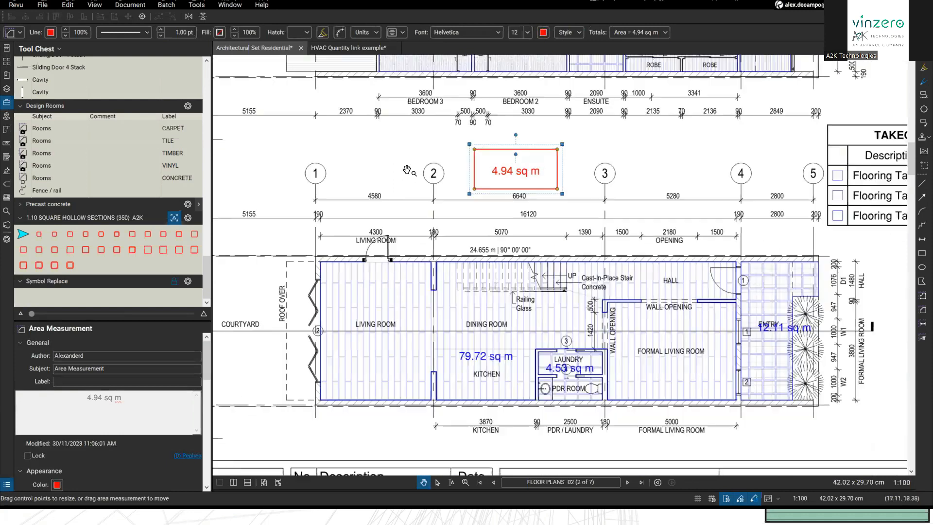
Step: Drag the 79.72 sq m Flooring Takeoff label into the living area and fill the area yellow
click(491, 336)
drag(492, 336, 432, 280)
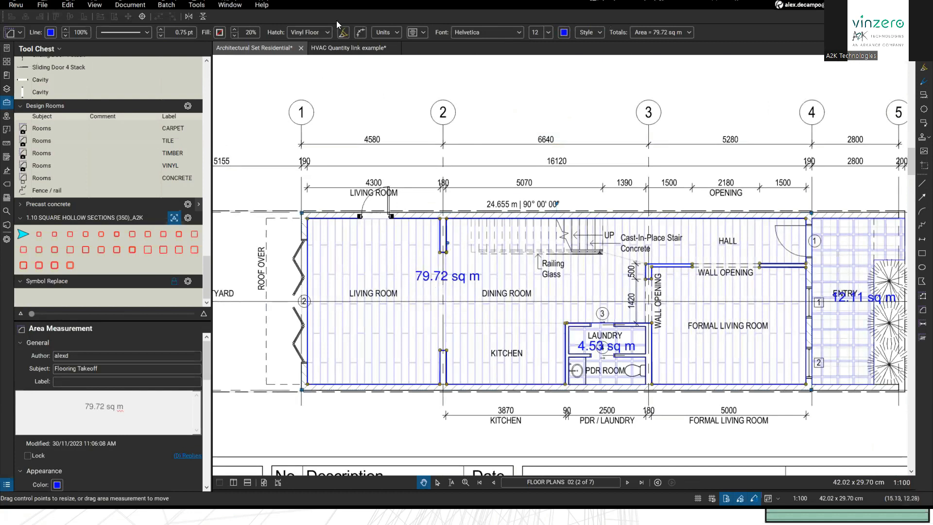
click(220, 33)
click(233, 58)
Step: Pan toward the title block, nudge the area label down-left, and reselect the living-room area
drag(468, 167, 440, 169)
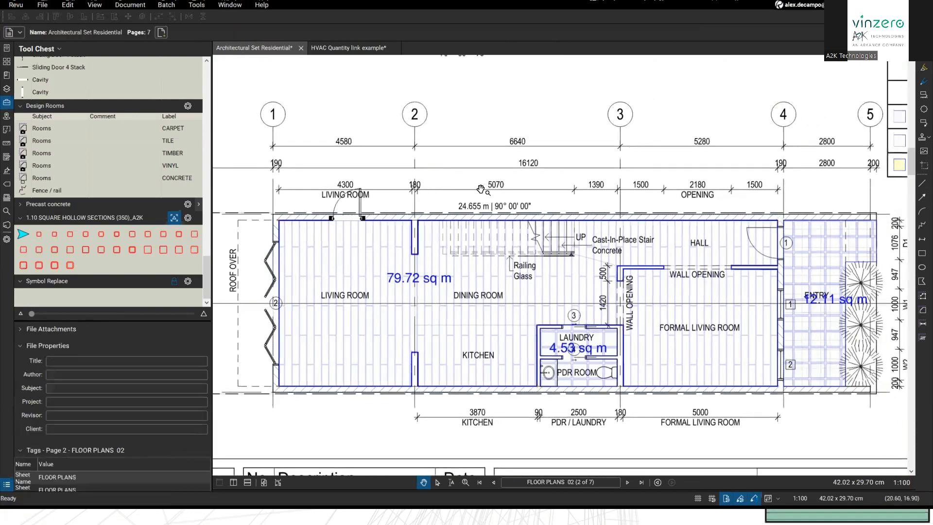
drag(419, 289, 443, 266)
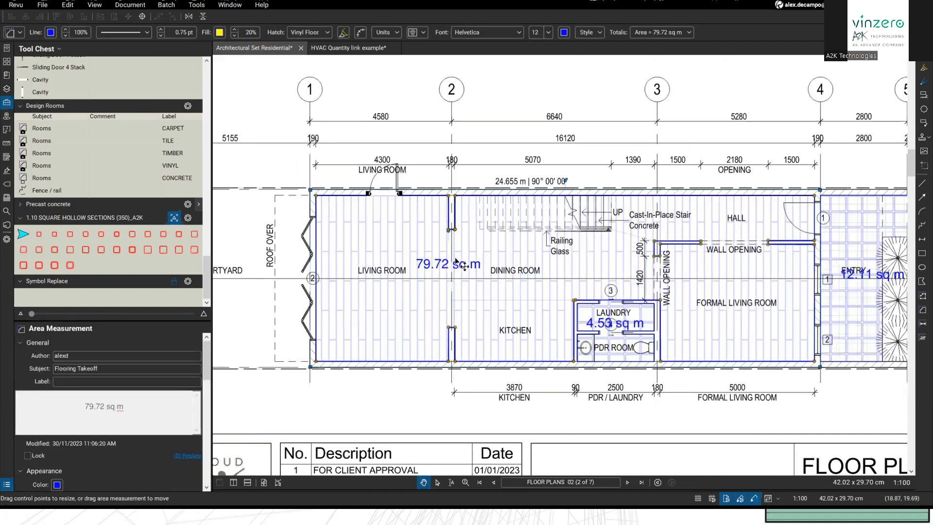
click(476, 159)
click(441, 291)
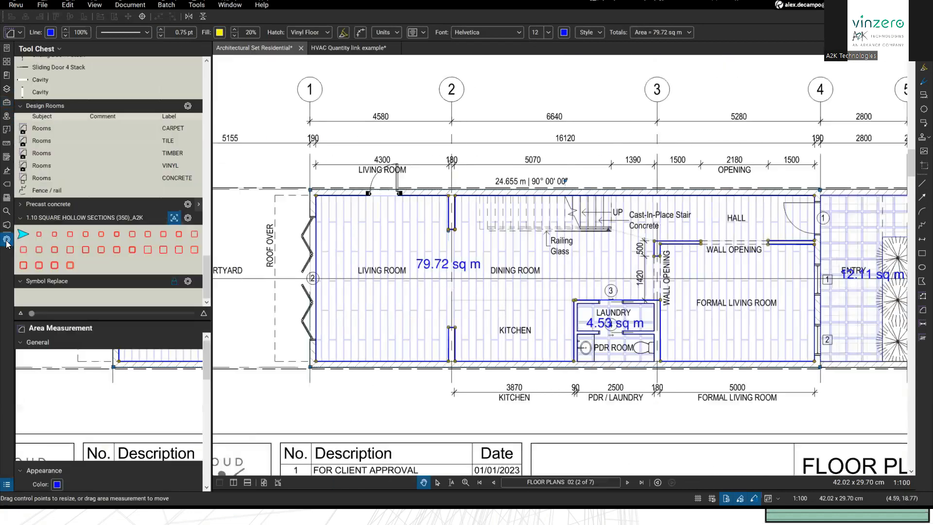
Step: Label the 79.72 sq m area 'Timber' in the Properties panel
click(7, 238)
drag(46, 321, 66, 229)
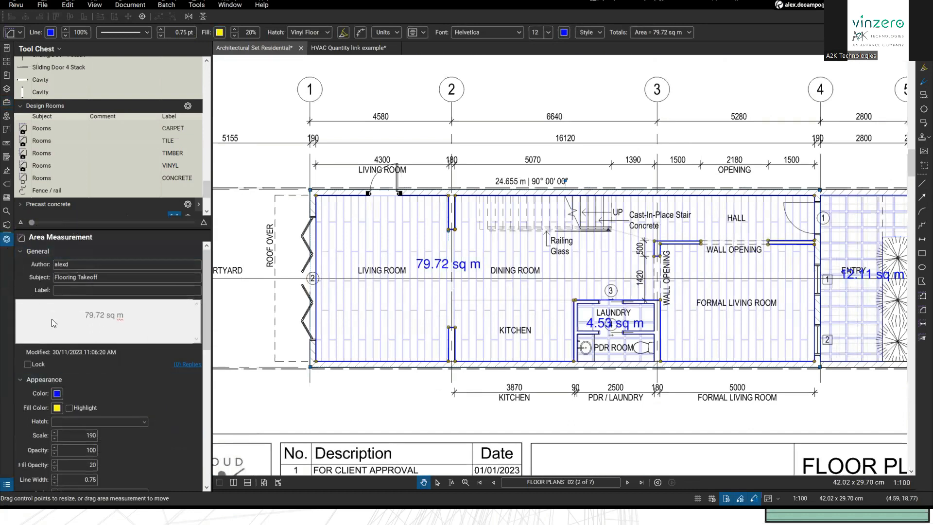
click(64, 289)
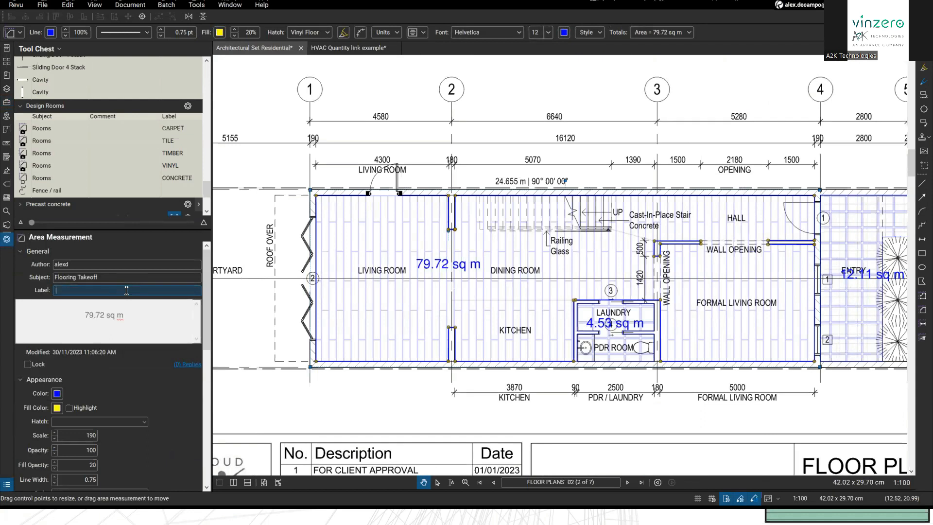
key(Return)
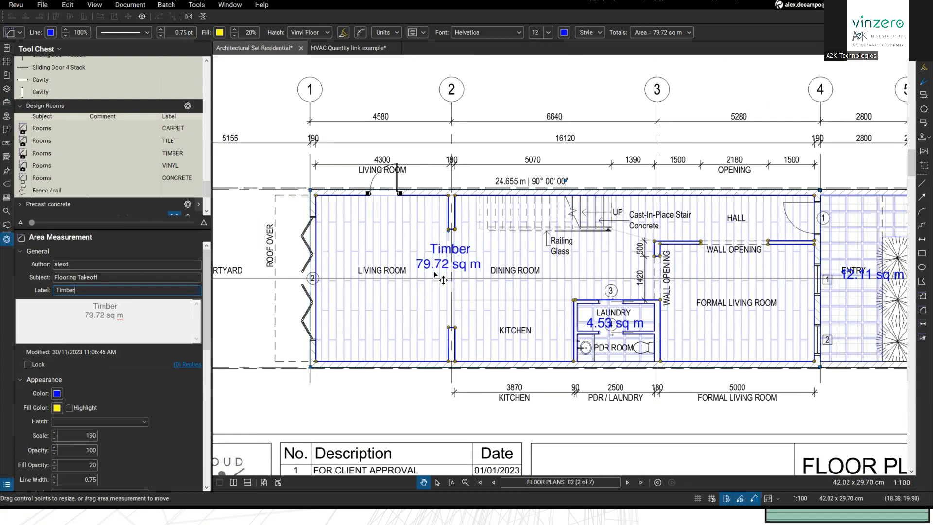
Step: Clear the Timber label text and bring up the Markups List
drag(93, 290, 39, 292)
key(BackSpace)
click(346, 489)
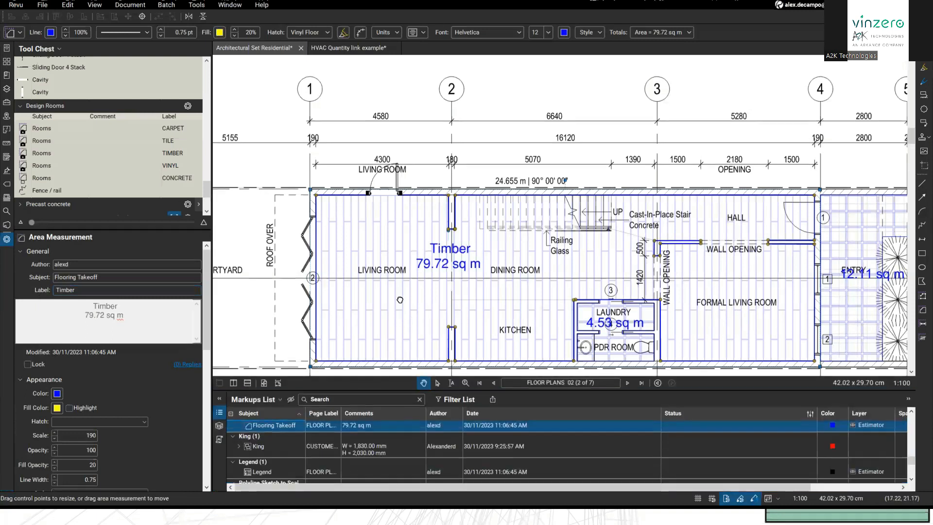
Step: Scroll the Markups List across to reveal the Cost and Material columns
drag(400, 300, 371, 218)
drag(485, 488, 573, 486)
click(882, 426)
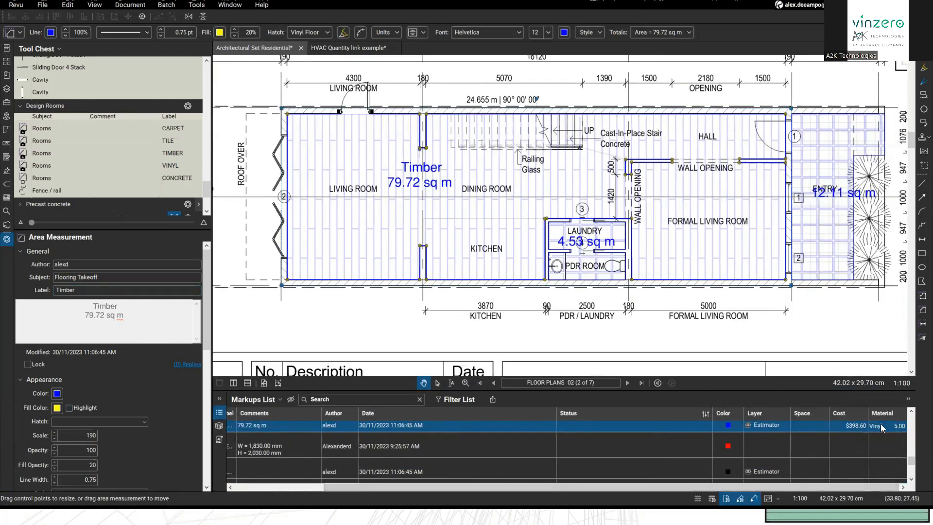
scroll(843, 435, up, 2)
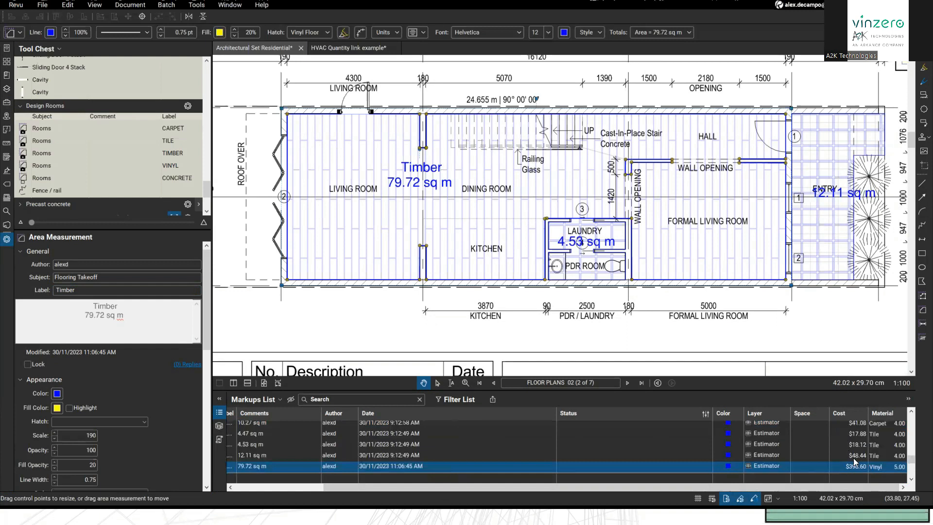
scroll(845, 465, down, 2)
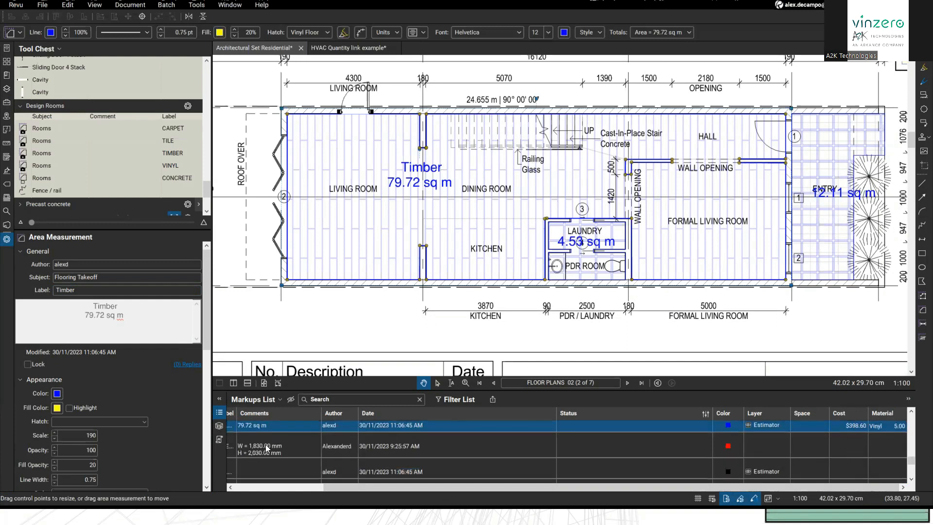
Step: Replace the Timber label text with << to list the property placeholders
click(30, 289)
key(BackSpace)
text(<<)
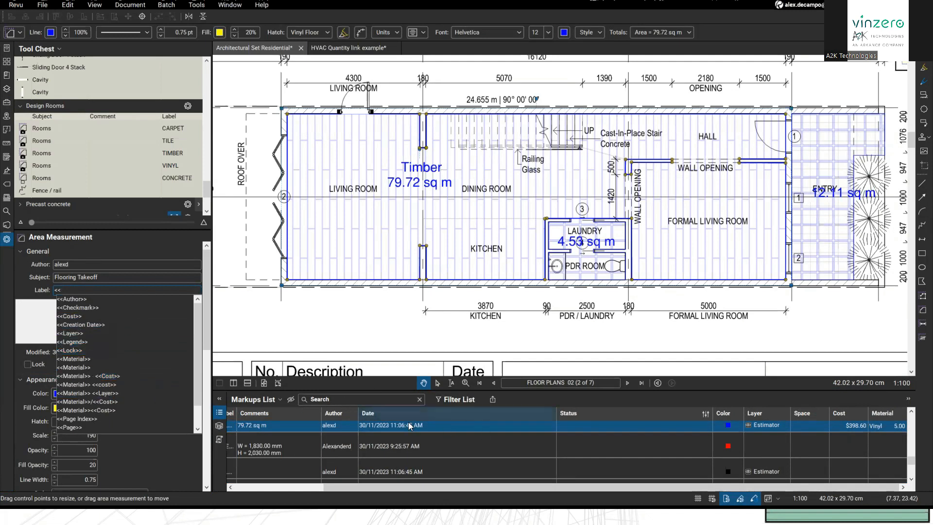
Step: Set the area label to <<Material>><<Cost>> so the plan reads Vinyl$398.60
click(82, 361)
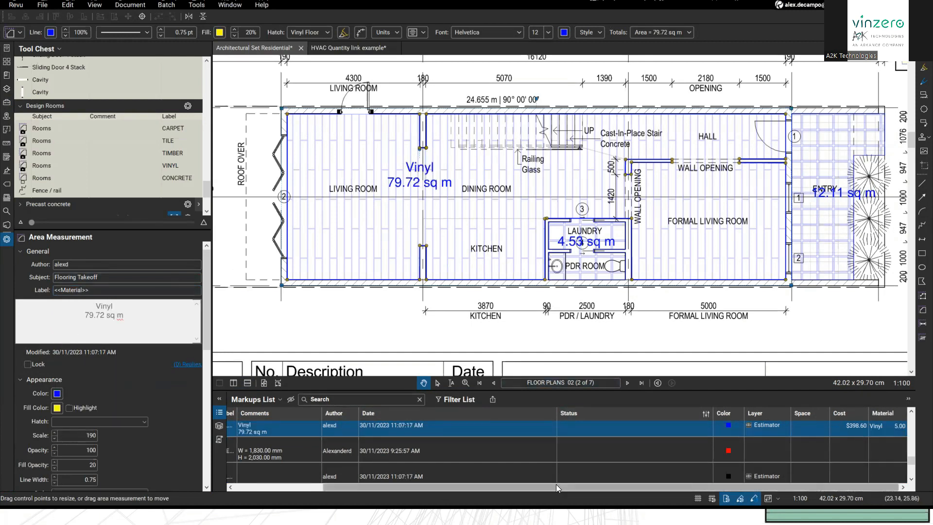
drag(562, 484, 618, 482)
click(891, 430)
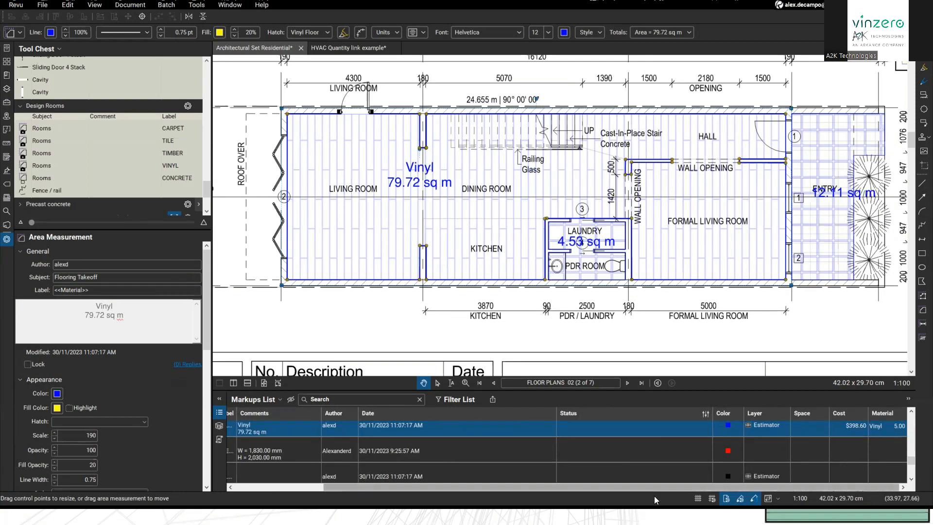
drag(645, 486, 545, 486)
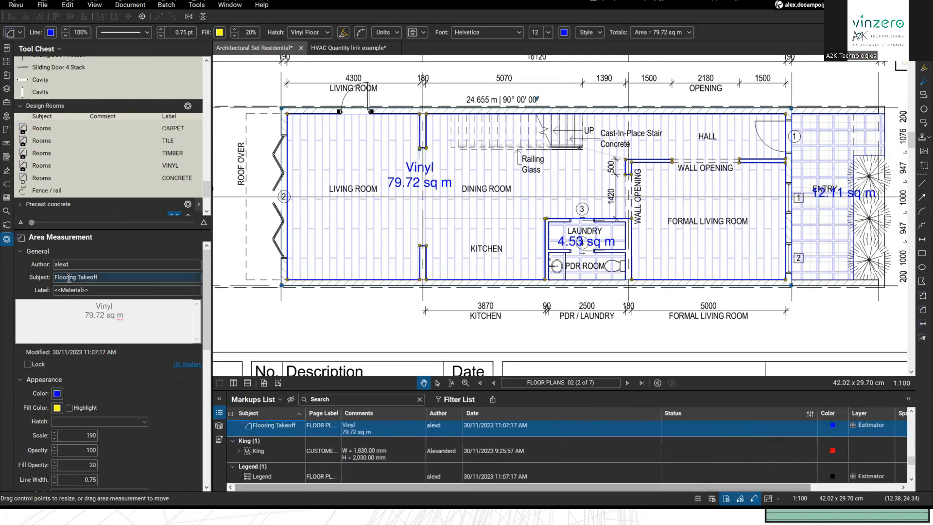
click(170, 291)
text(<<)
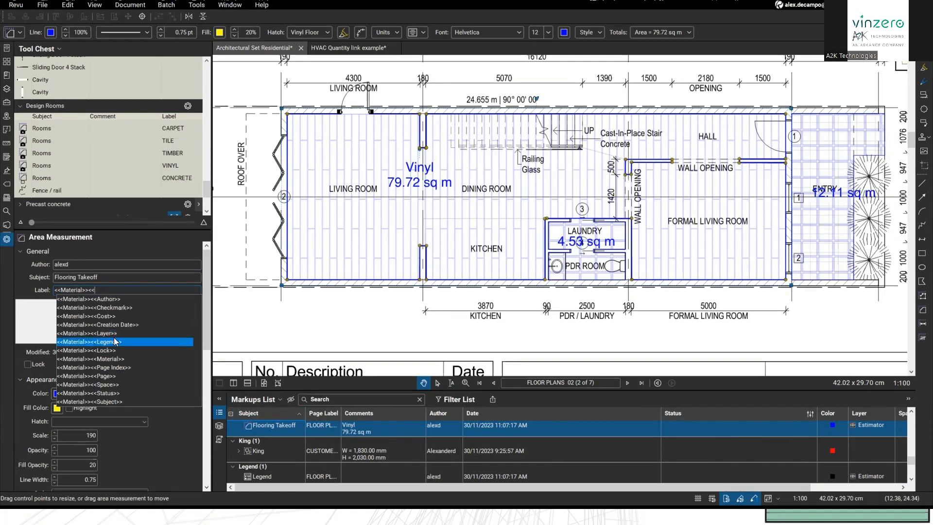
click(123, 314)
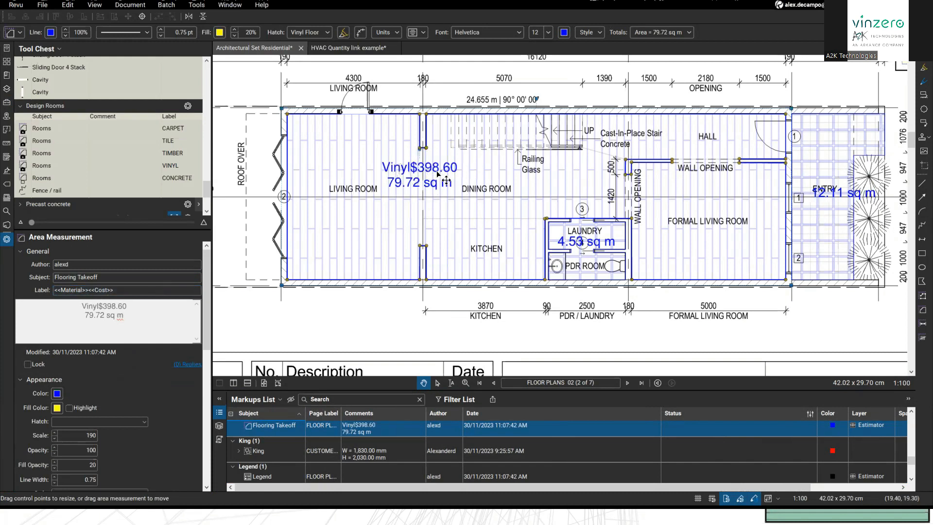
mouse_move(286, 281)
mouse_down()
mouse_move(263, 285)
mouse_move(338, 283)
mouse_move(278, 277)
mouse_up()
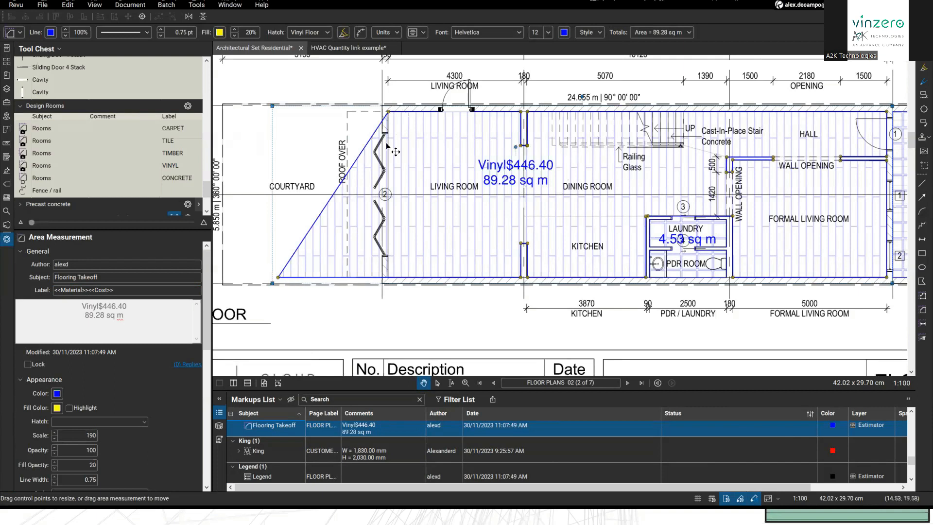
key(ctrl+z)
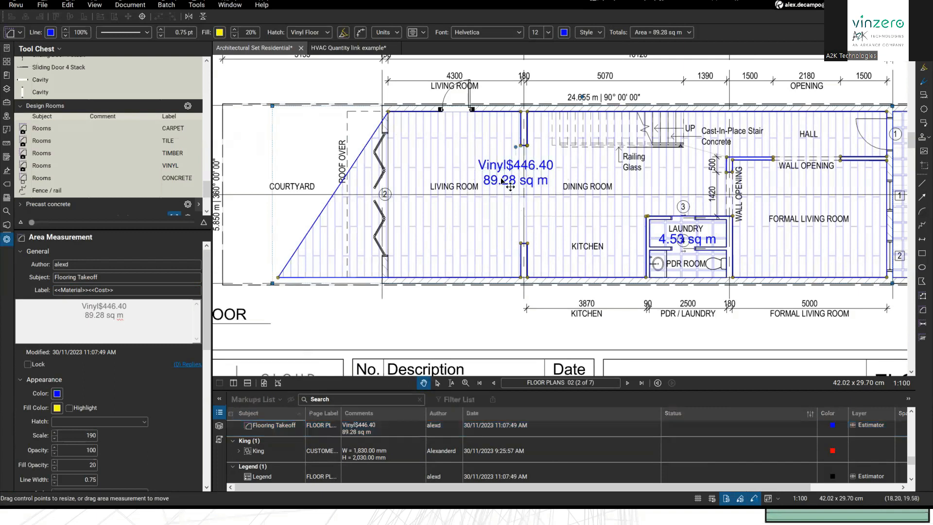
drag(576, 201, 413, 249)
scroll(413, 250, down, 3)
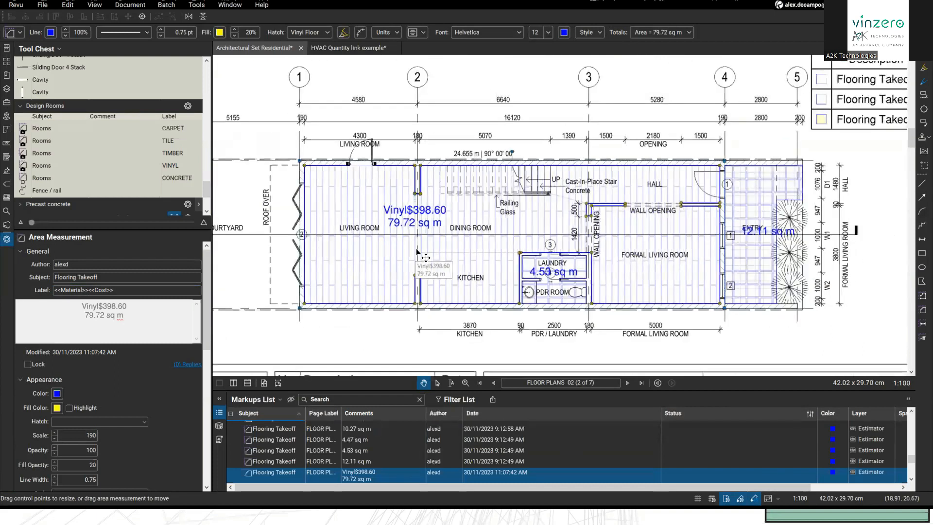
key(Escape)
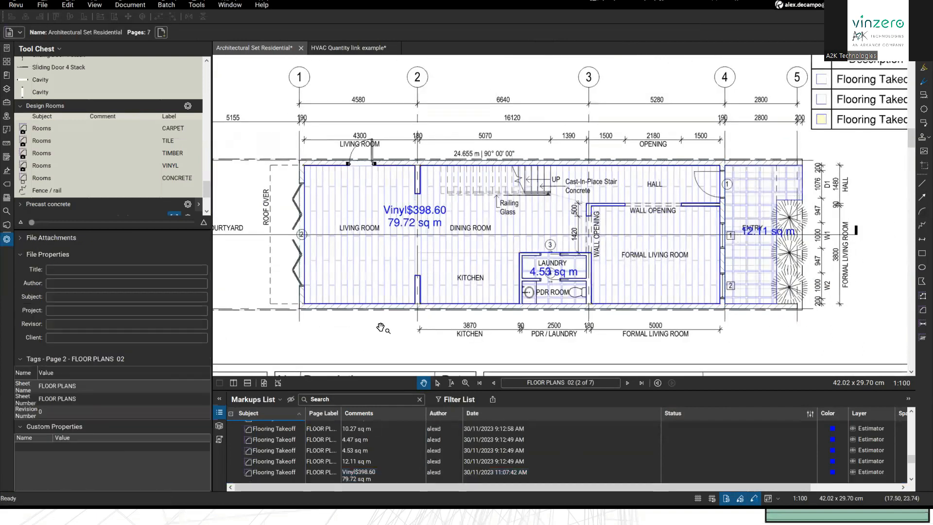
drag(393, 226, 399, 230)
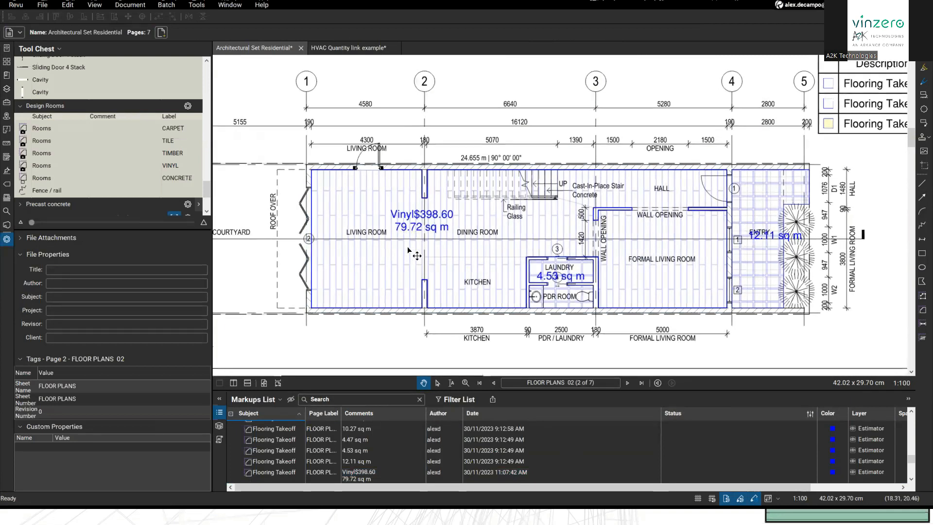
scroll(440, 253, down, 3)
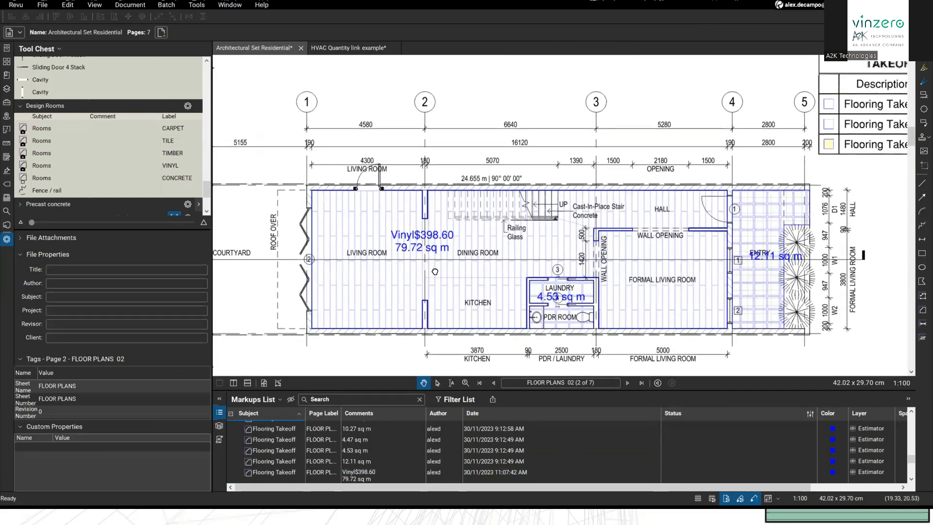
drag(488, 255, 500, 251)
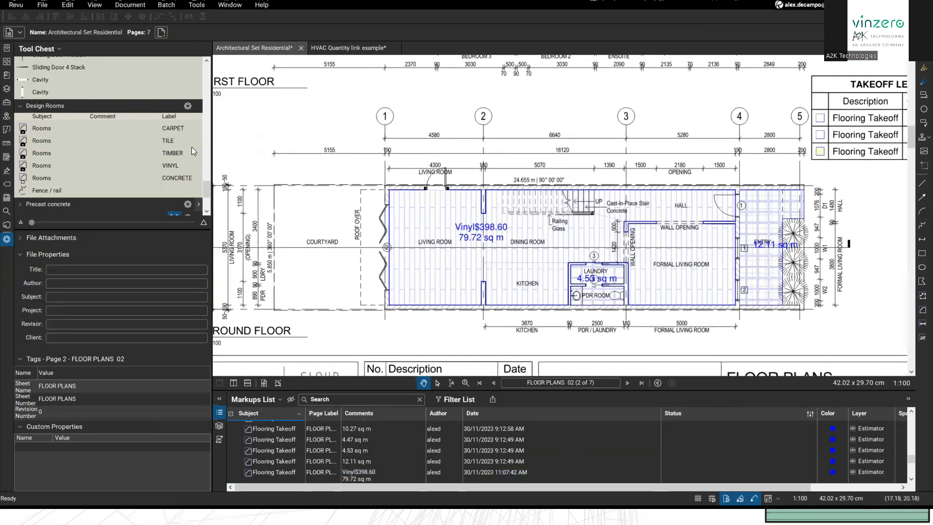
scroll(170, 155, down, 3)
Step: Place the red square hollow section symbol at the living room's top-left wall corner
click(39, 142)
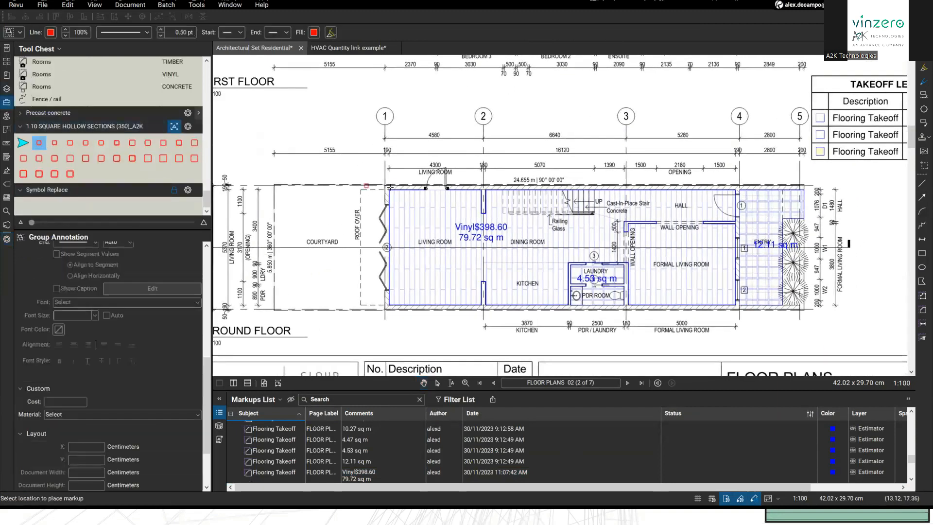
scroll(381, 189, up, 5)
scroll(375, 191, up, 3)
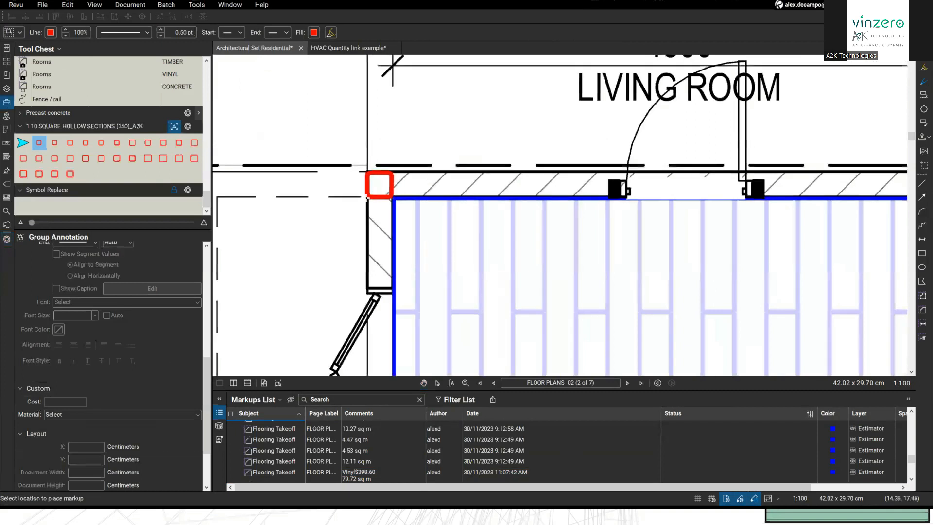
scroll(372, 194, down, 1)
scroll(452, 193, down, 5)
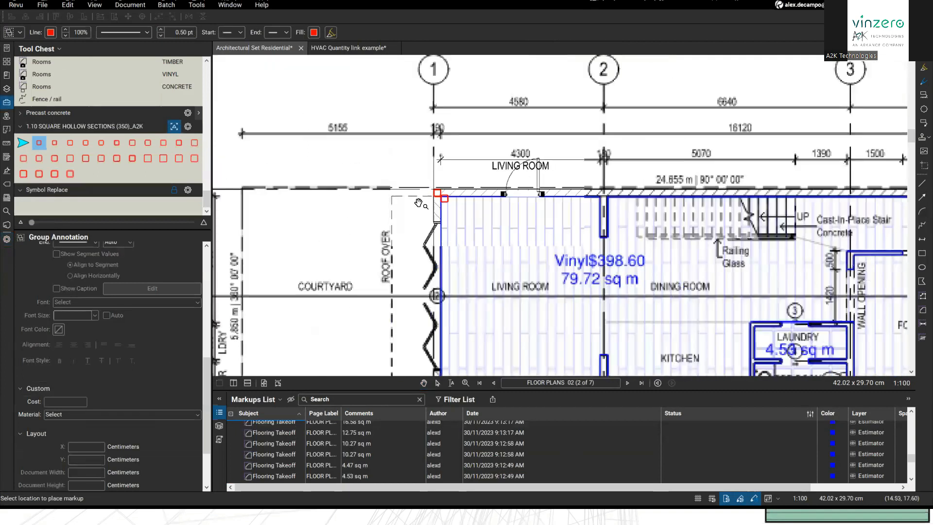
click(432, 195)
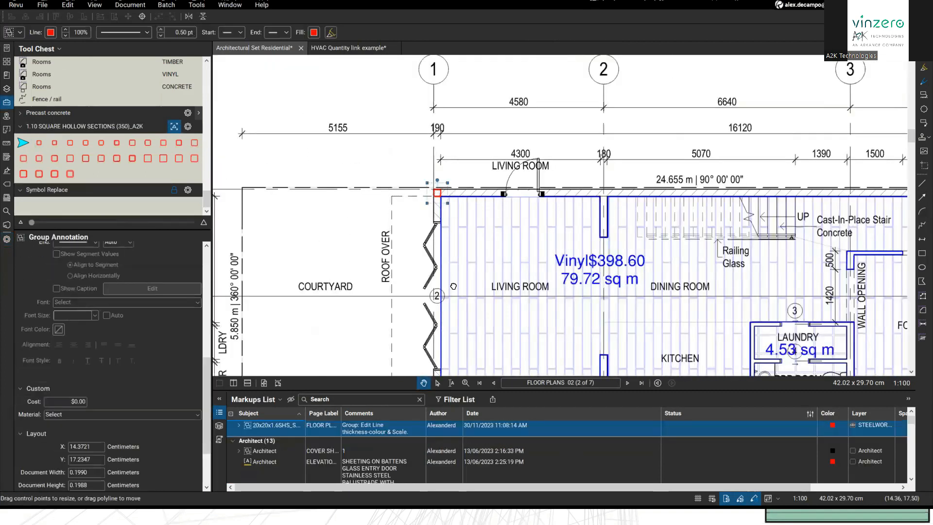
scroll(442, 216, down, 2)
scroll(444, 220, down, 2)
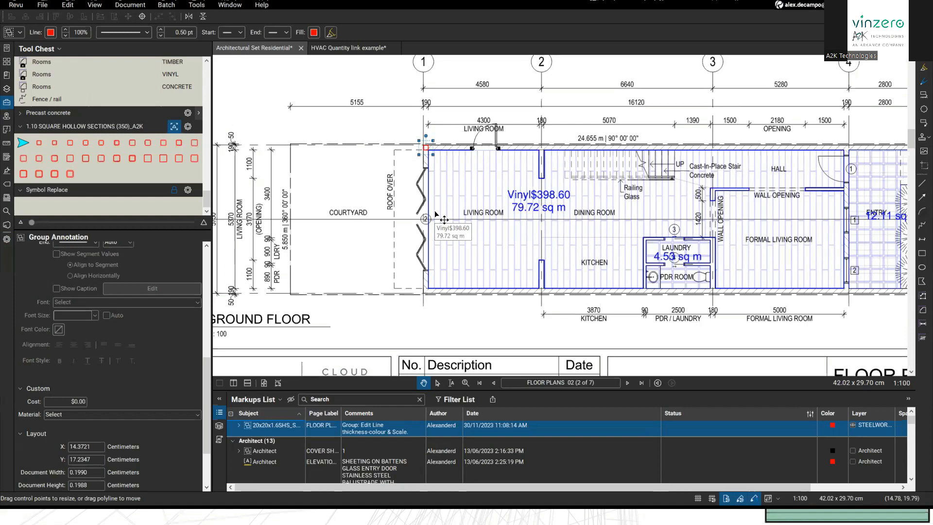
Step: Select the red square at the living-room corner and zoom in around it
click(472, 143)
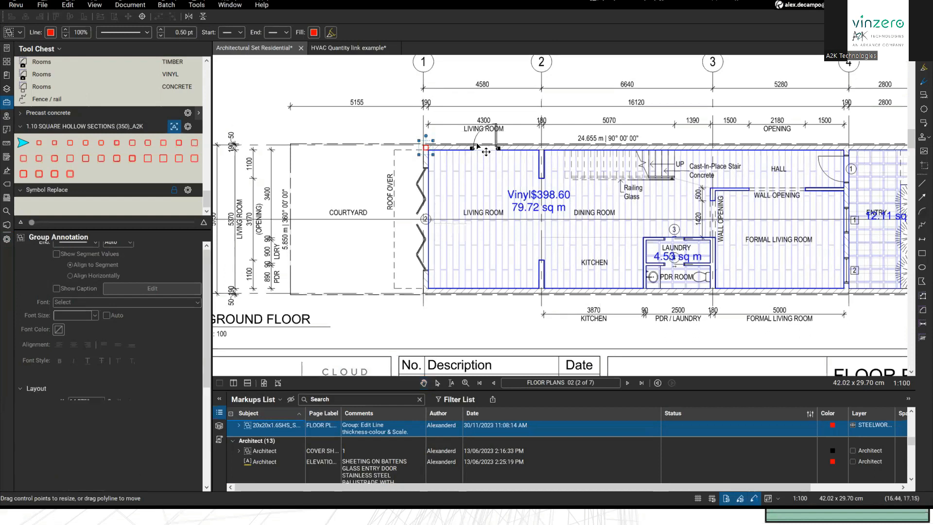
click(426, 149)
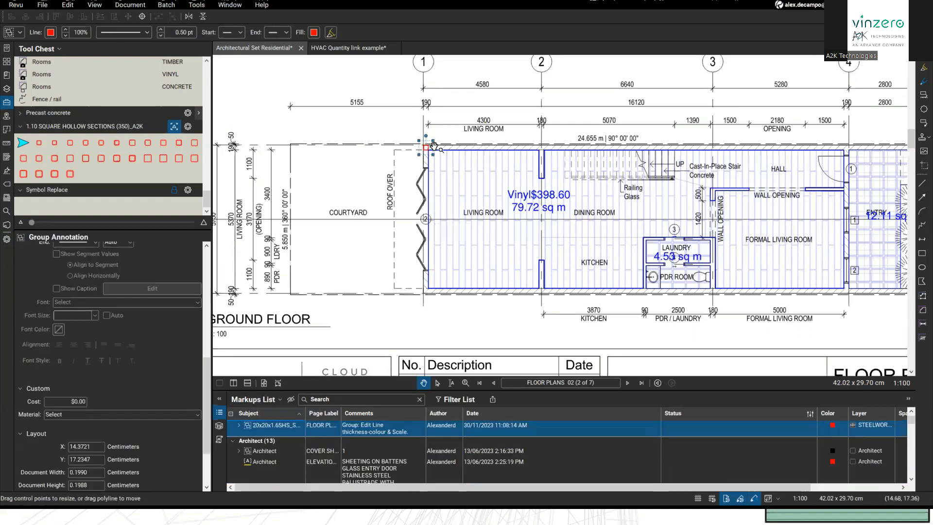
scroll(432, 148, up, 4)
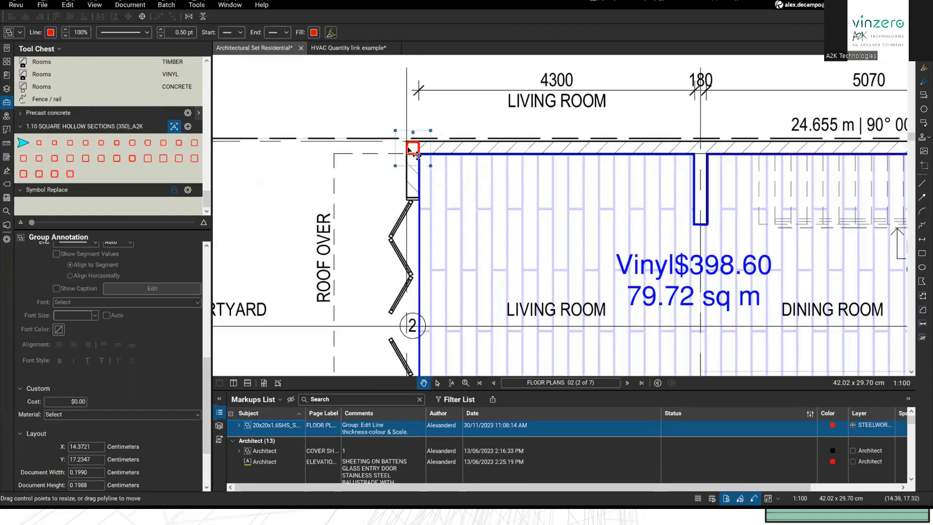
Step: Start a Multiply on the red square with Direction Right and 2 m spacing
right_click(417, 155)
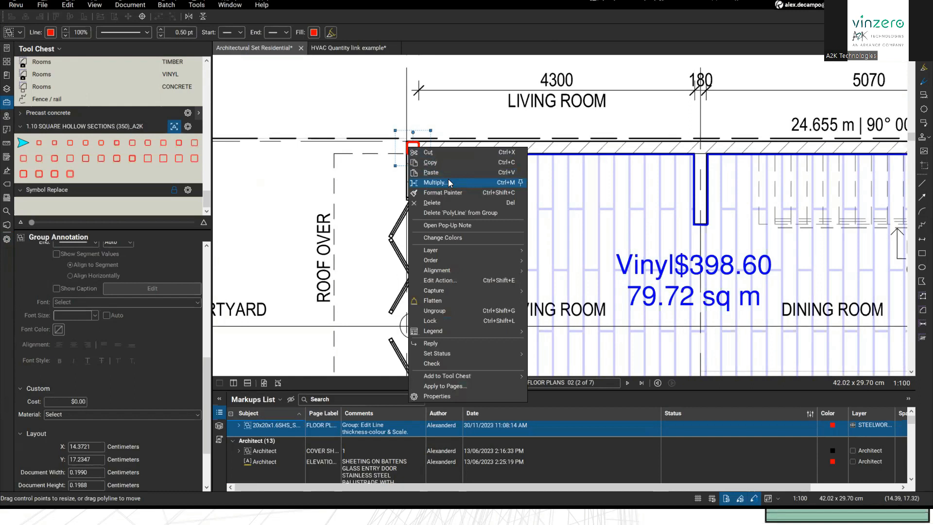
click(448, 183)
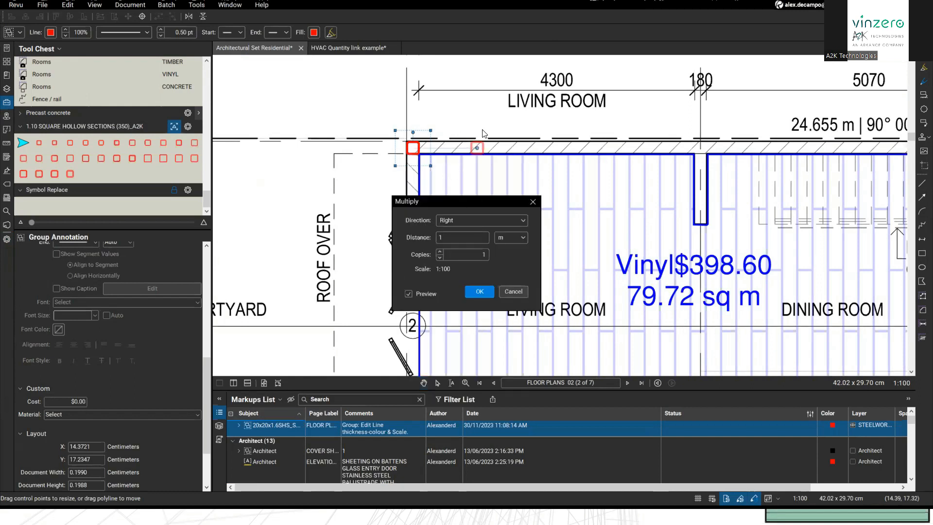
drag(463, 208, 535, 209)
click(520, 237)
click(512, 216)
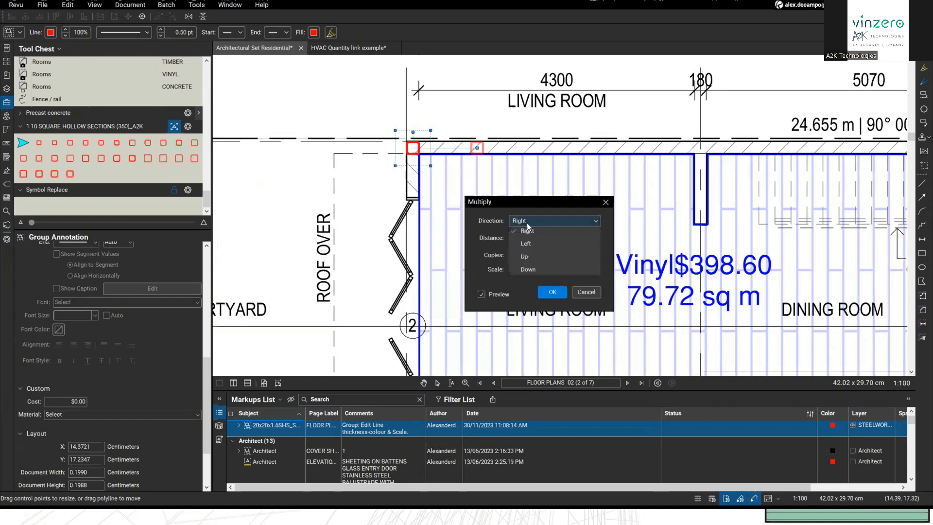
click(519, 245)
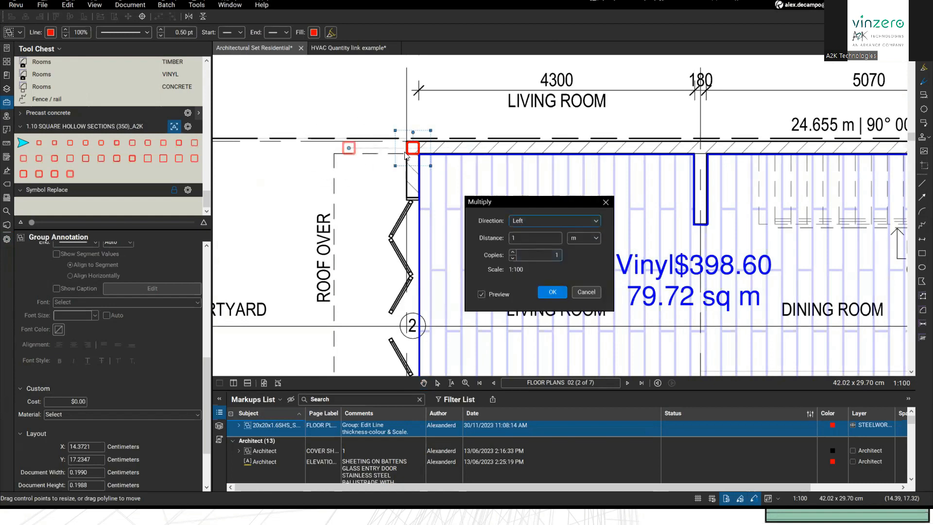
click(532, 220)
click(534, 233)
click(540, 237)
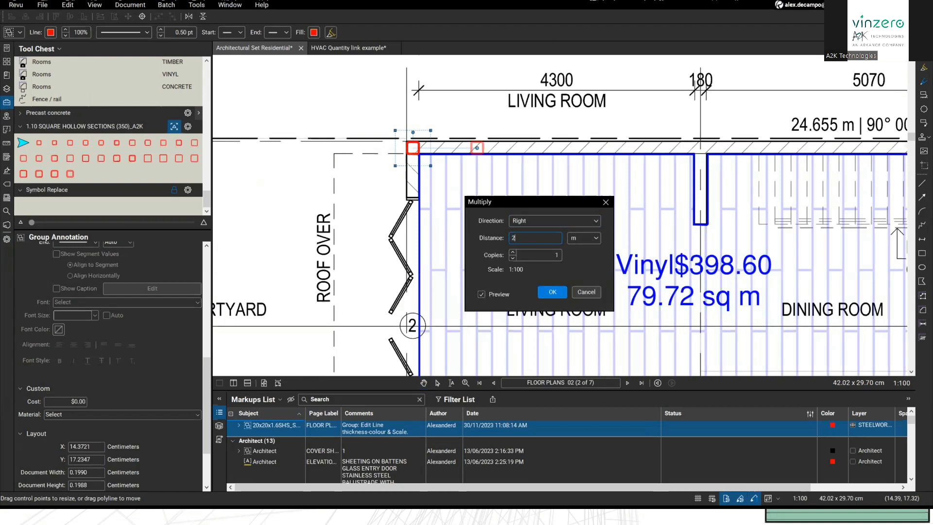
Step: Set the copy count to 3 and confirm the spaced copies
click(512, 254)
click(513, 253)
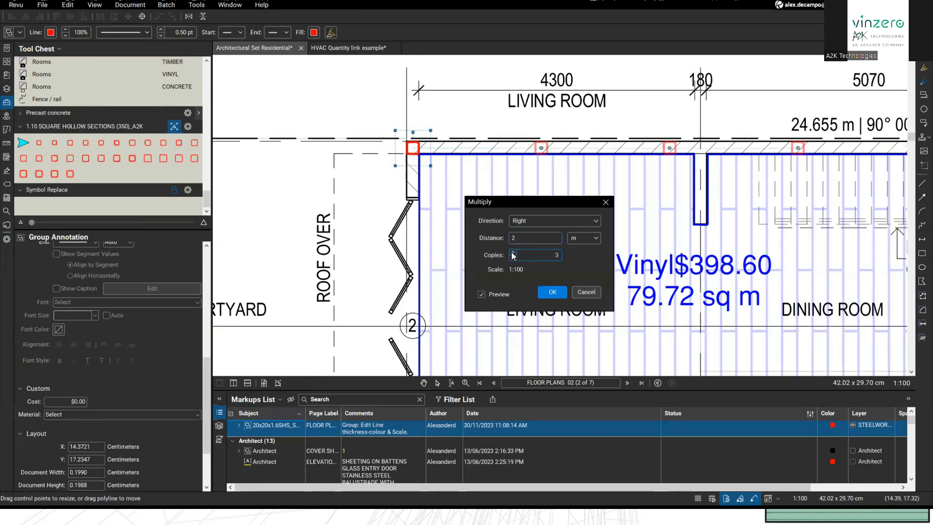
click(512, 258)
click(513, 253)
click(544, 293)
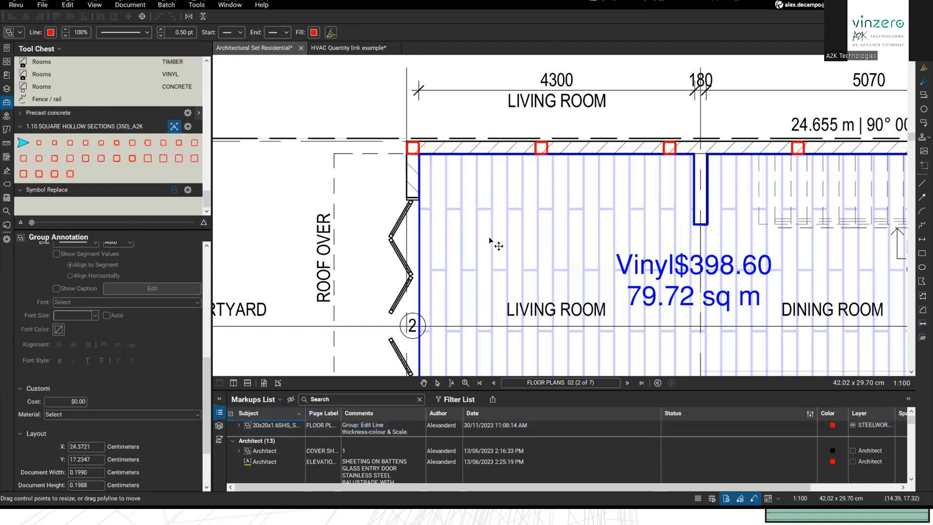
Step: Drag the rightmost copied square into the top-wall corner at grid line 5
scroll(490, 243, down, 5)
scroll(402, 303, down, 5)
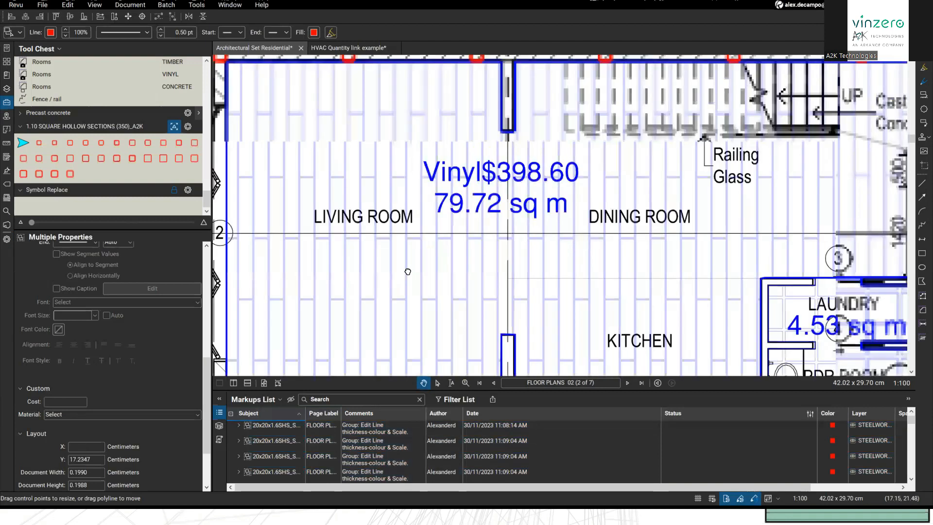
scroll(686, 226, down, 4)
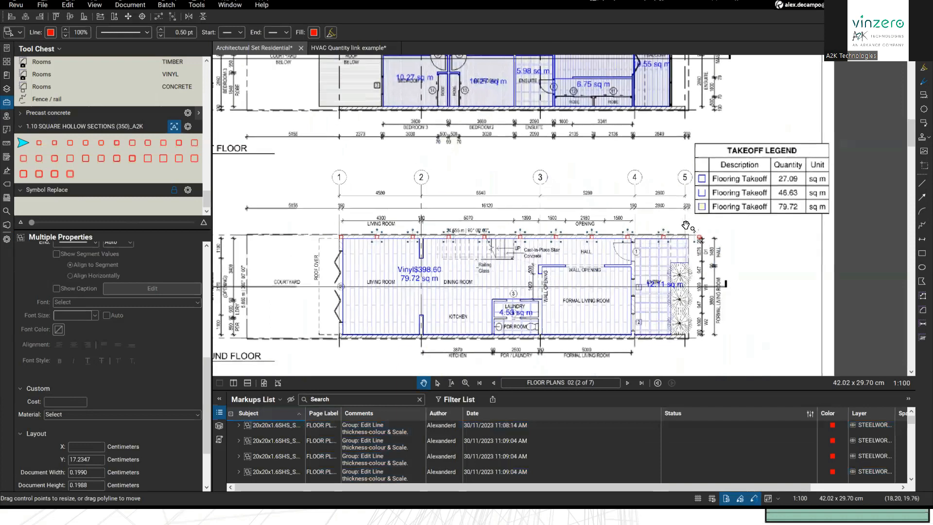
scroll(698, 230, up, 6)
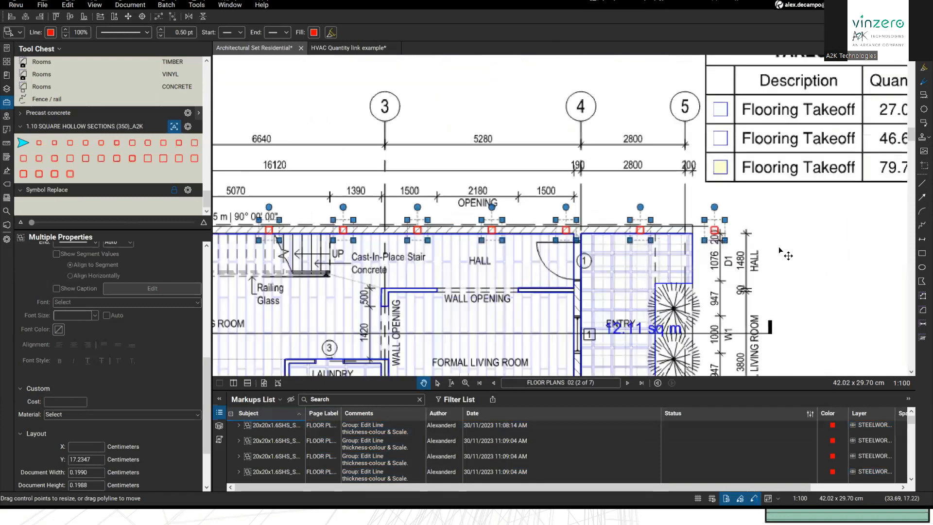
click(666, 242)
drag(665, 242, 737, 202)
scroll(736, 199, down, 1)
scroll(700, 223, down, 4)
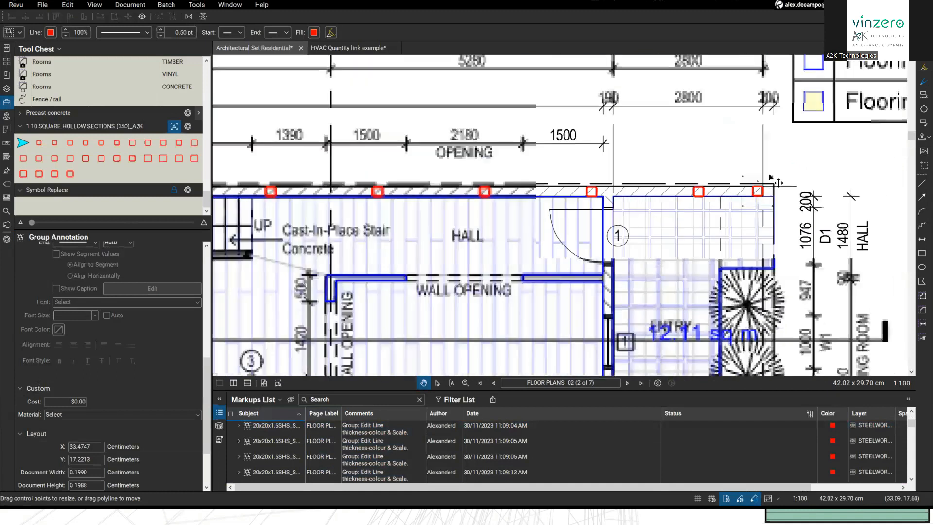
drag(233, 205, 305, 160)
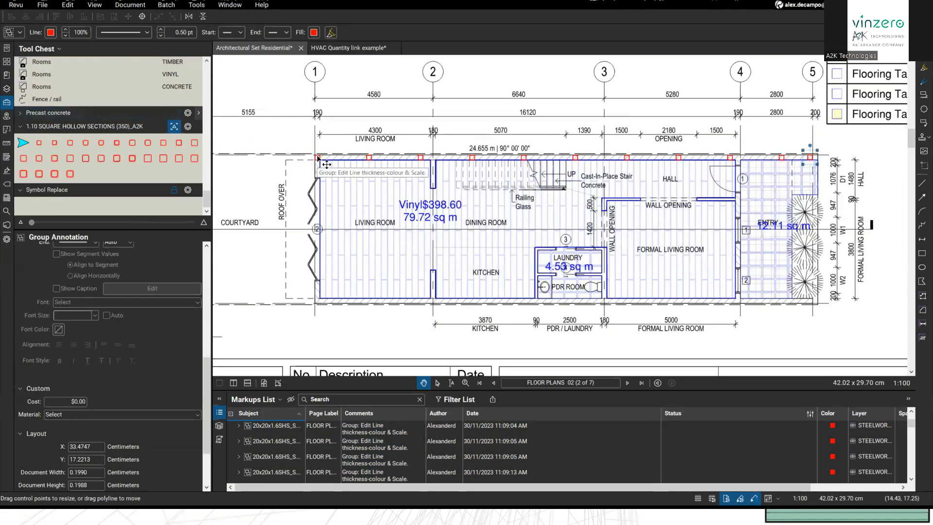
drag(352, 187, 390, 206)
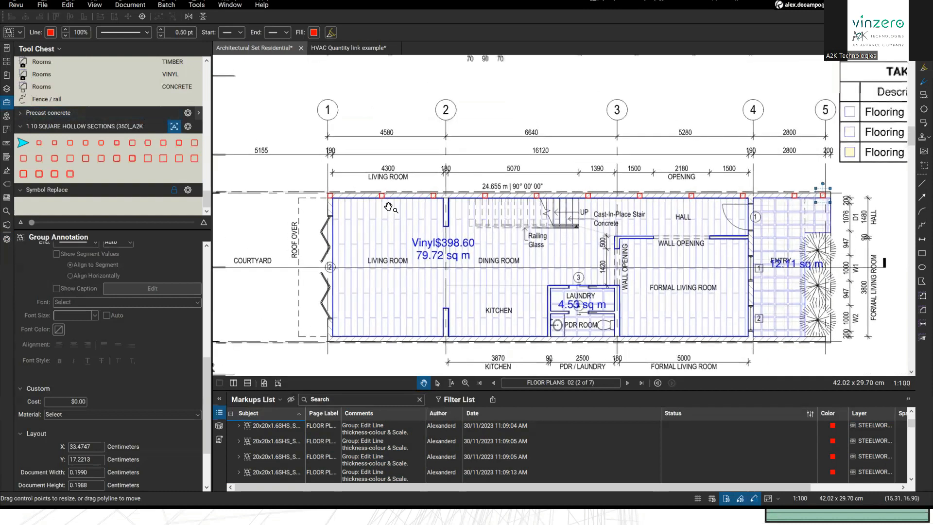
drag(776, 190, 781, 220)
Step: Add a red 'Sample' text box above grid line 1, narrowed to fit the word
key(t)
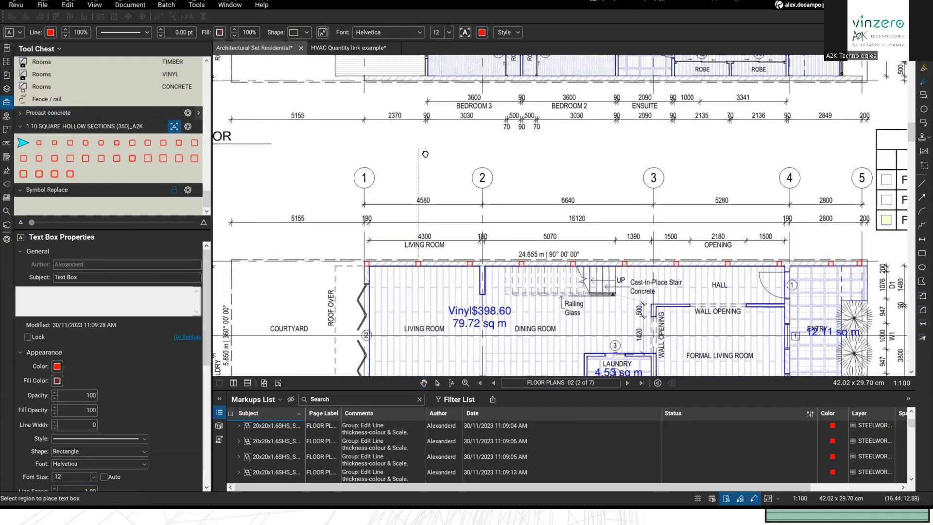
drag(424, 154, 443, 165)
scroll(432, 159, up, 1)
click(496, 171)
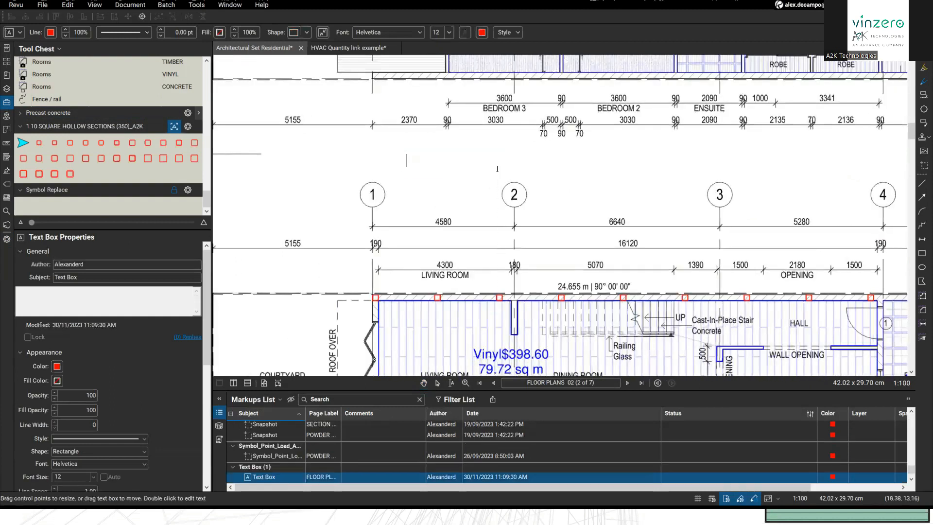
key(Escape)
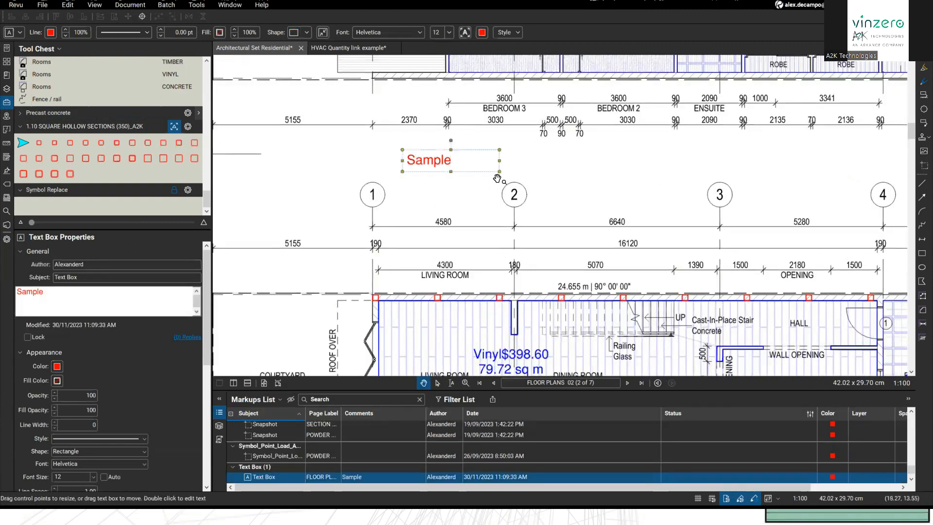
drag(496, 159, 455, 160)
click(431, 204)
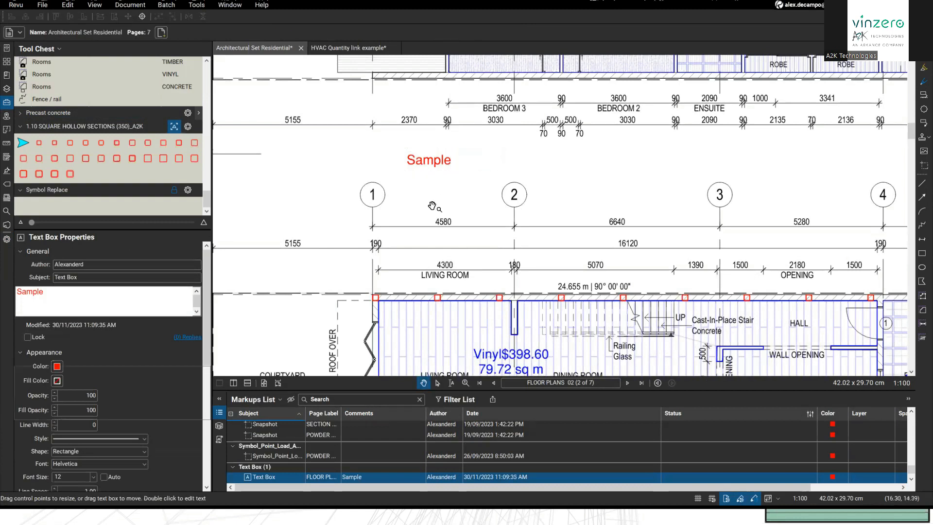
Step: Multiply the Sample text box into 3 copies 4 m apart rightward, then select all four
right_click(425, 159)
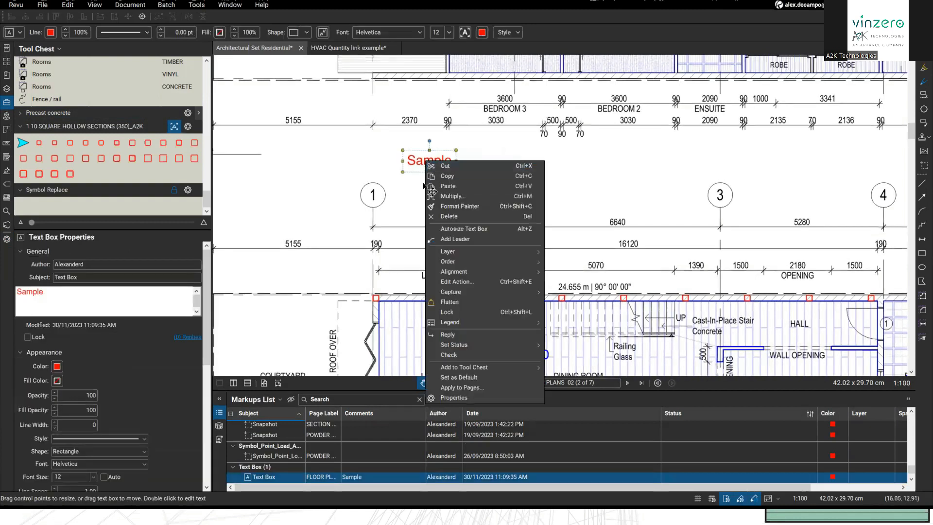
click(450, 196)
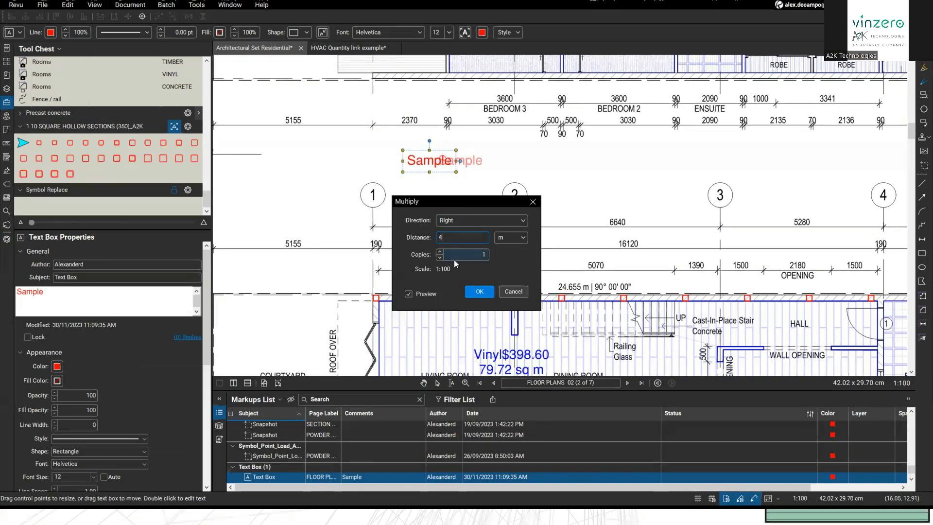
click(439, 252)
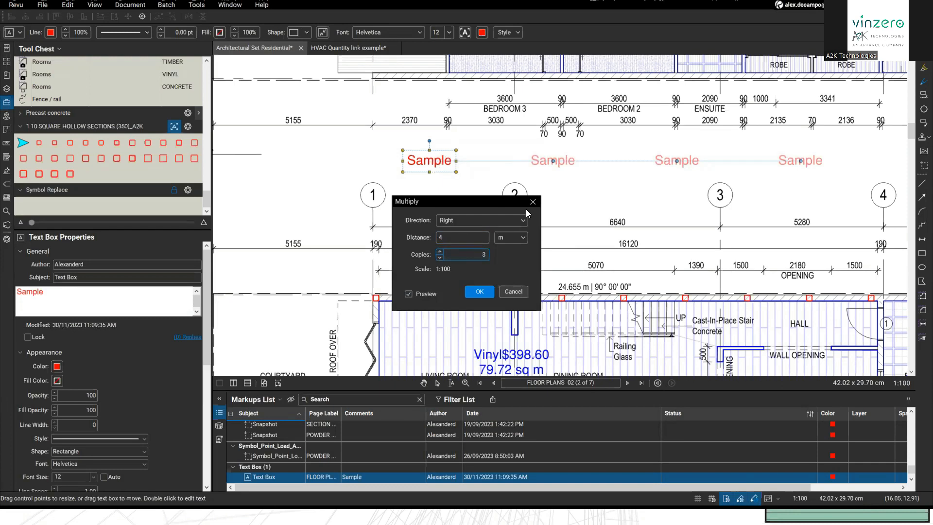
click(481, 290)
key(Escape)
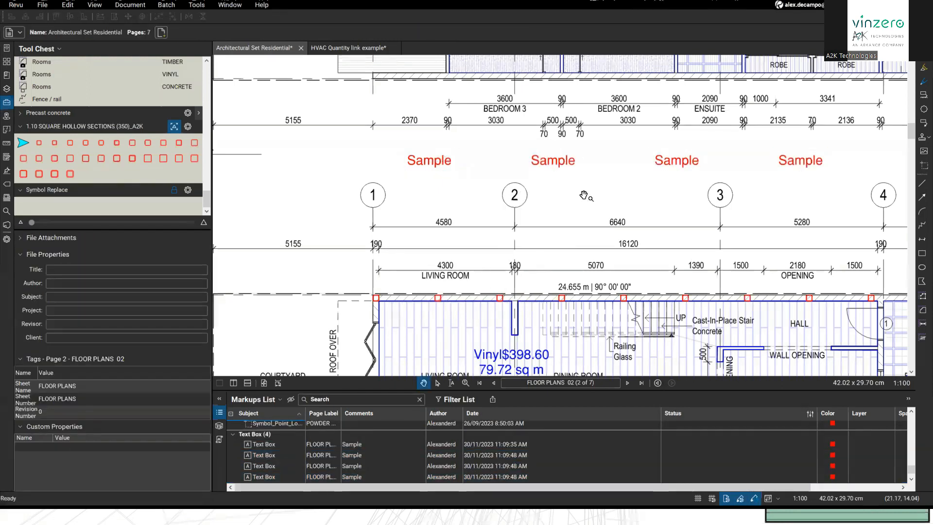
drag(578, 196, 531, 194)
drag(768, 193, 349, 151)
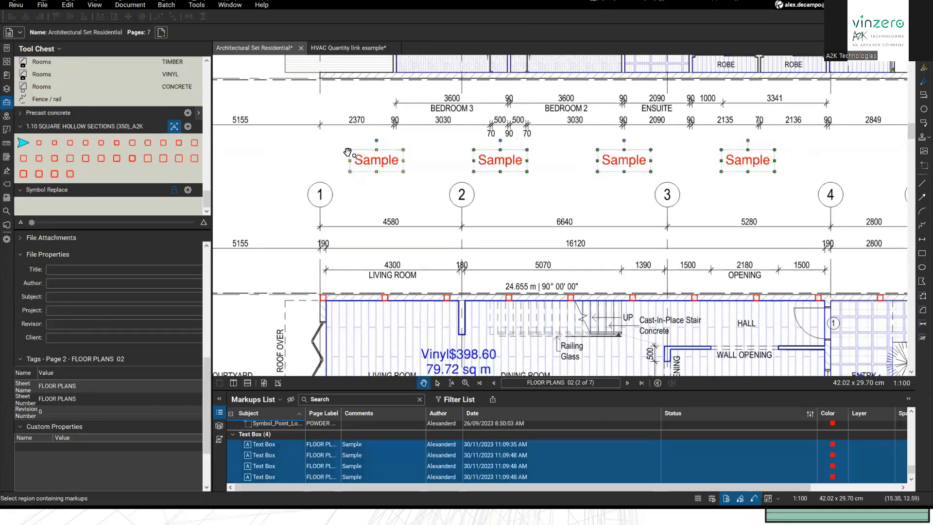
Step: Select the red square section markups on the floor plan
mouse_move(493, 220)
mouse_down()
mouse_move(527, 209)
mouse_move(535, 175)
mouse_move(487, 119)
mouse_move(336, 157)
mouse_up()
click(441, 170)
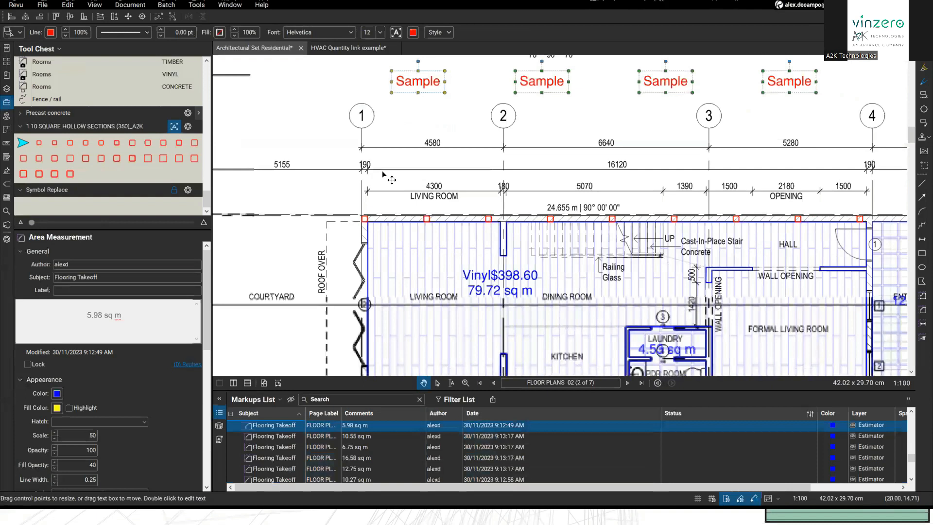
scroll(441, 170, down, 3)
key(ctrl+z)
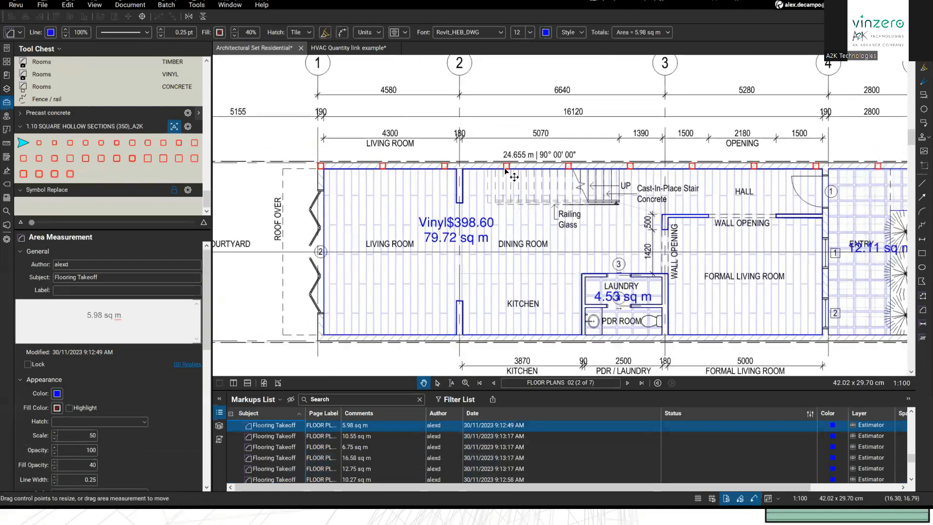
scroll(444, 185, down, 5)
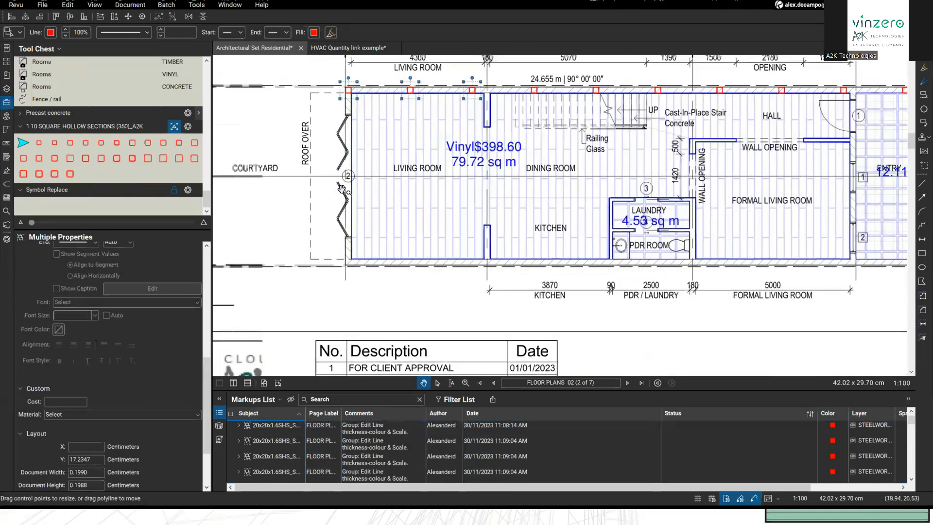
scroll(414, 167, up, 3)
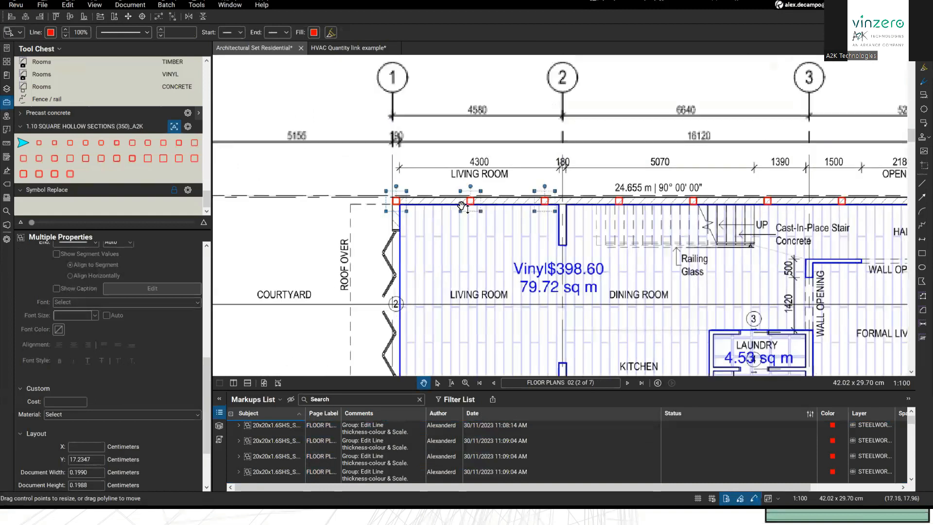
Step: Drag three red squares into the left margin beside the 1:100 scale note
drag(411, 85, 590, 164)
drag(435, 304, 441, 137)
drag(373, 74, 437, 100)
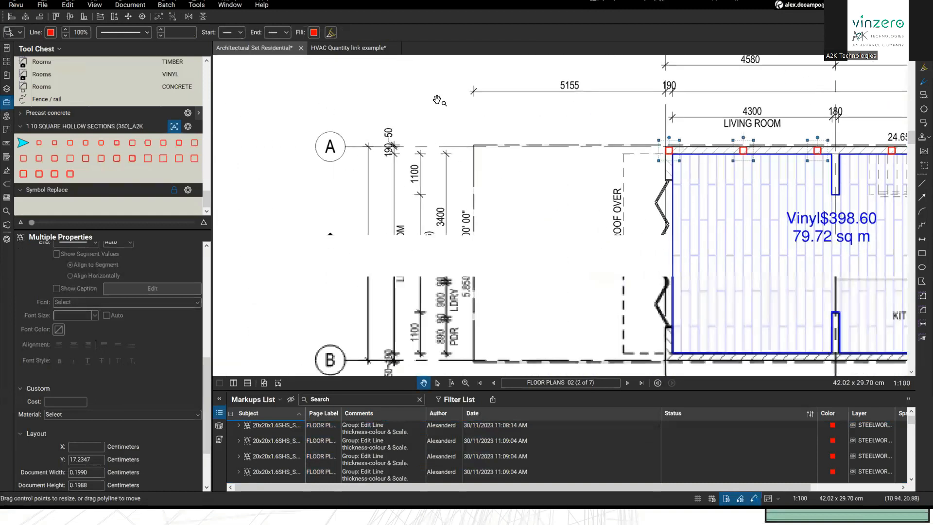
drag(325, 200, 558, 354)
key(ctrl+v)
drag(489, 227, 432, 157)
click(523, 96)
scroll(549, 123, down, 2)
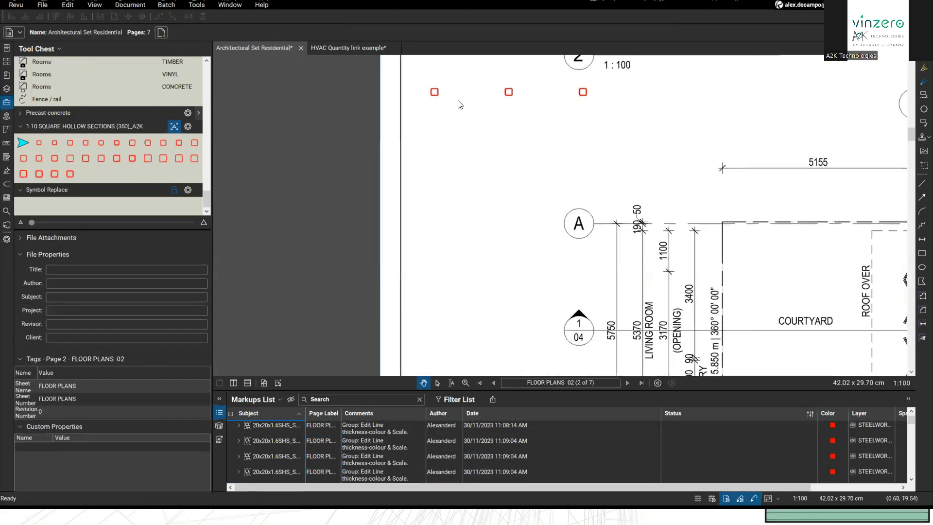
Step: Marquee-select the three red square markups and group them
mouse_move(416, 94)
mouse_down()
mouse_move(411, 107)
mouse_move(629, 151)
mouse_up()
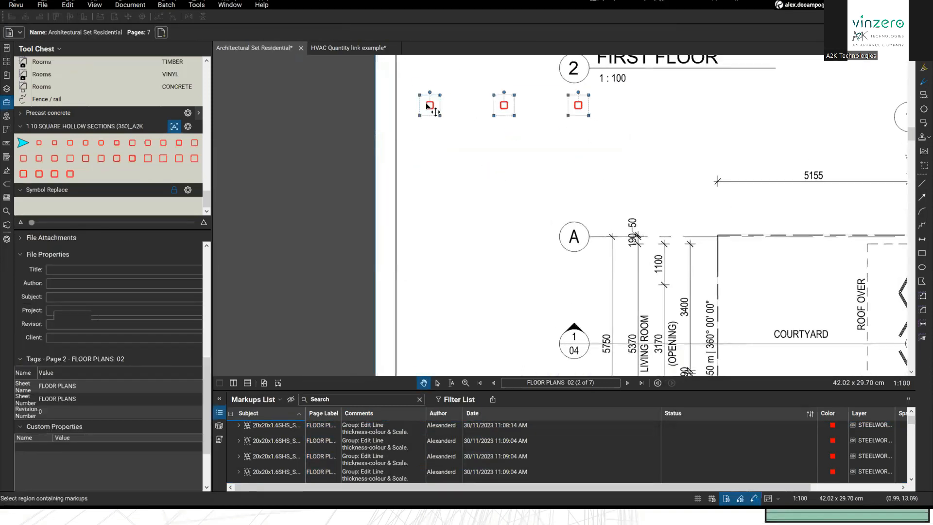
right_click(503, 108)
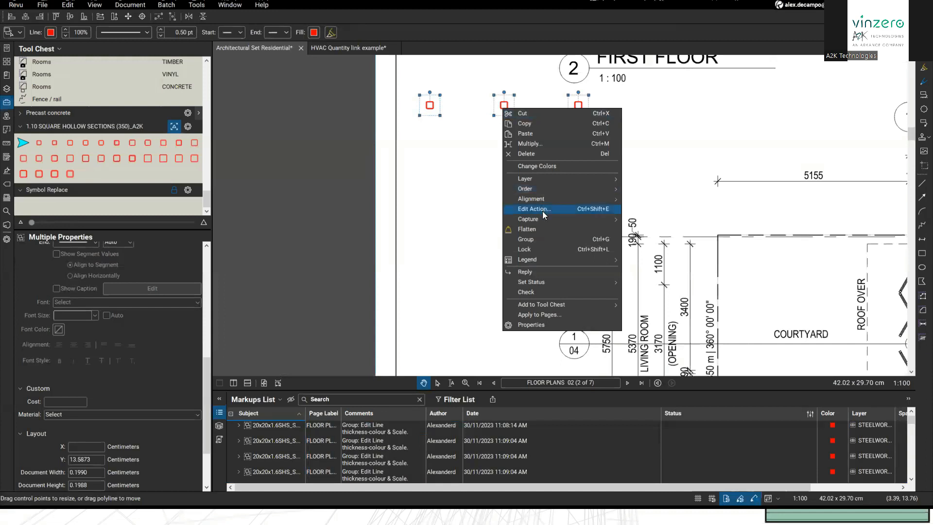
click(534, 238)
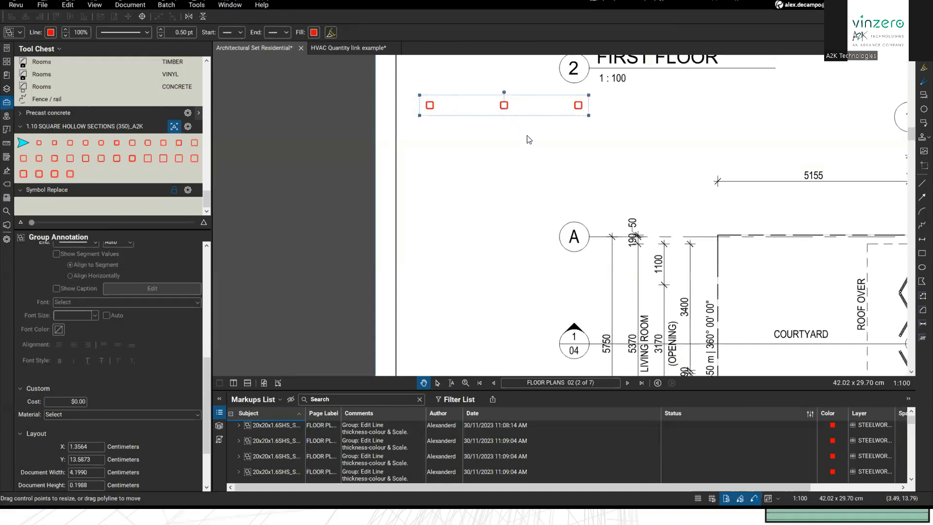
Step: Multiply the group 3 times downward at 2 m spacing, forming a 12-square grid
right_click(506, 108)
click(538, 147)
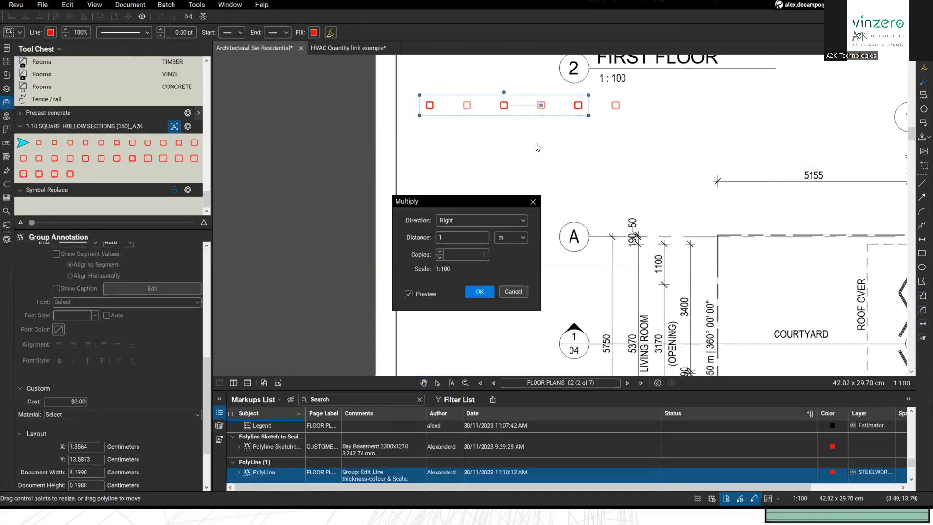
click(463, 220)
click(459, 267)
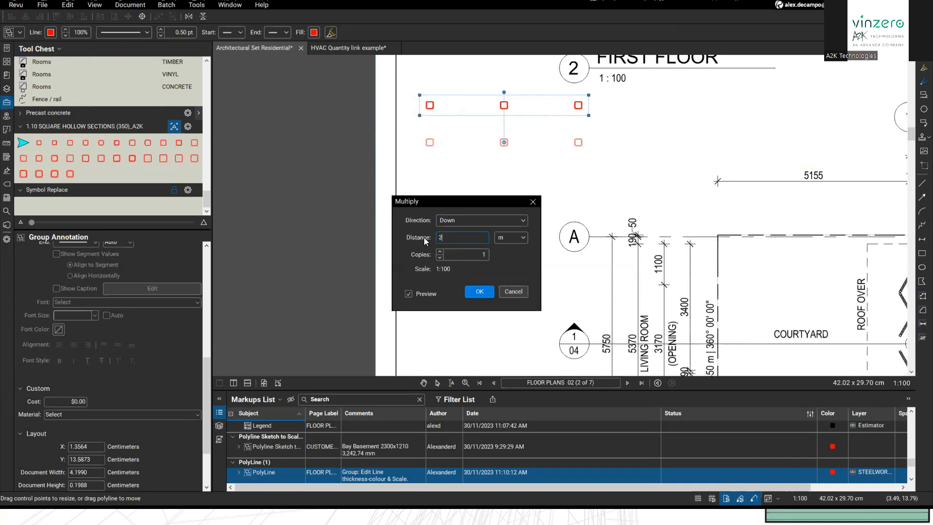
click(440, 251)
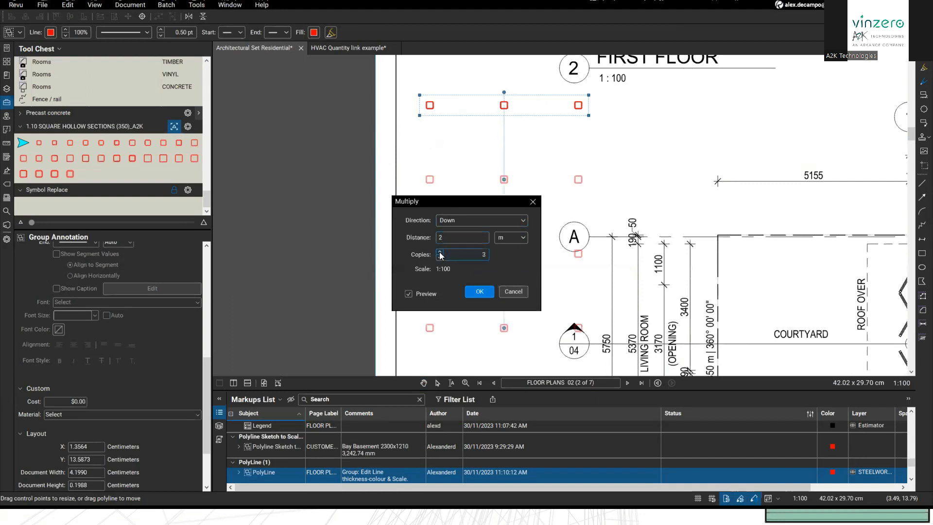
click(478, 292)
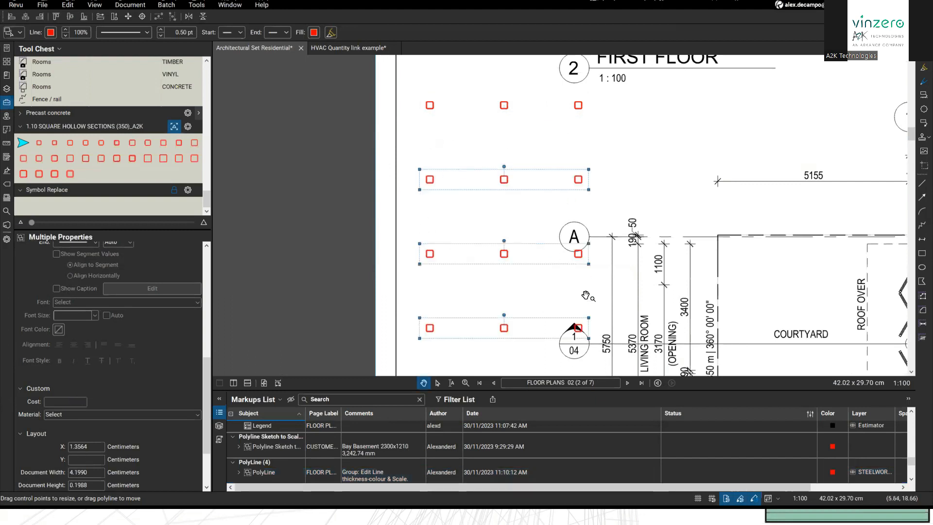
drag(586, 343, 556, 339)
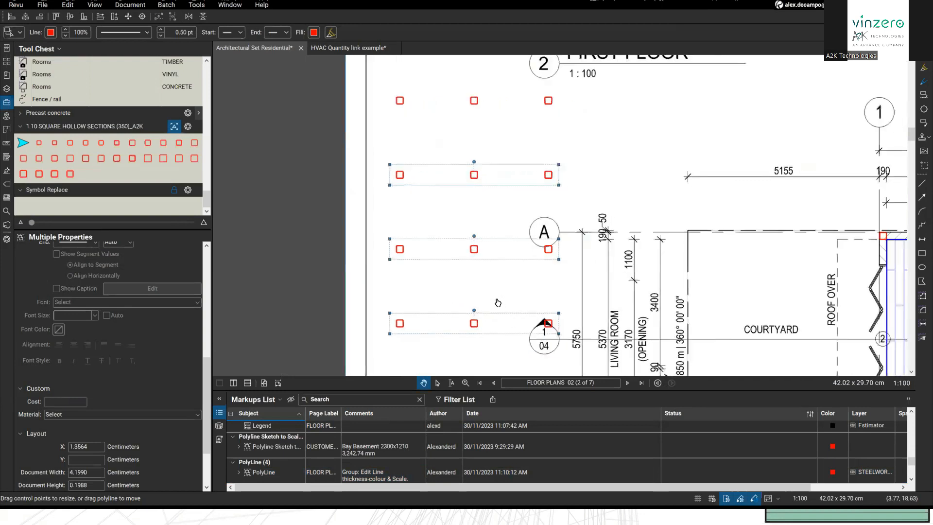
click(379, 92)
scroll(379, 93, down, 3)
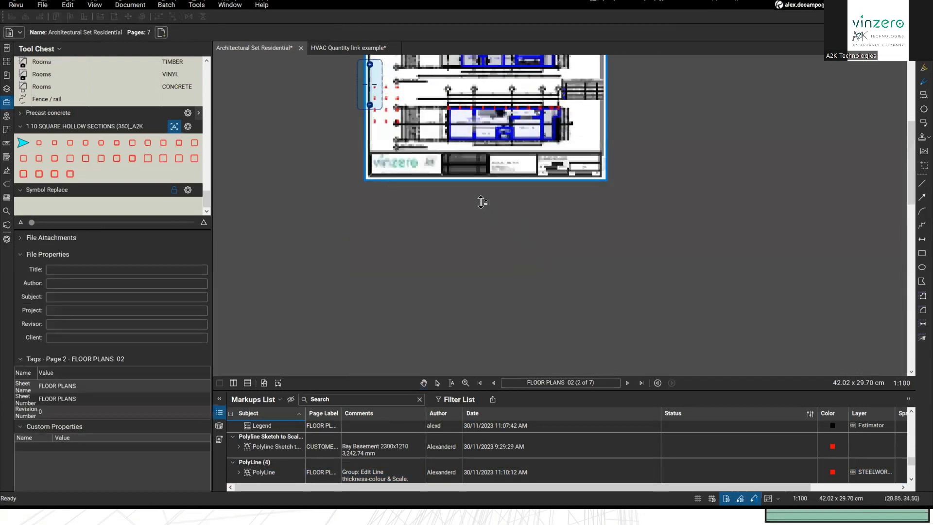
Step: Delete the four copied square groups from the floor plans sheet
scroll(370, 84, up, 3)
drag(372, 84, 491, 251)
key(Delete)
Step: Pan across the sheet to bring the Takeoff Legend table into view
drag(443, 228, 316, 215)
drag(525, 205, 298, 201)
mouse_move(836, 148)
mouse_down()
mouse_move(797, 126)
mouse_move(797, 156)
mouse_move(287, 176)
mouse_up()
click(370, 132)
click(393, 227)
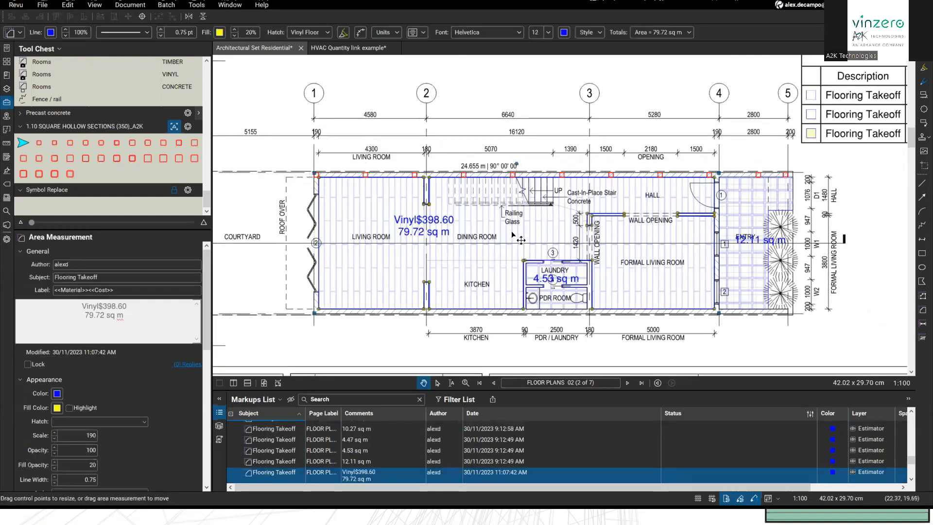
drag(658, 276, 598, 292)
scroll(603, 286, down, 1)
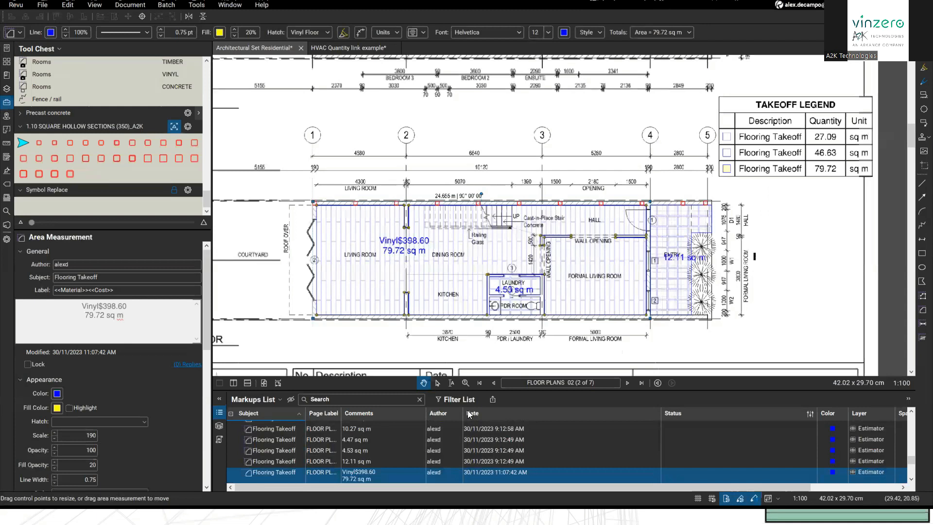
drag(427, 326, 469, 292)
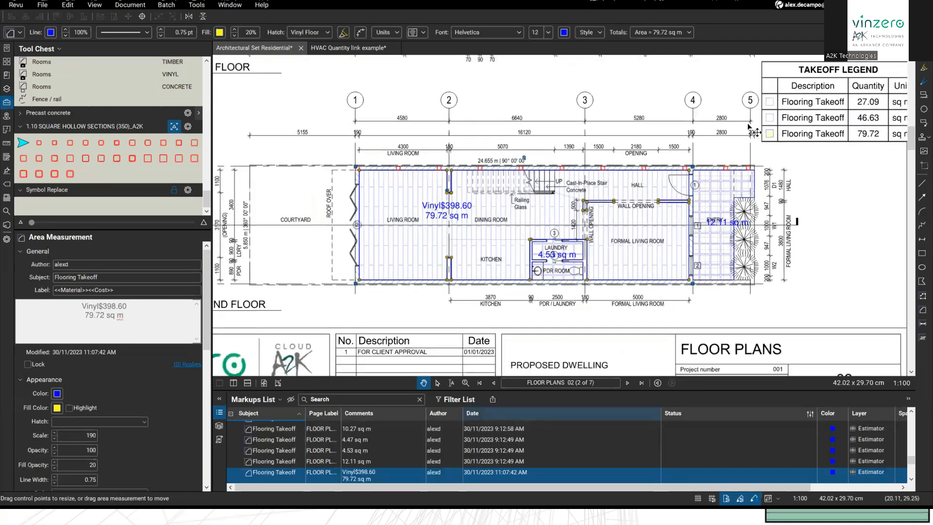
drag(800, 131, 722, 150)
Step: Delete the Takeoff Legend table from the floor plans sheet
click(730, 149)
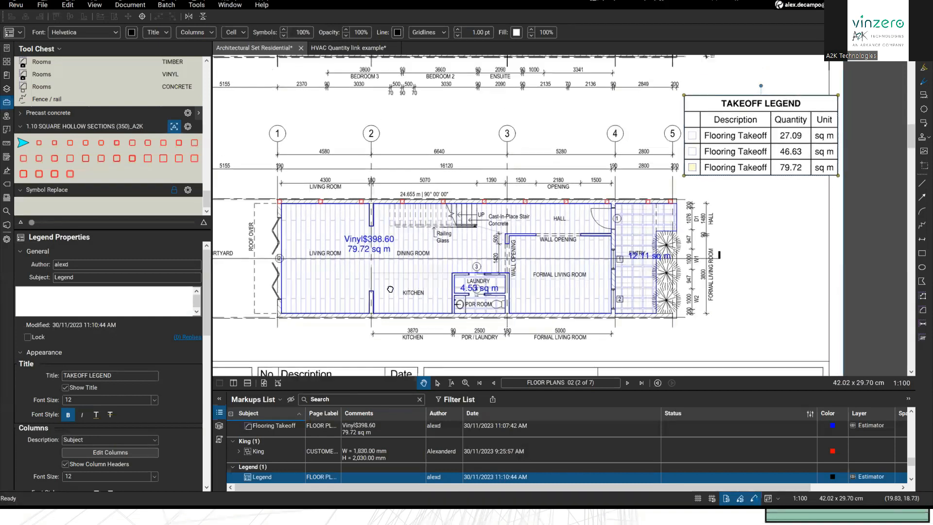
scroll(466, 294, up, 3)
scroll(467, 294, down, 3)
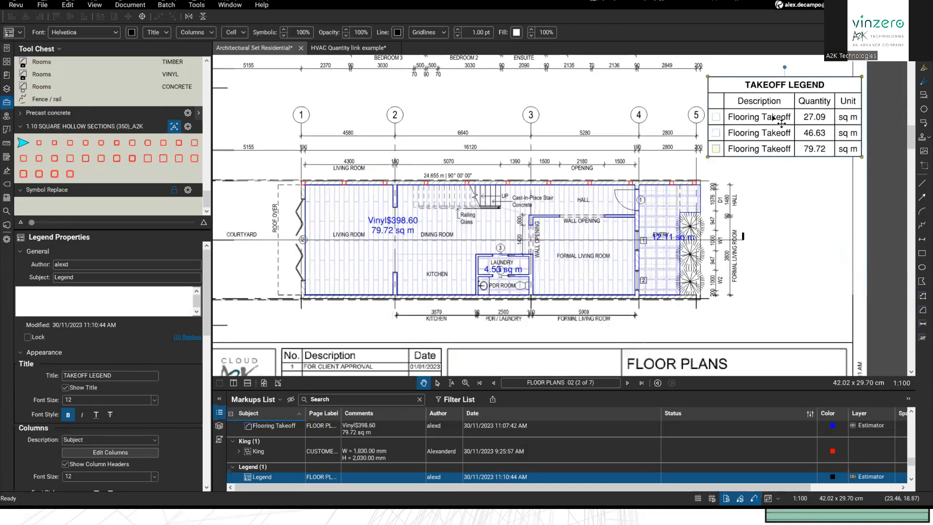
click(243, 263)
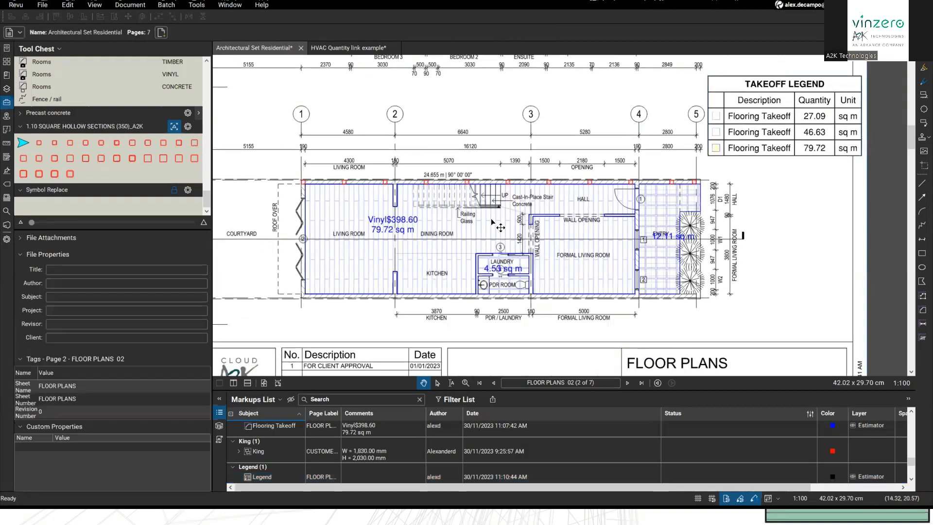
click(748, 138)
key(Delete)
drag(678, 168, 724, 191)
scroll(619, 260, down, 10)
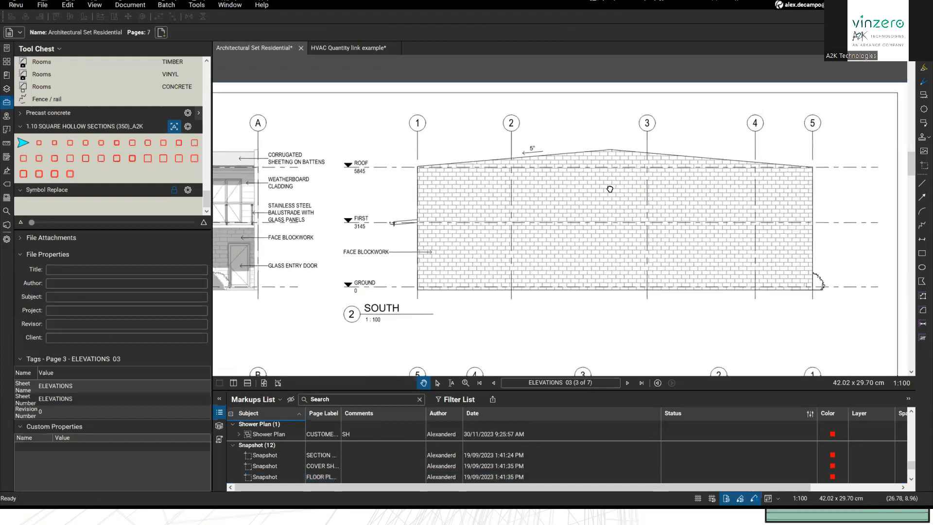
scroll(610, 189, up, 6)
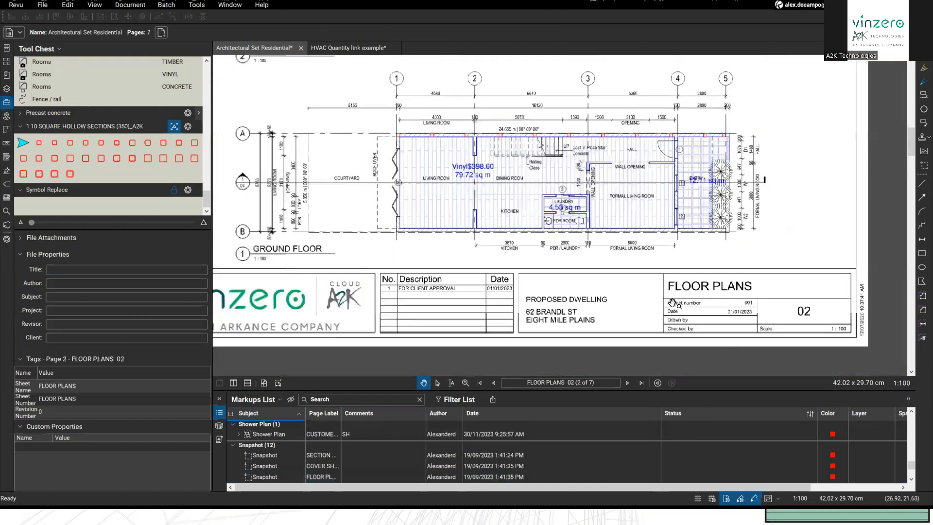
Step: Create a new legend from all markups on the sheet, placed beside the first floor plan
scroll(614, 218, down, 3)
drag(607, 275, 582, 341)
drag(389, 78, 729, 357)
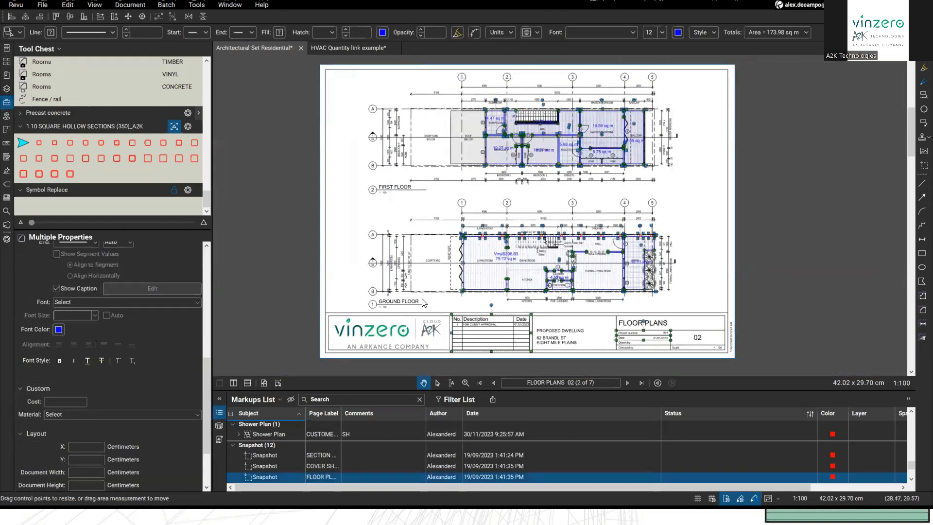
right_click(490, 262)
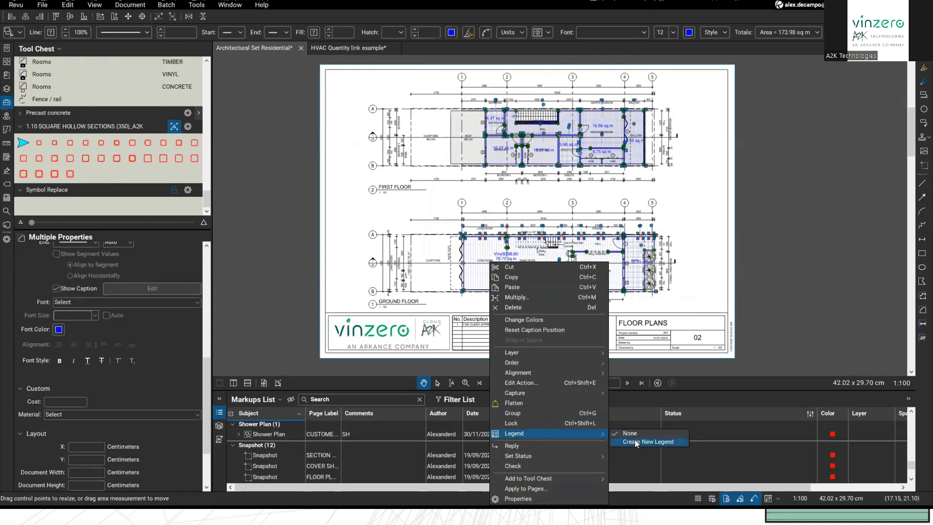
click(636, 443)
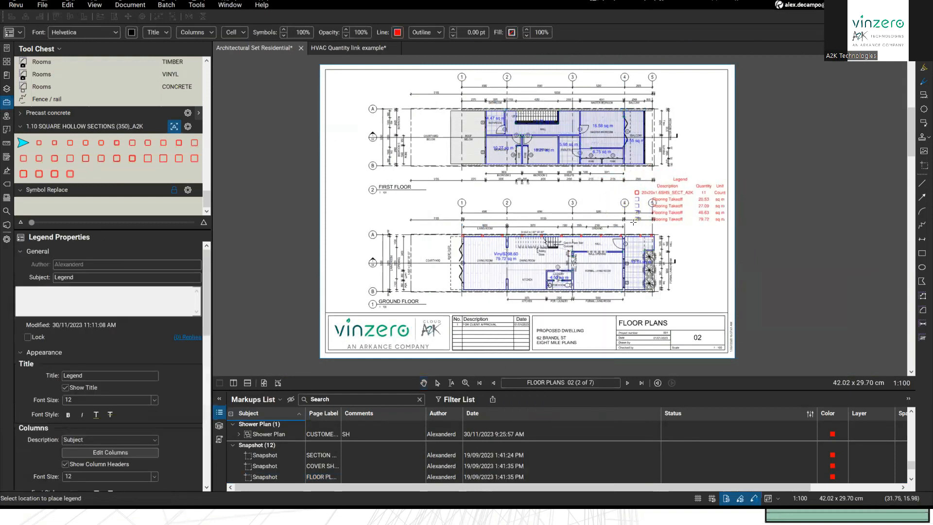
click(663, 216)
Step: Set the square-section group's legend option to None and shift the legend right
scroll(639, 182, up, 3)
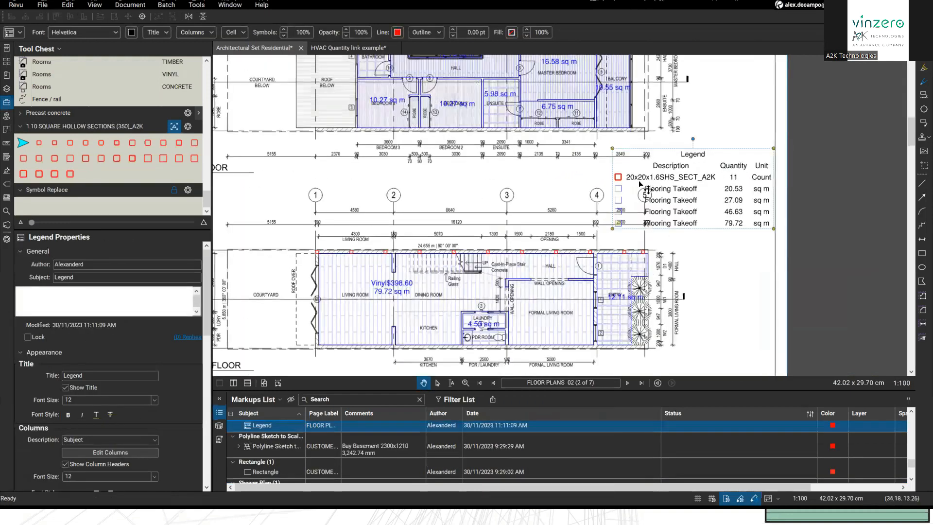
click(522, 252)
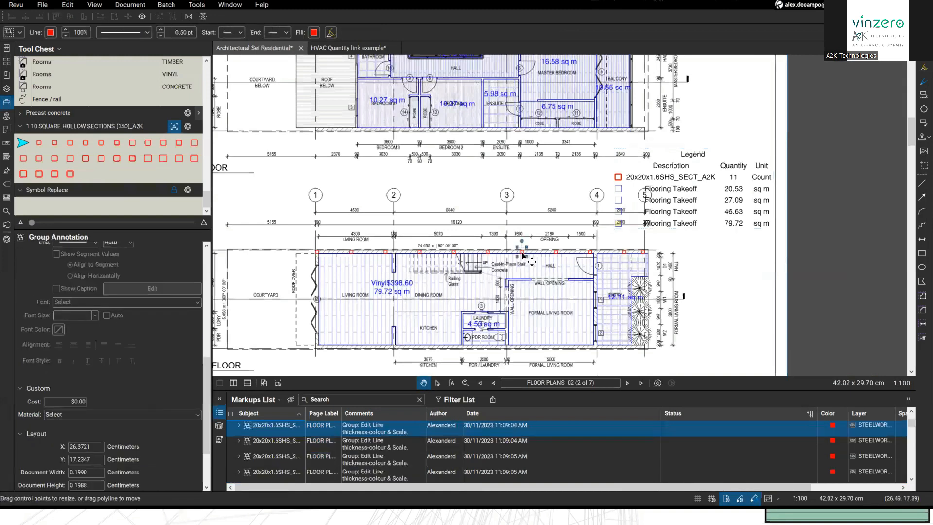
right_click(522, 251)
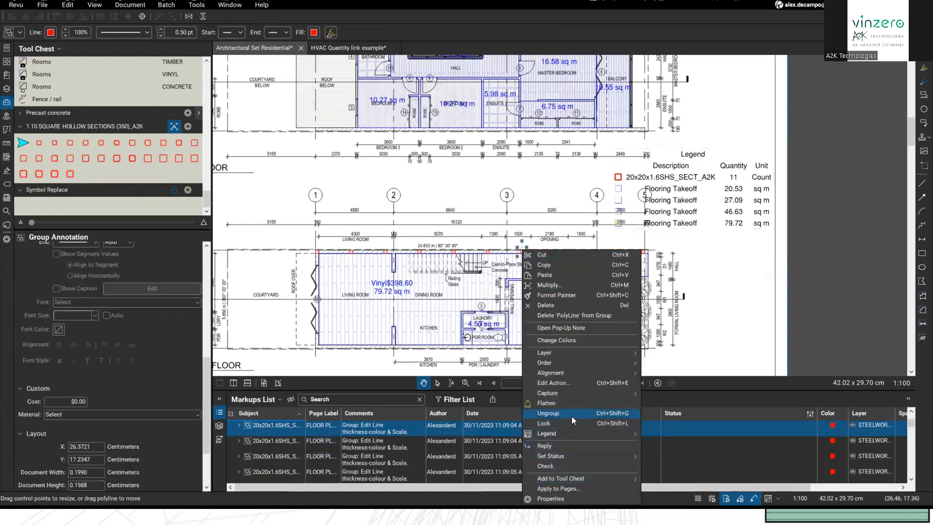
mouse_move(551, 436)
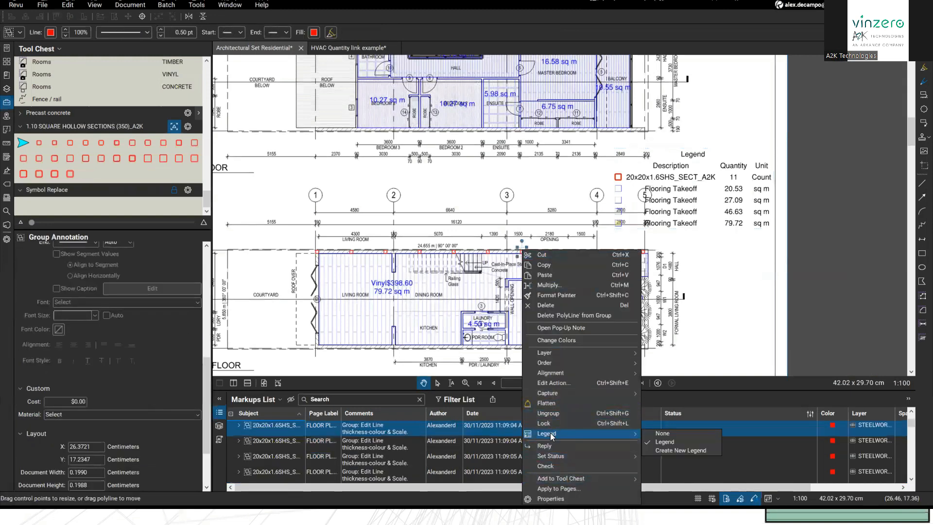
click(660, 442)
drag(666, 187, 694, 194)
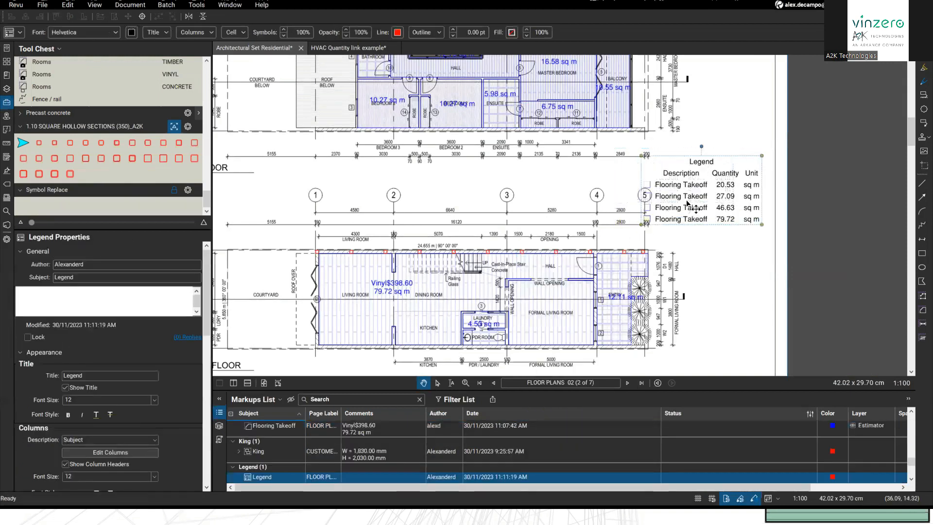
Step: Deselect the legend and nudge it slightly right and up
key(Escape)
scroll(689, 205, up, 3)
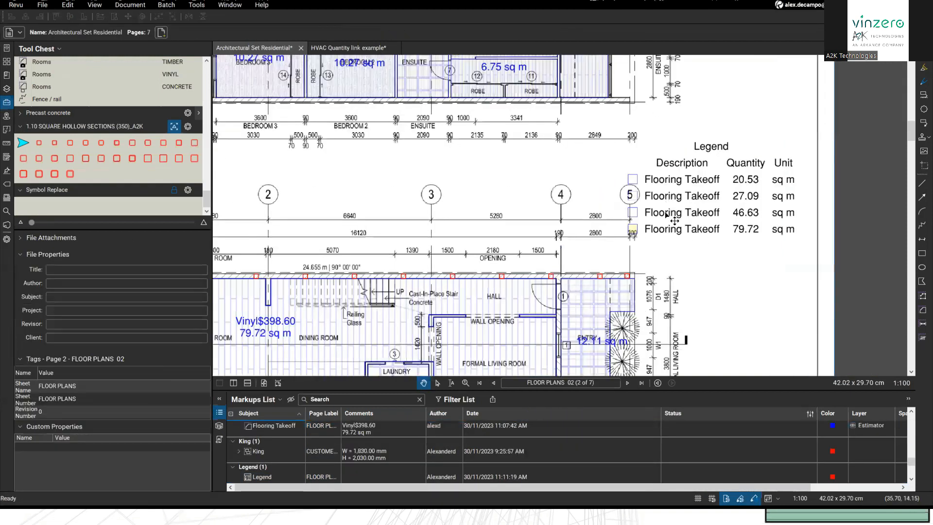
drag(703, 208, 718, 204)
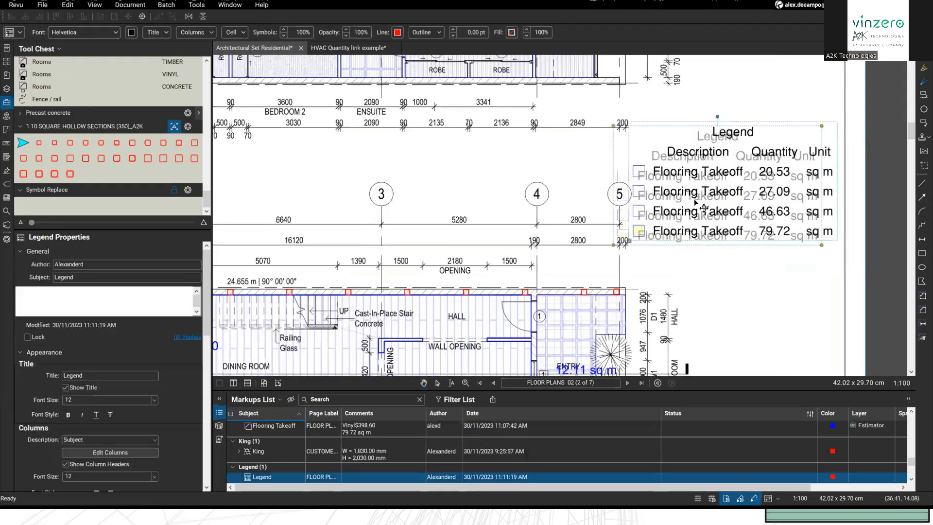
scroll(578, 239, down, 1)
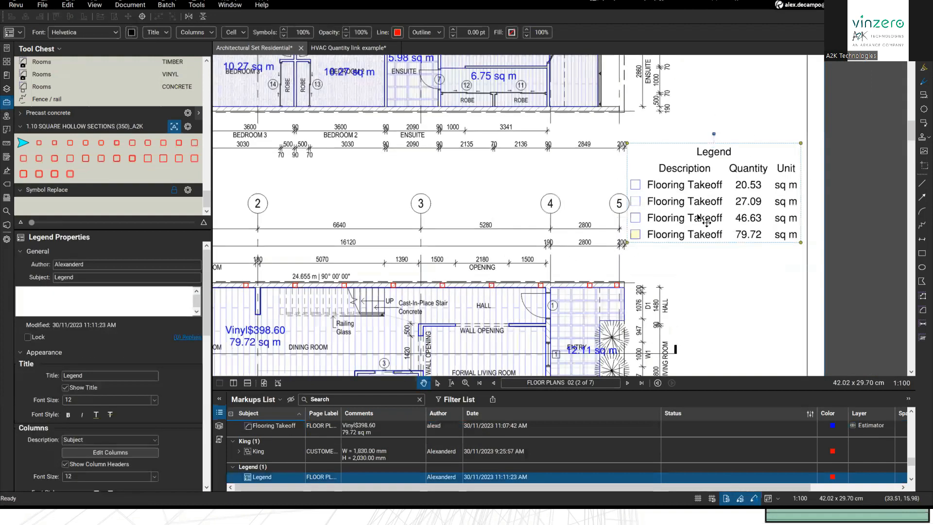
Step: Add the Cost and Material columns to the legend
click(209, 32)
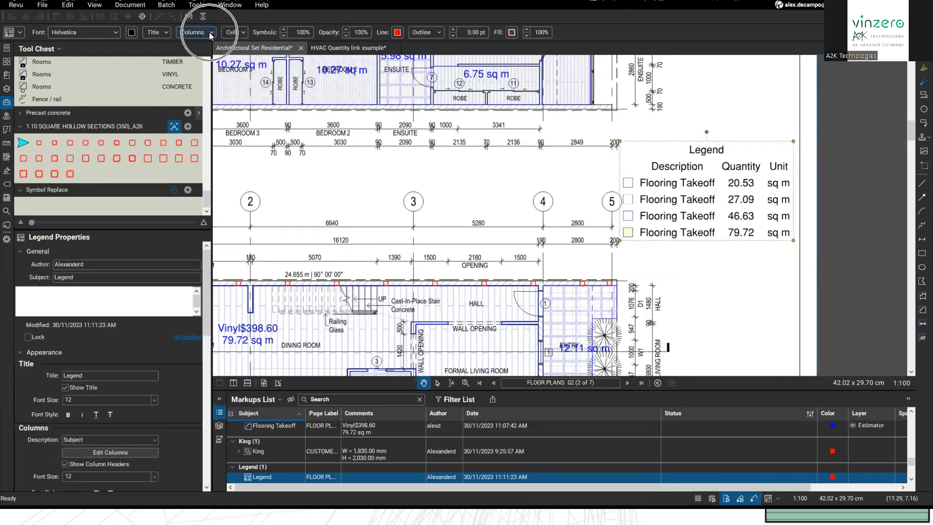
click(227, 63)
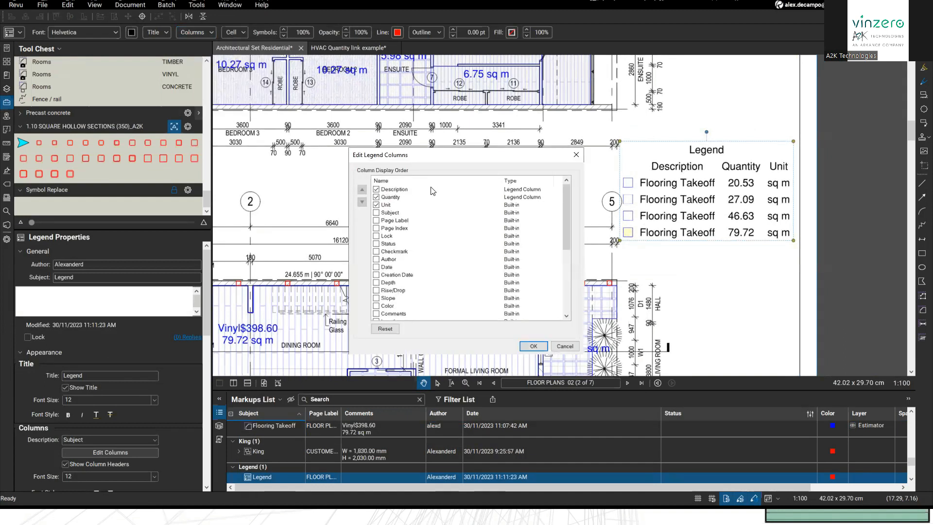
scroll(443, 209, down, 5)
click(377, 314)
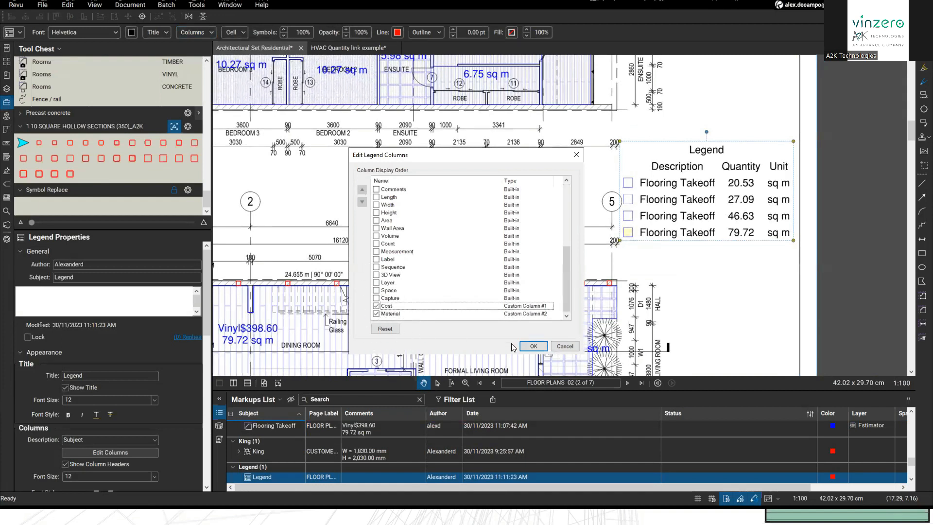
click(533, 345)
Step: Move the legend left so it sits beside the floor plan
drag(656, 194, 560, 199)
drag(766, 214, 769, 189)
drag(662, 214, 654, 212)
drag(269, 328, 357, 294)
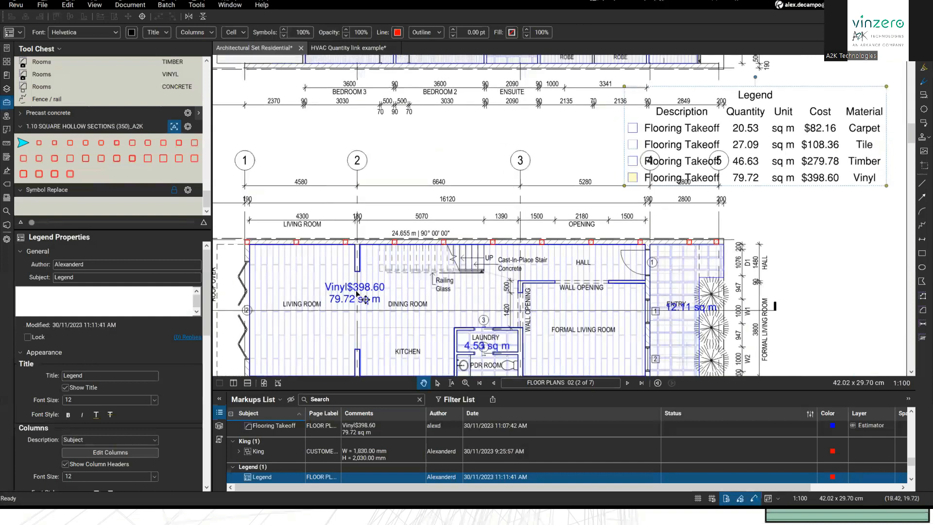
scroll(514, 185, up, 5)
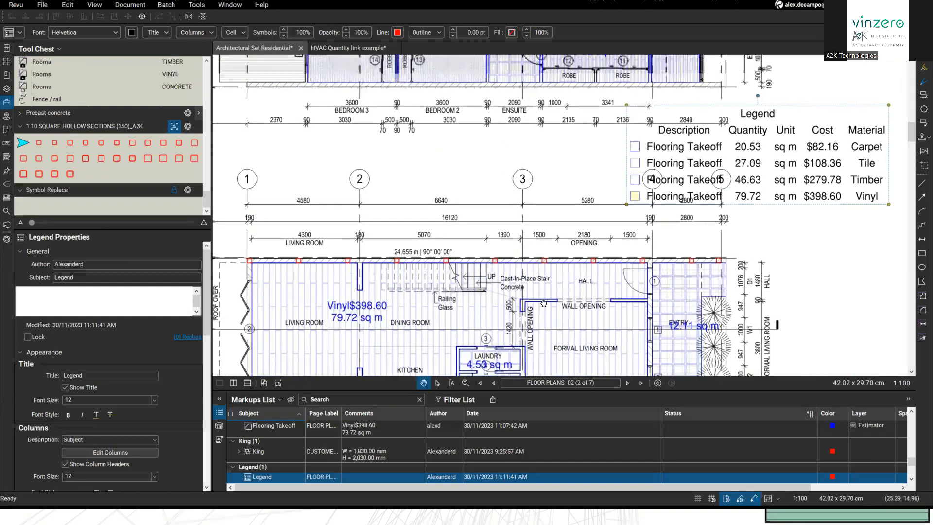
scroll(465, 193, up, 1)
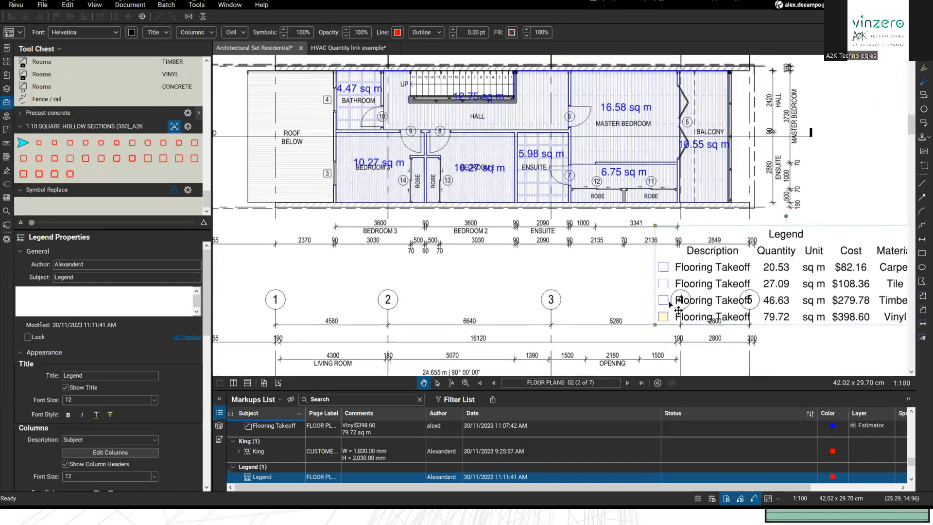
Step: Review the Bedroom 2 and Bedroom 3 area measurements, then clear the selection
click(466, 193)
scroll(808, 258, down, 1)
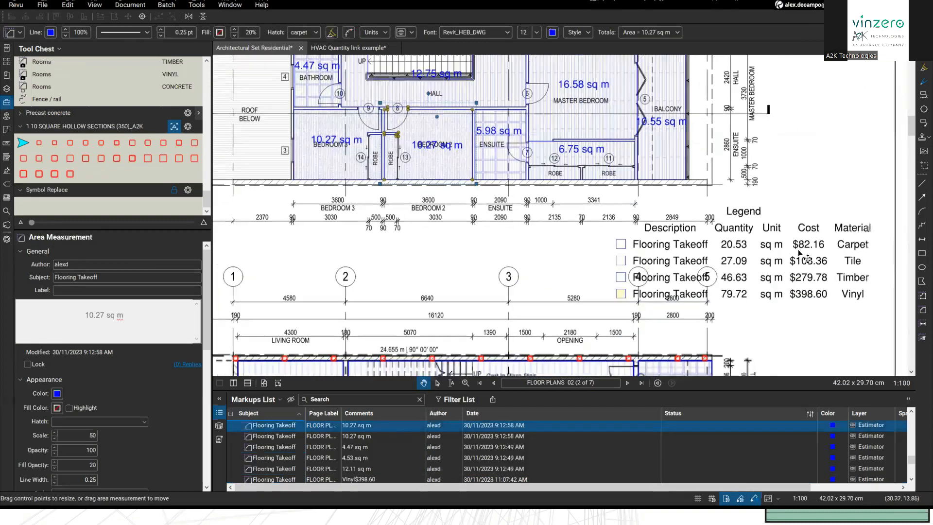
click(332, 150)
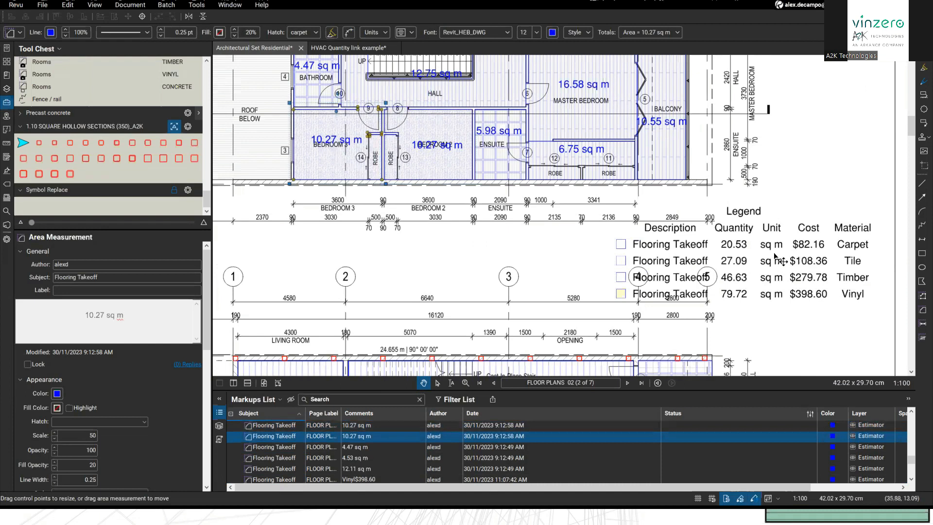
click(578, 248)
Step: Delete the legend table and switch to the HVAC Quantity link example document
scroll(580, 228, down, 3)
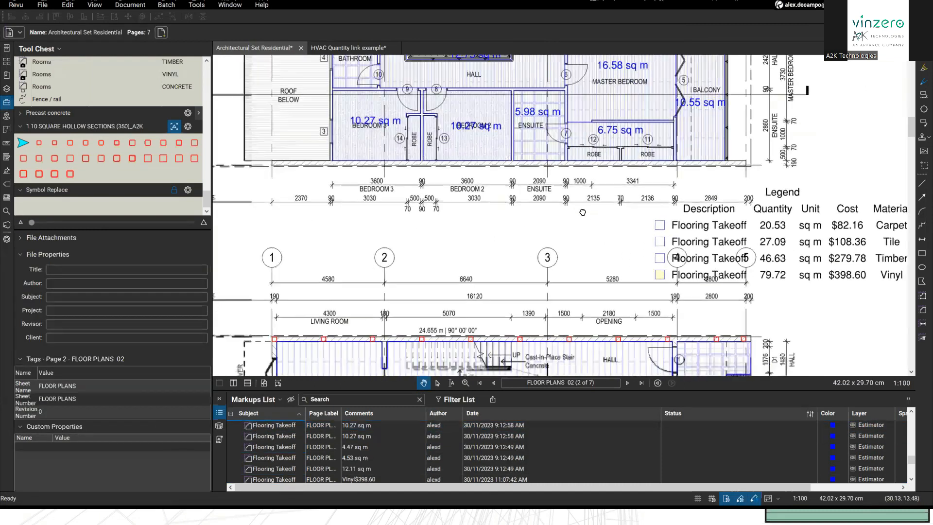
scroll(631, 210, down, 3)
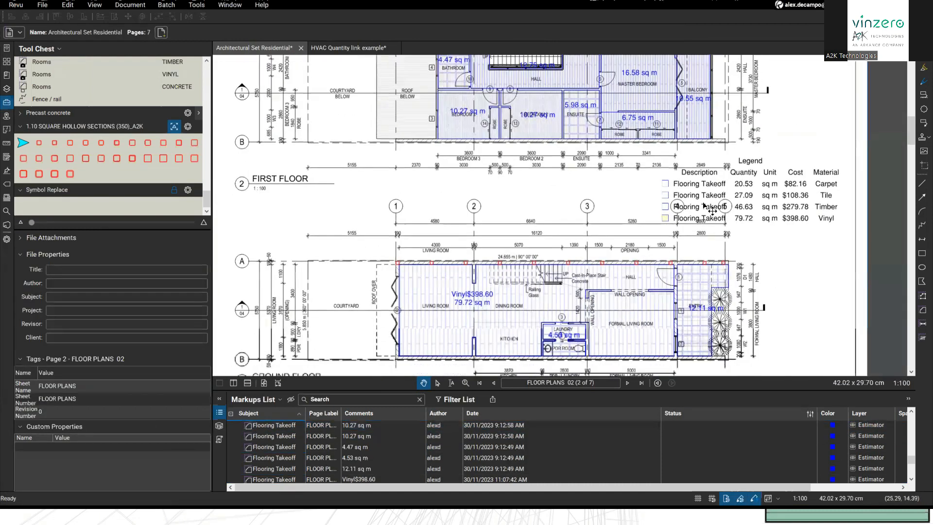
click(710, 211)
key(Delete)
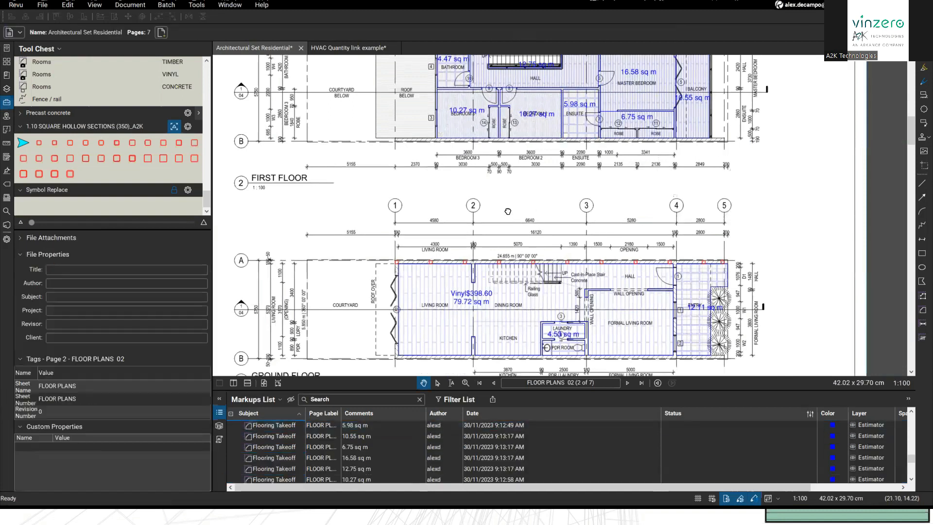
scroll(502, 224, up, 1)
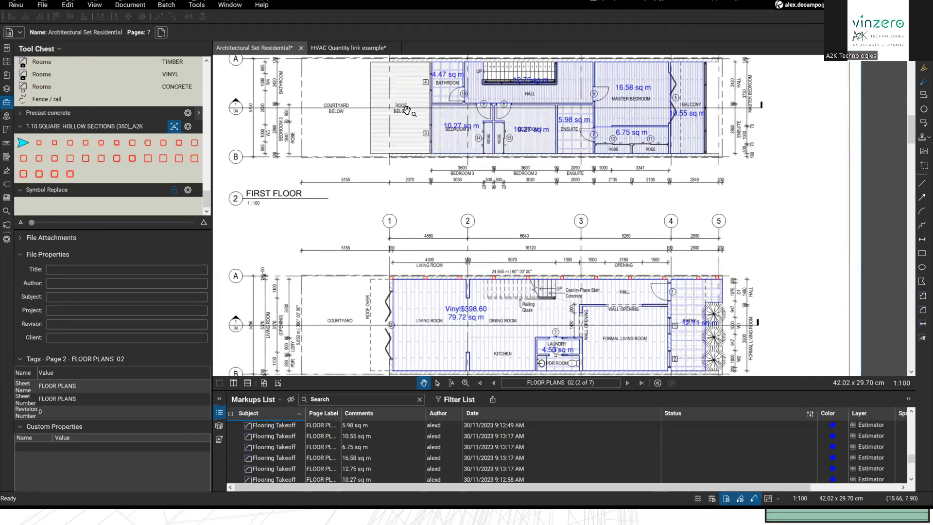
click(344, 48)
scroll(439, 164, down, 5)
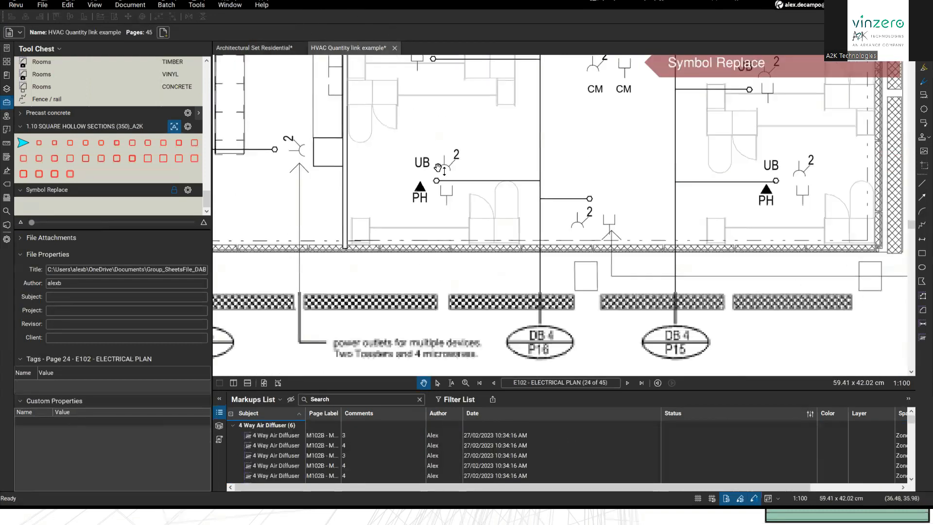
Step: Show page thumbnails and jump to sheet M104B, then to the A001 cover page
drag(524, 269, 551, 292)
scroll(551, 292, down, 5)
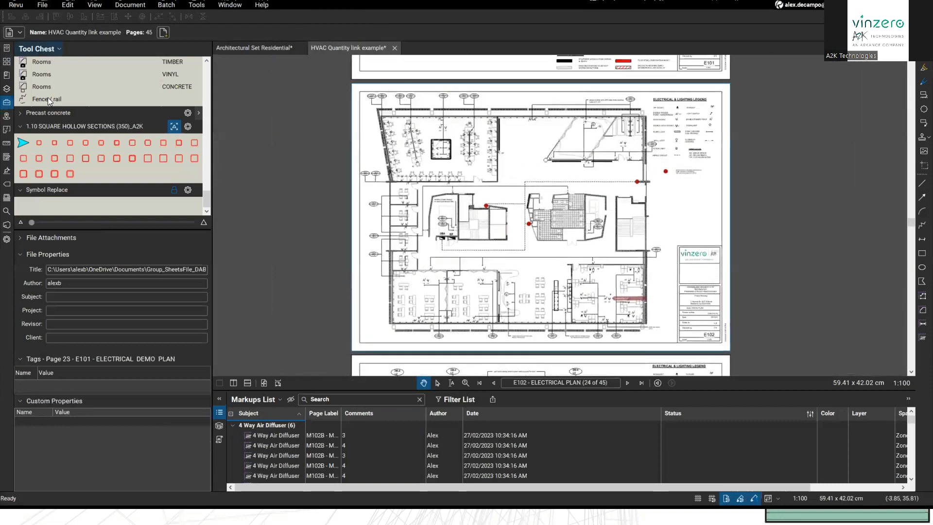
click(7, 62)
scroll(119, 166, down, 15)
click(185, 172)
scroll(197, 173, up, 15)
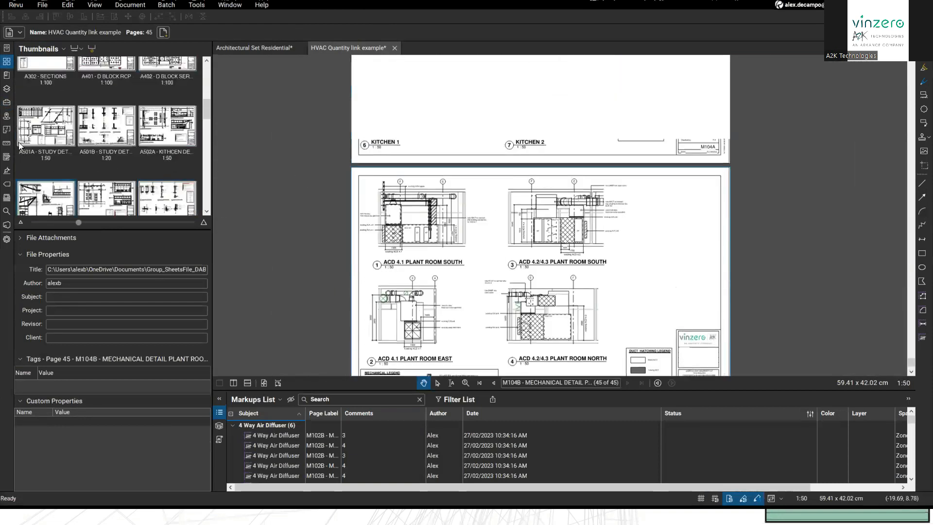
click(46, 97)
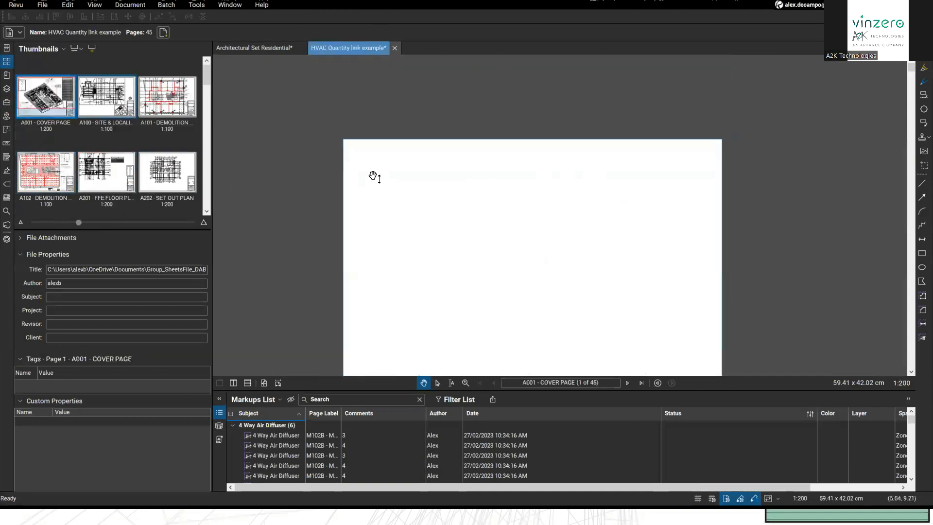
scroll(421, 181, up, 3)
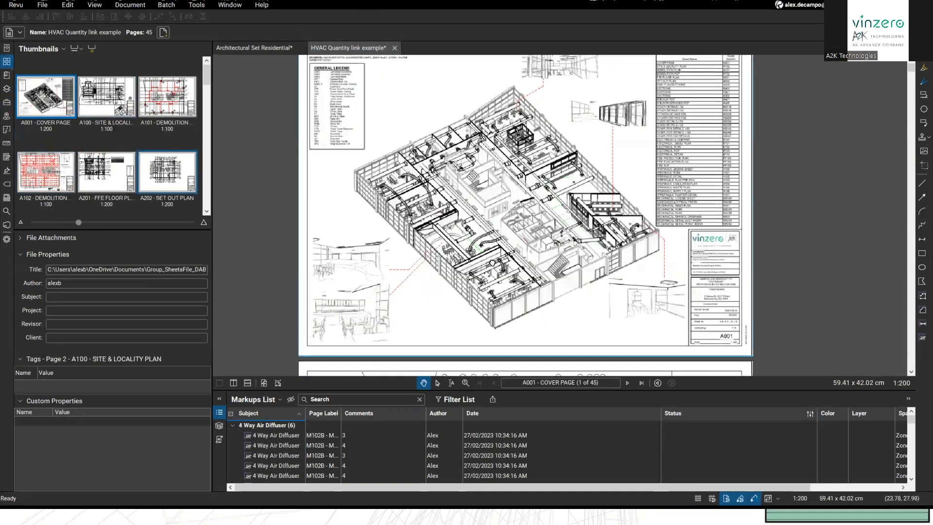
Step: Advance two pages from the cover, then jump to page 36
drag(487, 236, 494, 247)
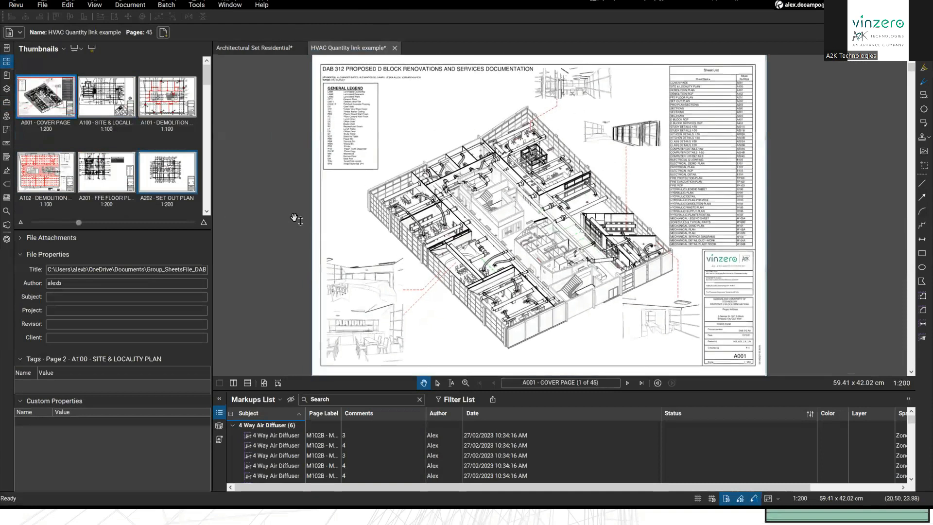
drag(562, 286, 557, 315)
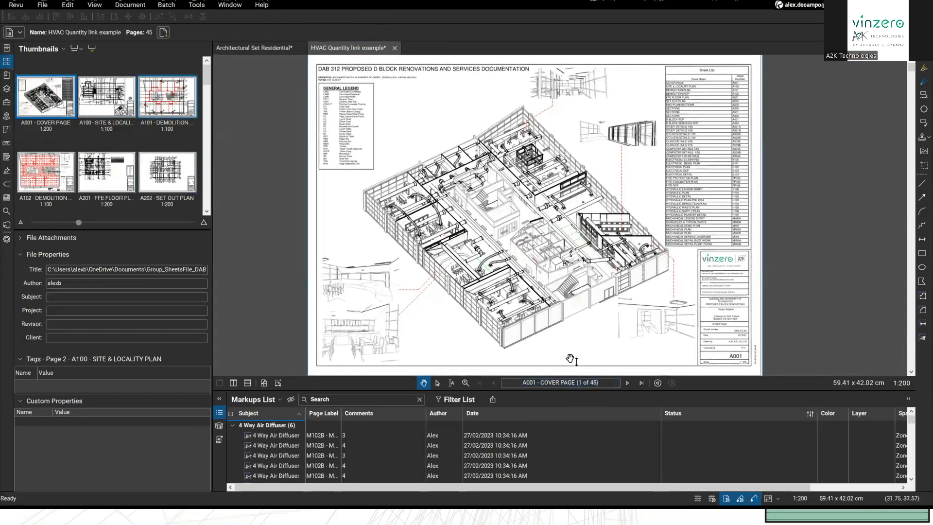
click(627, 383)
click(628, 382)
click(628, 382)
click(628, 383)
click(628, 382)
click(578, 384)
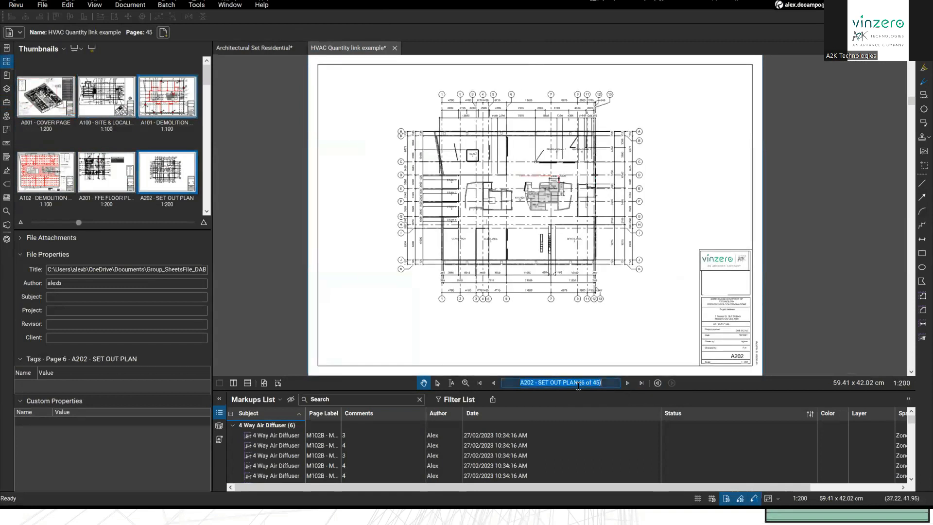
drag(540, 361, 541, 363)
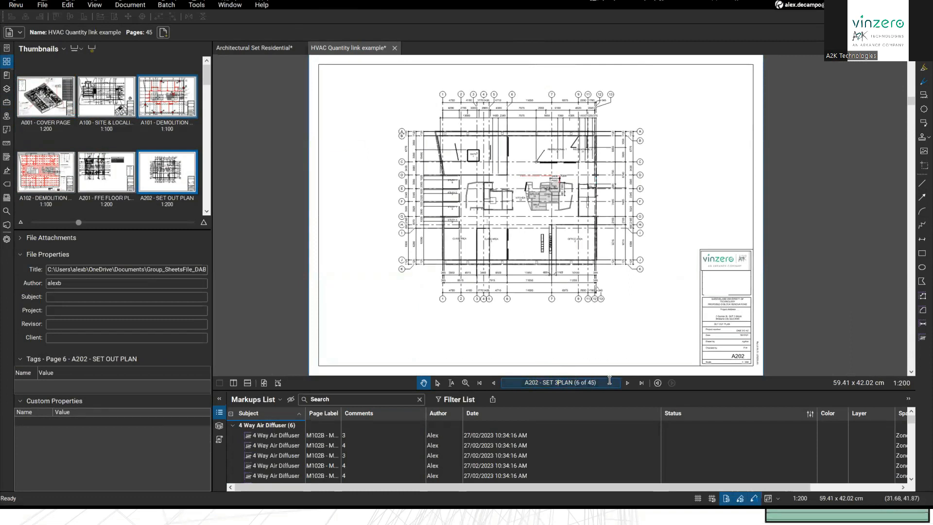
click(514, 381)
text(36)
key(Return)
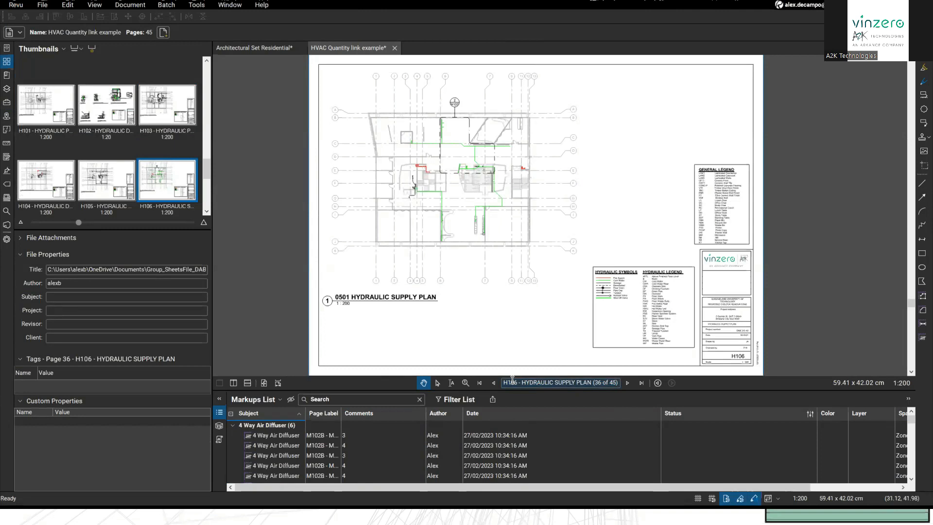
Step: Step back three pages toward FP101, then jump to page 45
click(493, 383)
click(493, 383)
click(493, 383)
click(493, 382)
click(493, 383)
click(493, 383)
click(493, 382)
click(493, 383)
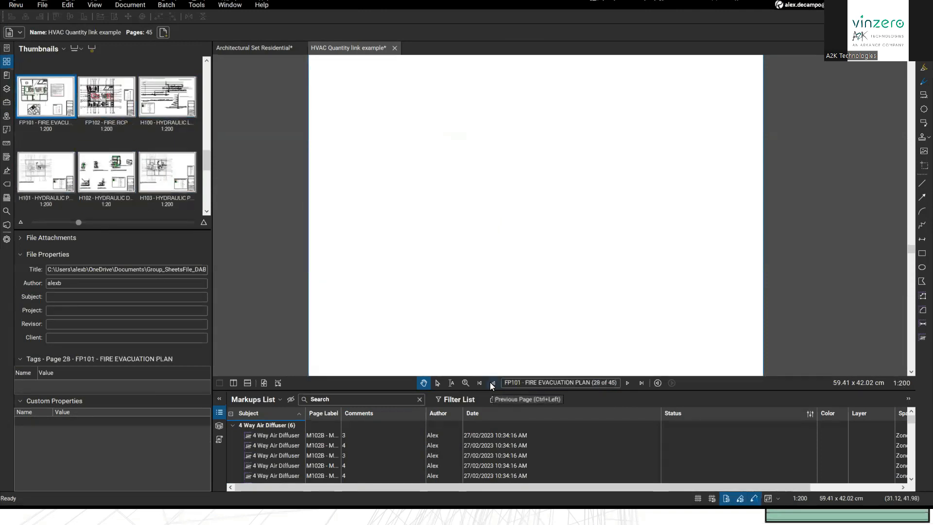
click(601, 384)
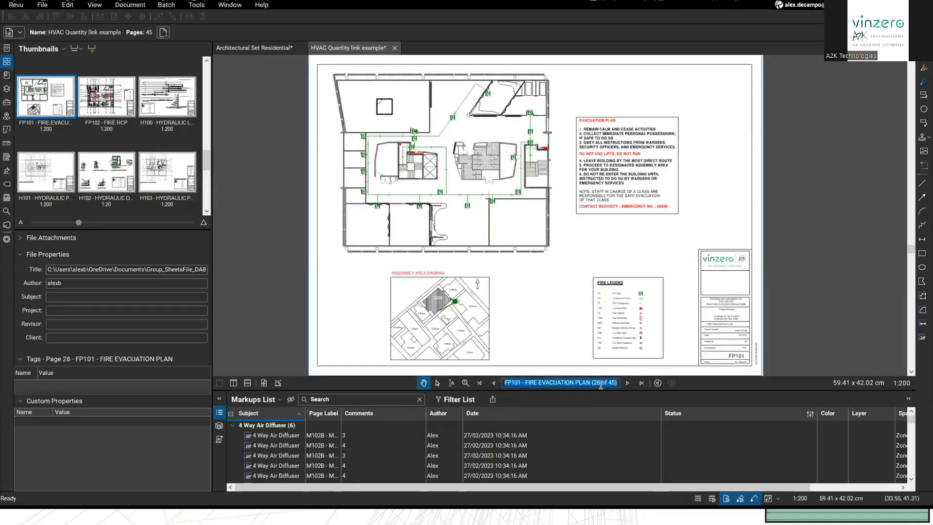
text(45)
key(Return)
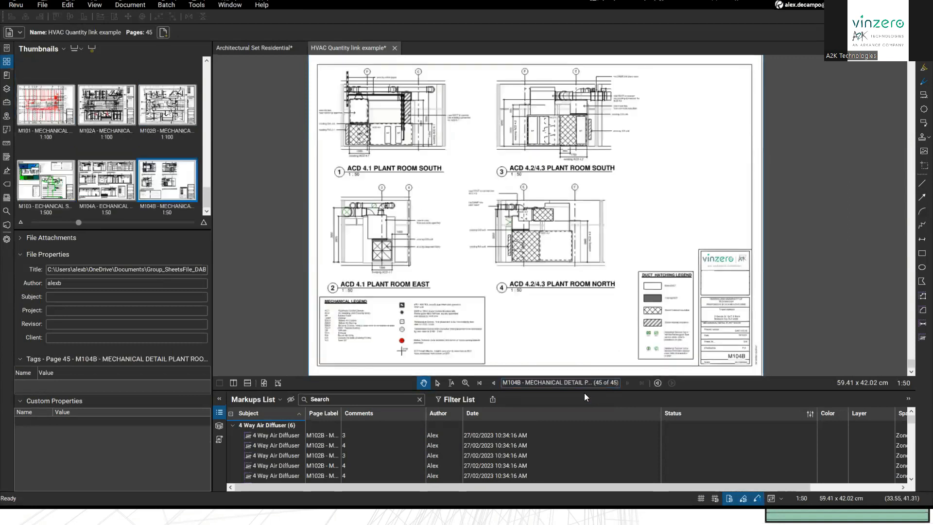
Step: Go back through previous views to FP101, then forward again to sheet M104B
scroll(534, 372, up, 2)
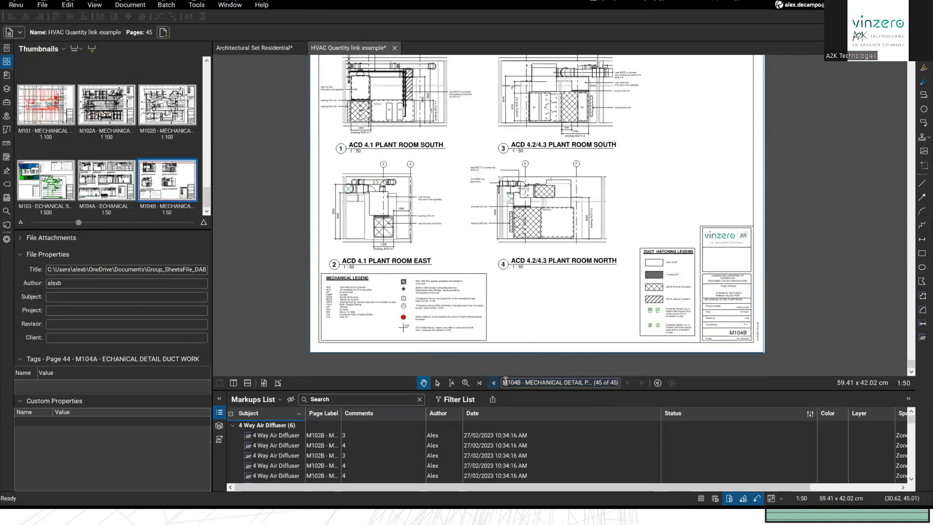
click(657, 383)
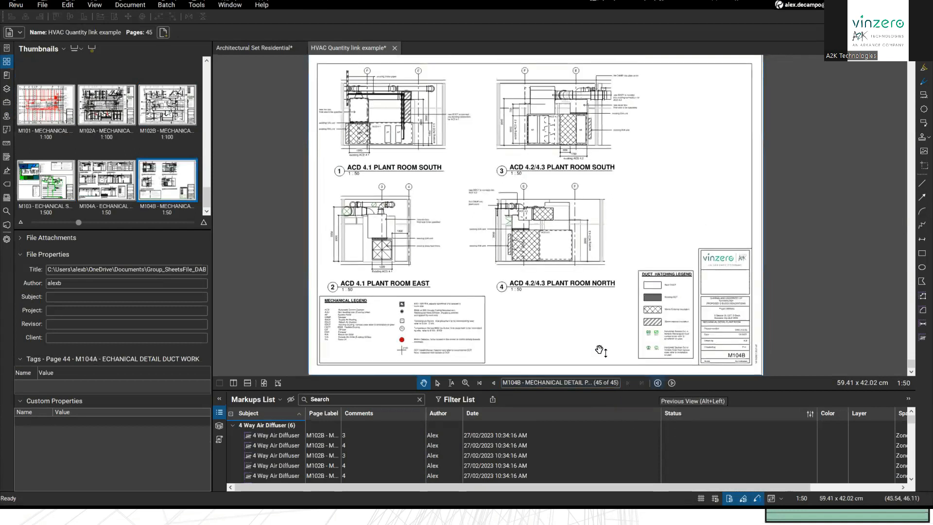
click(657, 383)
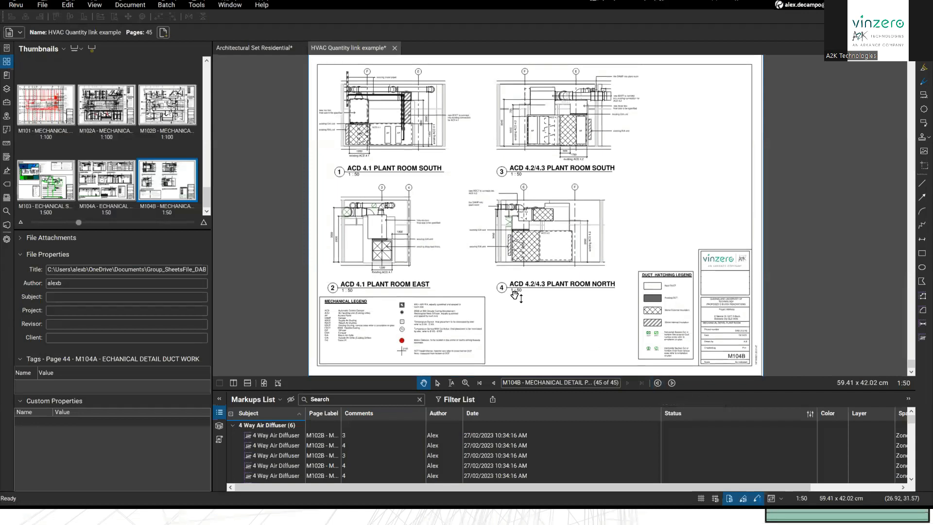
click(657, 382)
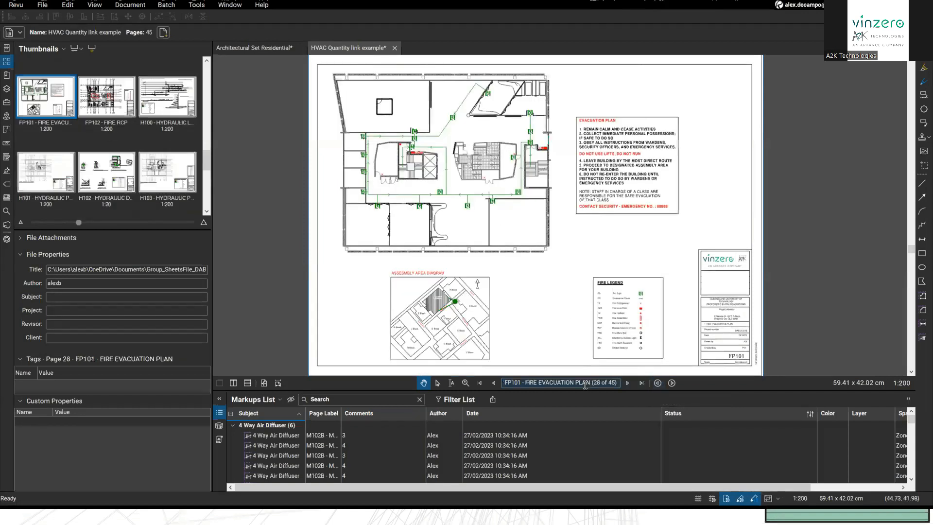
click(672, 383)
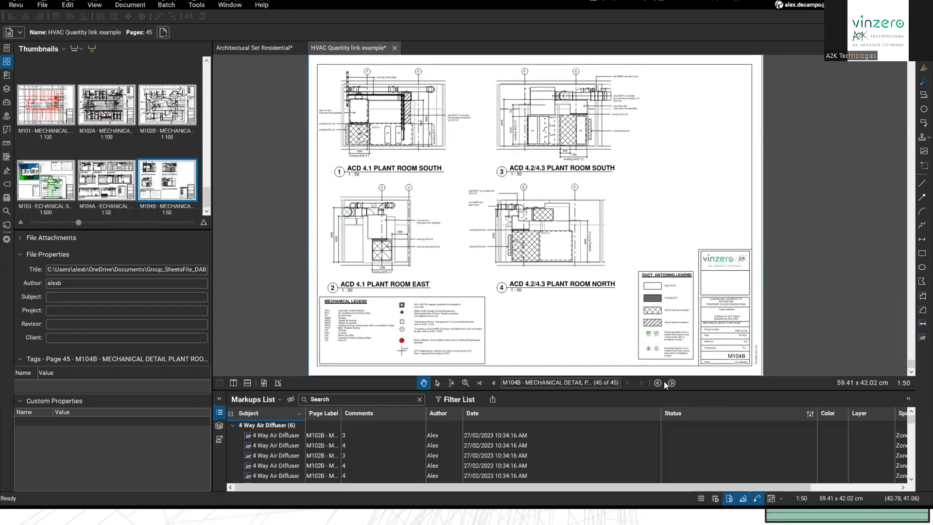
drag(596, 346, 609, 345)
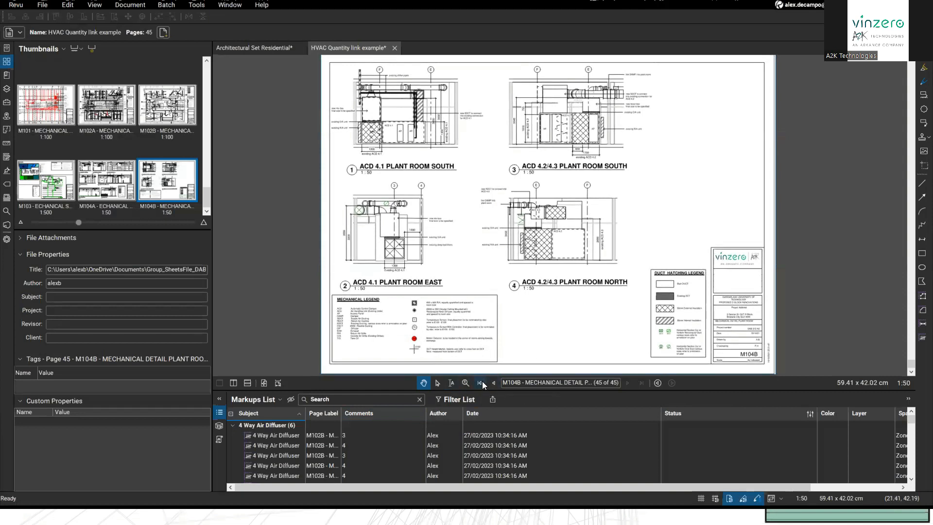
drag(525, 336, 524, 336)
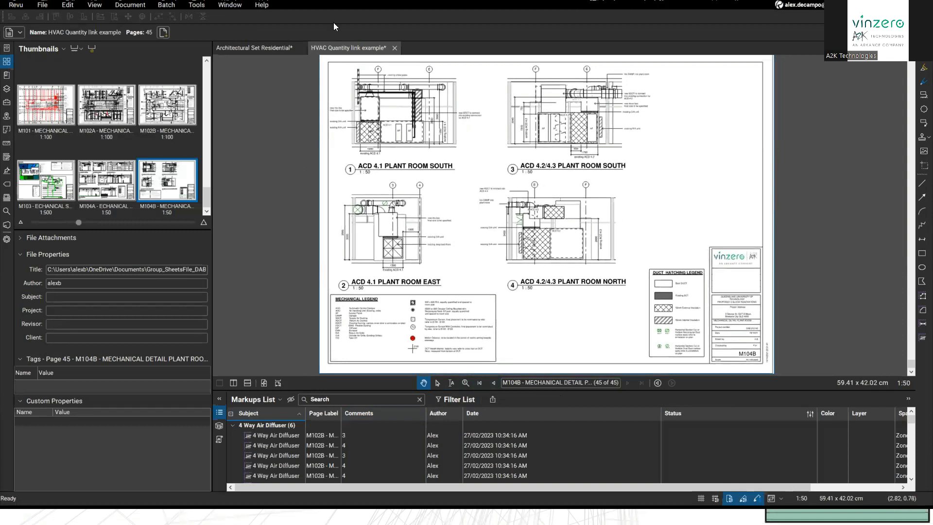
scroll(464, 252, up, 1)
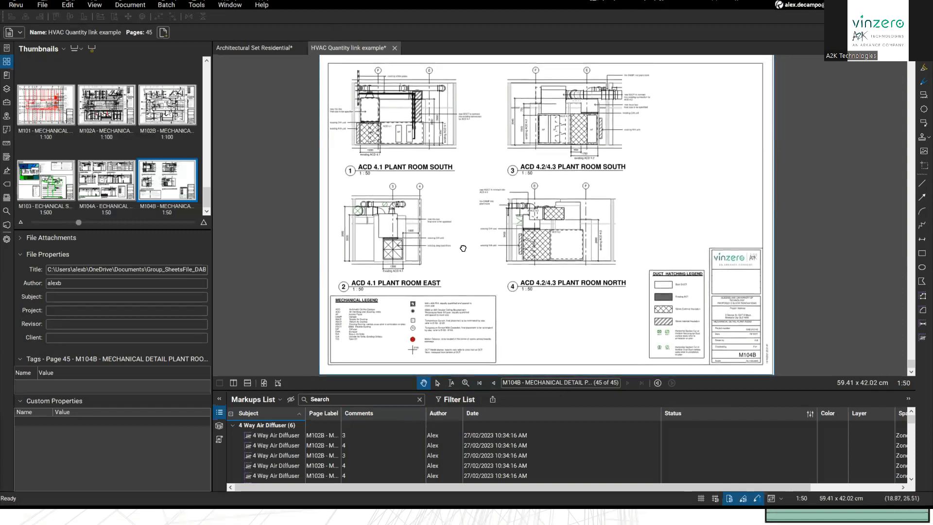
scroll(464, 253, down, 2)
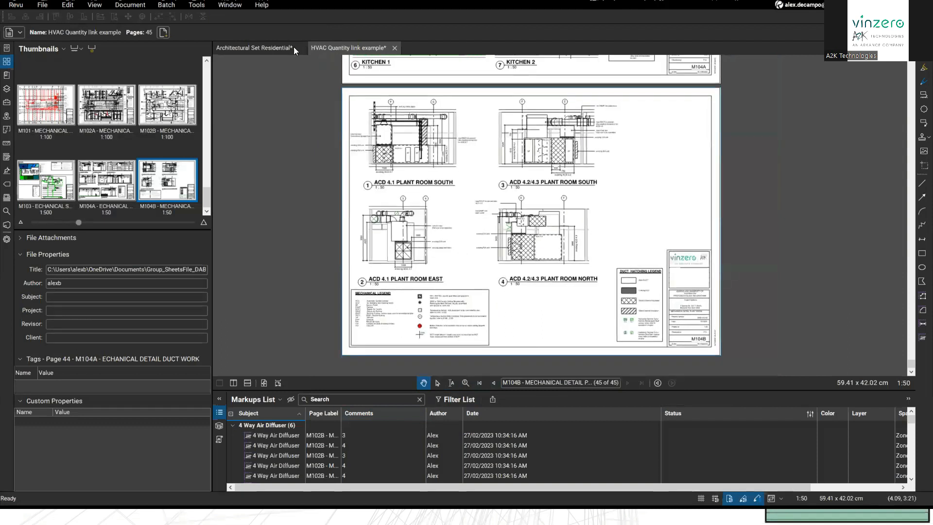
Step: Start a new Batch Link job with both open files, widen the dialog, and continue
click(163, 8)
mouse_move(197, 91)
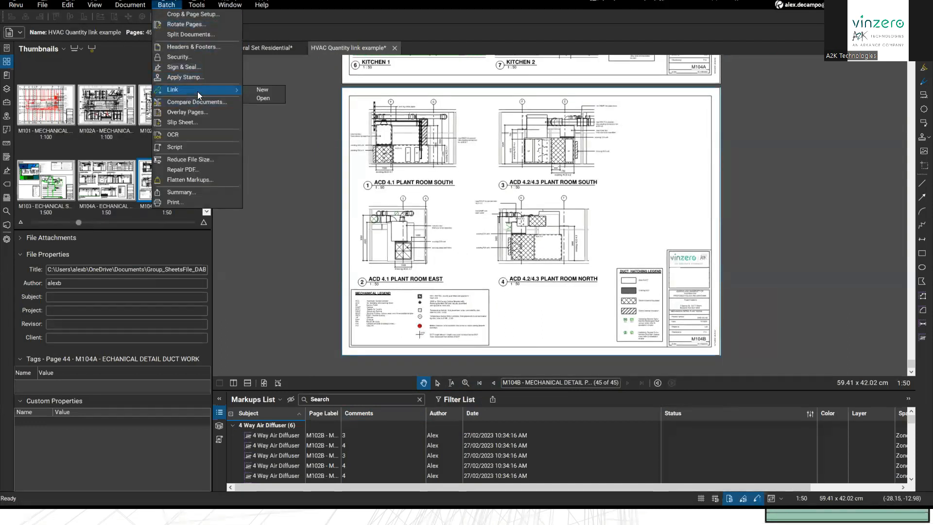
click(268, 90)
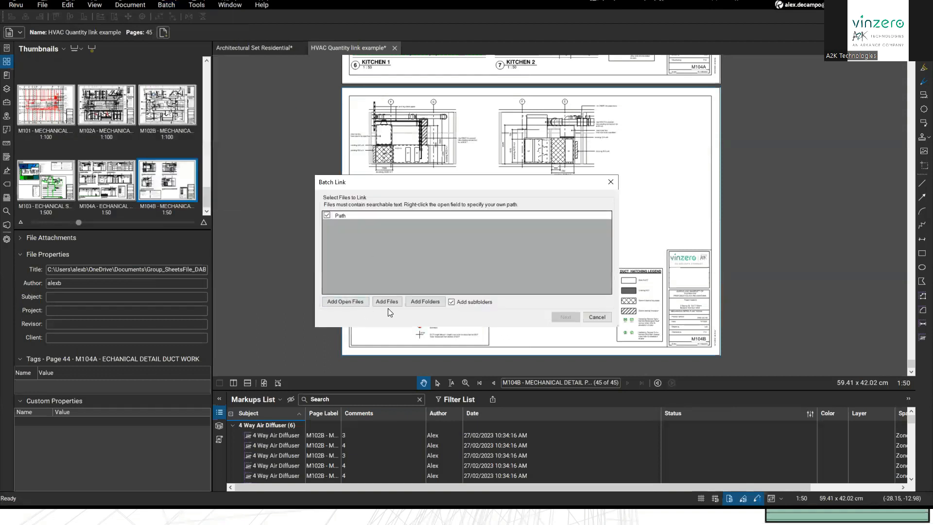
drag(451, 185, 530, 194)
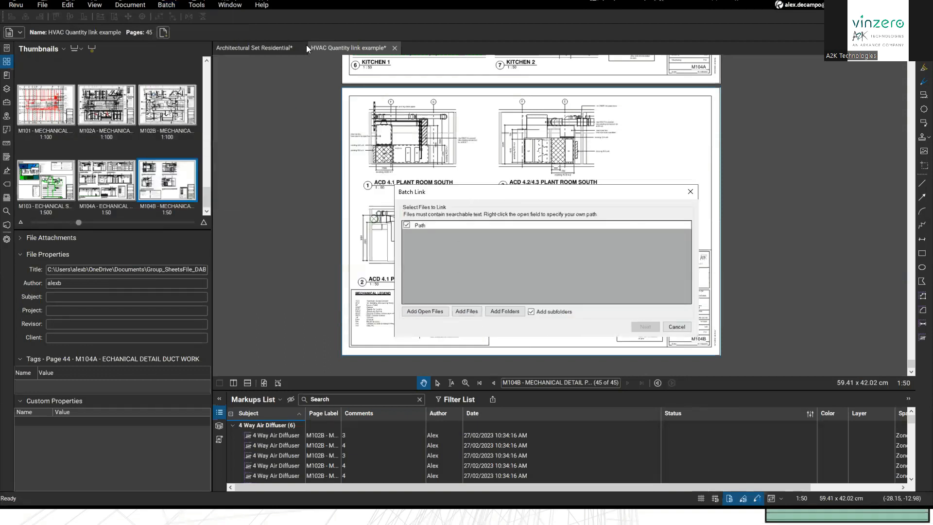
click(430, 313)
click(452, 260)
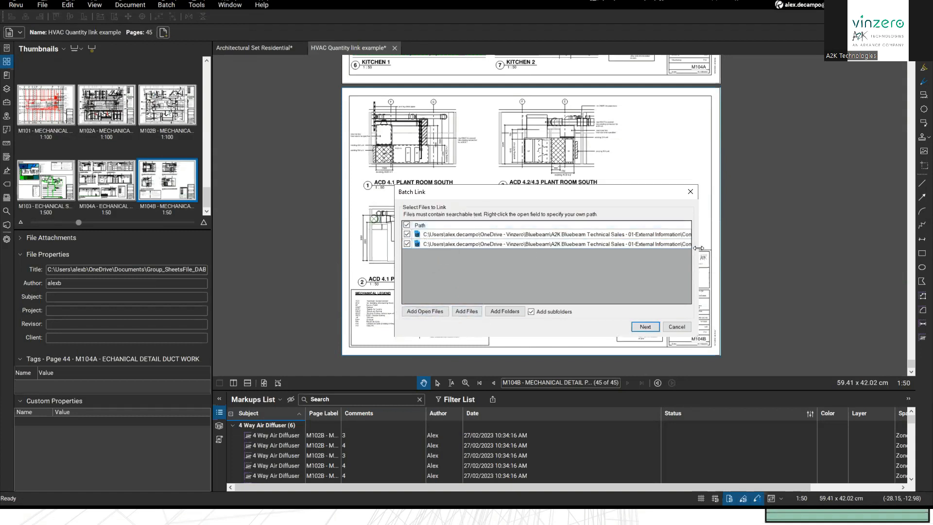
drag(698, 248, 874, 250)
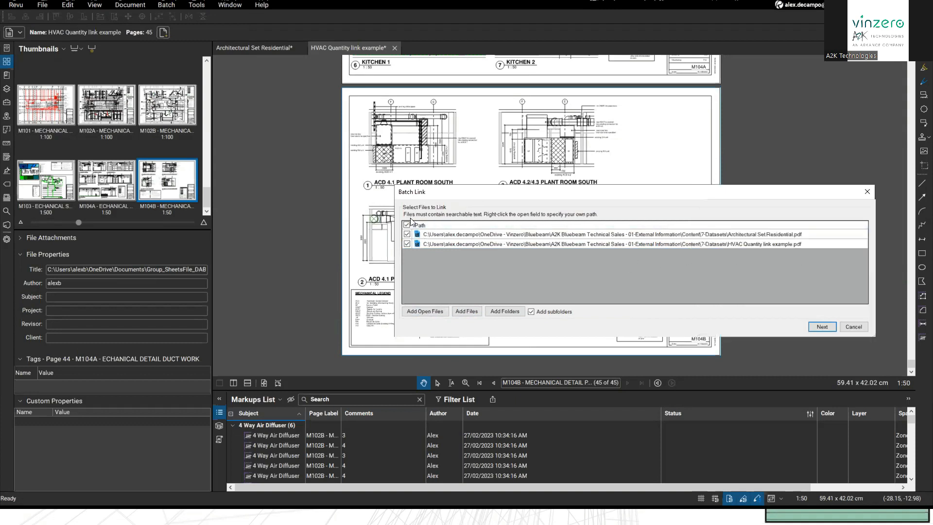
click(408, 235)
click(442, 244)
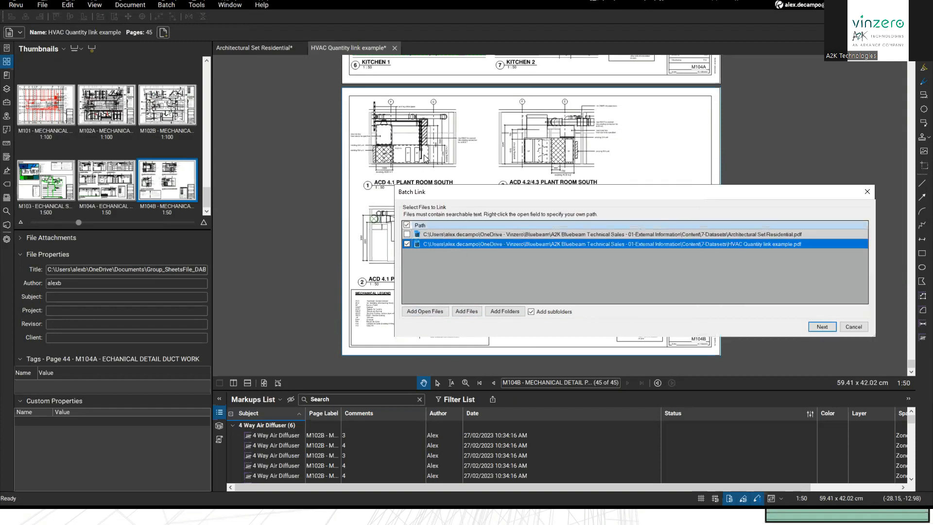
click(821, 327)
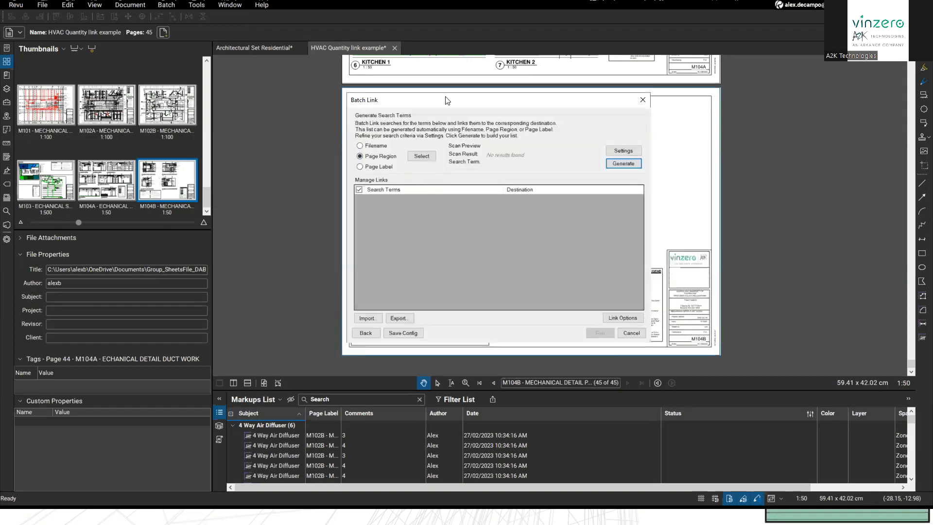
Step: Set the search region to the M104B sheet-number cell in the title block
drag(443, 101, 437, 98)
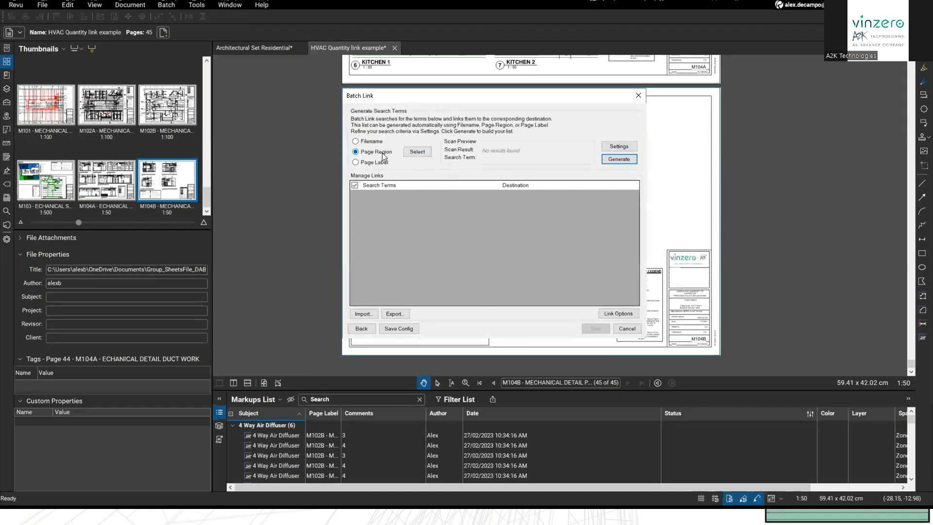
click(408, 154)
drag(678, 217, 618, 134)
scroll(632, 243, up, 8)
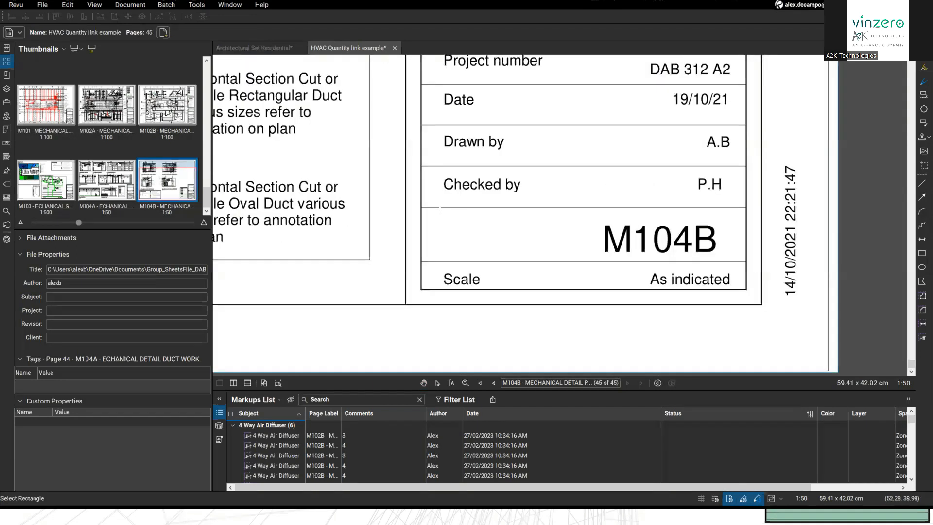
drag(421, 208, 741, 261)
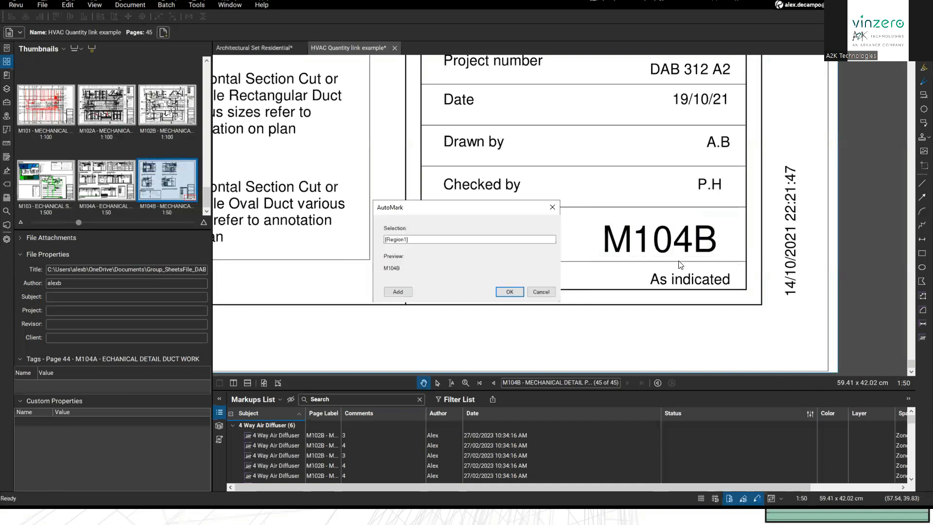
click(509, 292)
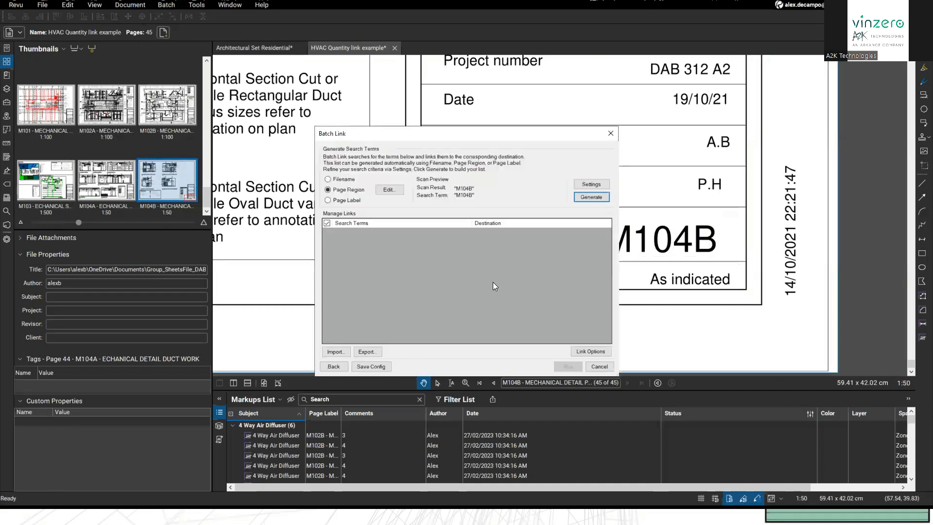
Step: Generate the search terms and check the M104B, M104A and A001 entries
click(590, 198)
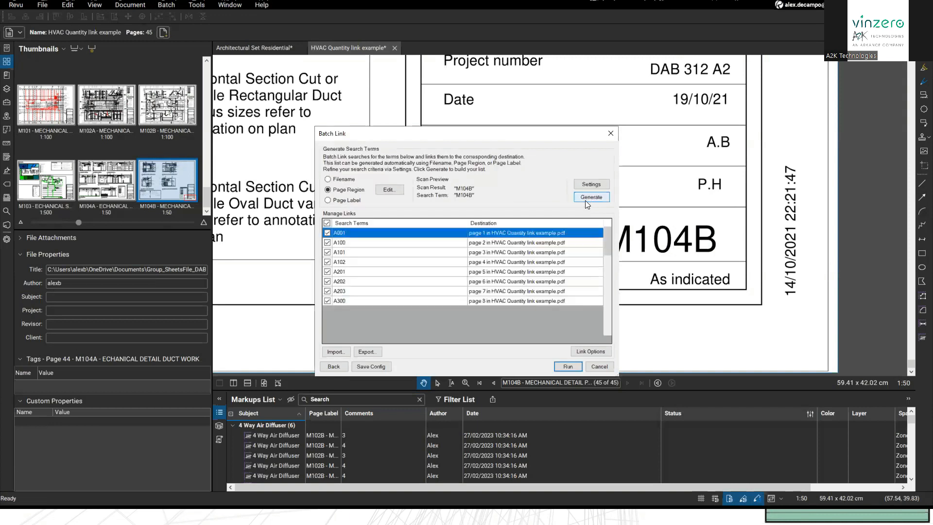
scroll(401, 298, down, 5)
scroll(402, 298, down, 5)
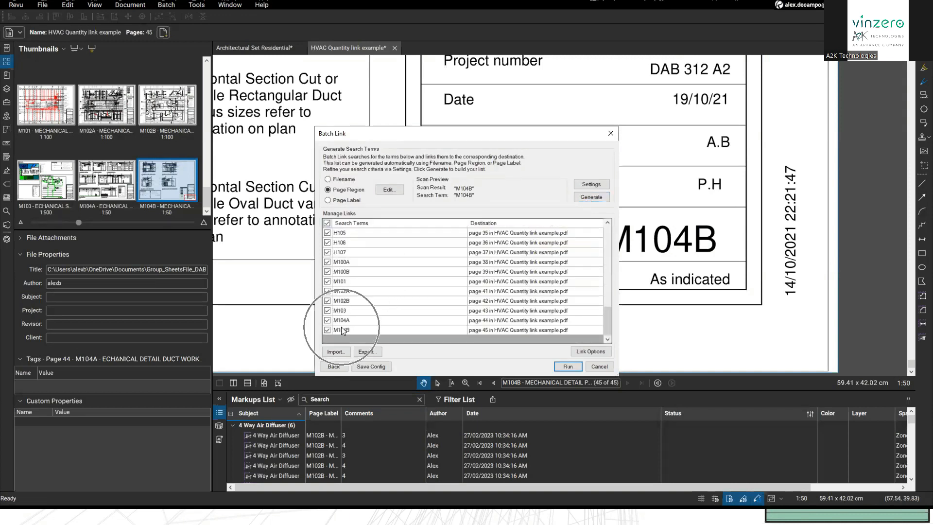
click(374, 329)
click(346, 319)
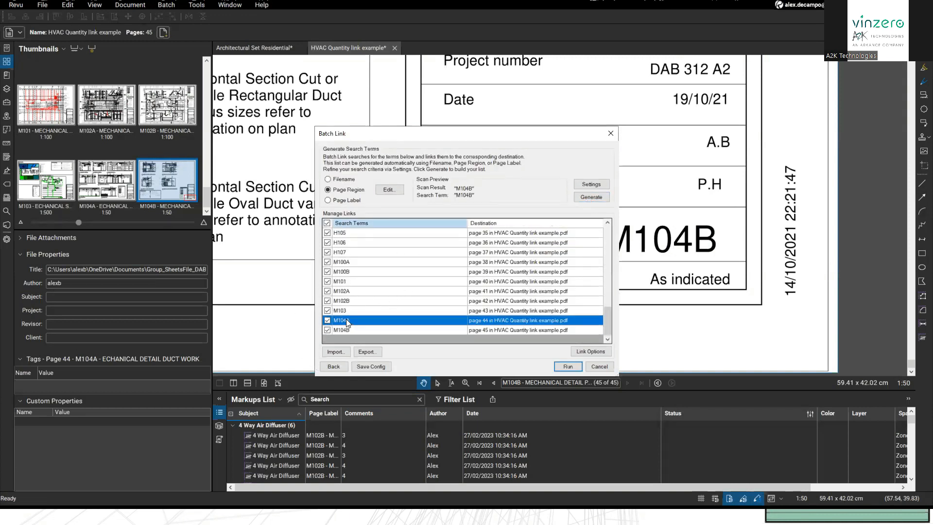
scroll(346, 319, up, 11)
click(360, 235)
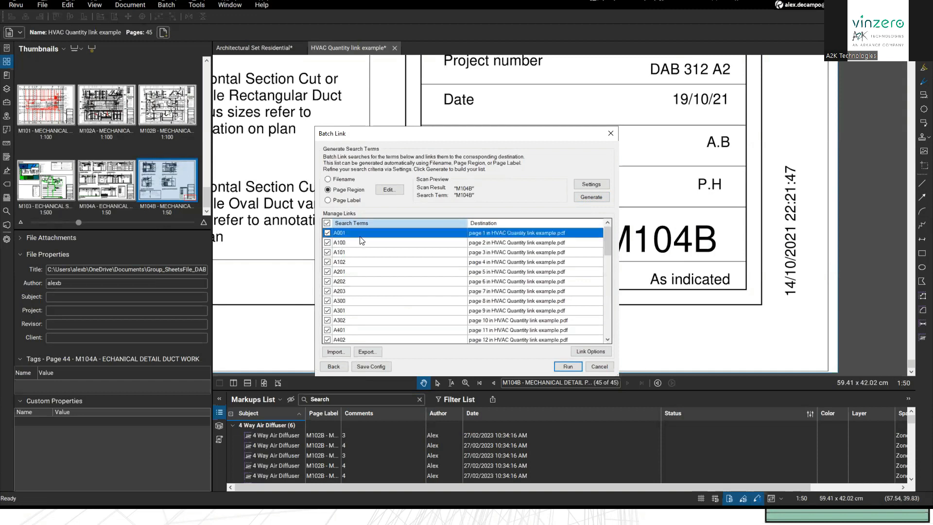
Step: Run the batch link, creating 156 hyperlinks, and close the summary
click(569, 367)
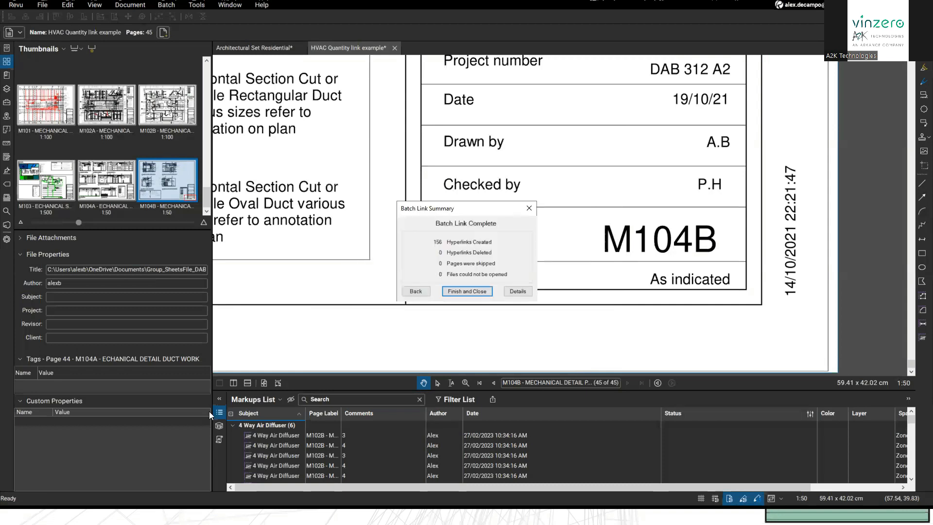
click(450, 291)
scroll(502, 310, down, 3)
scroll(541, 269, down, 8)
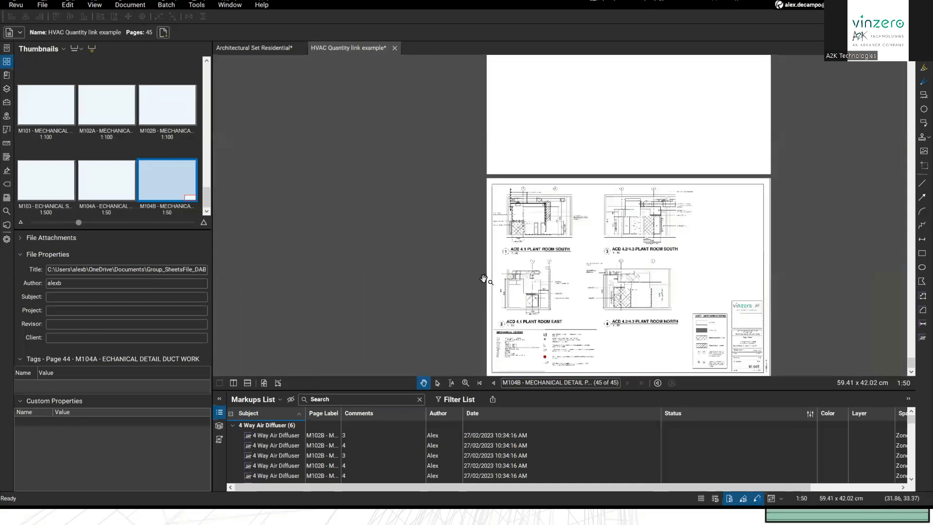
Step: Jump to page 1, the cover page
drag(483, 279, 374, 240)
click(523, 382)
text(1)
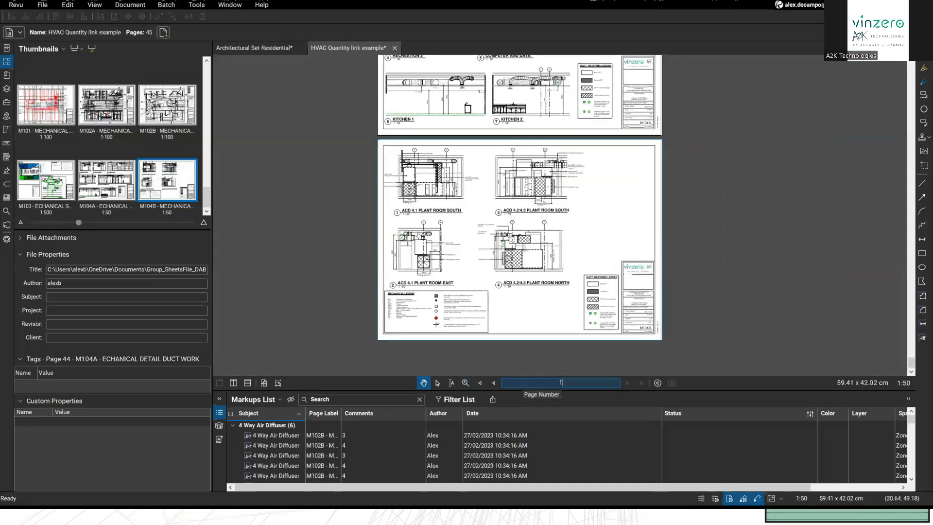
key(Return)
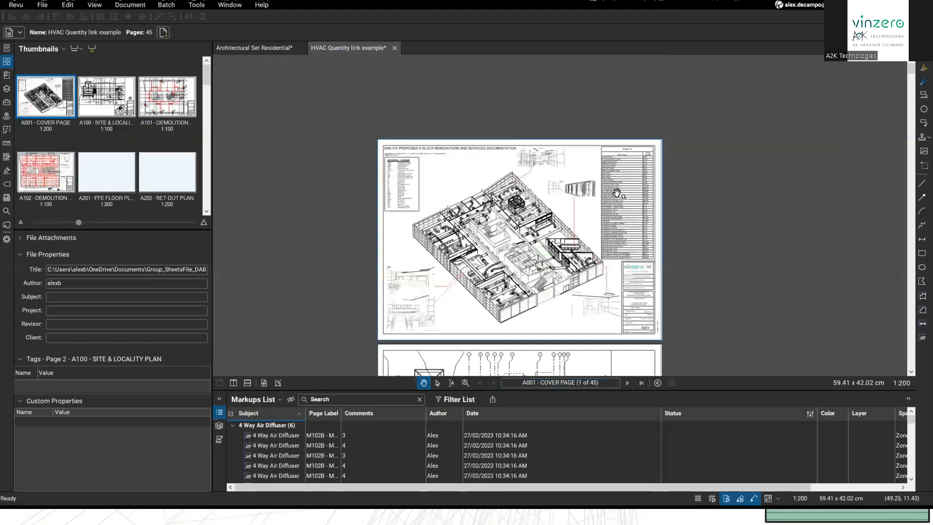
Step: Follow the Sheet List's STUDY DETAILS 1/20 link to sheet A501B
scroll(615, 194, up, 6)
scroll(690, 146, down, 2)
scroll(684, 117, up, 3)
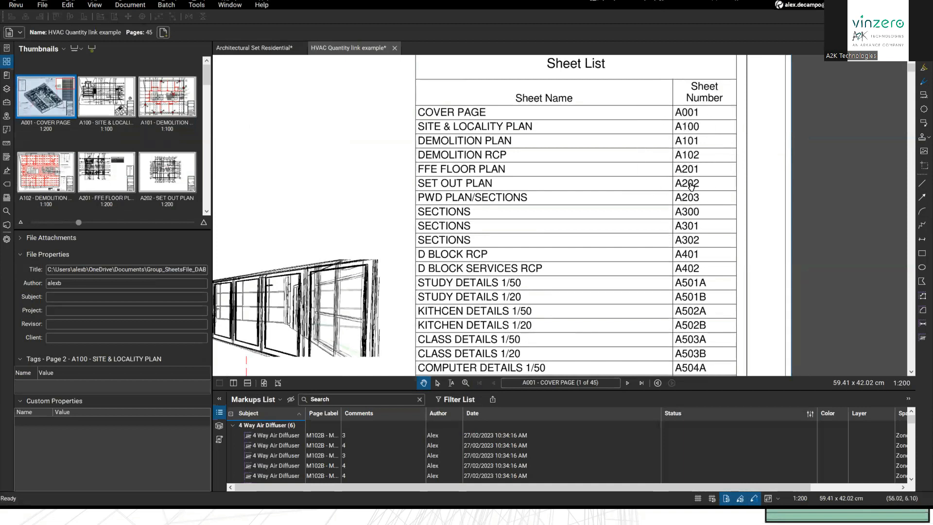
scroll(466, 229, down, 2)
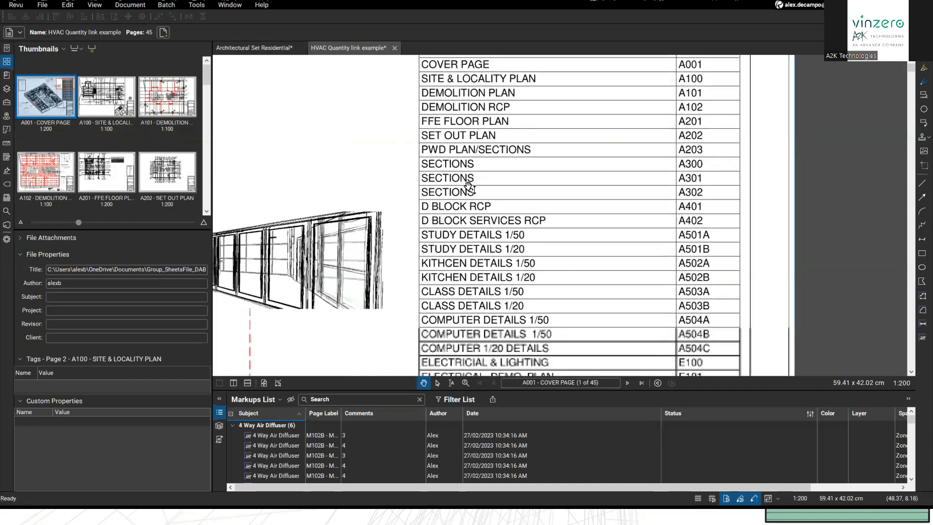
scroll(481, 243, down, 1)
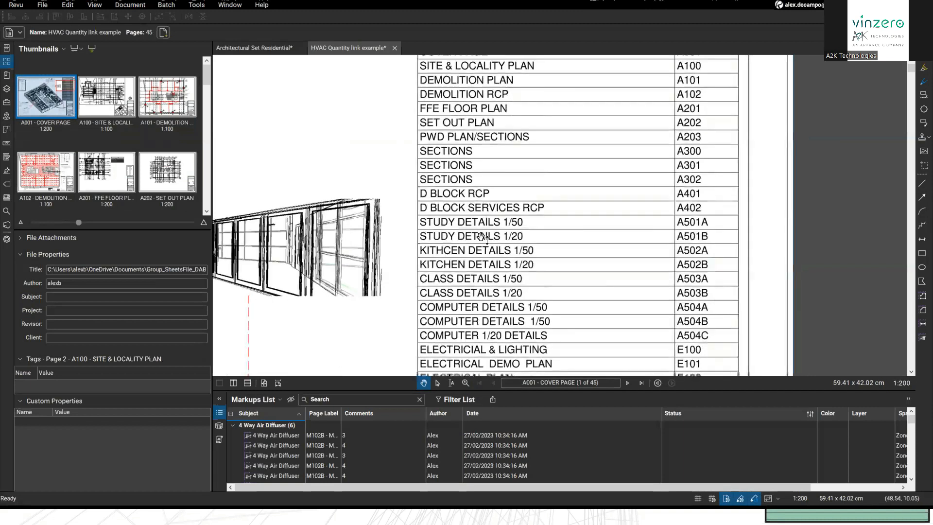
click(695, 235)
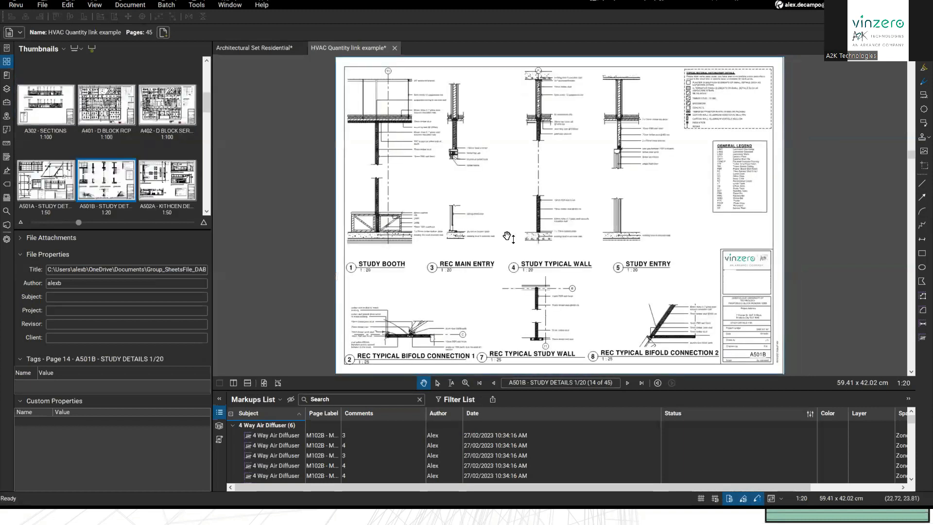
Step: Advance to sheet A502A Kitchen Details and look around its Kitchen Detail Plan
click(628, 382)
drag(412, 214, 479, 230)
scroll(440, 218, up, 1)
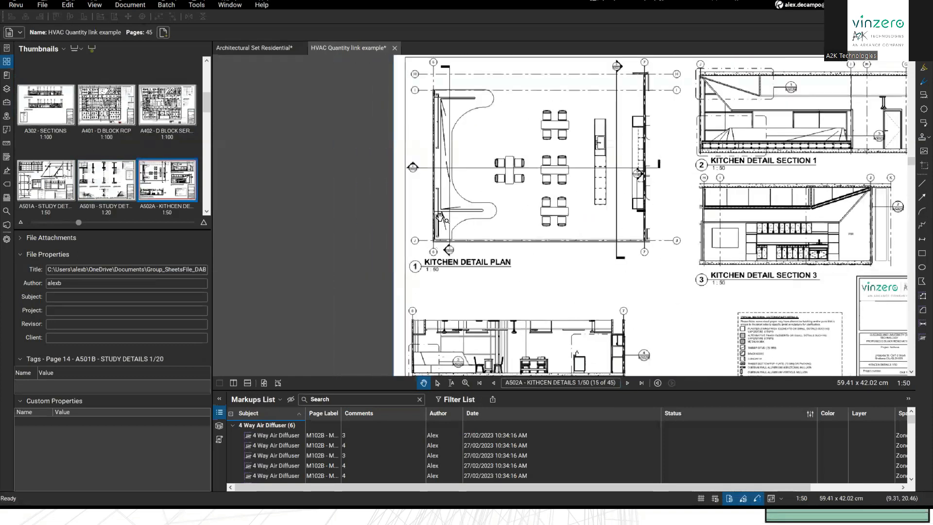
scroll(440, 217, up, 5)
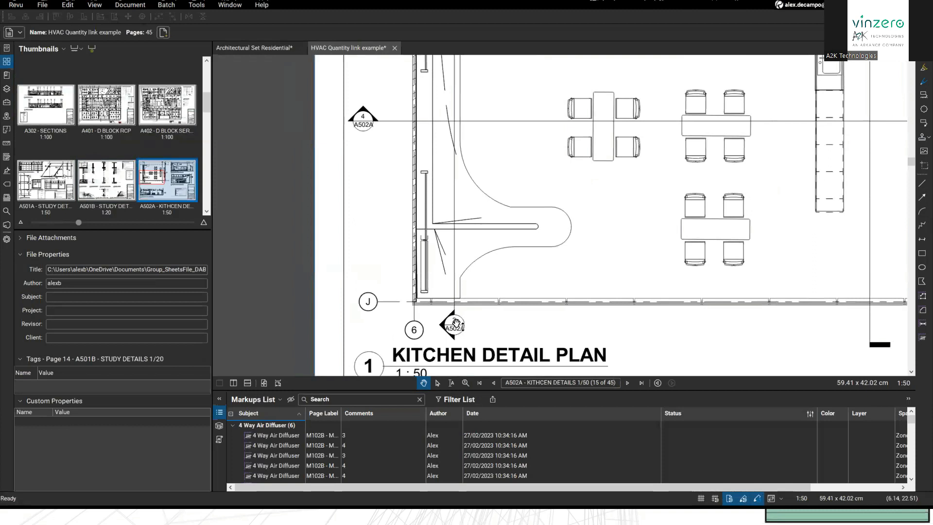
scroll(369, 225, down, 2)
drag(395, 162, 384, 200)
scroll(384, 200, down, 1)
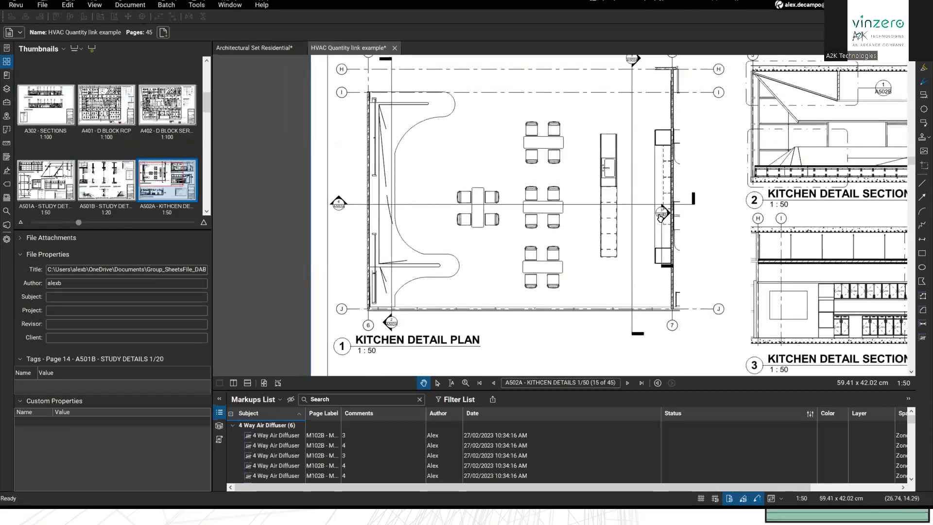
scroll(411, 121, up, 1)
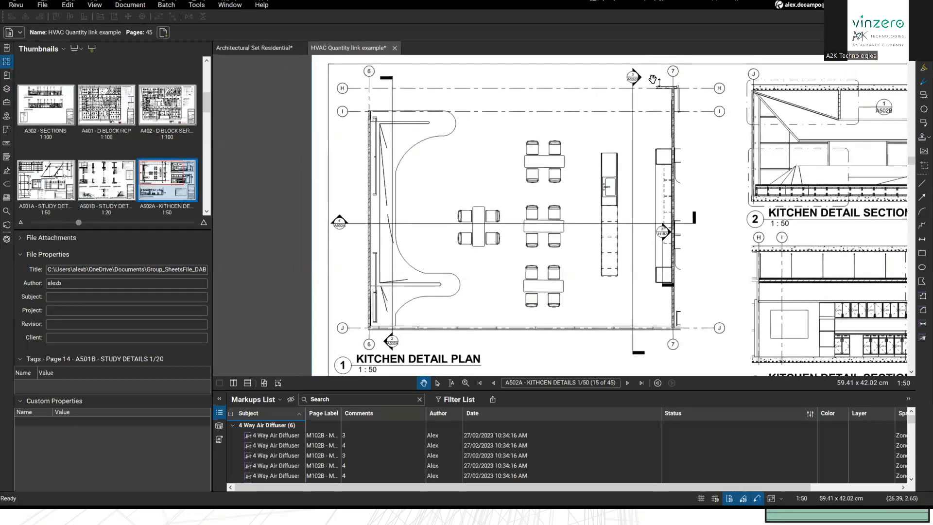
scroll(613, 228, up, 4)
Step: Follow the H102 callout link to sheet H102 Hydraulic Detail, page 32 of 45
mouse_move(614, 228)
mouse_down()
mouse_move(576, 205)
mouse_move(550, 170)
mouse_up()
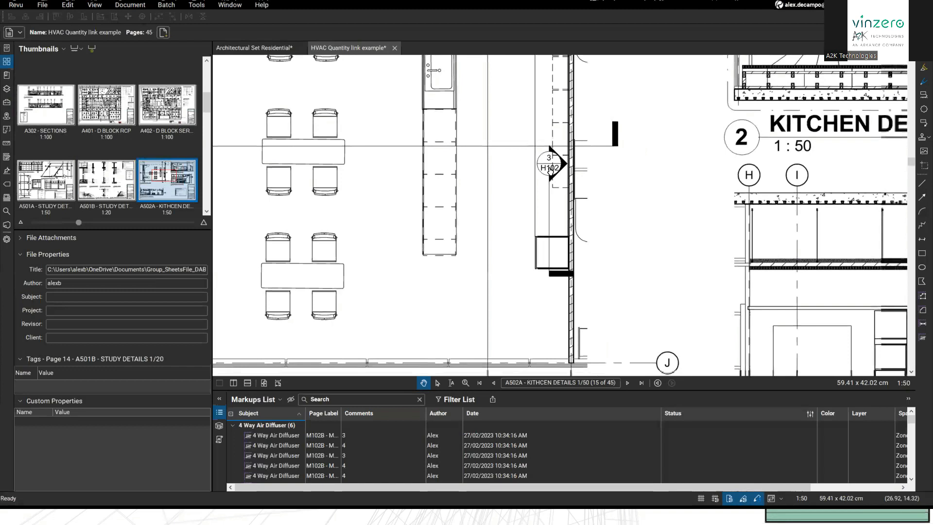
scroll(108, 151, down, 5)
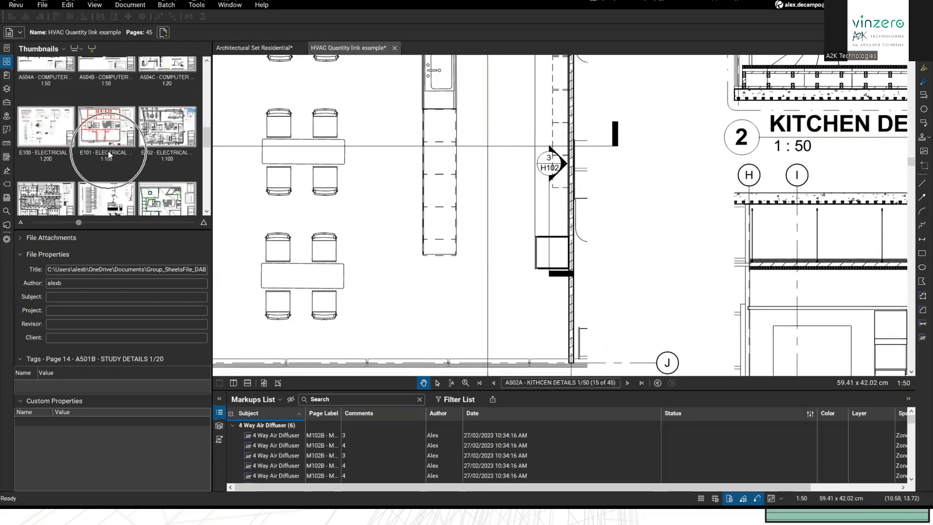
scroll(107, 155, down, 3)
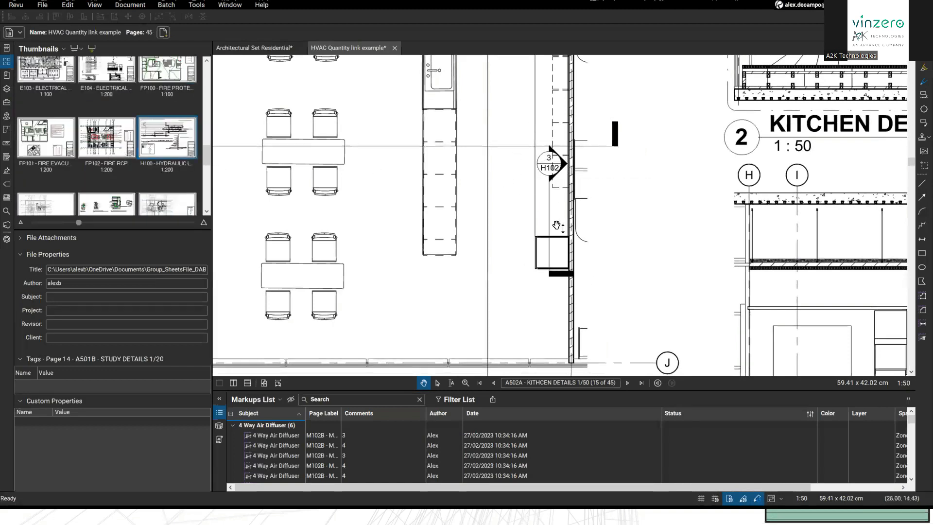
click(549, 169)
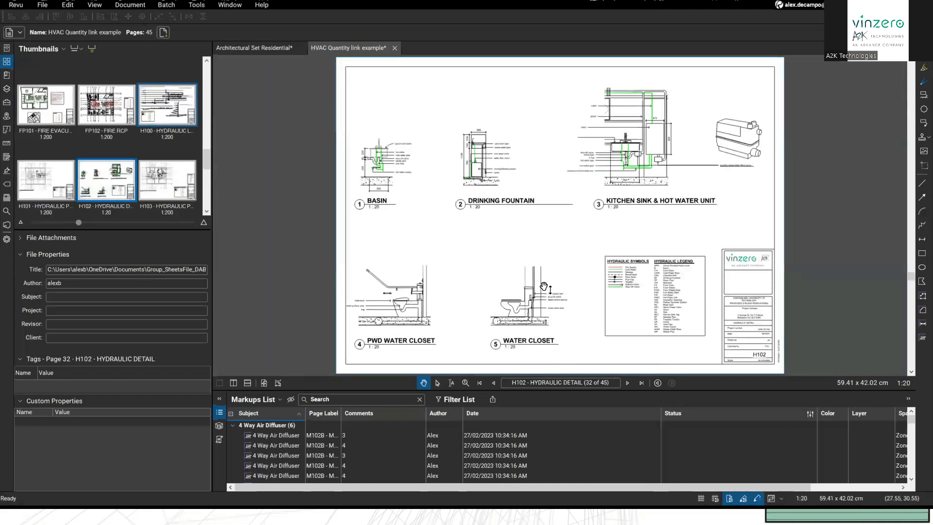
Step: Page back through the set to sheet A504A Computer Details 1/50, page 19
click(493, 382)
click(492, 381)
click(492, 382)
click(492, 382)
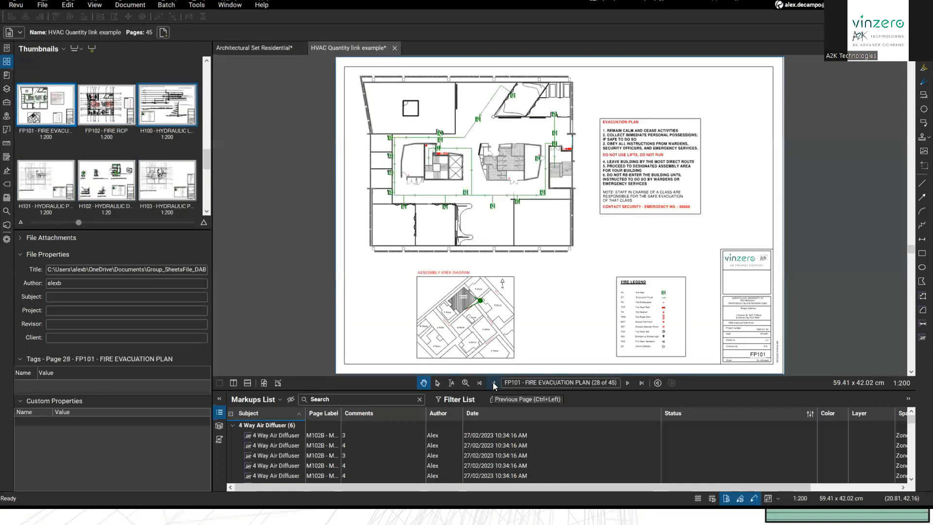
click(493, 381)
click(493, 382)
click(492, 381)
click(492, 382)
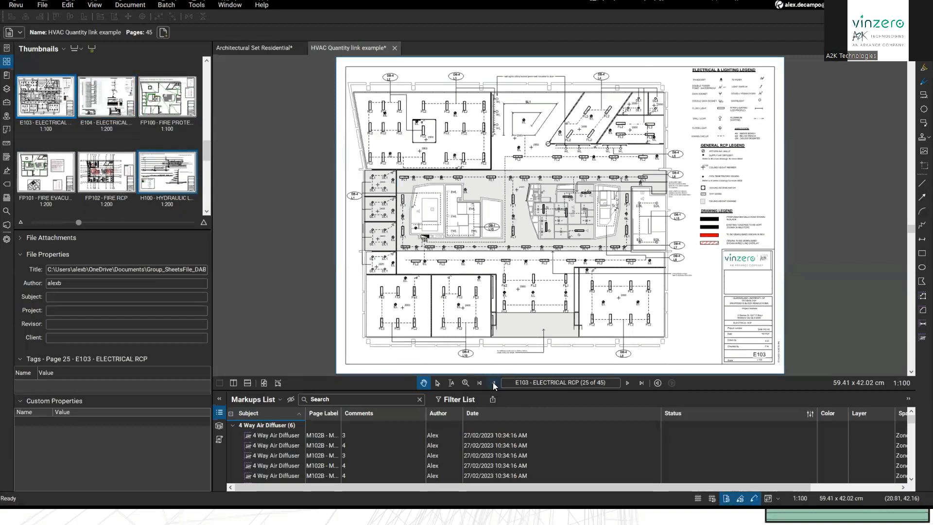
click(493, 382)
click(492, 382)
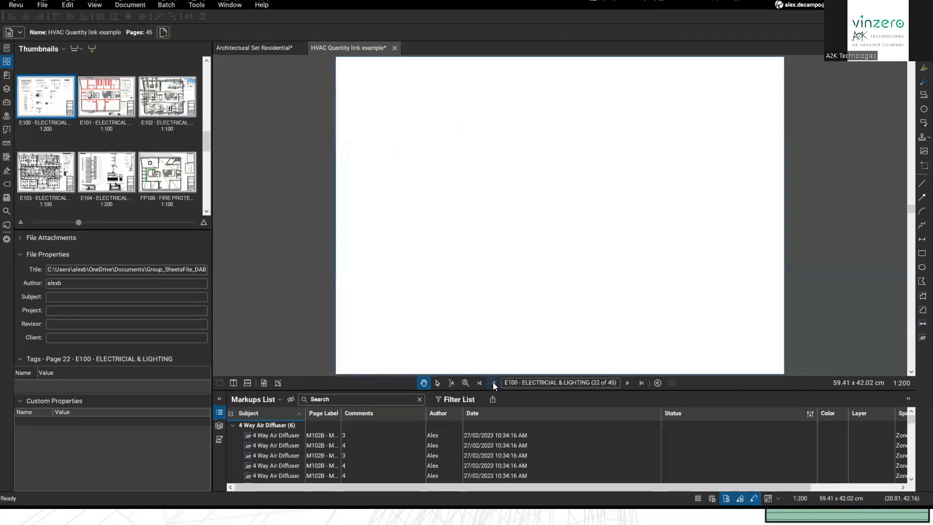
click(492, 381)
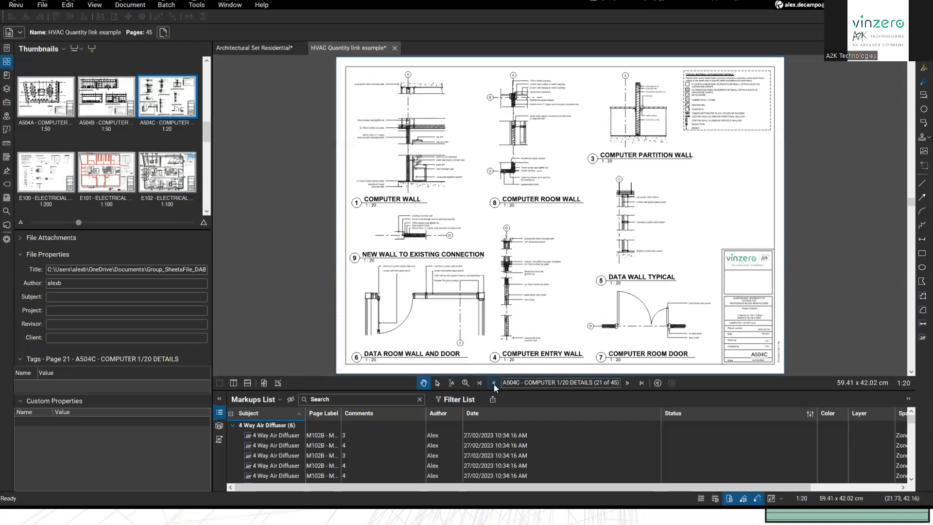
click(493, 382)
click(492, 382)
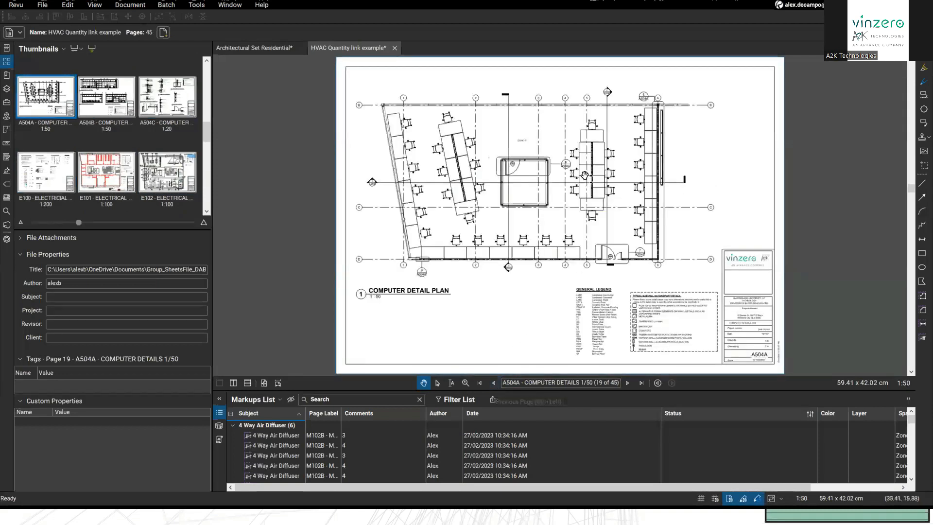
Step: Follow the 6/A504C callout to the A504C Computer 1/20 Details sheet, then return to A504A
scroll(558, 175, up, 5)
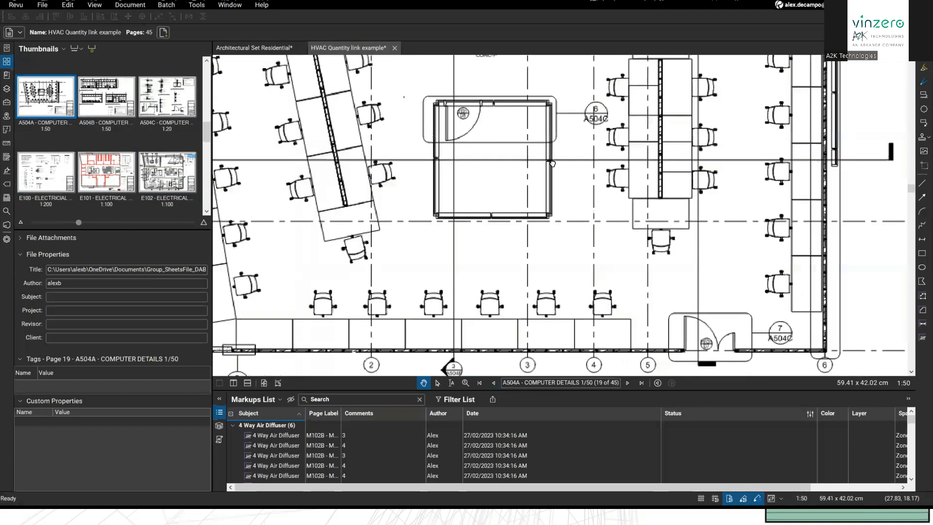
click(595, 194)
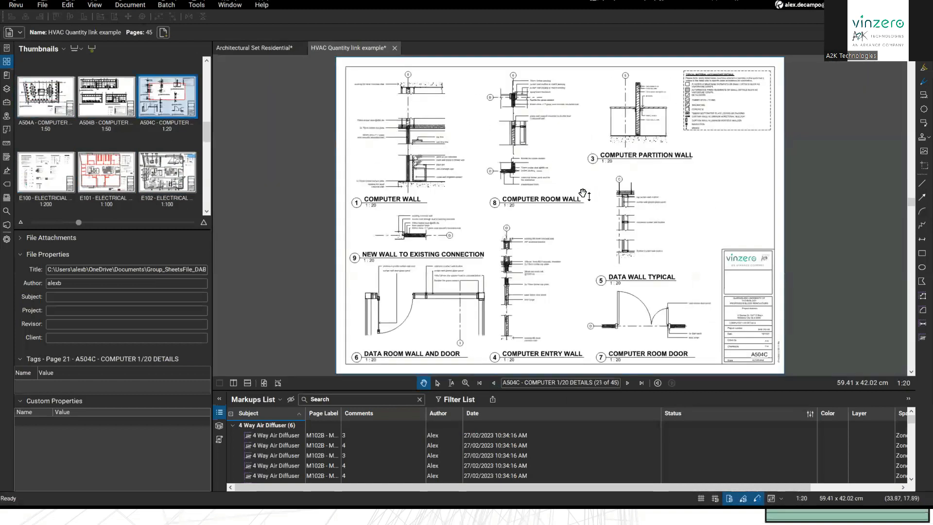
click(657, 382)
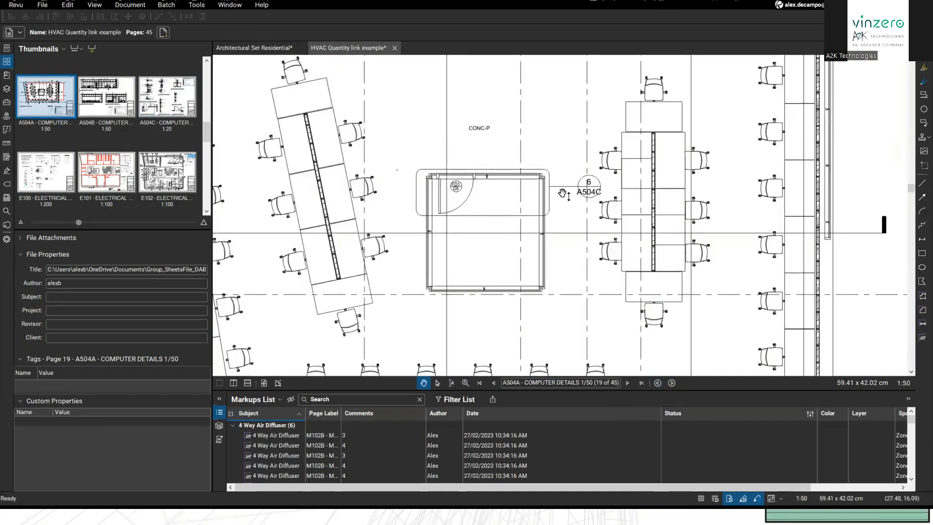
scroll(515, 234, down, 4)
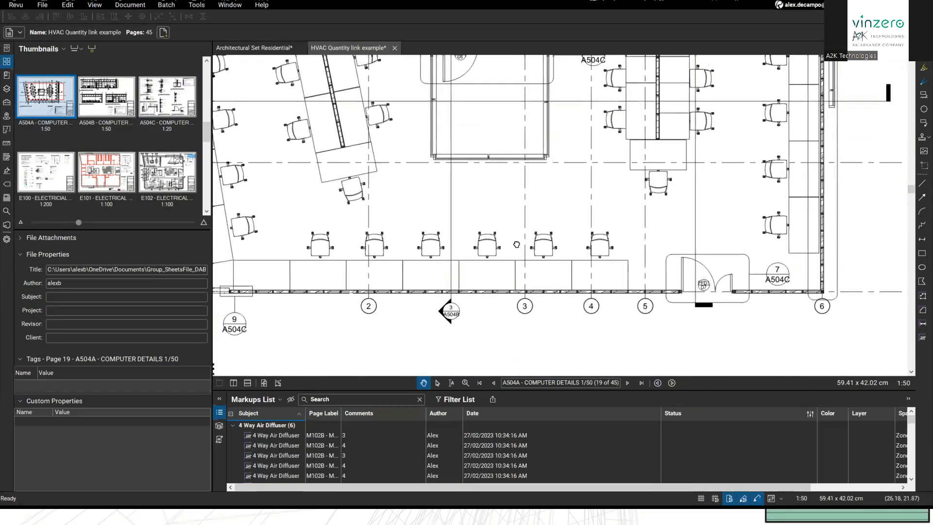
scroll(515, 236, down, 2)
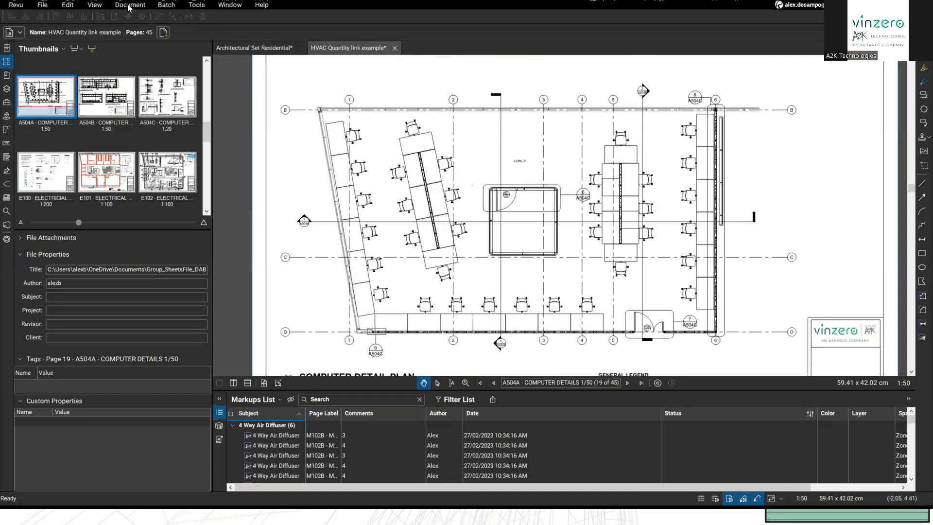
Step: Analyse HVAC Quantity link example.pdf in Reduce File Size (44% estimated) and edit the Custom Preset
scroll(374, 193, down, 3)
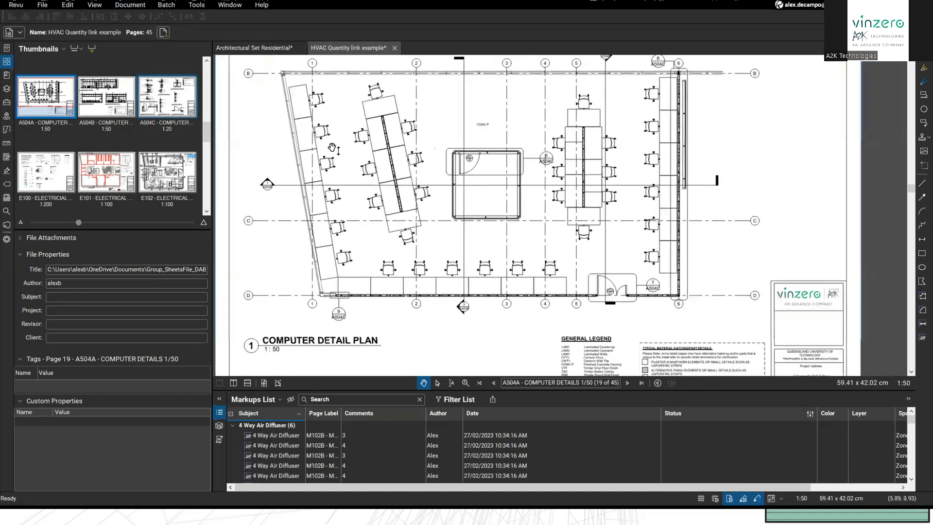
click(130, 5)
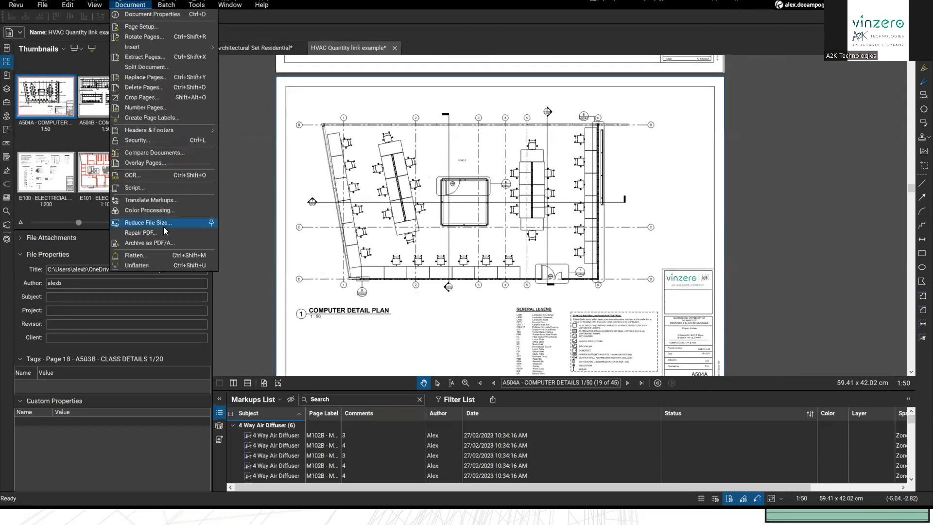
click(186, 223)
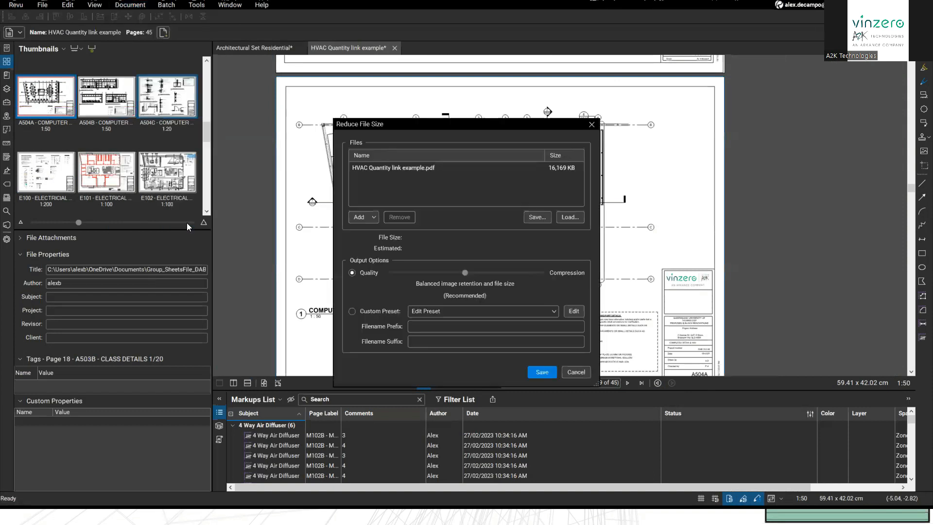
drag(479, 125, 509, 85)
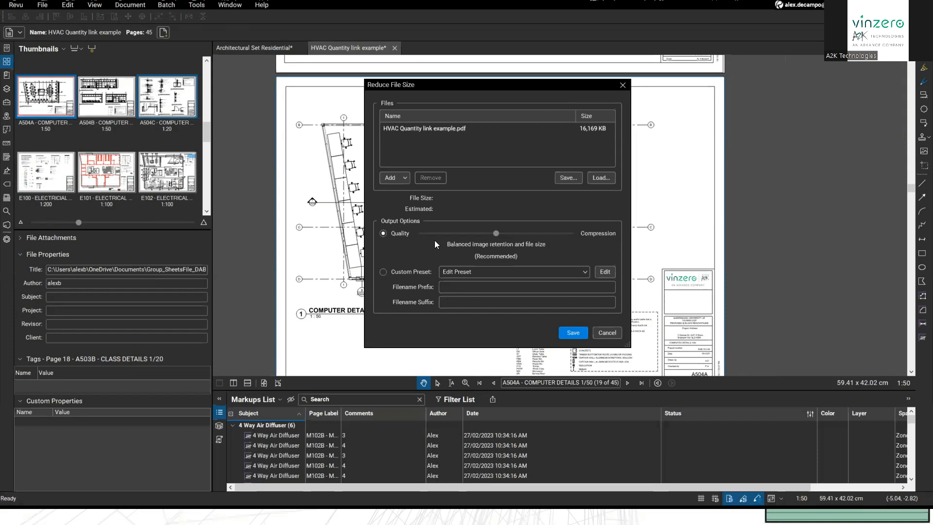
click(423, 129)
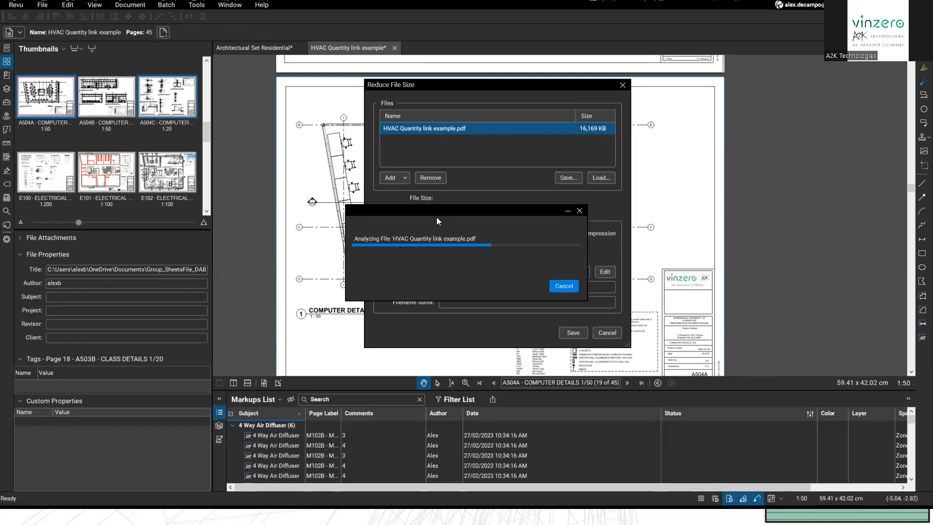
drag(416, 213, 727, 197)
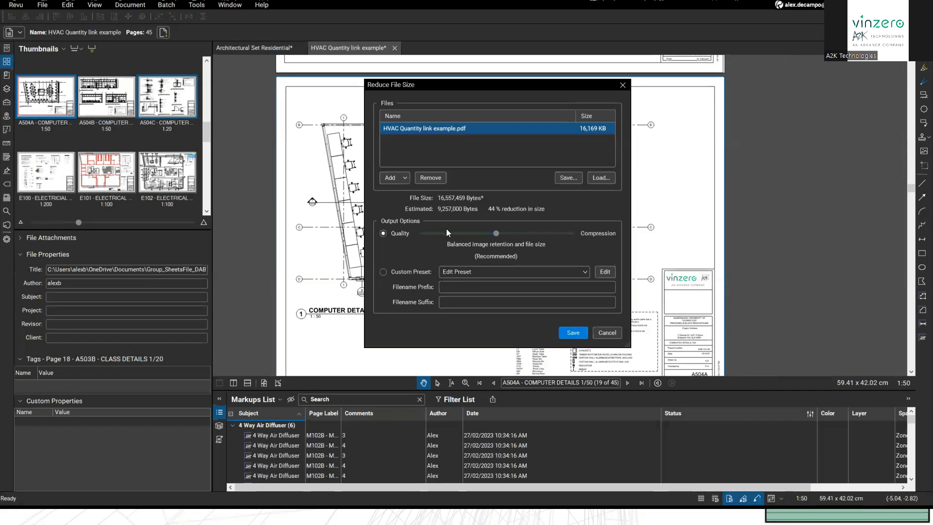
click(605, 272)
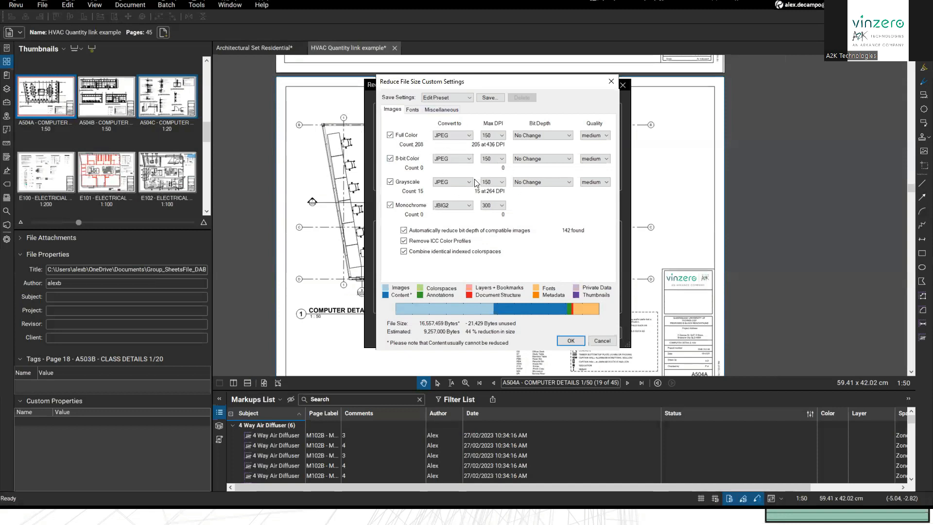
Step: Toggle the Drop Embedded fonts option off and back on in the Fonts compression settings
key(ctrl)
key(ctrl)
click(413, 110)
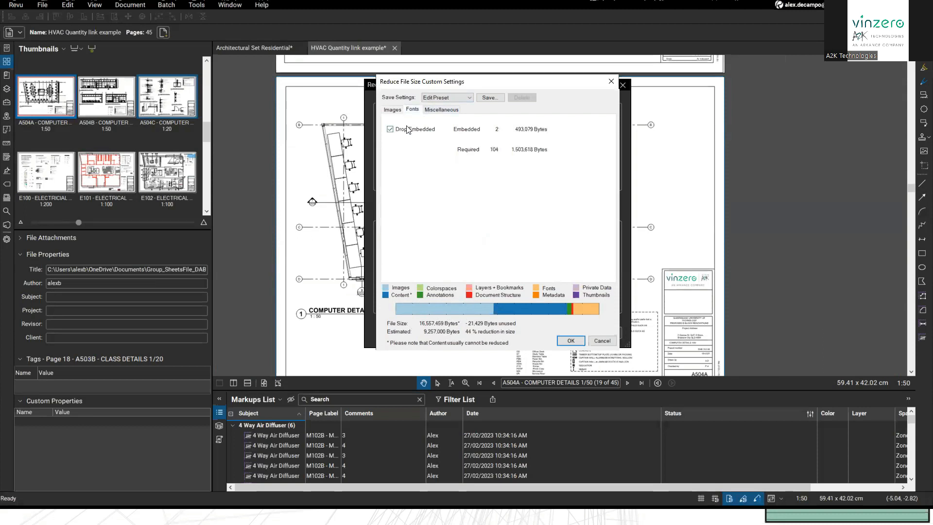
click(390, 129)
click(391, 130)
click(390, 129)
click(392, 129)
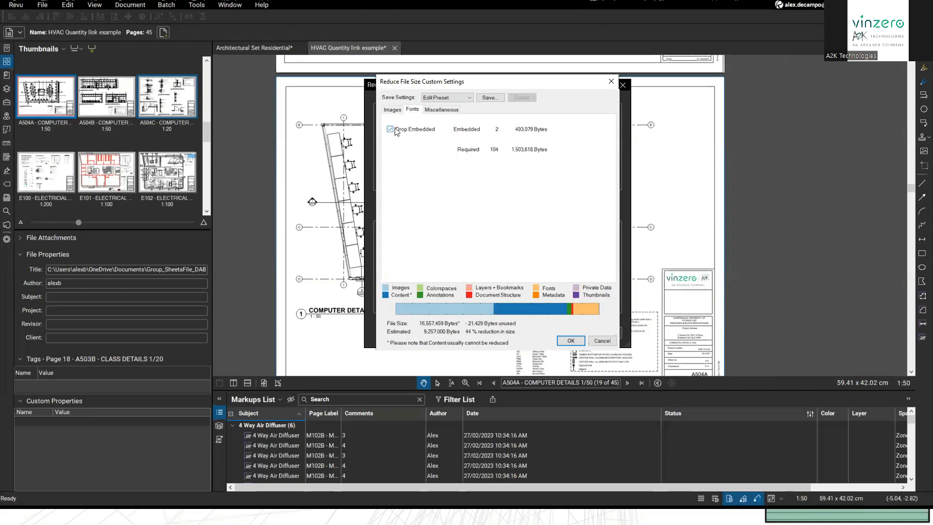
Step: Review the Images and Miscellaneous options, accept the preset, and cancel Reduce File Size
click(432, 114)
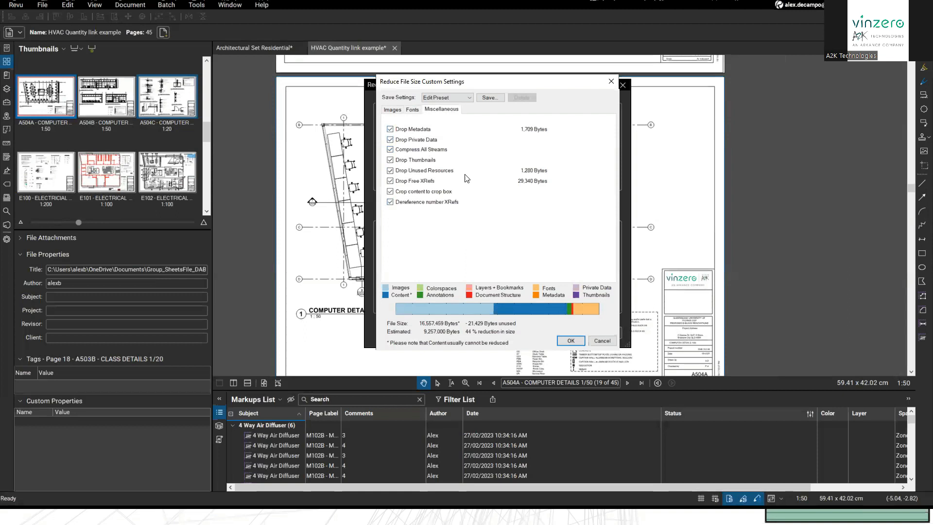
click(411, 110)
click(394, 110)
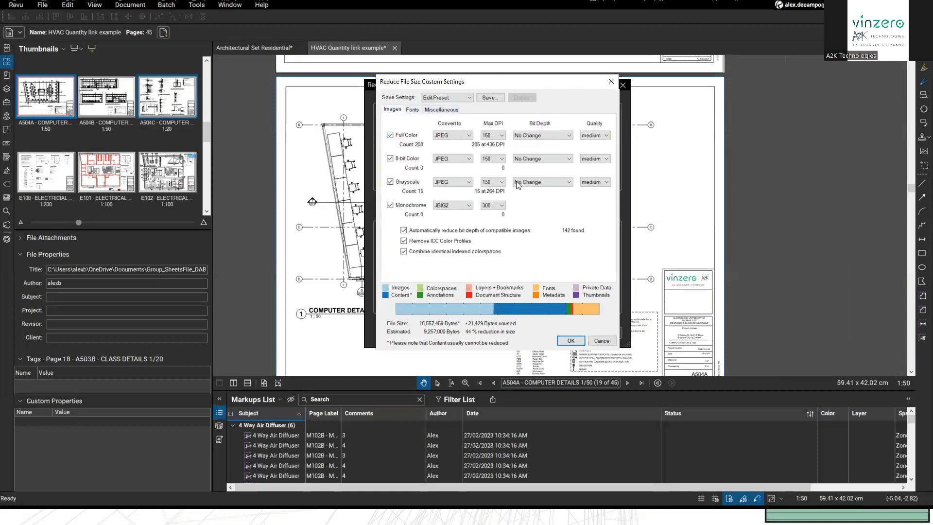
click(440, 110)
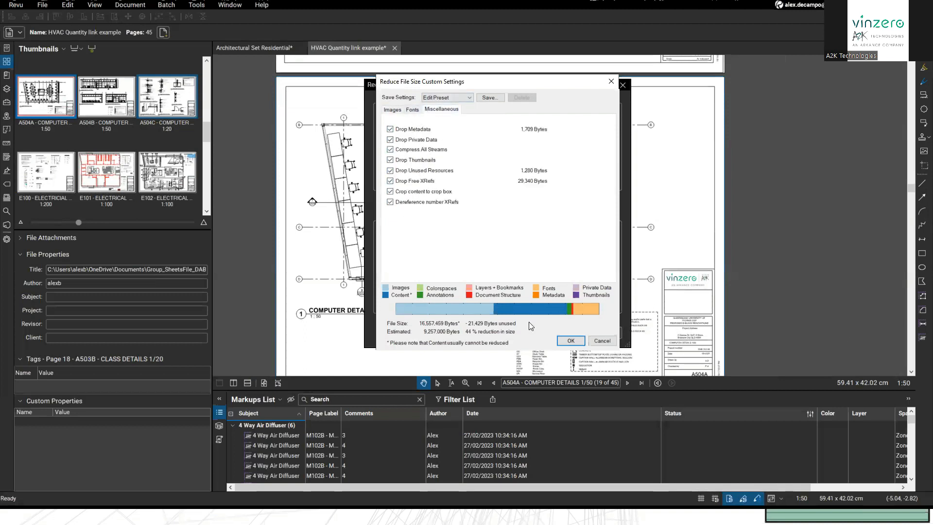
click(561, 343)
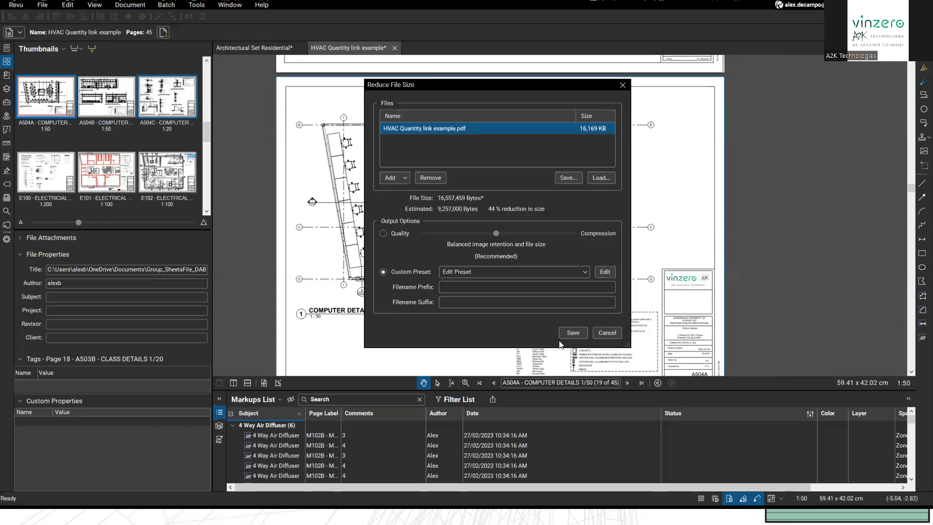
click(597, 330)
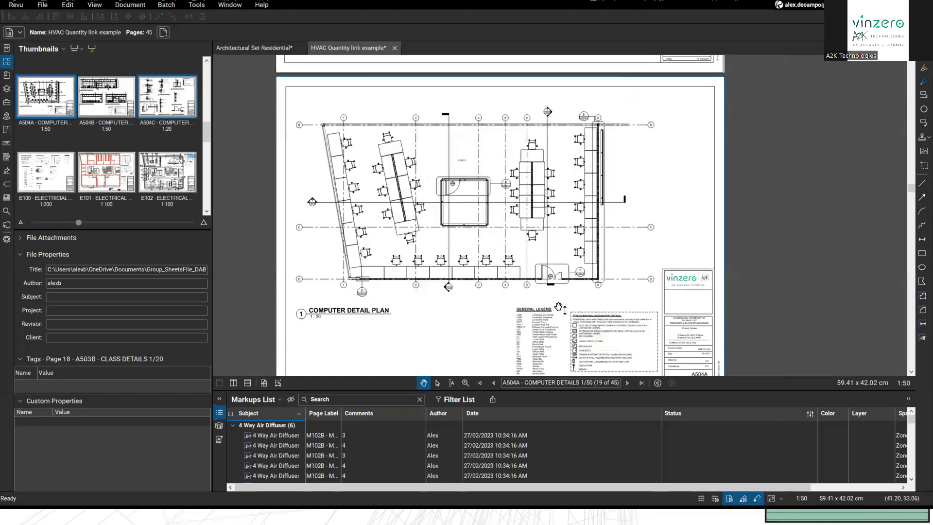
Step: Pan around sheet A504A to reveal the next page below
scroll(525, 283, down, 3)
scroll(525, 283, up, 3)
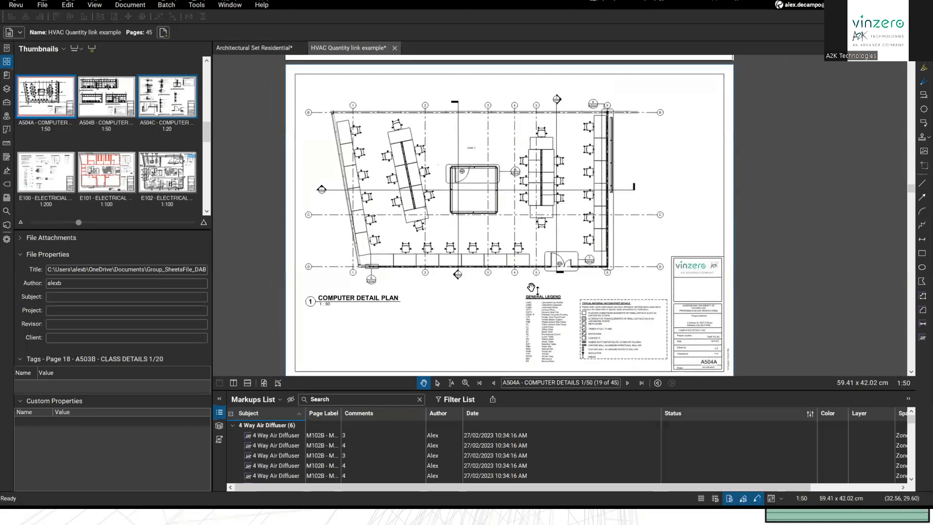
mouse_move(492, 301)
mouse_down()
mouse_move(502, 288)
mouse_move(506, 295)
mouse_up()
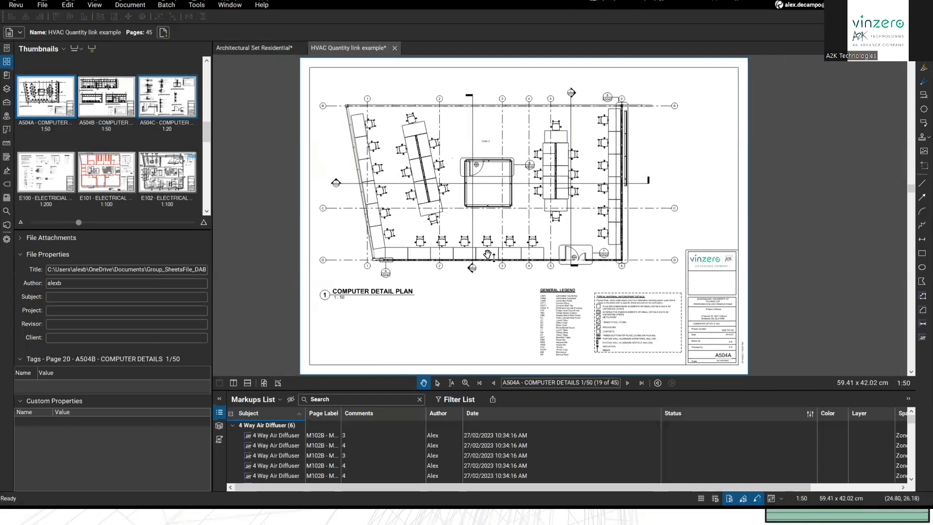
drag(440, 216, 486, 202)
Step: Jump to the Symbol Replace flag on E102 Electrical Plan, page 24, and bring up search
click(7, 185)
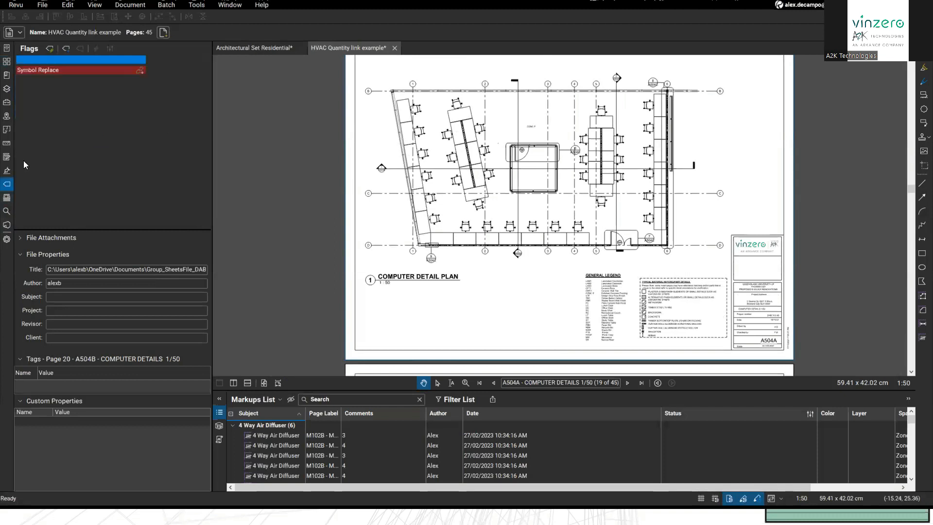
click(63, 70)
scroll(663, 310, up, 8)
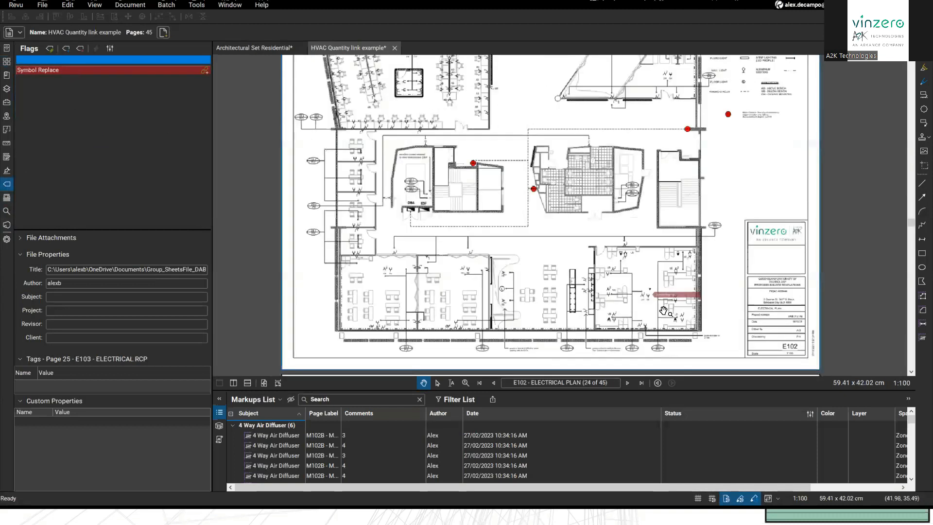
scroll(580, 276, down, 10)
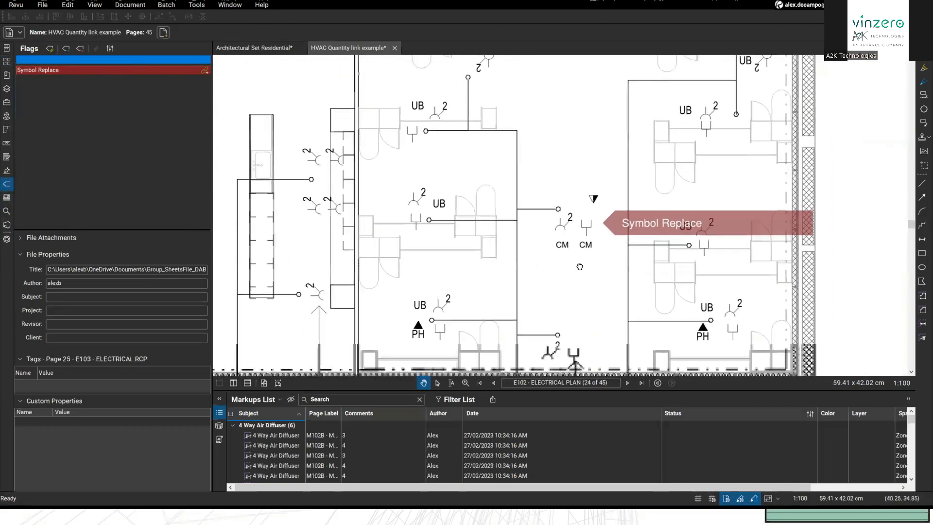
scroll(686, 337, down, 1)
drag(685, 337, 789, 388)
drag(501, 115, 492, 192)
scroll(493, 191, up, 4)
scroll(493, 191, up, 3)
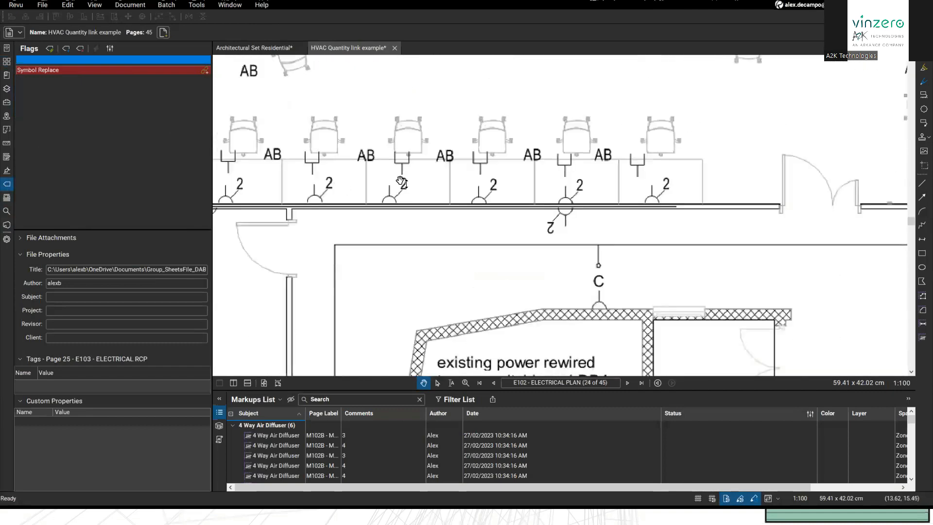
scroll(494, 229, down, 7)
scroll(547, 300, down, 4)
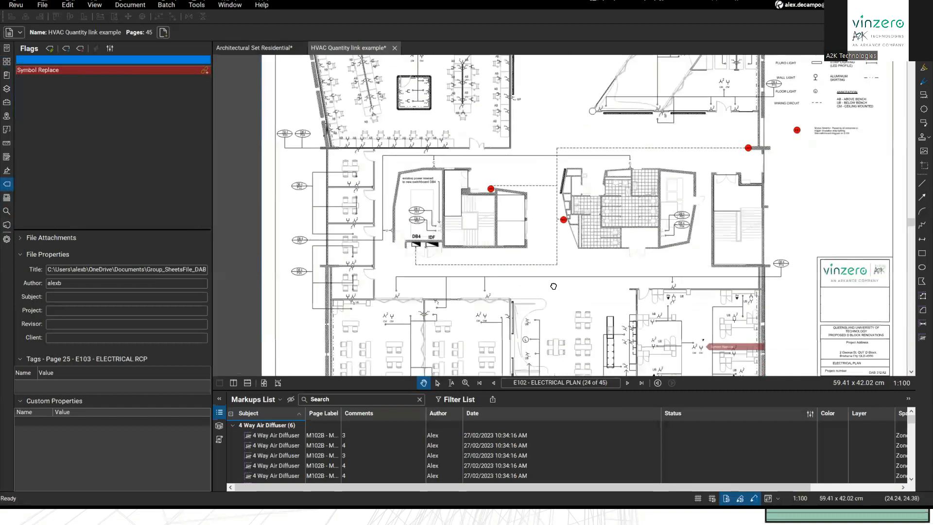
scroll(551, 265, up, 3)
drag(551, 264, 523, 286)
scroll(521, 287, down, 1)
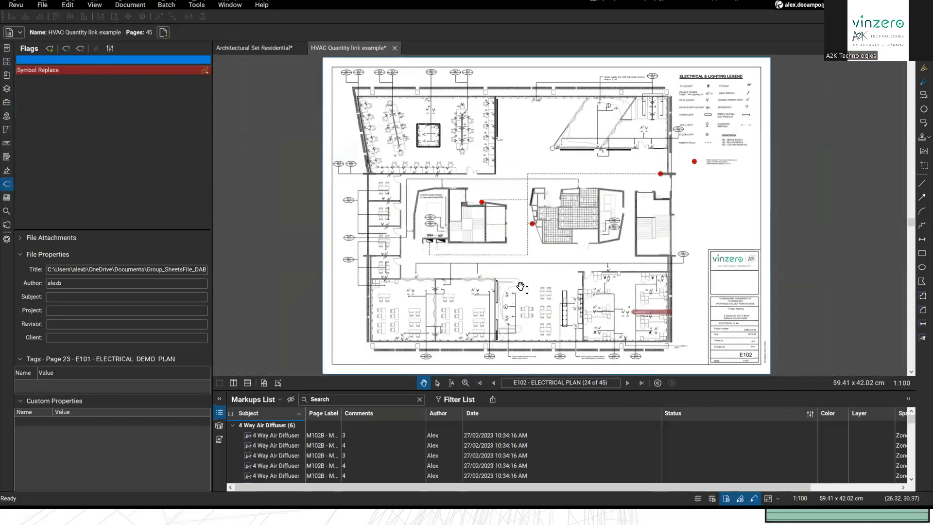
key(ctrl+f)
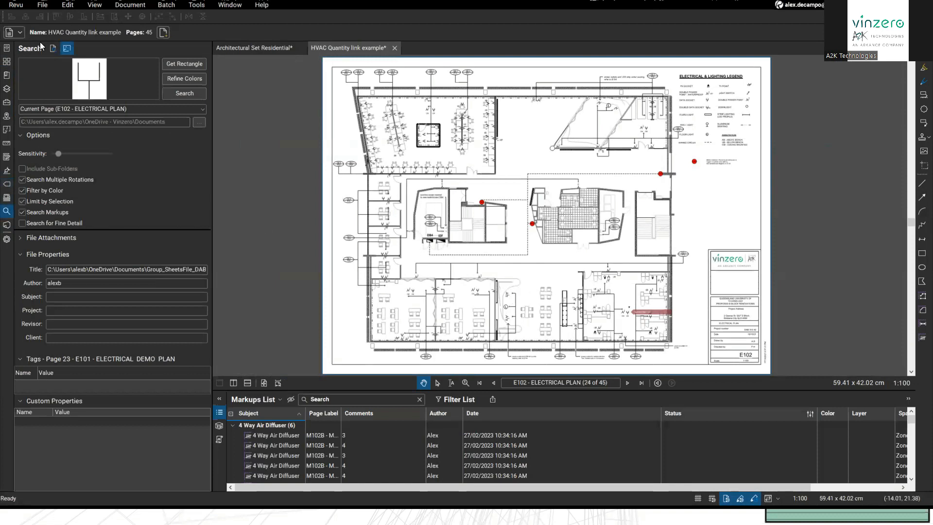
Step: Switch the Search panel to Text search and clear the previous search term
click(52, 47)
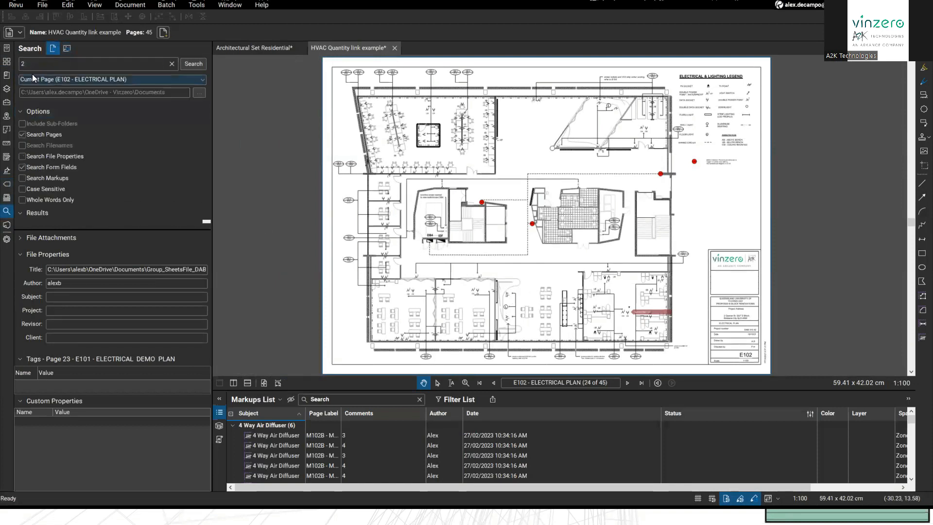
click(51, 51)
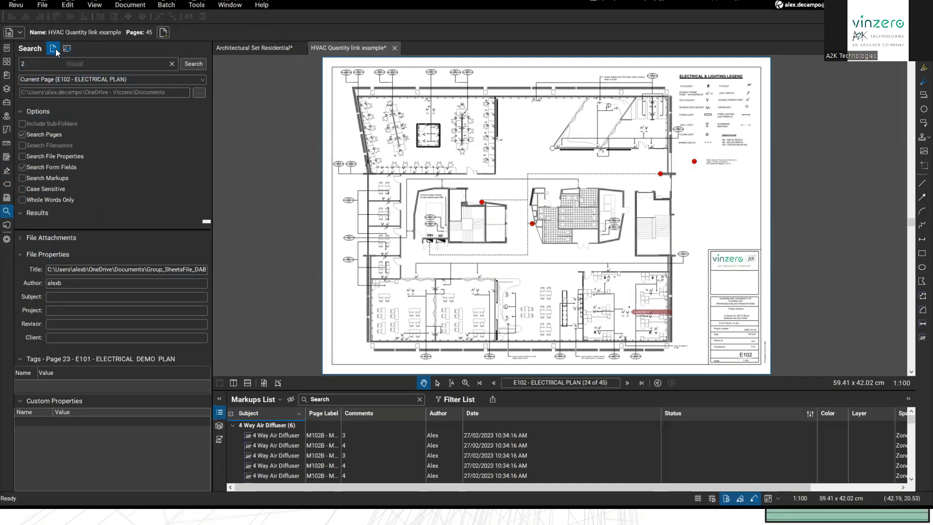
drag(46, 65, 15, 64)
key(BackSpace)
scroll(449, 265, up, 2)
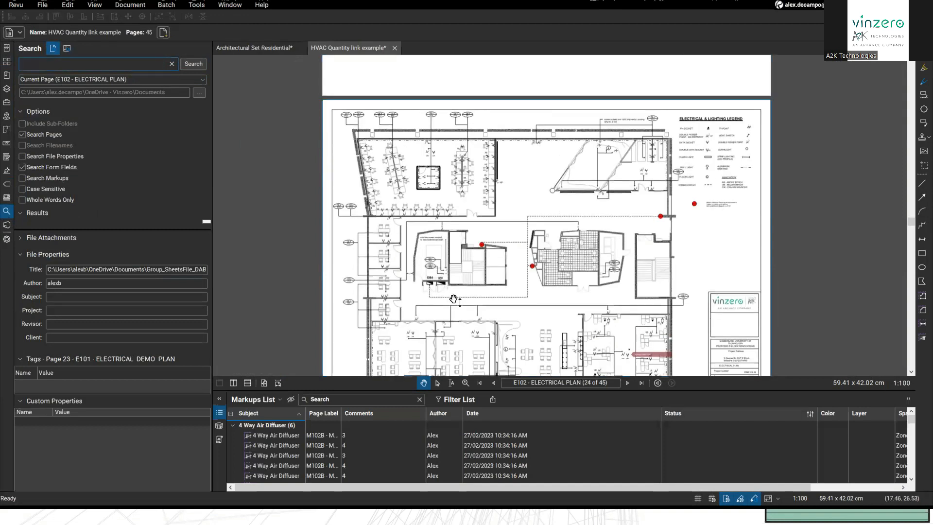
scroll(449, 266, up, 10)
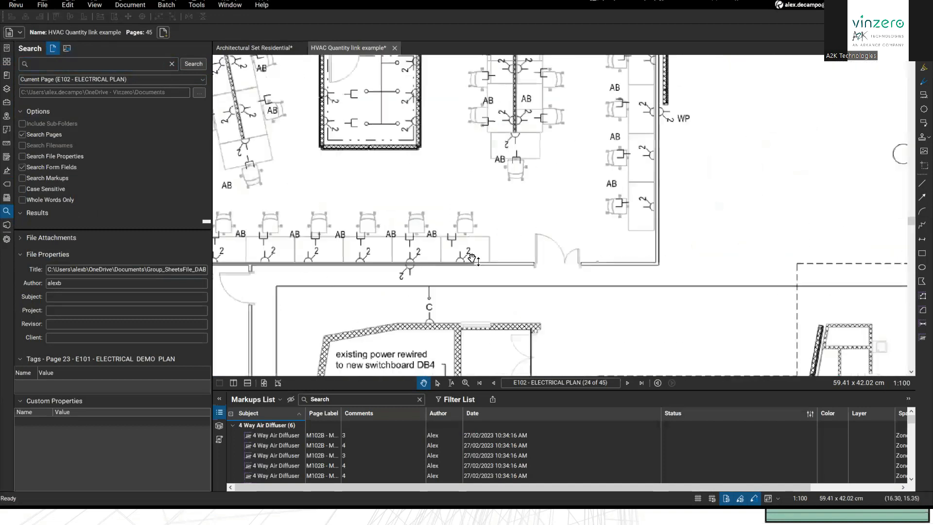
click(471, 258)
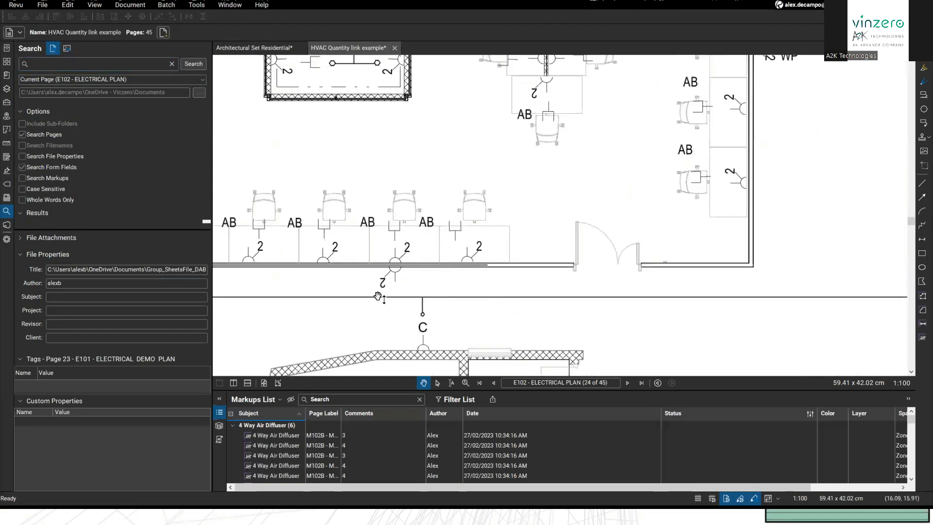
click(411, 246)
click(411, 246)
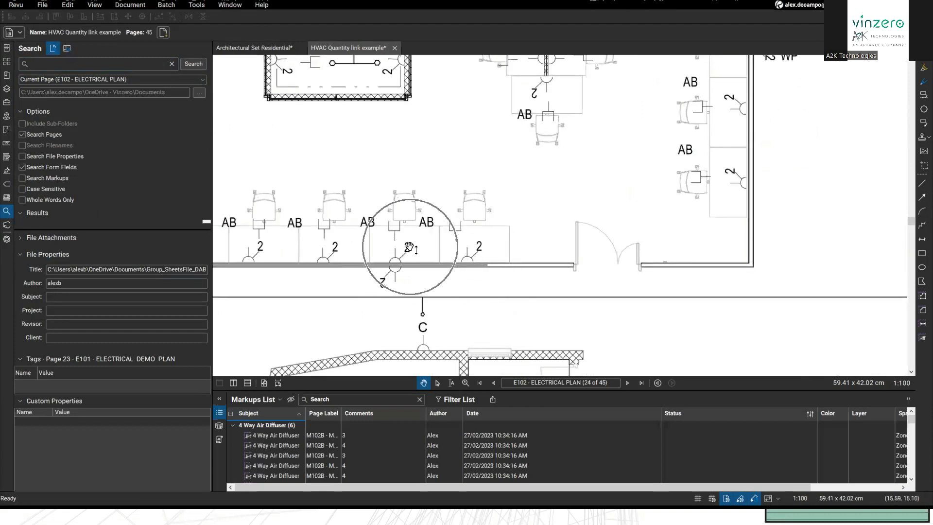
Step: Search the Current Page (E102) for '2', returning 116 results
click(53, 64)
text(2)
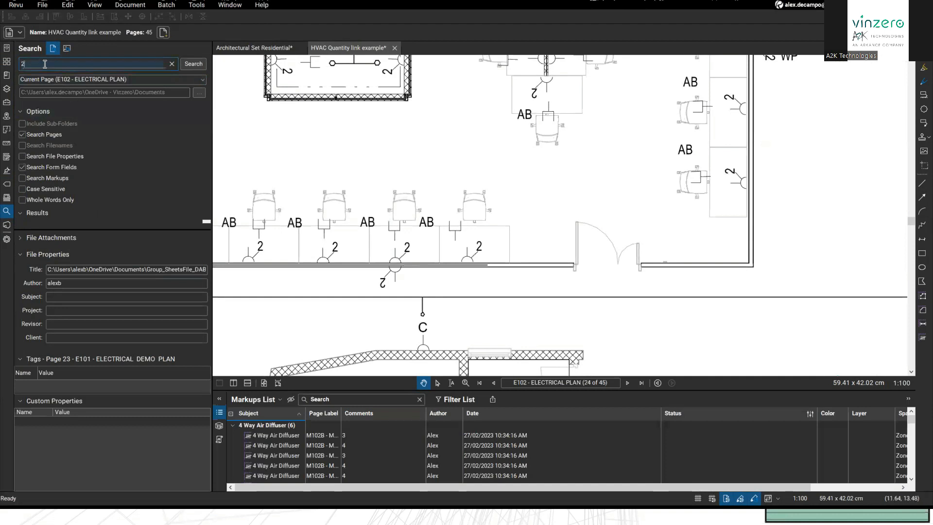
click(193, 64)
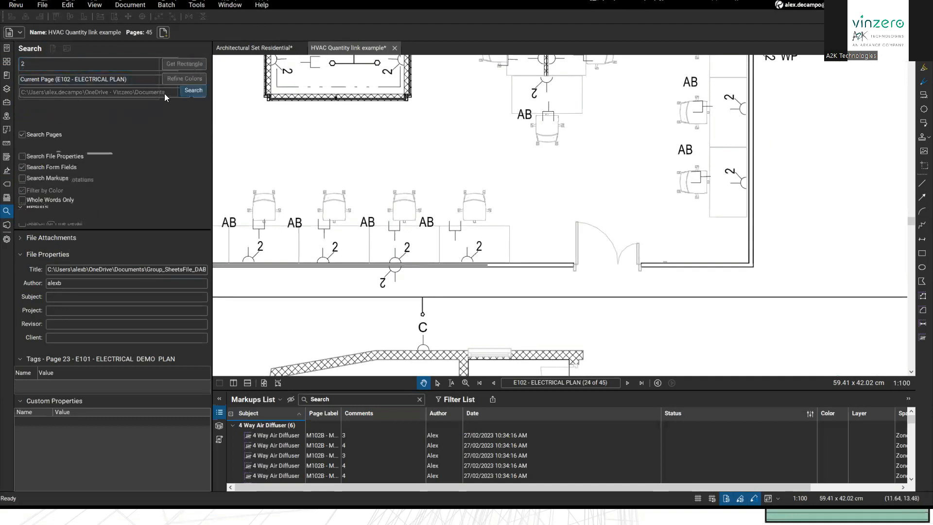
click(50, 79)
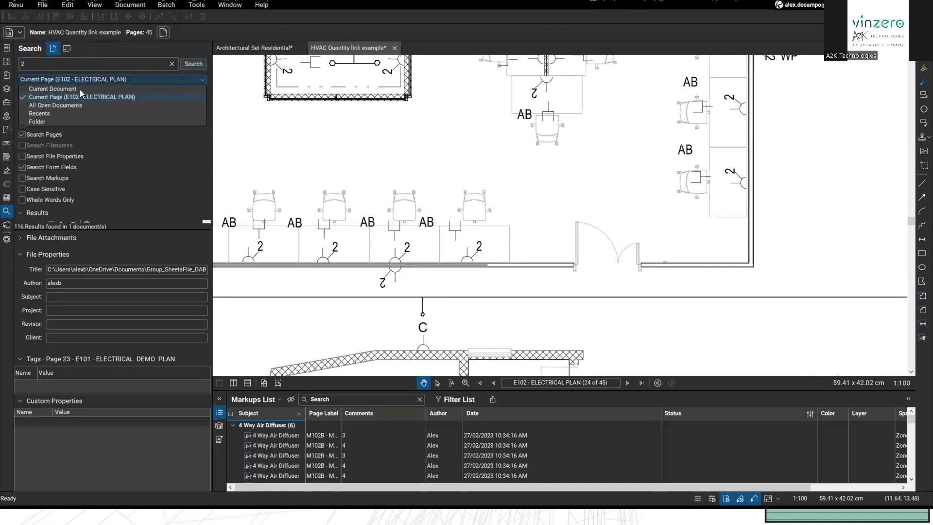
click(81, 73)
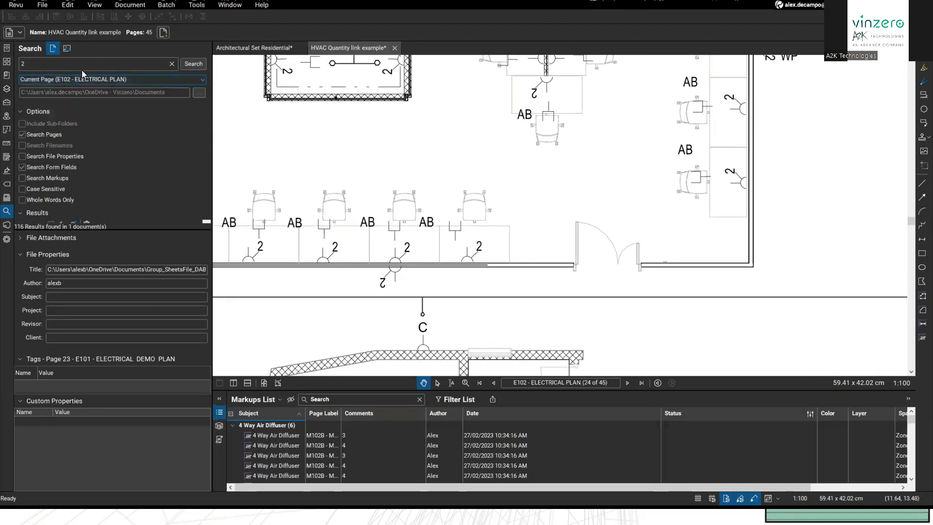
click(195, 68)
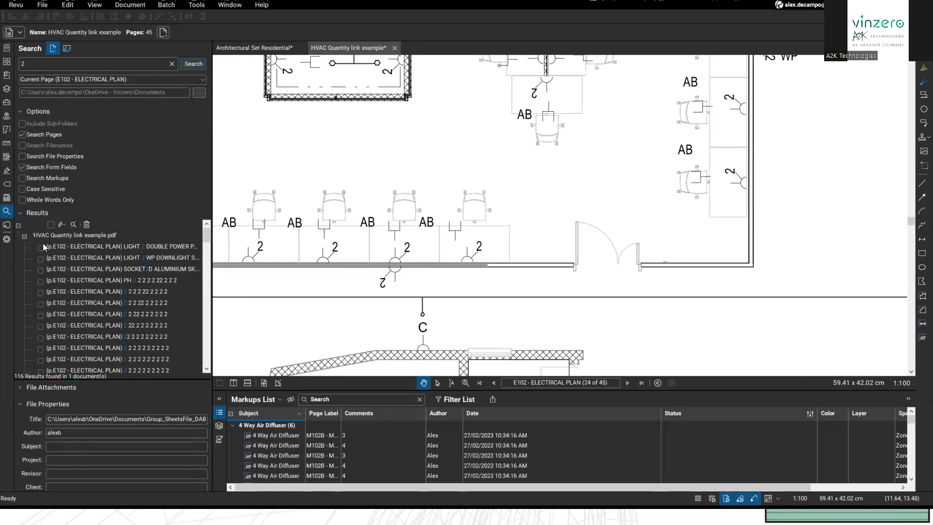
Step: Check all 116 search results and highlight them on the E102 plan
click(50, 223)
click(63, 224)
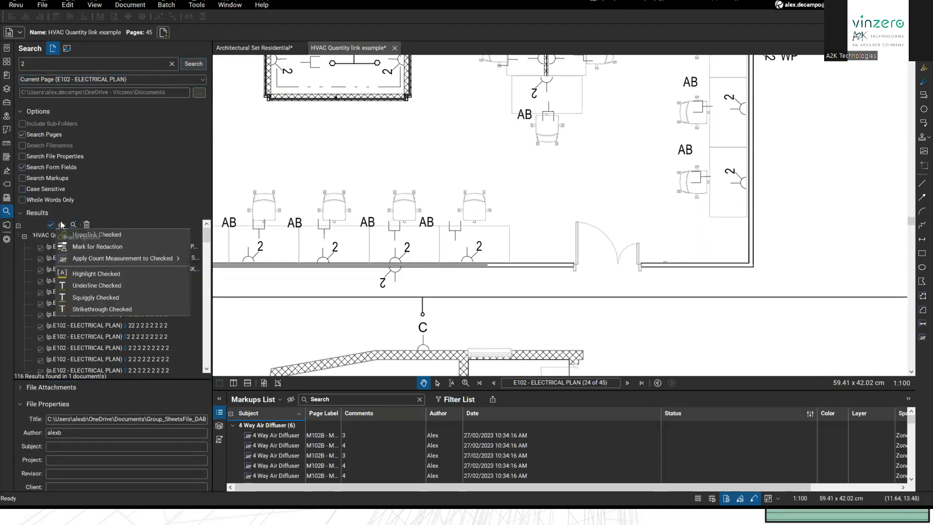
mouse_move(86, 260)
click(86, 278)
scroll(400, 245, down, 2)
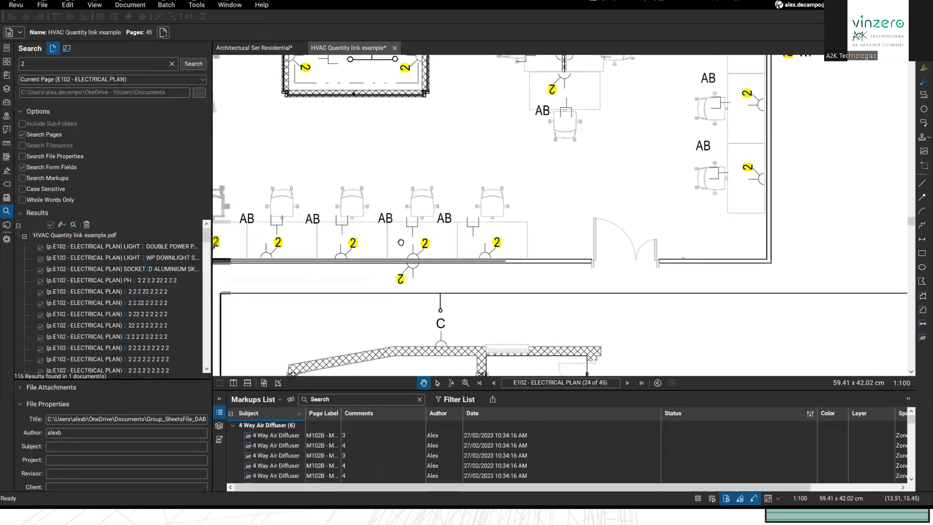
scroll(400, 244, down, 4)
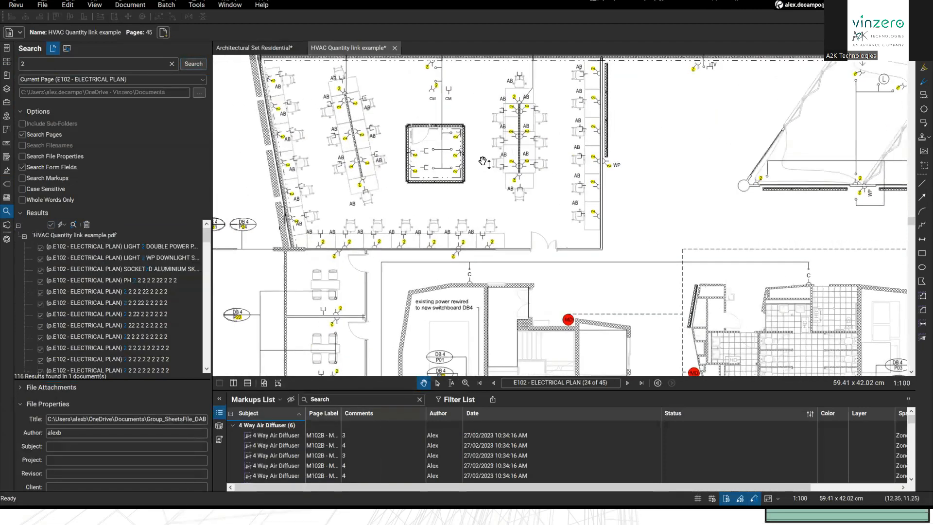
drag(508, 254, 413, 138)
drag(622, 231, 608, 57)
drag(524, 196, 358, 223)
scroll(486, 243, down, 2)
drag(275, 237, 358, 231)
Step: Apply a checkmark Count Measurement totalling 116 to the checked results
click(62, 224)
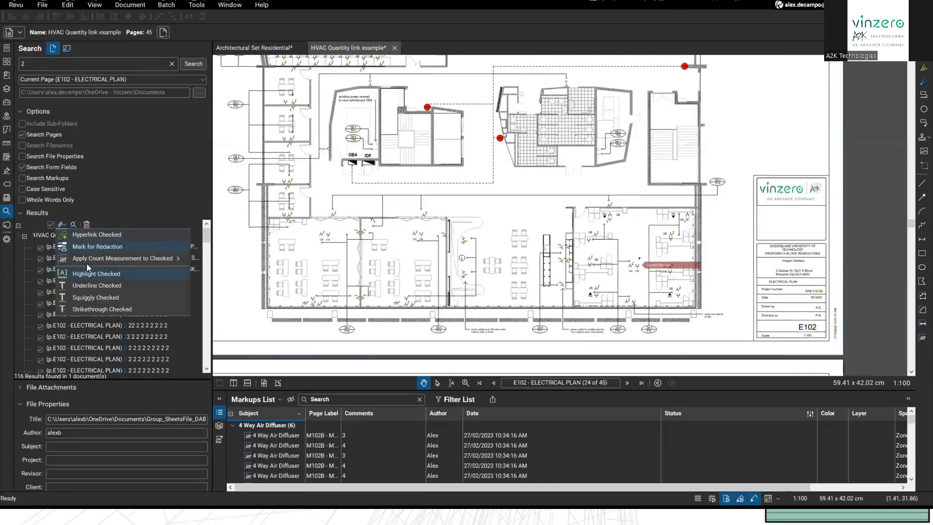
mouse_move(86, 260)
click(208, 270)
drag(686, 269, 623, 261)
drag(675, 225, 802, 345)
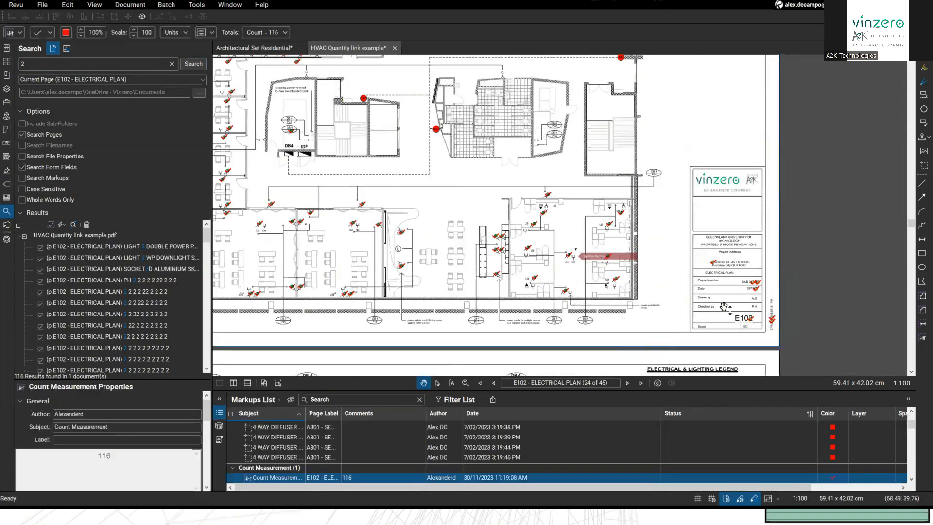
drag(713, 275, 710, 270)
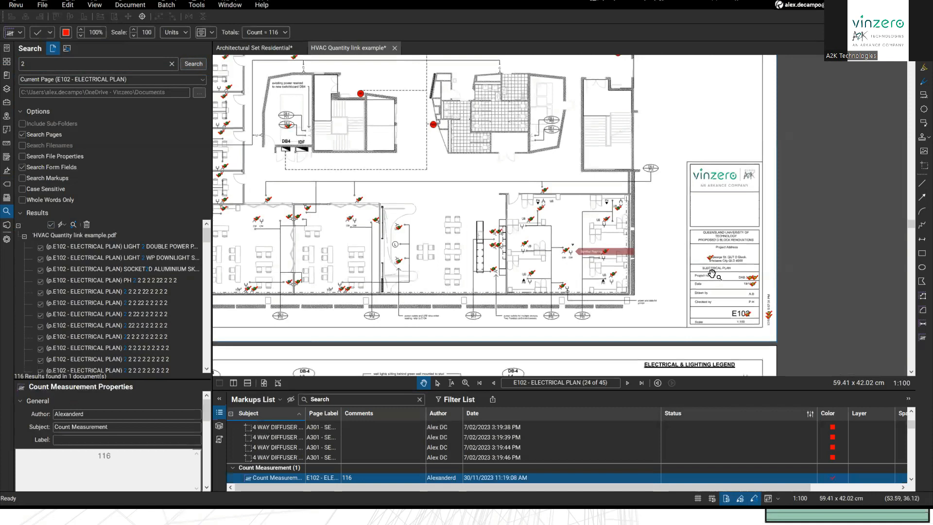
scroll(607, 228, down, 3)
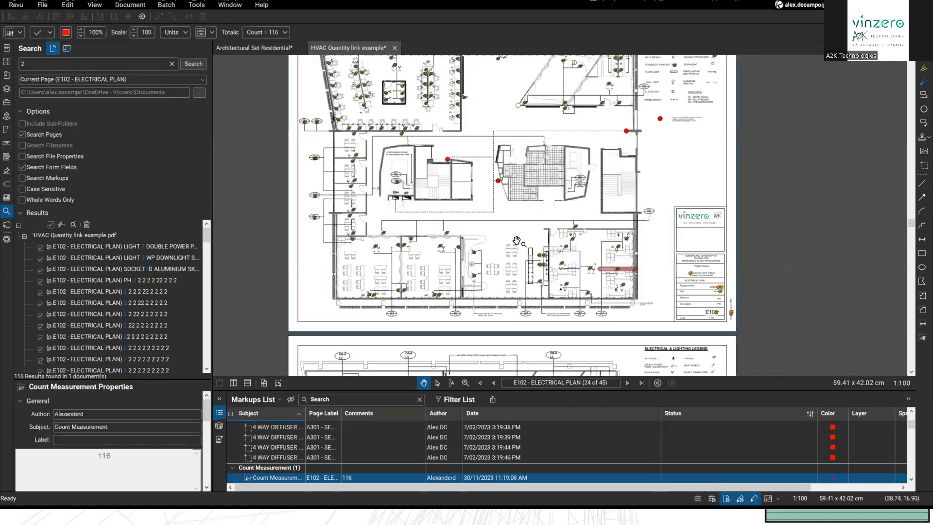
scroll(587, 187, up, 5)
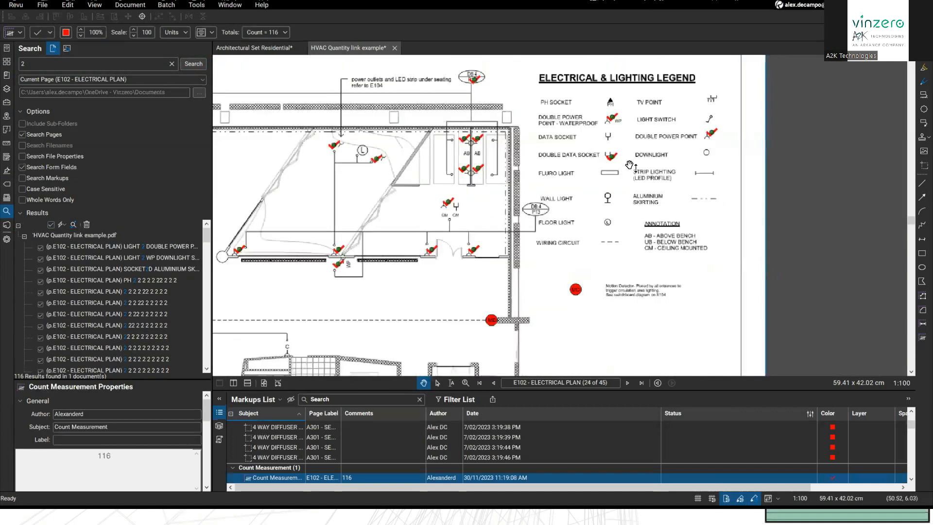
Step: Split the legend count marks off the measurement and delete them
right_click(609, 159)
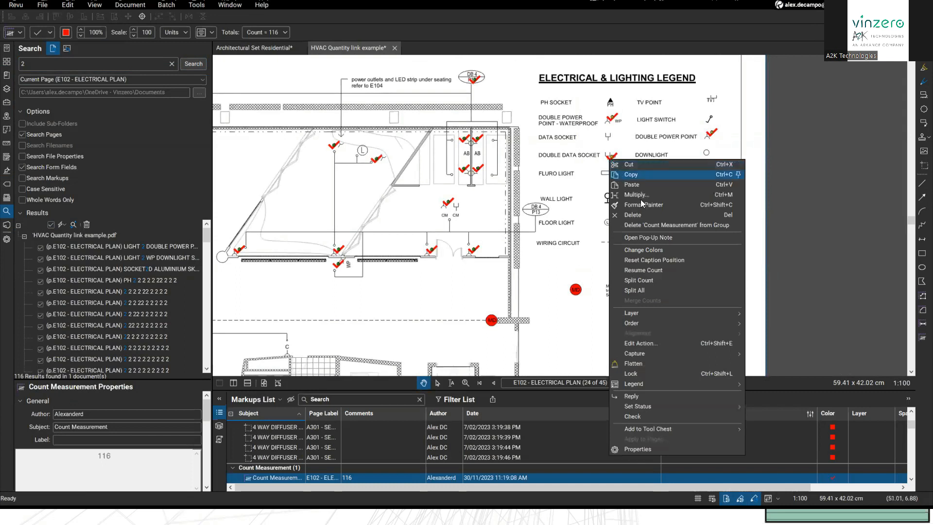
click(647, 282)
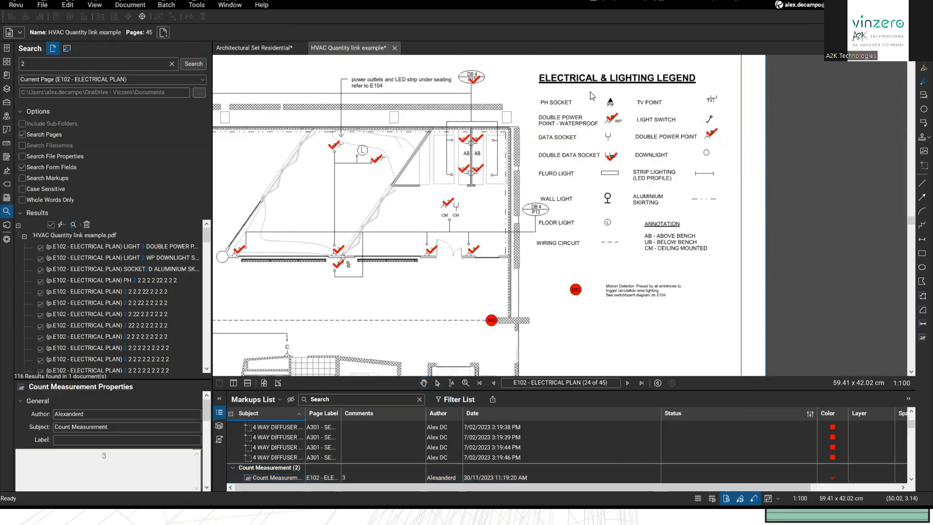
key(Delete)
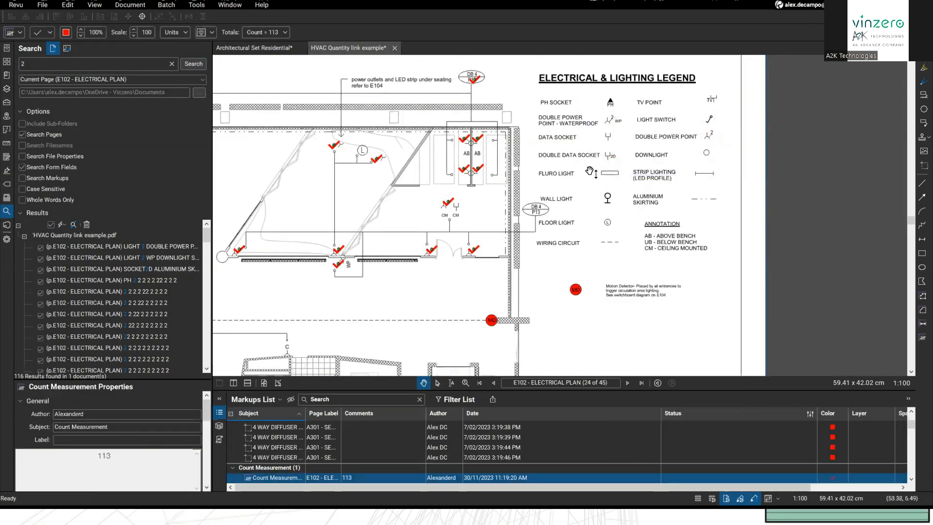
right_click(475, 83)
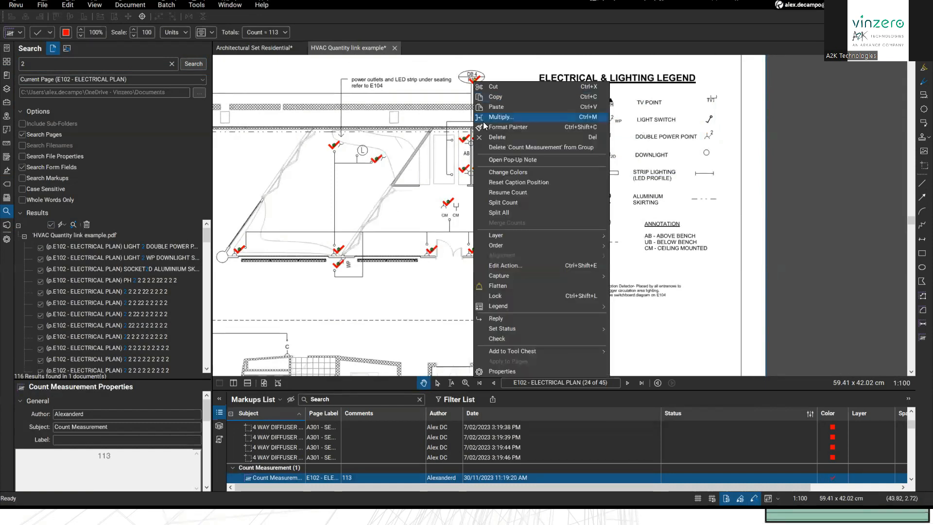
click(505, 201)
Step: Split off and delete the title-block count marks, leaving the count at 105
drag(518, 107, 515, 73)
drag(602, 300, 600, 97)
drag(581, 247, 576, 98)
drag(578, 268, 712, 208)
right_click(717, 217)
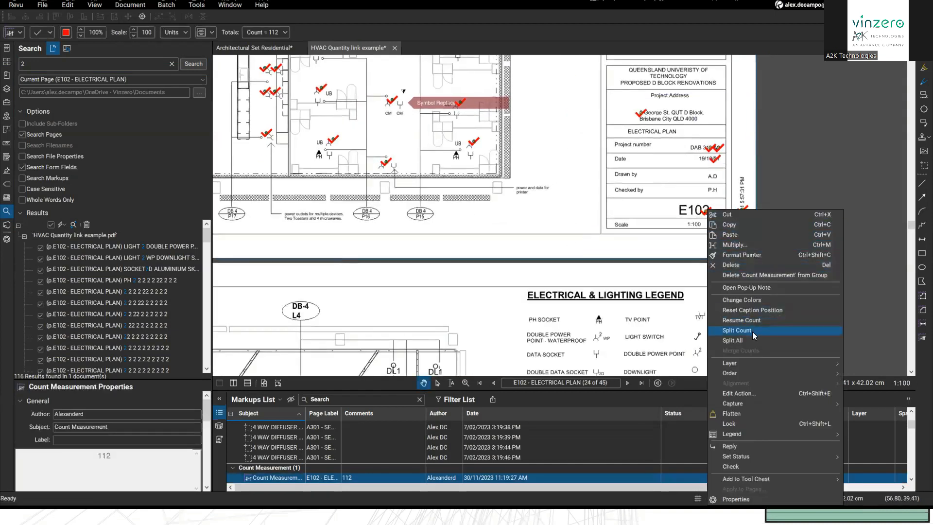
click(752, 331)
drag(618, 102, 778, 243)
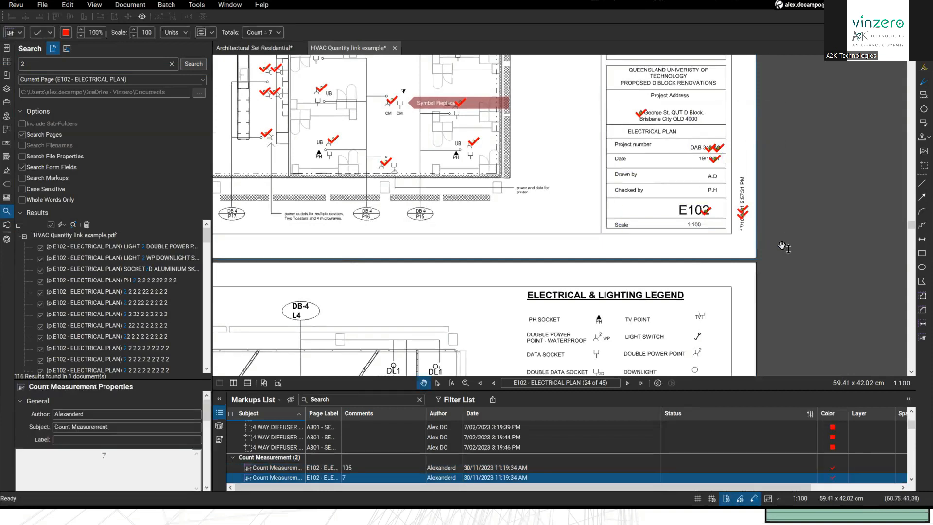
key(Delete)
drag(631, 245, 636, 275)
scroll(641, 258, down, 5)
drag(348, 199, 357, 238)
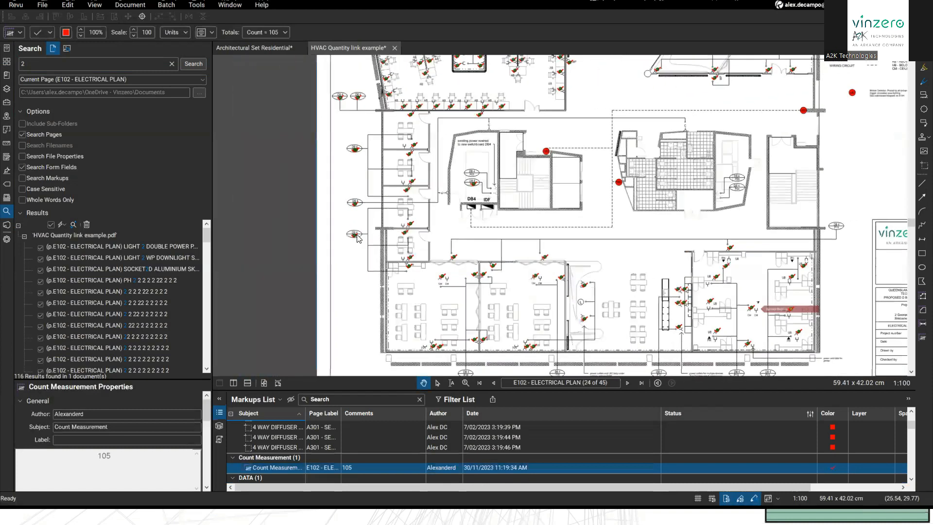
Step: Split off and delete the six left-edge count marks, then select the remaining 99-item count
right_click(385, 290)
click(398, 385)
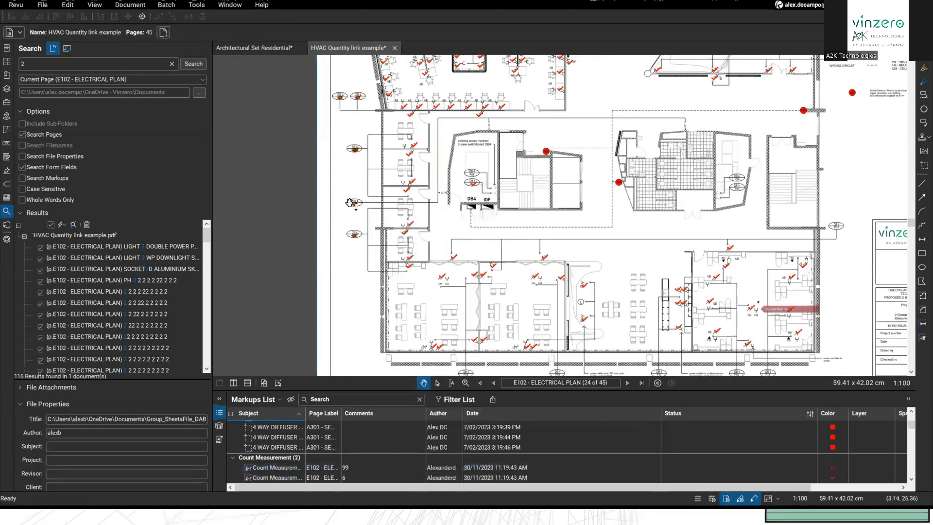
drag(367, 230, 367, 249)
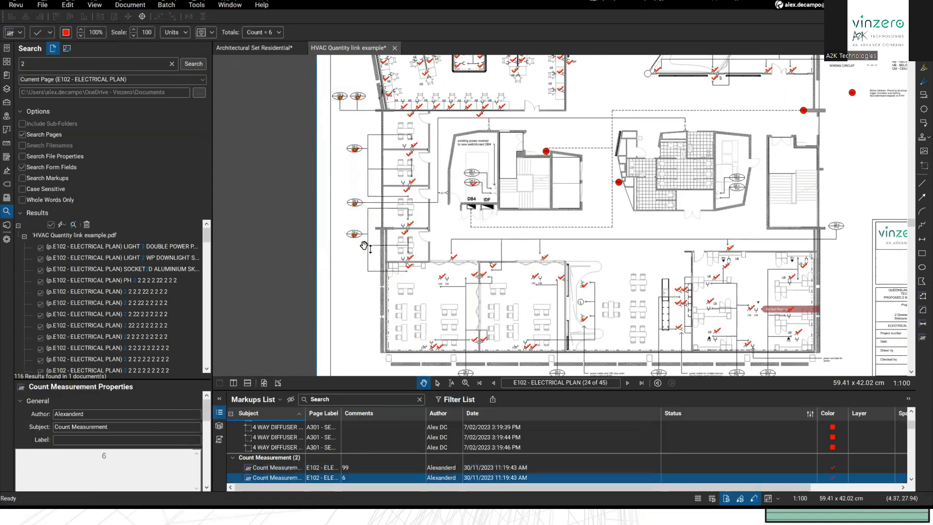
key(Delete)
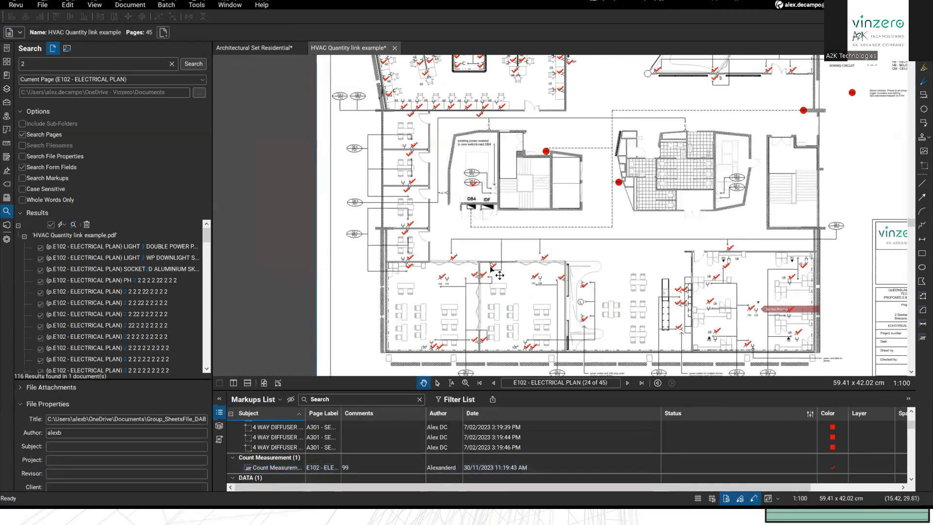
click(336, 466)
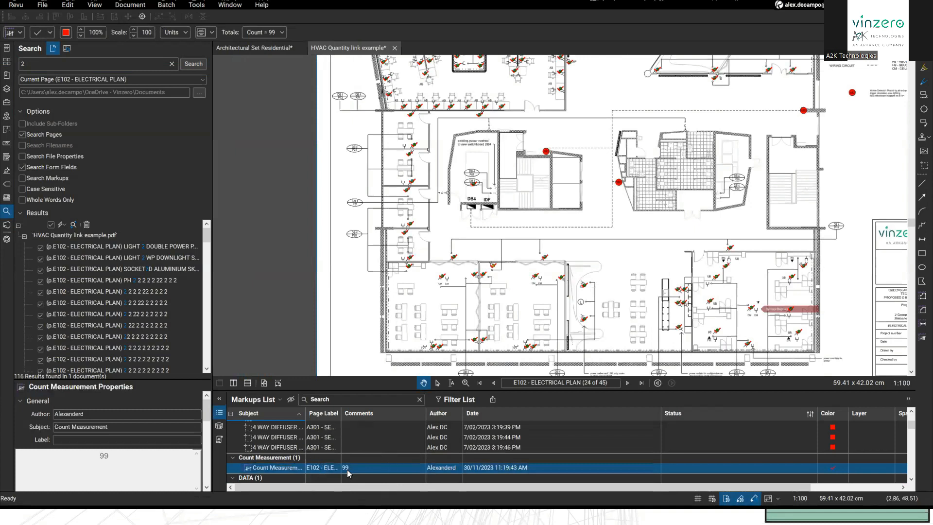
scroll(599, 303, up, 3)
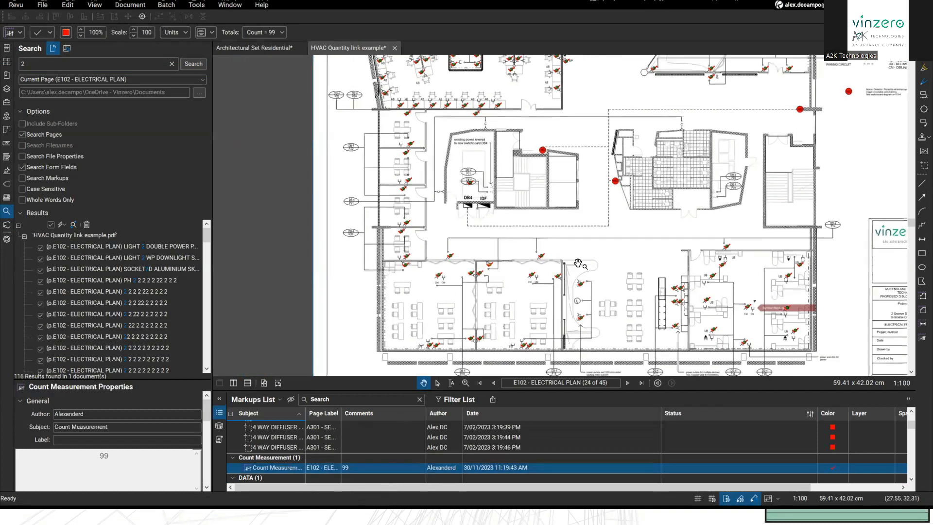
drag(516, 275, 477, 229)
scroll(581, 198, up, 7)
drag(581, 198, 496, 256)
scroll(467, 238, down, 6)
scroll(457, 230, down, 1)
scroll(615, 278, up, 3)
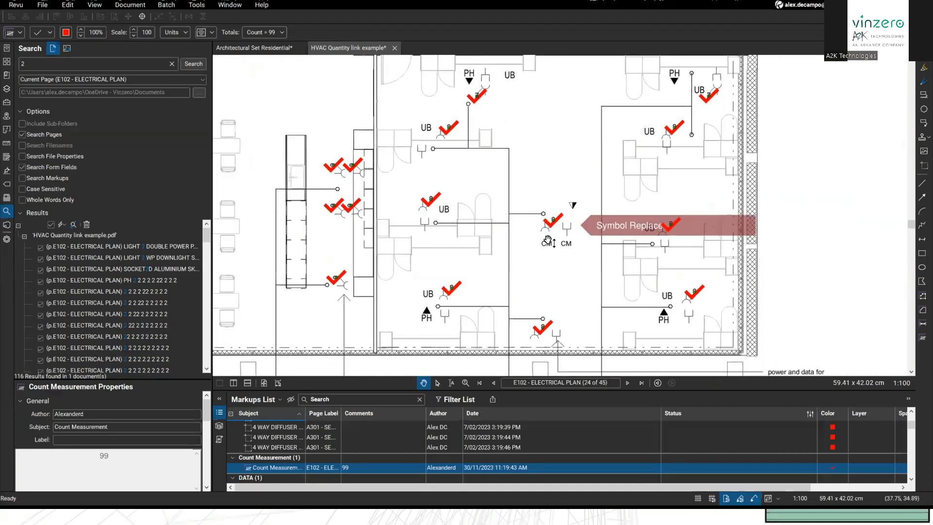
Step: Run a Visual search on E102 using the right CM symbol as the sample
click(496, 256)
scroll(696, 287, up, 4)
click(66, 48)
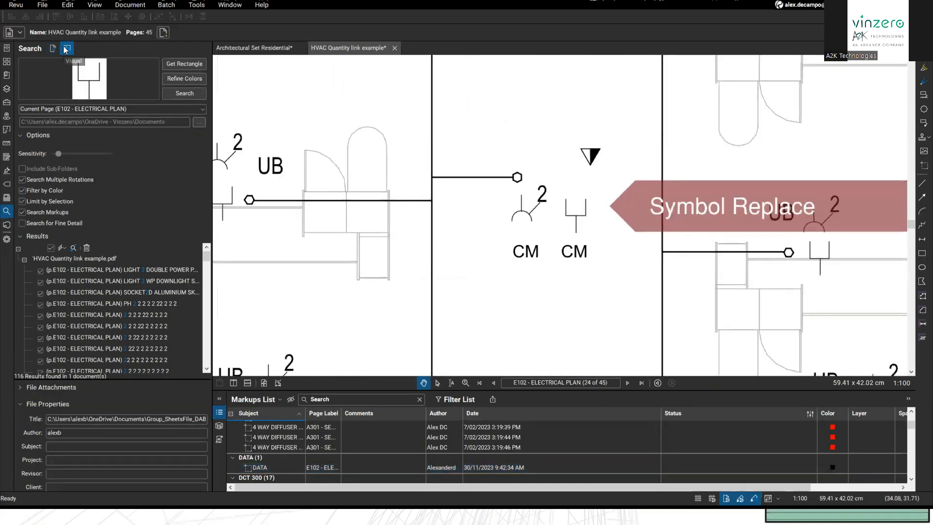
click(178, 67)
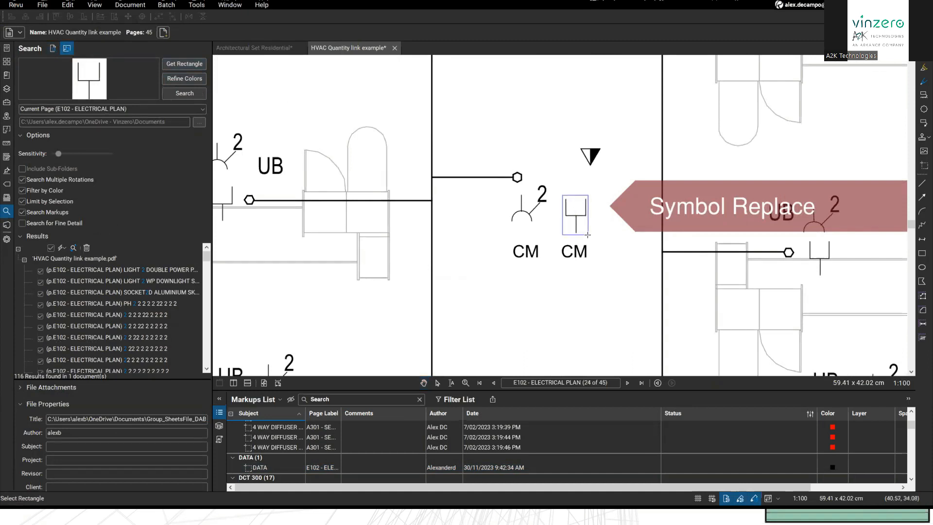
drag(562, 196, 587, 235)
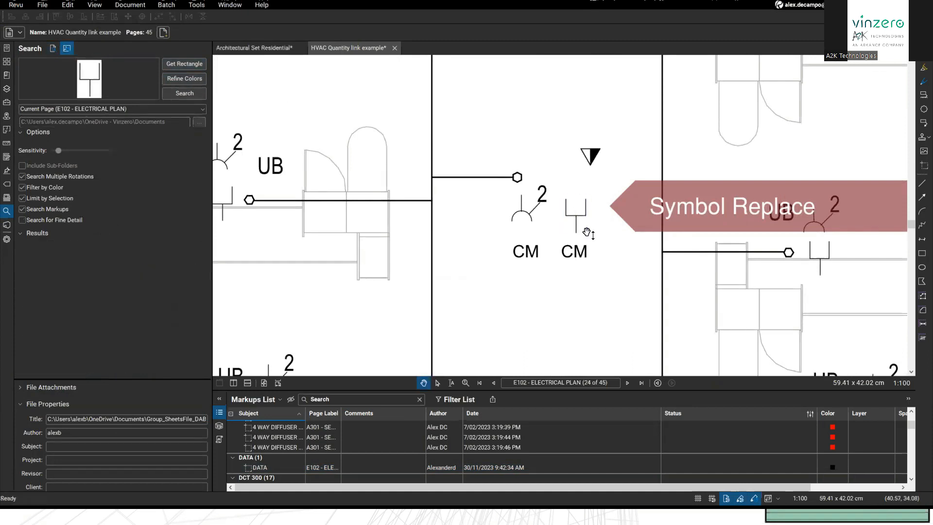
click(174, 89)
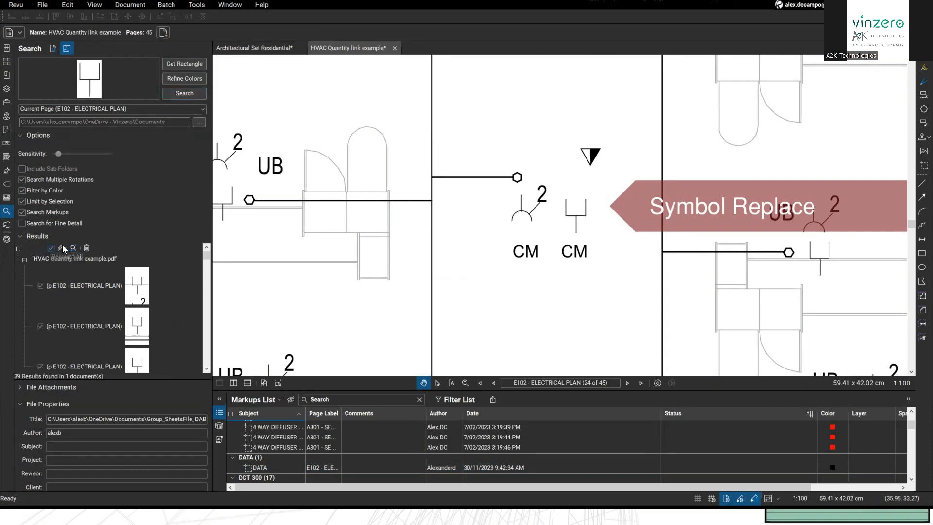
Step: Mark all 39 checked matches with red check count markers
click(62, 248)
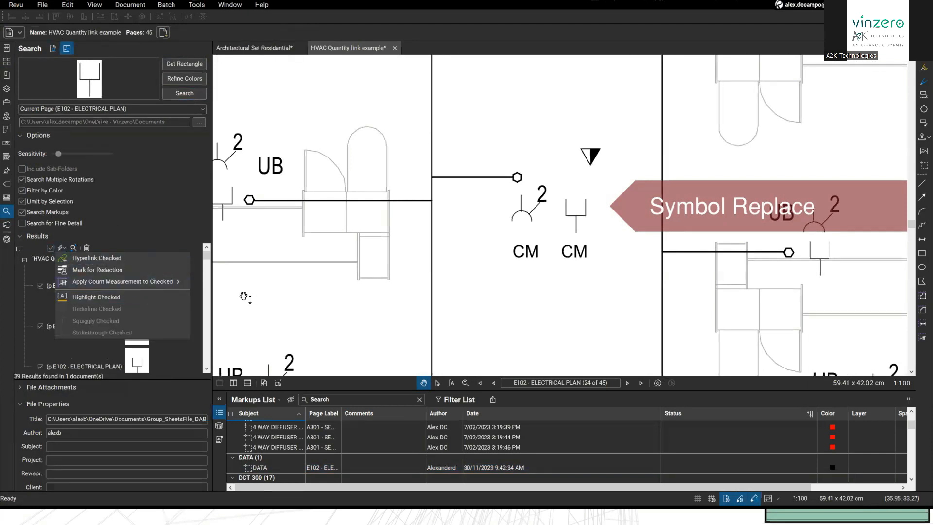
click(141, 283)
click(209, 51)
drag(474, 288, 499, 98)
scroll(512, 268, down, 10)
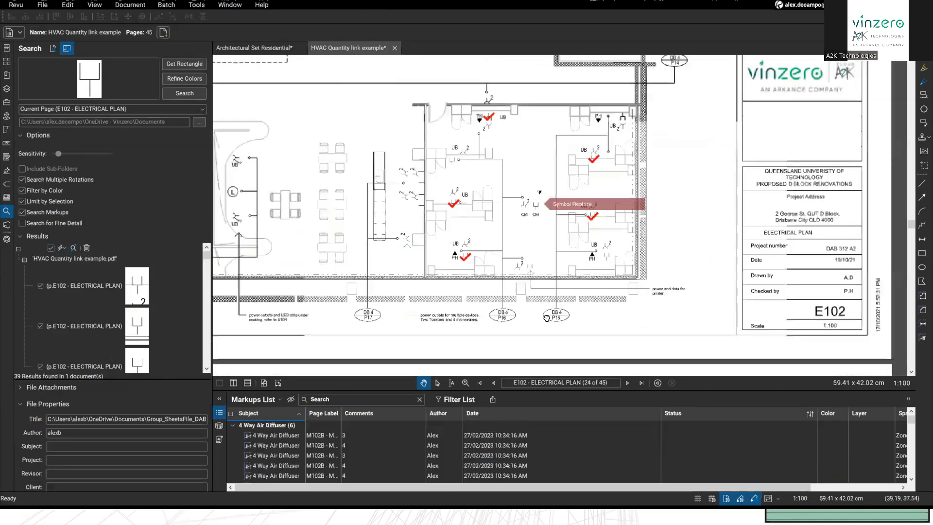
scroll(583, 269, up, 10)
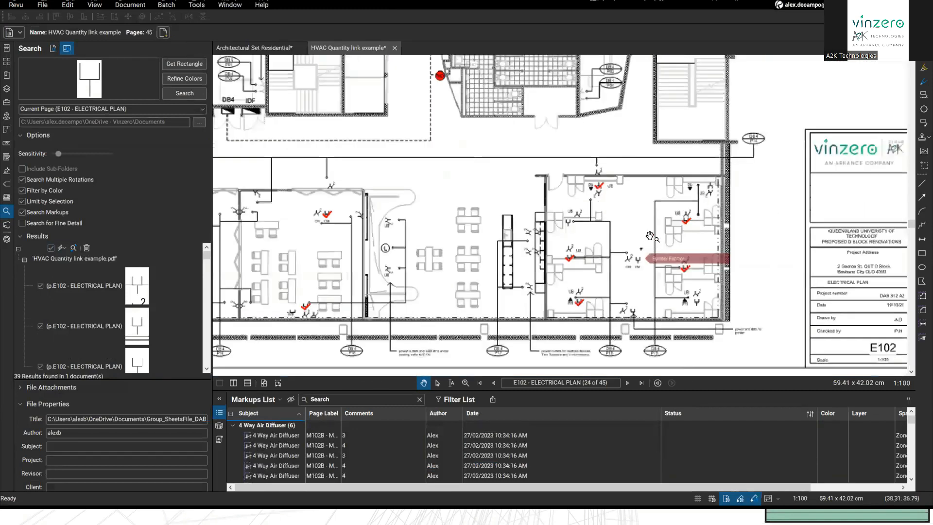
drag(790, 93, 727, 158)
scroll(570, 268, down, 3)
scroll(75, 304, down, 1)
scroll(75, 304, down, 2)
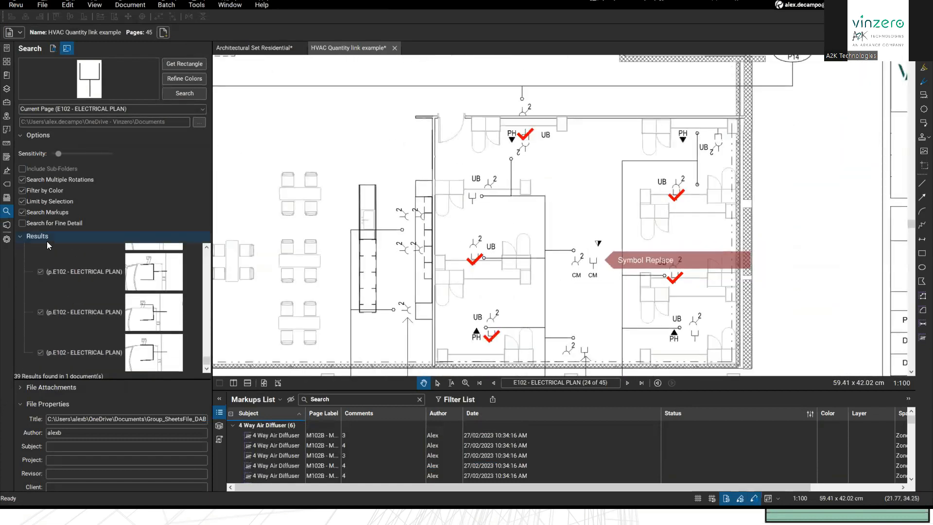
scroll(456, 270, down, 5)
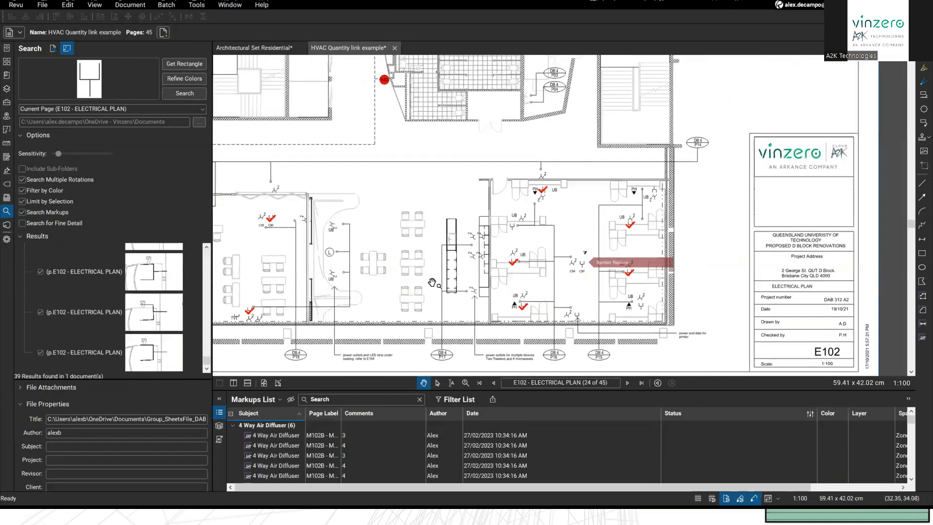
scroll(456, 270, down, 2)
scroll(532, 281, up, 5)
scroll(535, 281, up, 3)
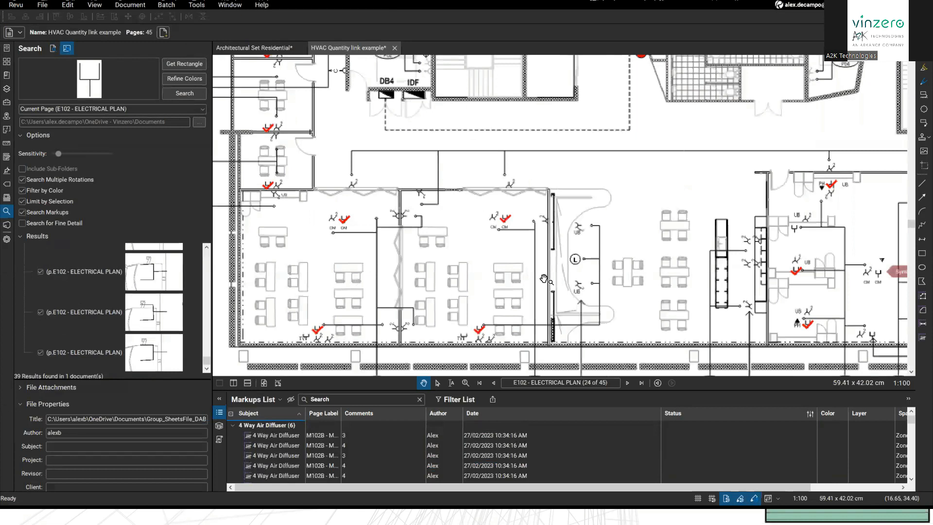
scroll(551, 306, down, 2)
drag(487, 201, 490, 225)
drag(456, 177, 524, 360)
drag(458, 242, 448, 281)
scroll(448, 280, up, 2)
drag(503, 170, 525, 232)
drag(615, 251, 612, 279)
scroll(435, 151, up, 4)
drag(657, 301, 639, 232)
scroll(639, 231, down, 7)
drag(426, 256, 395, 168)
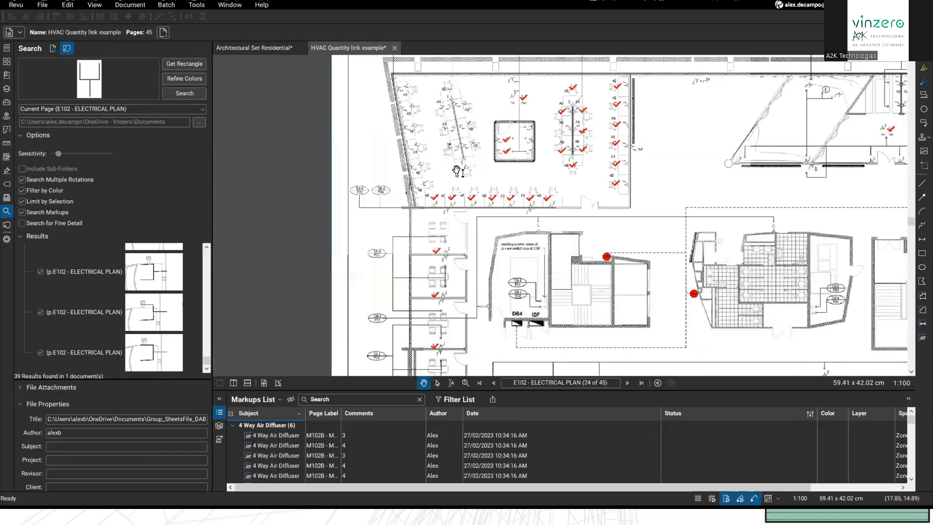
drag(526, 319, 389, 150)
scroll(554, 307, up, 2)
drag(554, 307, 494, 260)
scroll(653, 235, up, 3)
drag(654, 235, 521, 275)
scroll(520, 275, up, 1)
drag(511, 243, 316, 254)
scroll(401, 250, up, 2)
drag(402, 248, 500, 241)
scroll(476, 247, down, 2)
scroll(499, 242, up, 1)
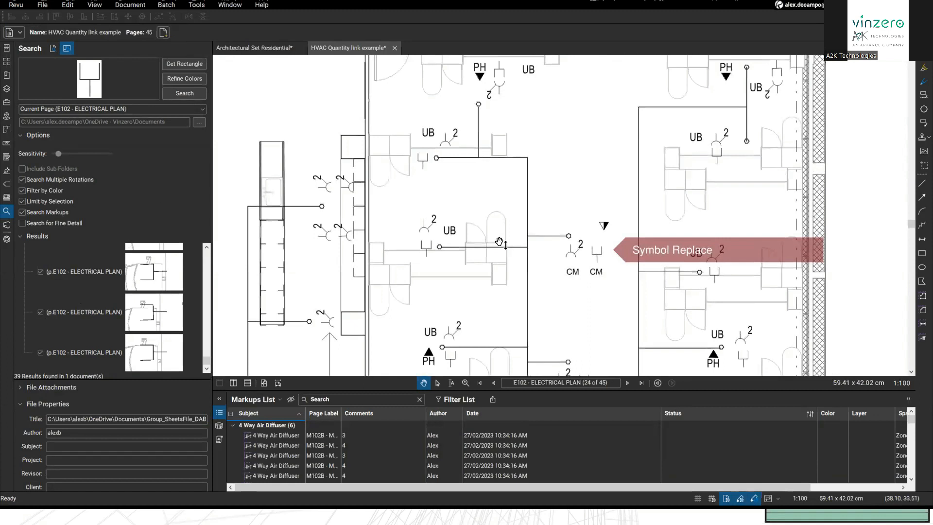
scroll(635, 296, up, 1)
Step: Move the triangle symbol markup onto the right CM symbol
scroll(615, 255, up, 2)
drag(634, 296, 578, 157)
scroll(567, 248, up, 2)
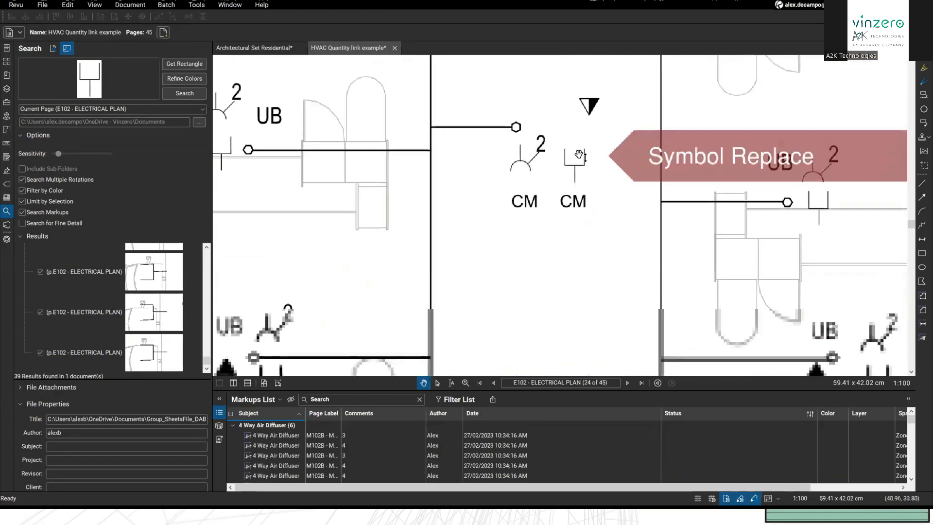
click(590, 109)
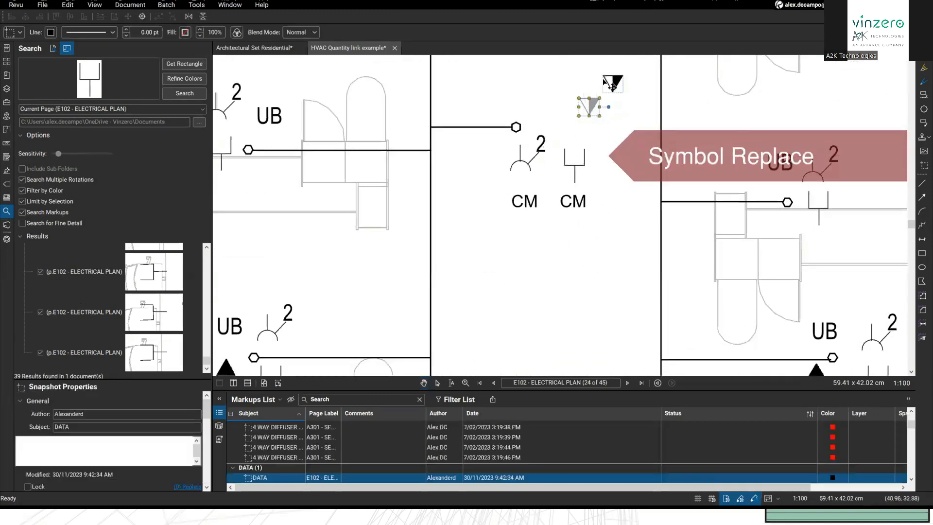
drag(591, 107, 597, 98)
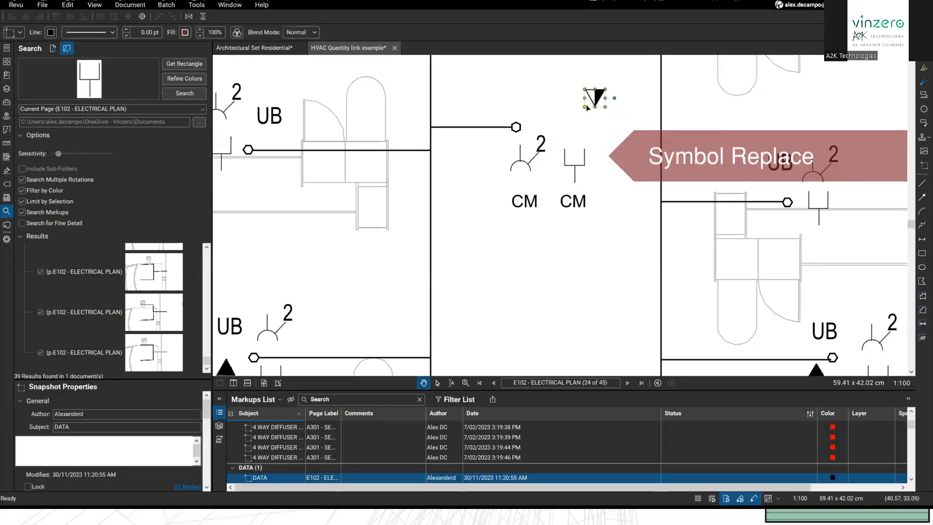
drag(594, 114, 583, 178)
Step: Give the triangle a white fill and show the Tool Chest
click(184, 32)
click(234, 97)
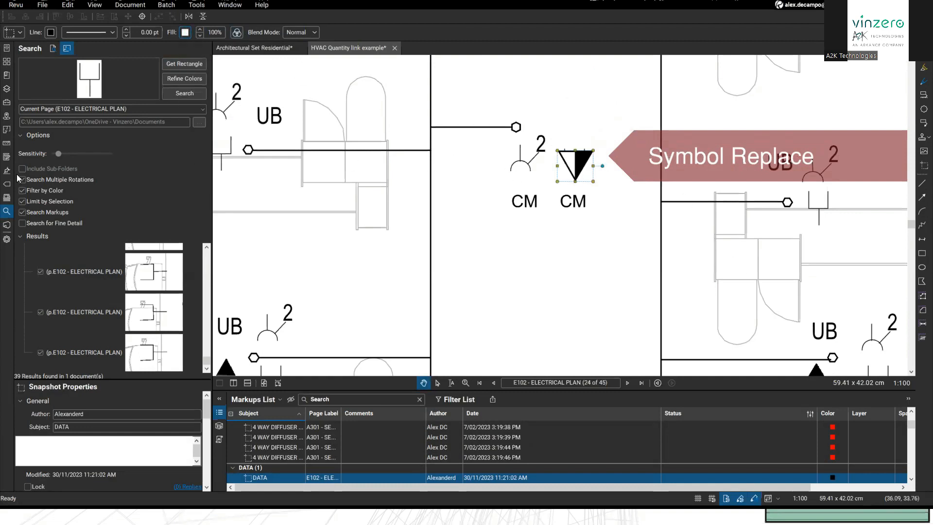
click(7, 102)
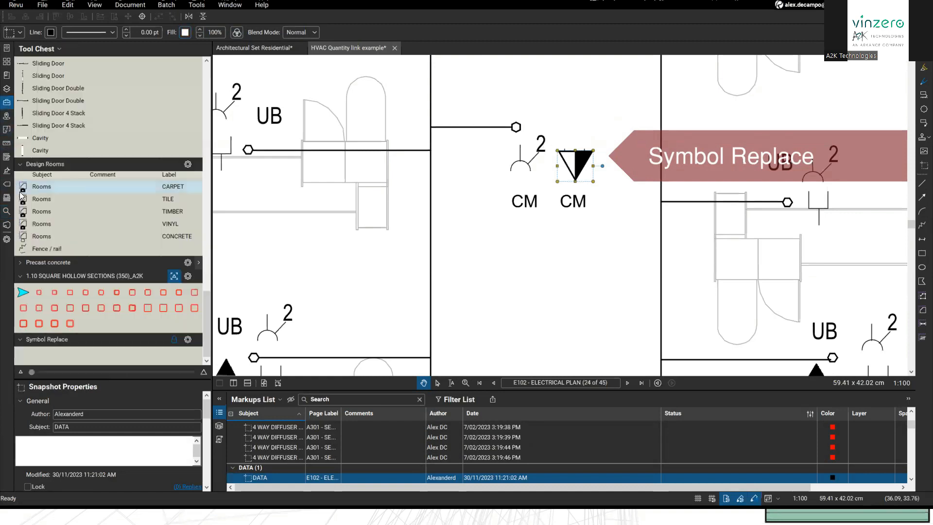
Step: Use Color Processing to replace black with red on the triangle symbol
right_click(581, 174)
key(Escape)
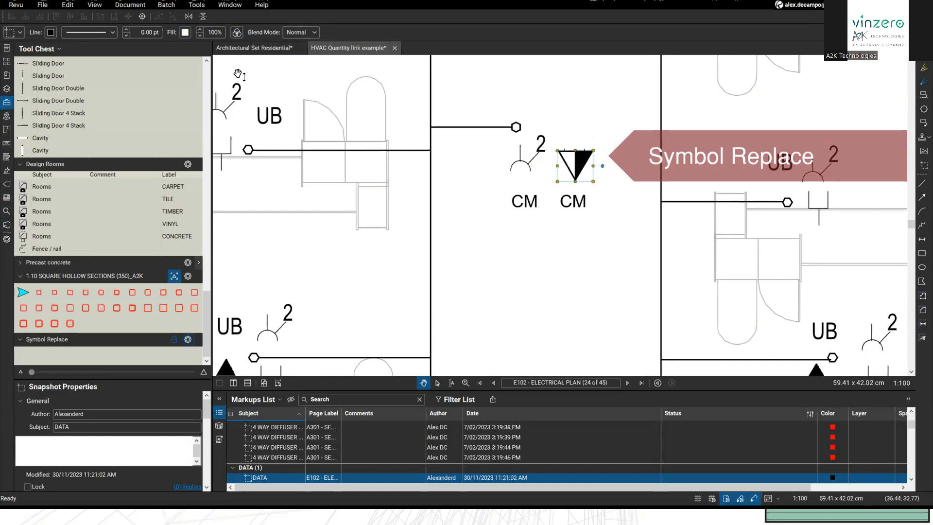
click(235, 32)
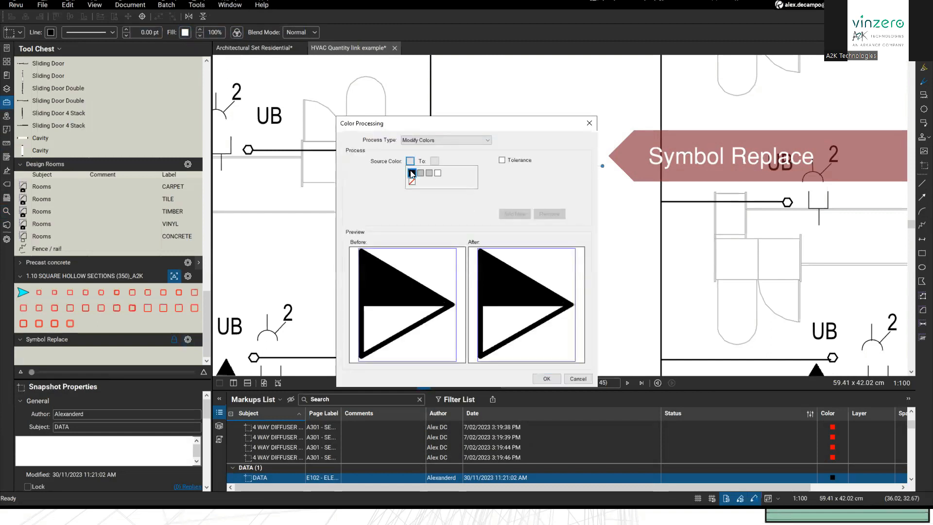
click(433, 162)
click(436, 189)
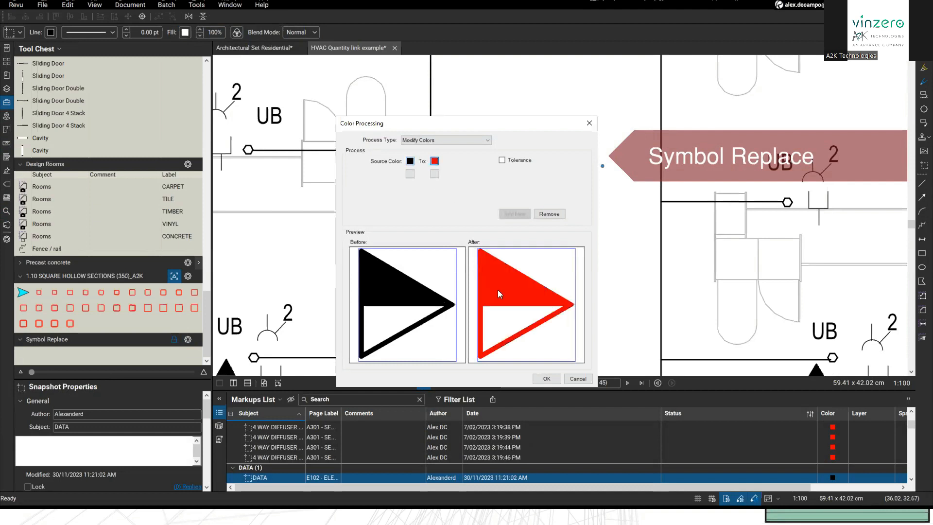
click(544, 379)
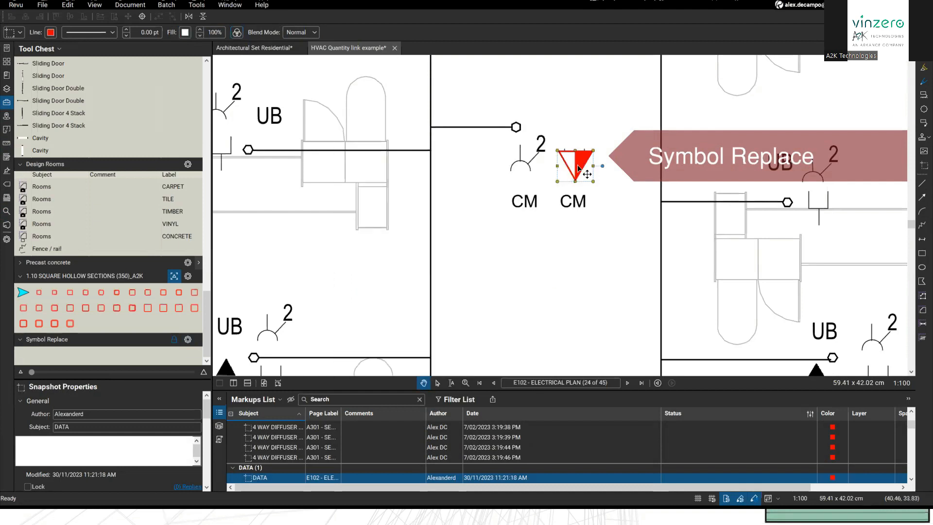
Step: Shift the red triangle slightly off the CM symbol and deselect it
double_click(578, 165)
drag(581, 196, 573, 157)
click(574, 160)
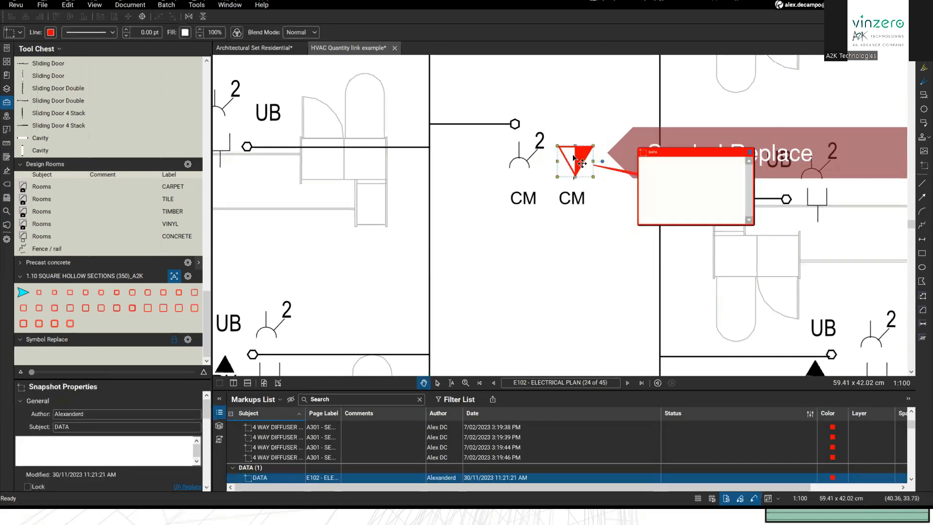
Step: Add the red triangle to the Symbol Replace tool set, accepting the lock
right_click(573, 156)
mouse_move(605, 369)
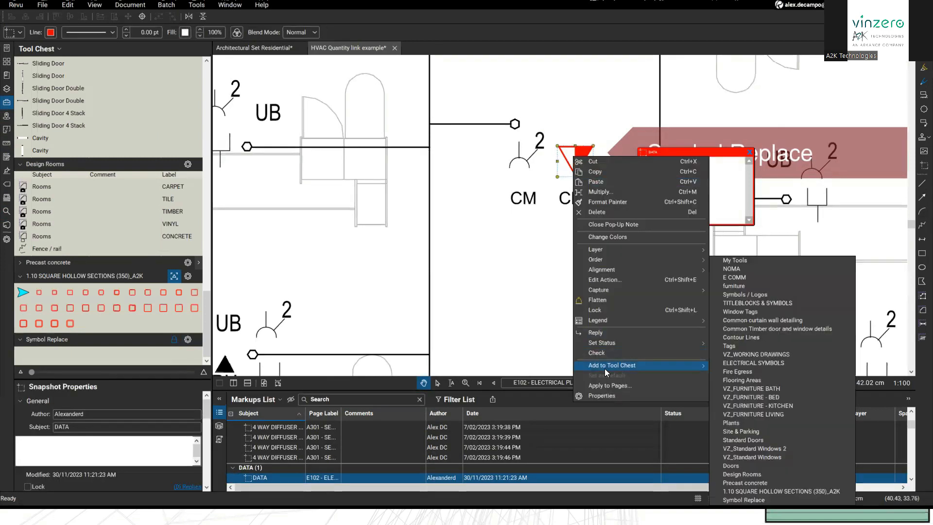
click(760, 500)
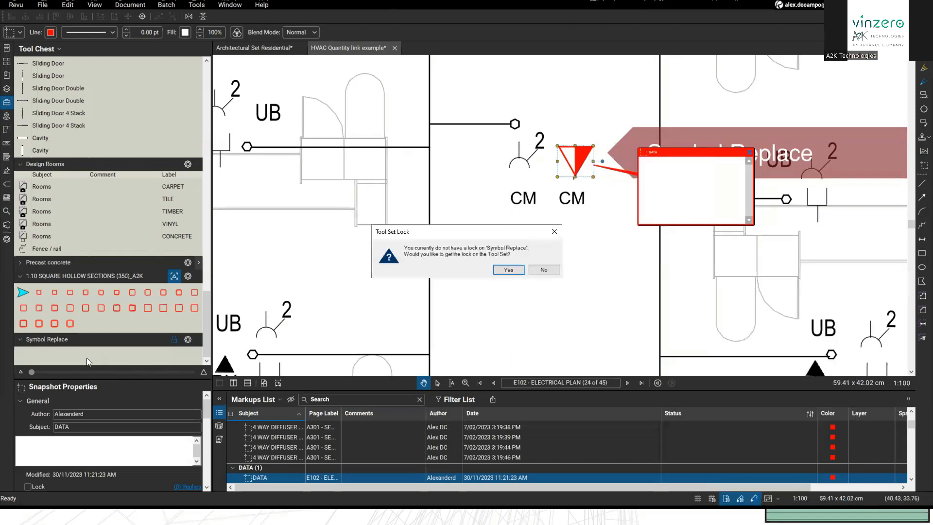
click(503, 272)
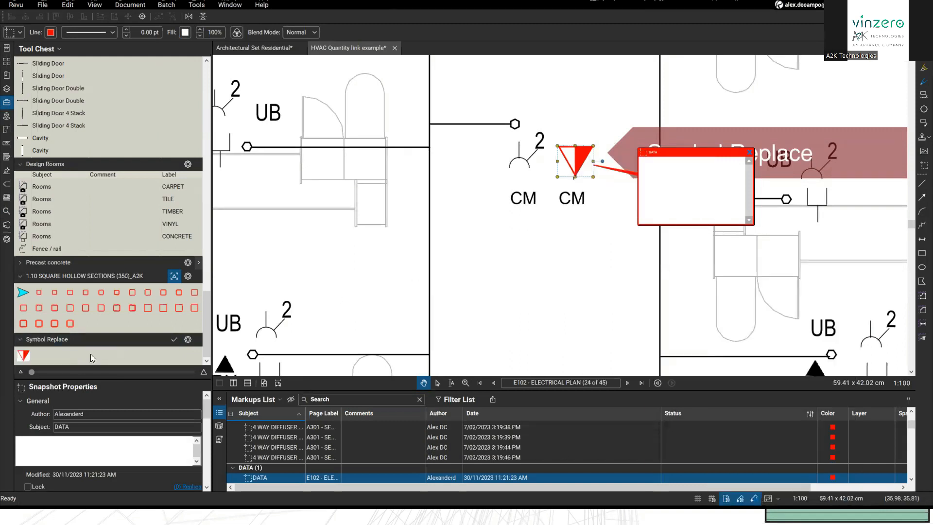
Step: Create a count tool from the red triangle Symbol Replace tool
right_click(26, 357)
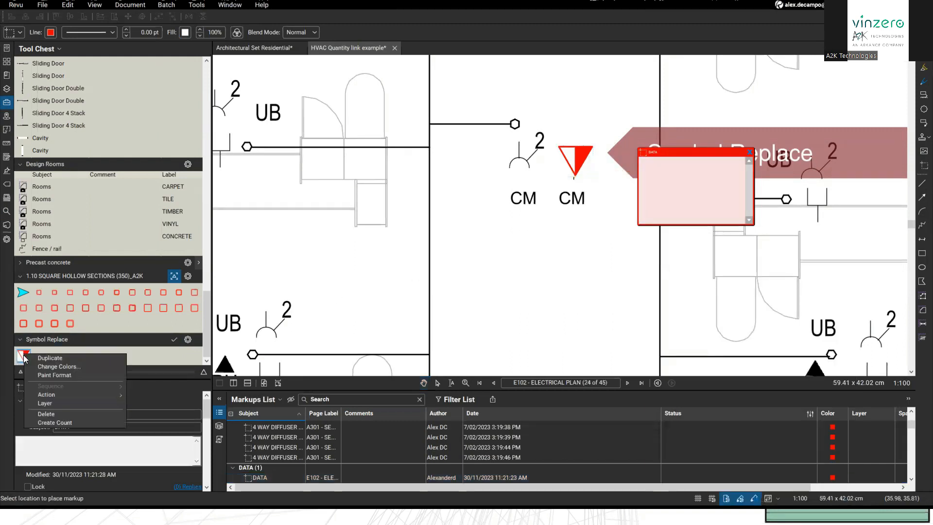
click(63, 422)
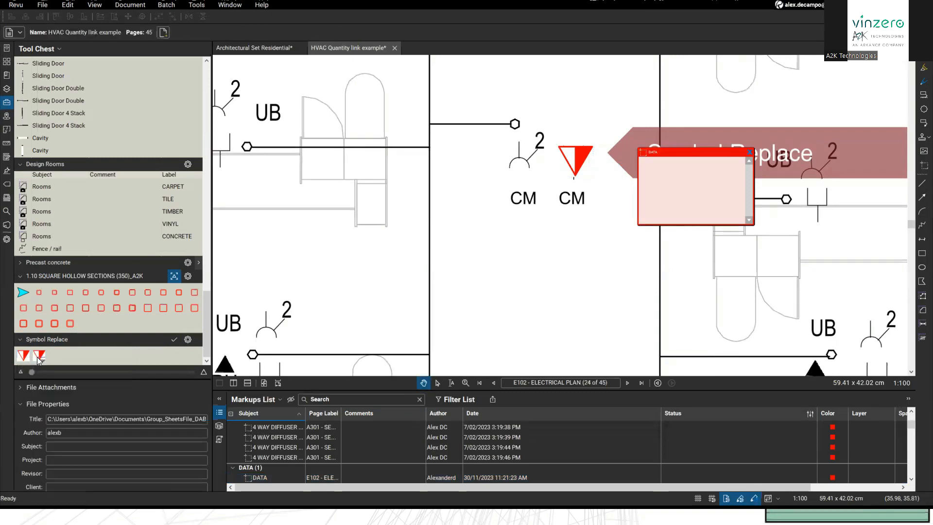
click(39, 357)
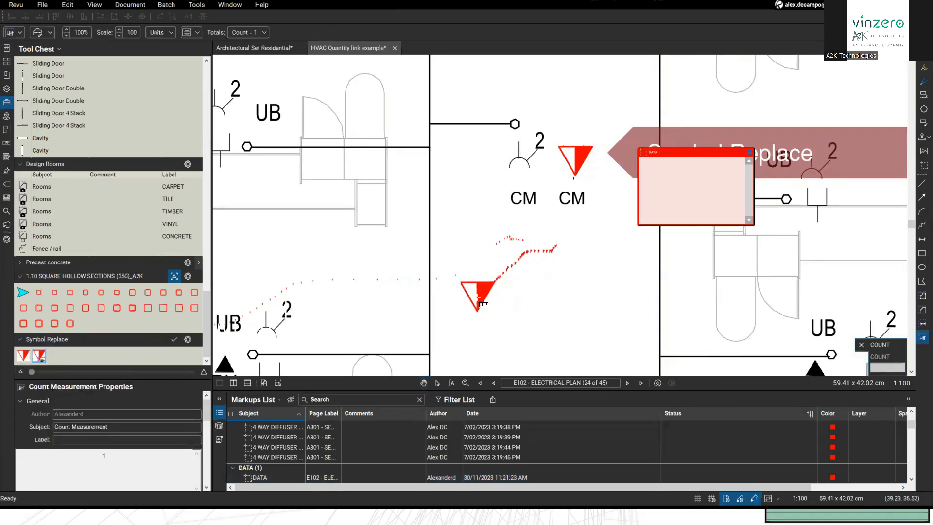
key(Escape)
Step: Delete the red triangle markup from the E102 plan
click(573, 172)
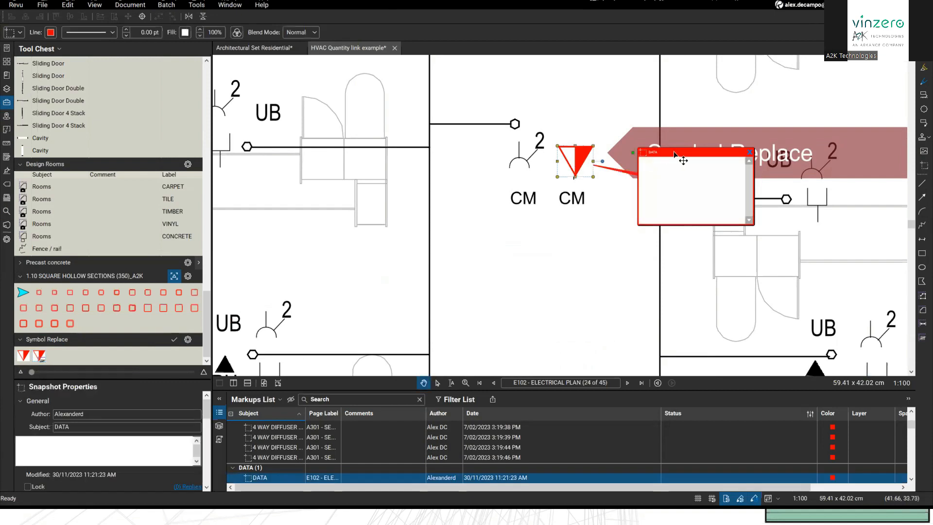
click(749, 152)
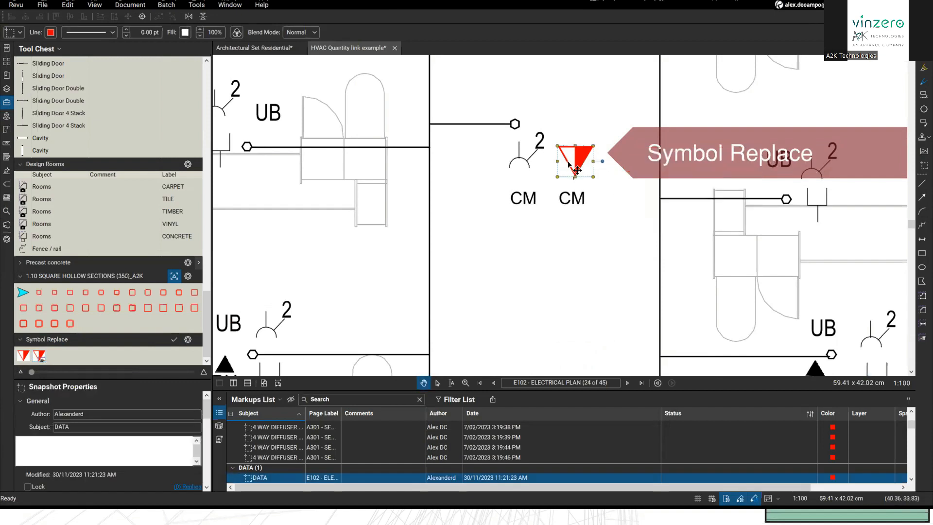
key(Delete)
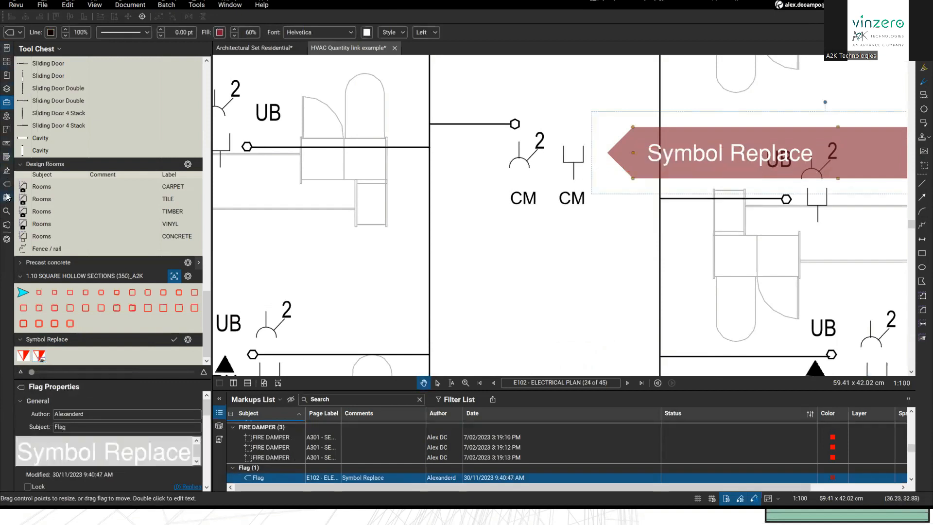
Step: Apply red triangle count measurement markers to all checked symbol search results
click(6, 211)
scroll(70, 279, down, 1)
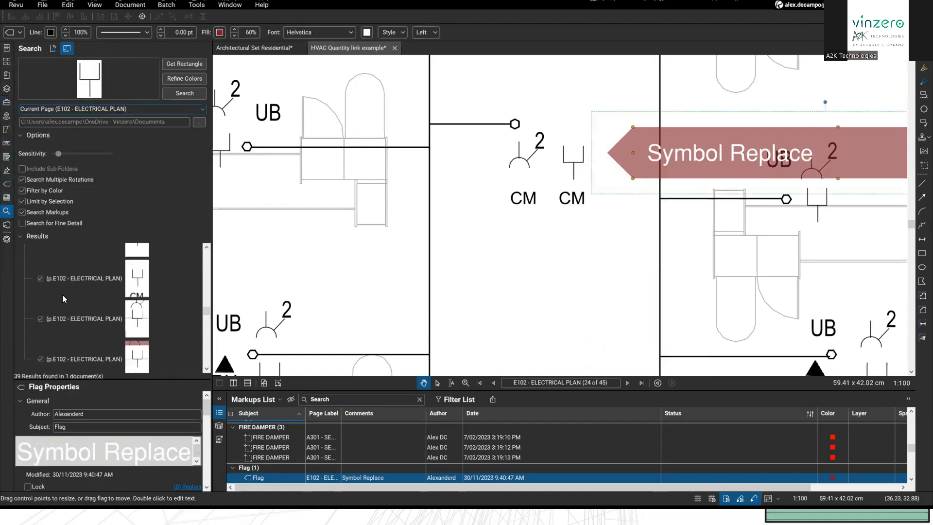
scroll(63, 313, up, 1)
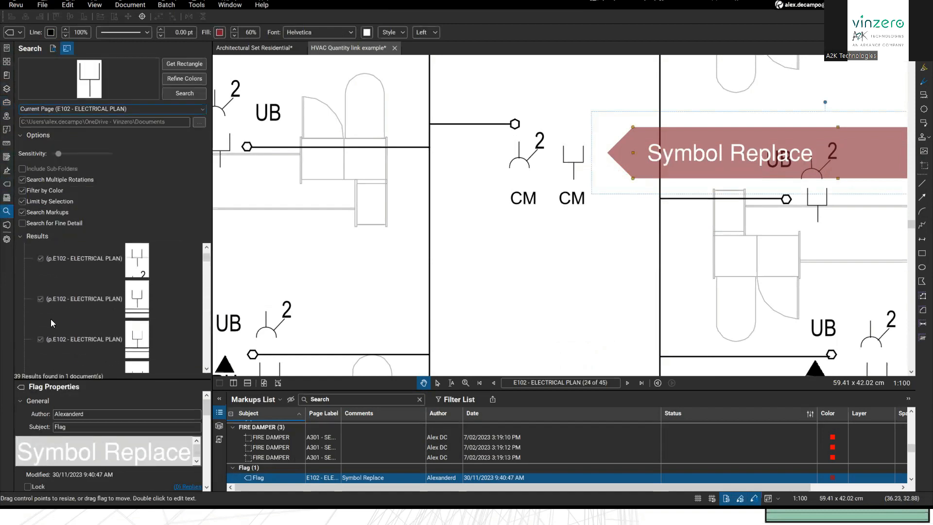
click(62, 247)
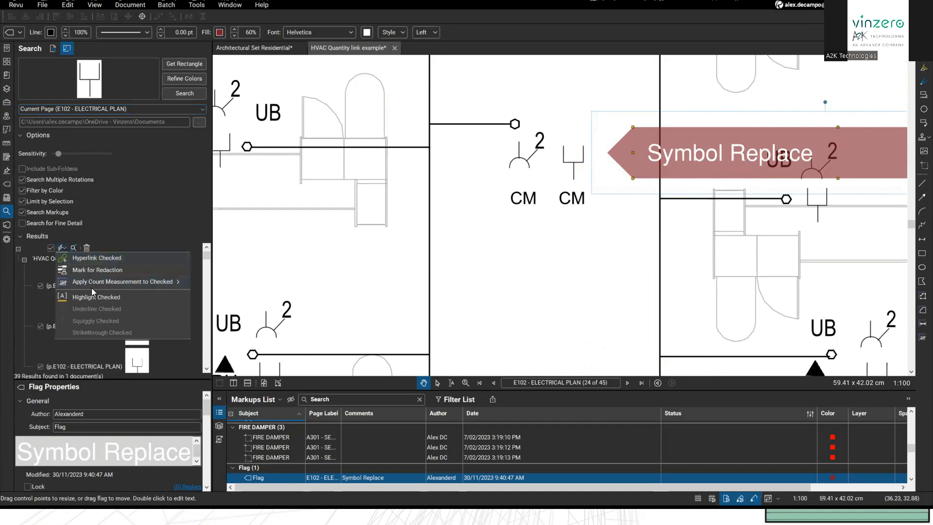
mouse_move(129, 284)
scroll(243, 279, down, 10)
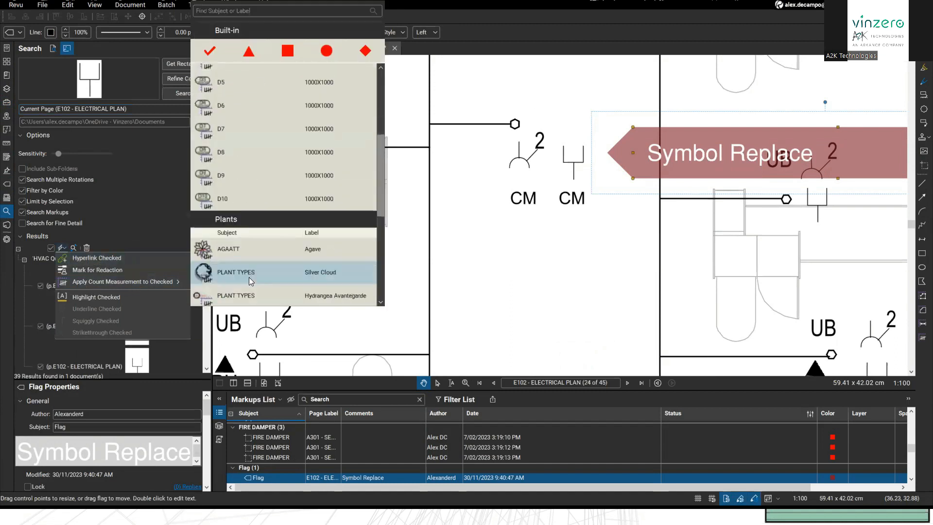
click(227, 296)
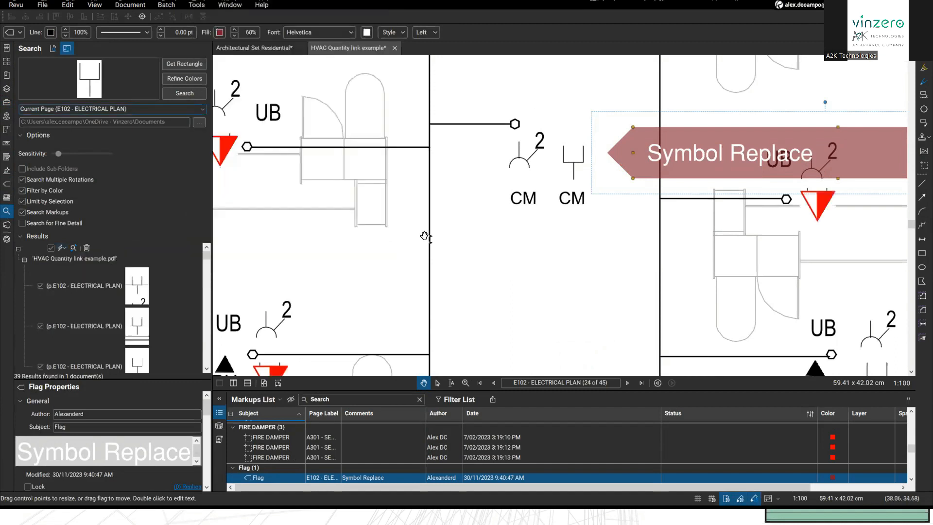
Step: Select the new 39-item count measurement and review the markers on the plan
drag(451, 241, 433, 245)
scroll(433, 246, down, 3)
scroll(477, 328, up, 2)
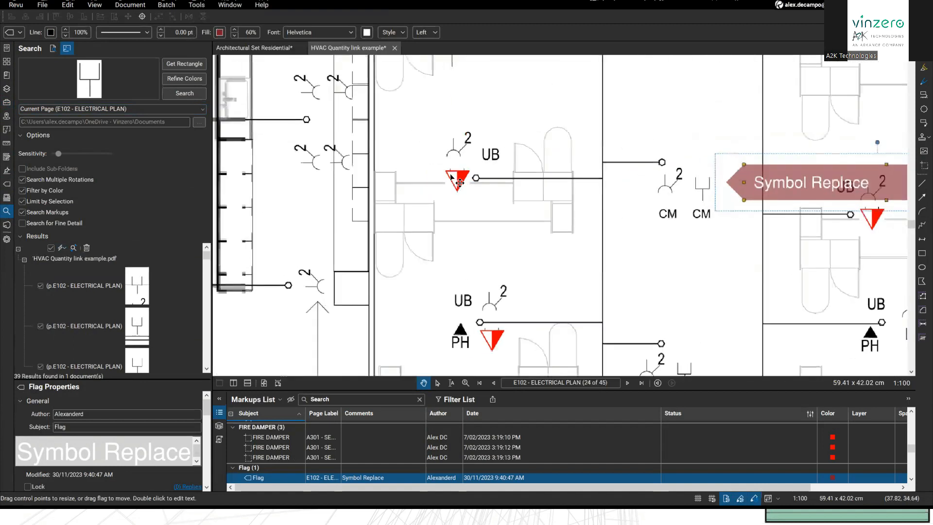
click(476, 329)
scroll(476, 328, down, 3)
scroll(529, 251, up, 2)
scroll(529, 251, down, 3)
click(441, 196)
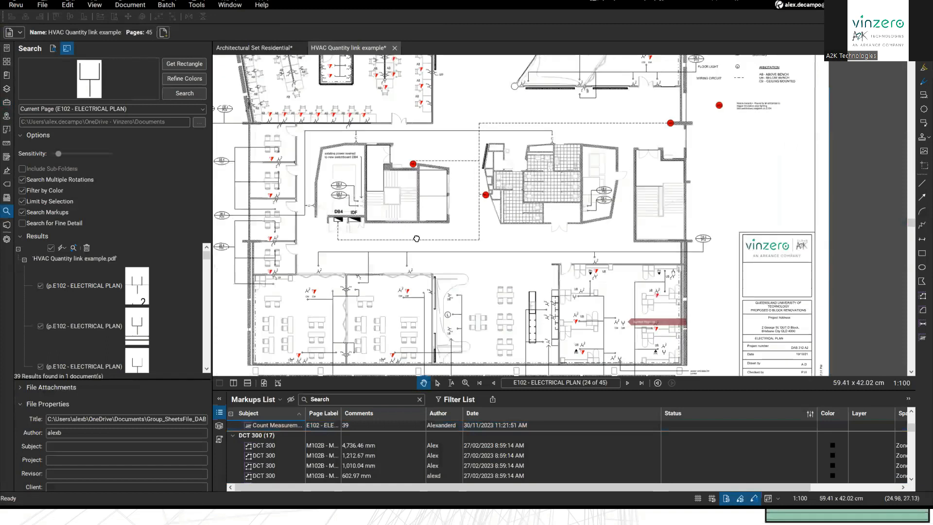
scroll(467, 194, up, 3)
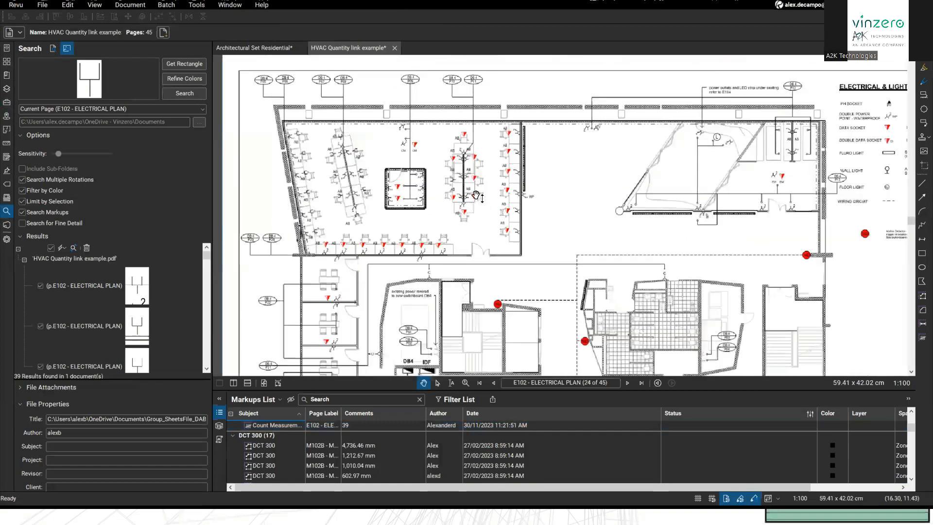
scroll(367, 209, up, 3)
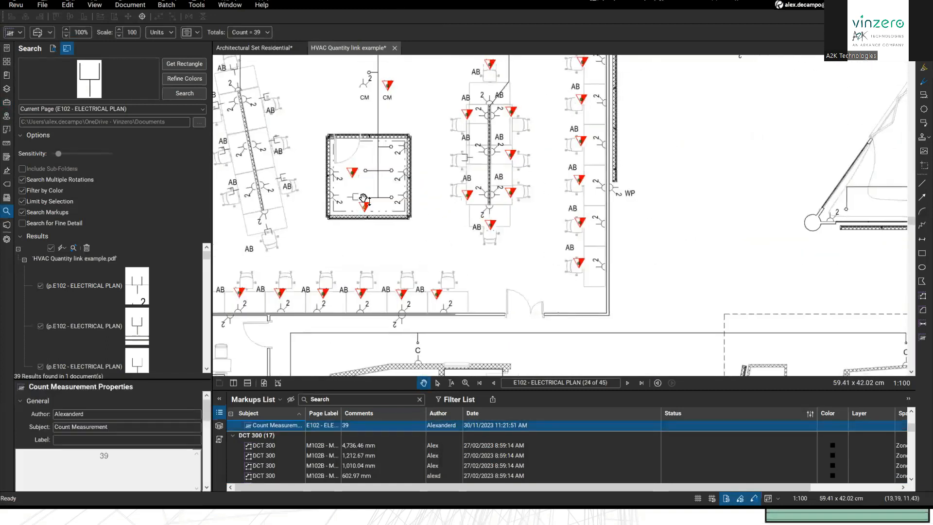
drag(370, 213, 358, 207)
scroll(418, 250, down, 4)
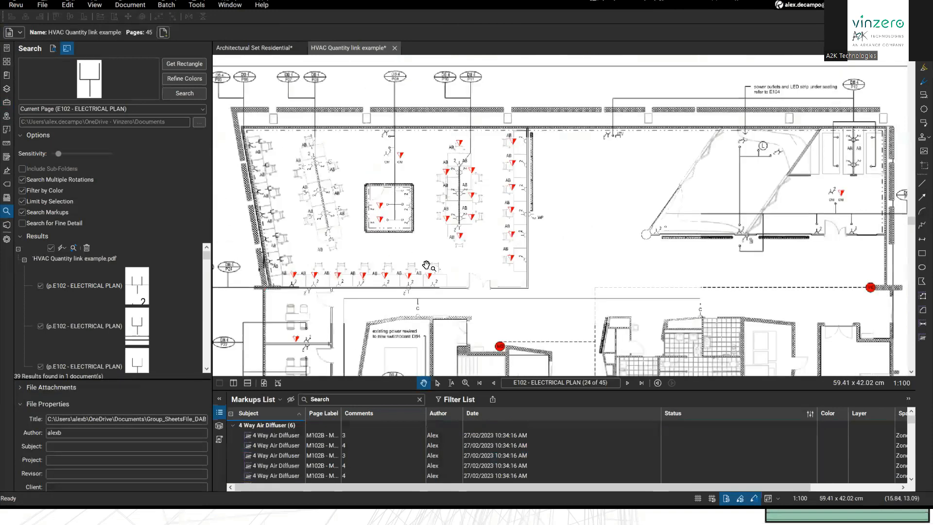
mouse_move(569, 216)
mouse_down()
mouse_move(480, 304)
mouse_move(571, 288)
mouse_up()
scroll(479, 304, up, 5)
drag(800, 206, 442, 208)
mouse_move(610, 294)
mouse_down()
mouse_move(611, 336)
mouse_move(579, 273)
mouse_move(262, 233)
mouse_up()
scroll(579, 272, up, 3)
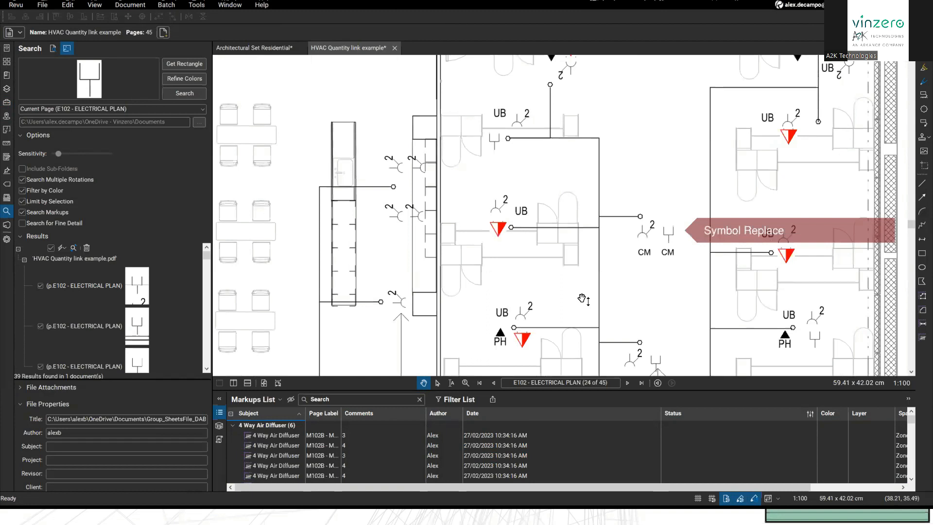
scroll(370, 238, down, 5)
scroll(524, 283, up, 3)
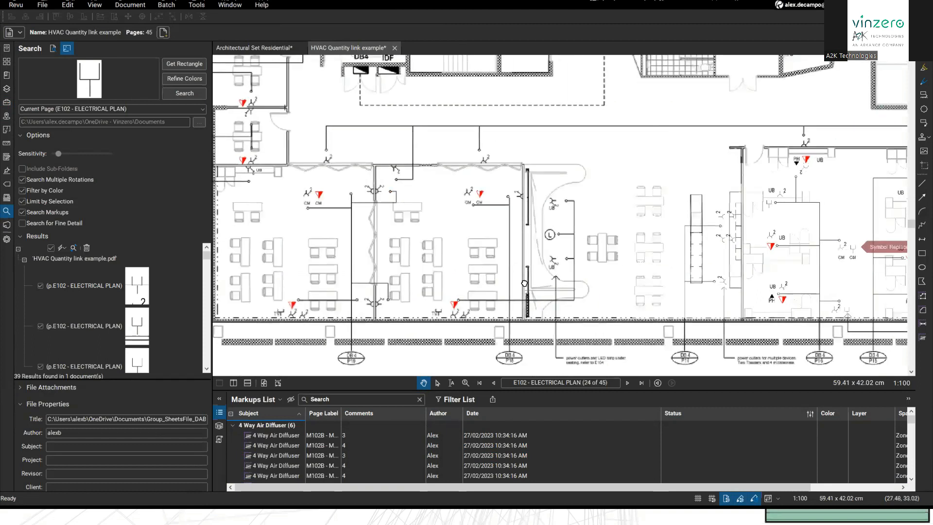
scroll(524, 283, down, 5)
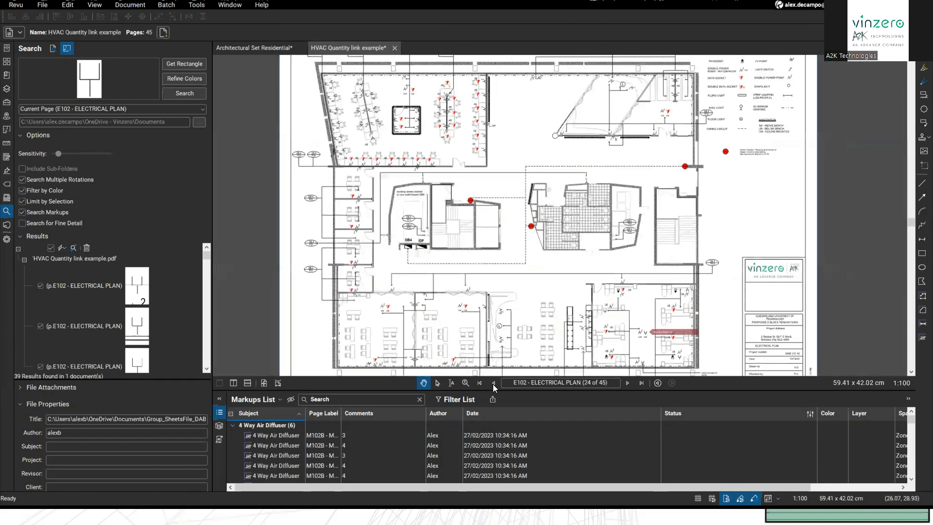
Step: Go to page 1, the A001 cover page
click(493, 383)
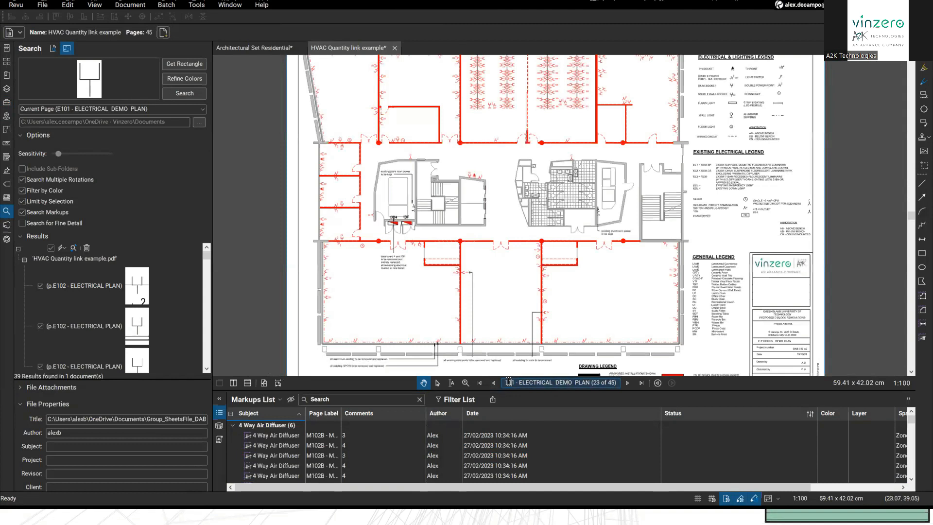
text(1)
key(Return)
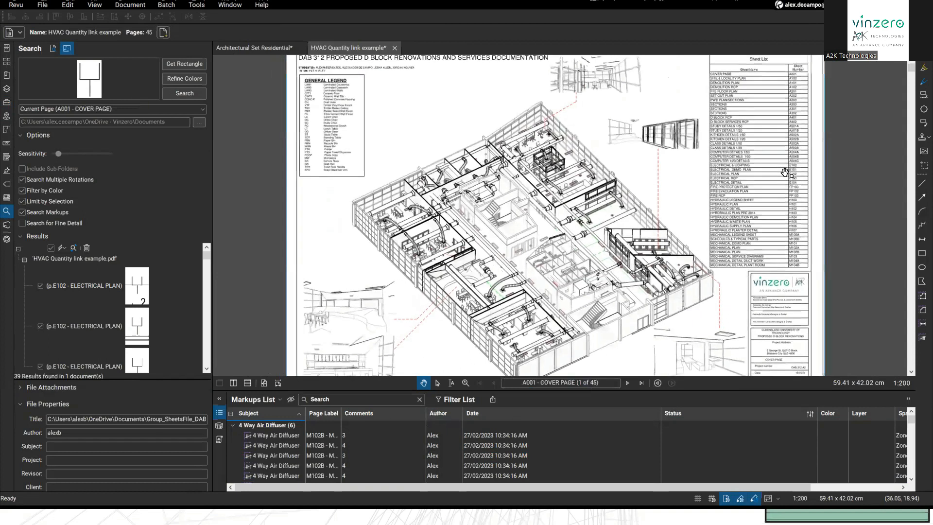
click(624, 382)
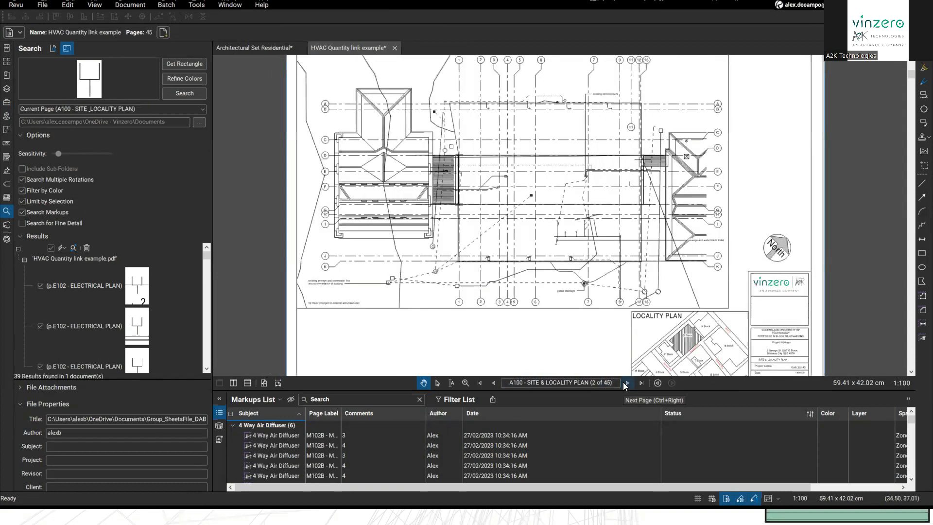
click(624, 382)
click(493, 383)
click(494, 382)
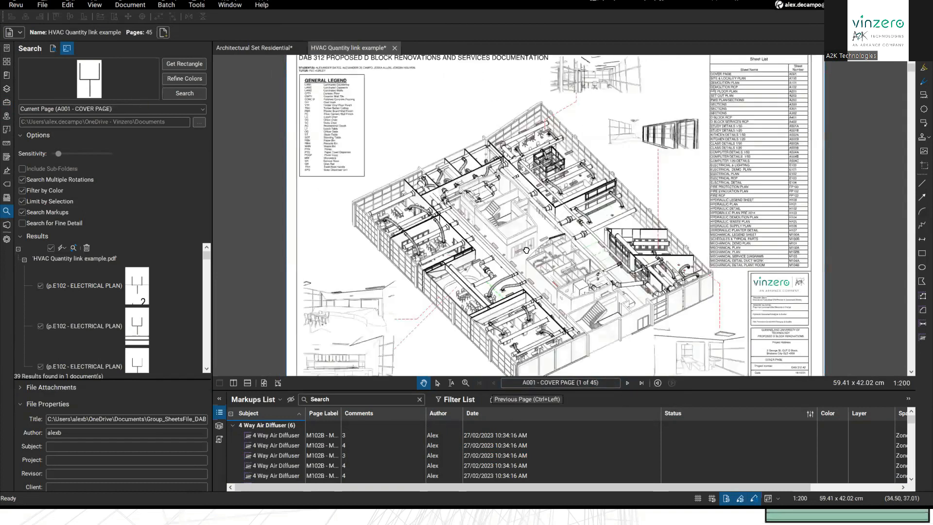
Step: Zoom and pan the cover page to frame the Sheet List table
scroll(650, 182, up, 1)
scroll(648, 159, up, 1)
drag(649, 160, 554, 195)
drag(628, 249, 562, 262)
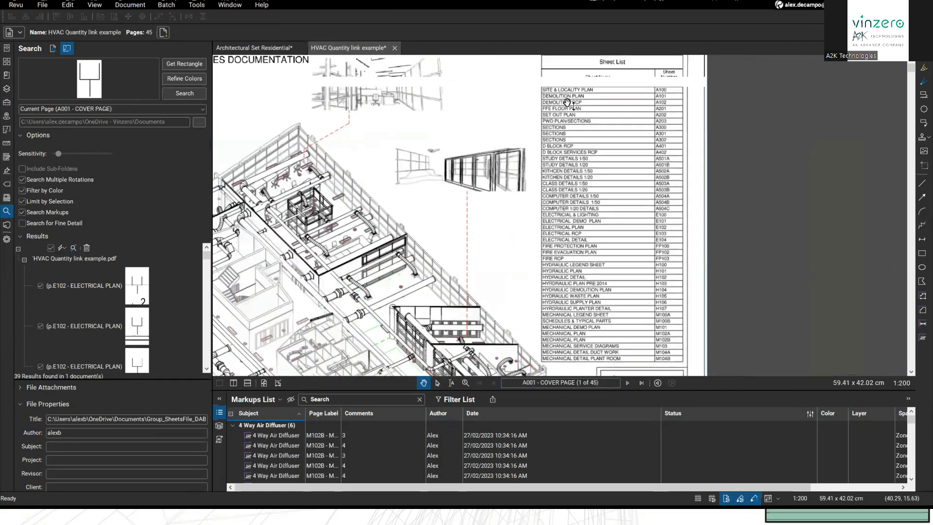
scroll(566, 162, down, 1)
drag(525, 171, 503, 173)
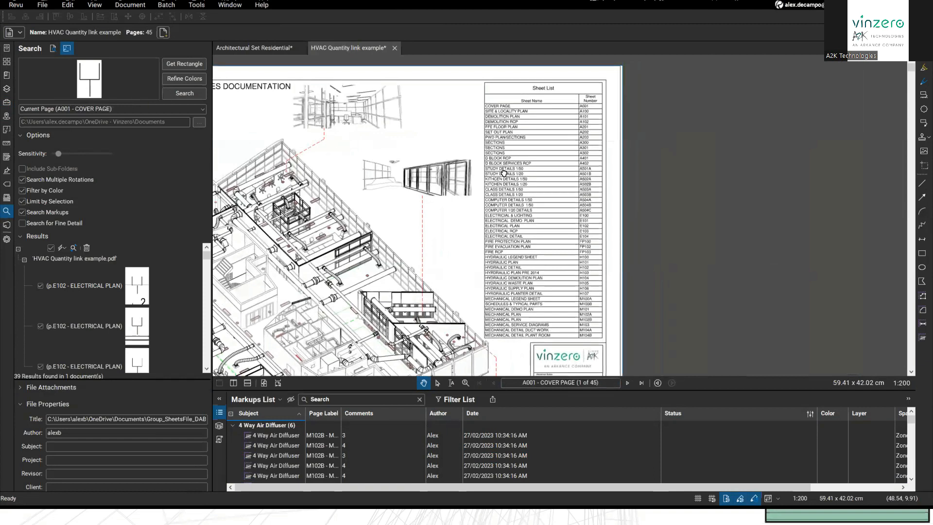
scroll(504, 172, up, 1)
drag(499, 173, 498, 177)
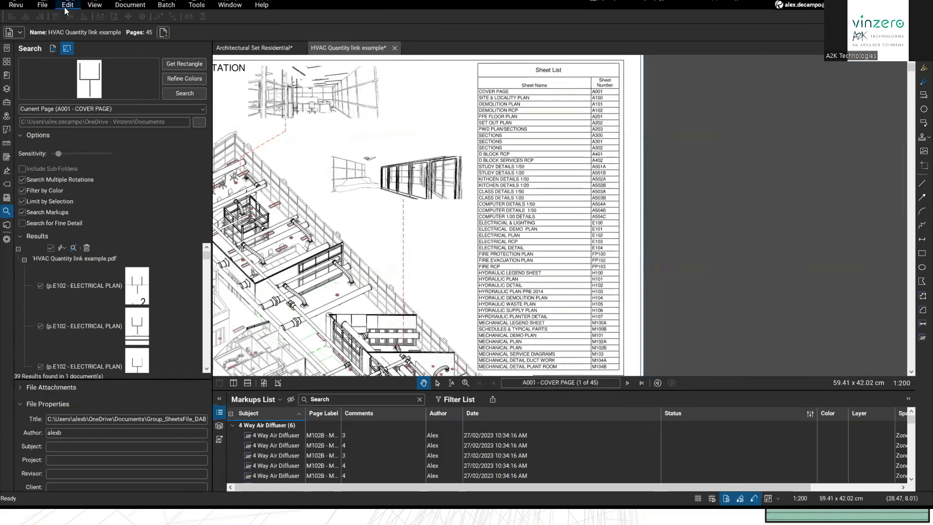
Step: Export the boxed Sheet List region as an Excel workbook saved to the Desktop
click(42, 5)
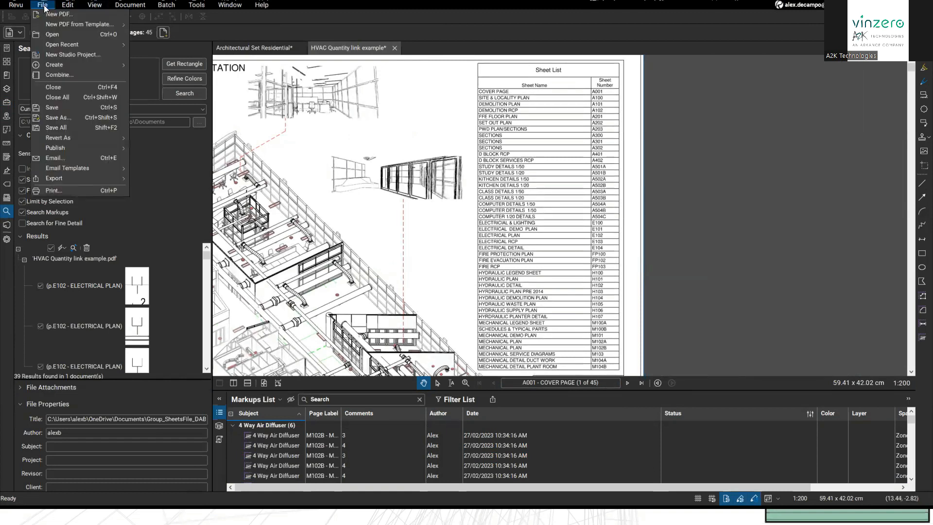
mouse_move(81, 180)
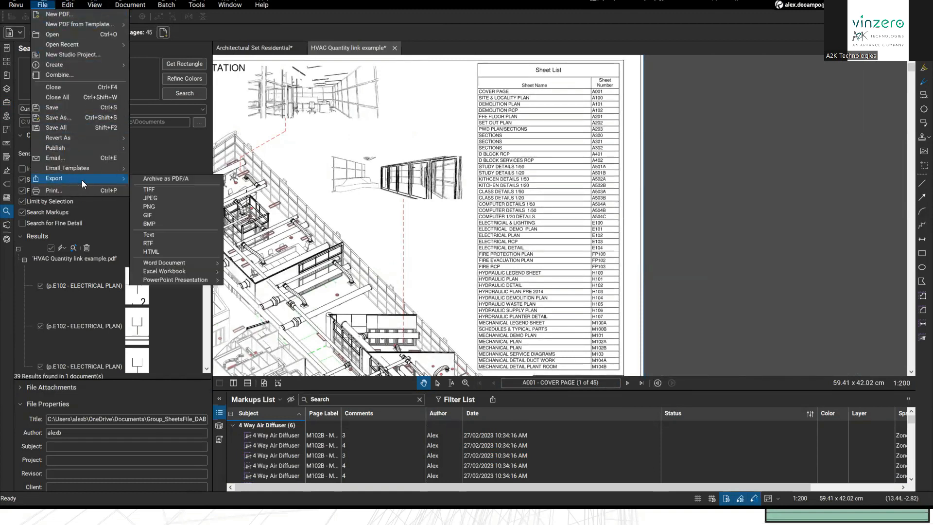
mouse_move(170, 265)
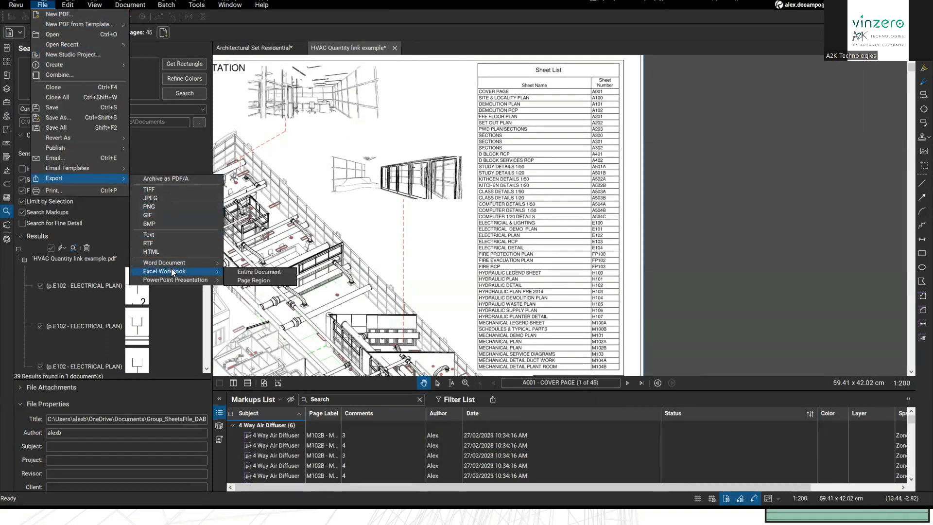
mouse_move(211, 271)
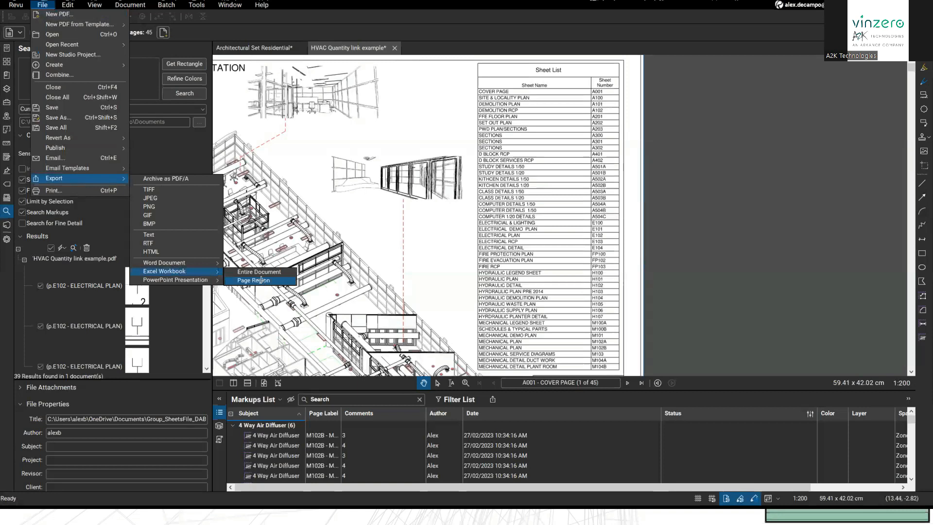
click(261, 280)
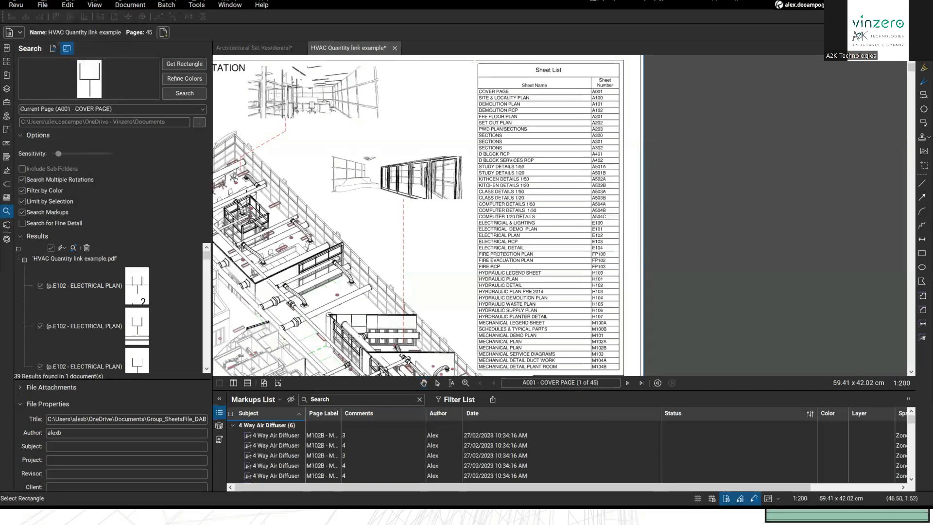
drag(476, 61, 616, 284)
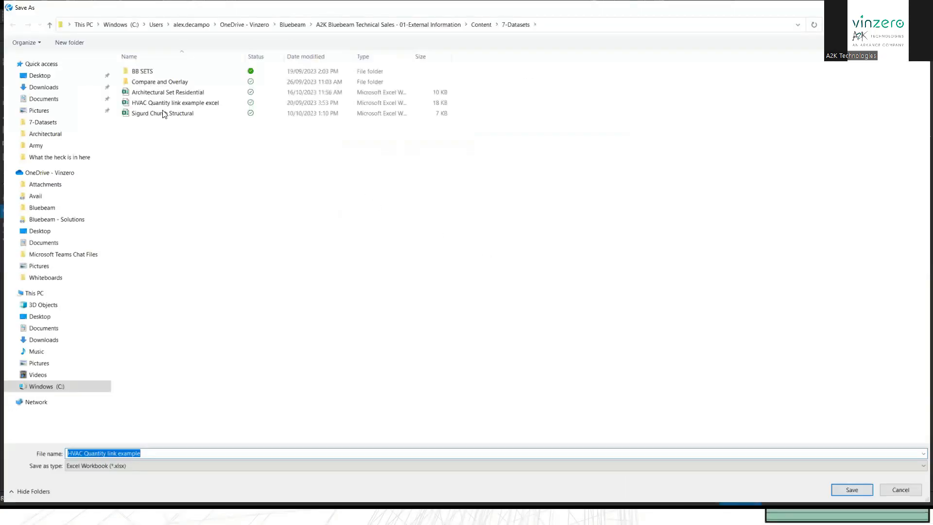
click(63, 77)
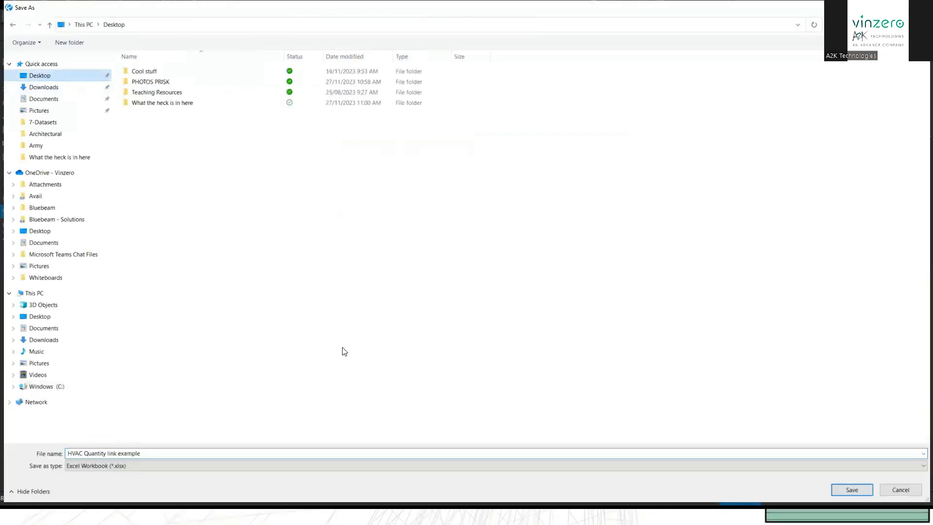
click(852, 489)
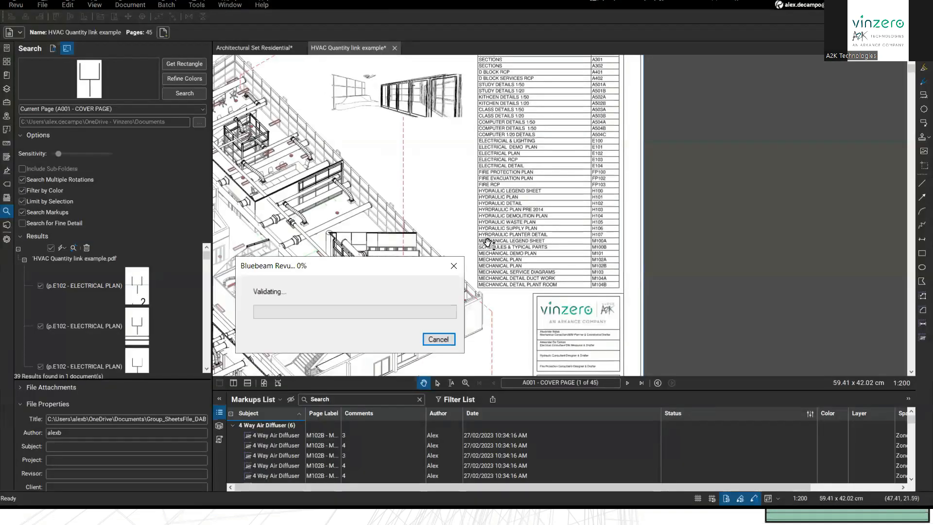
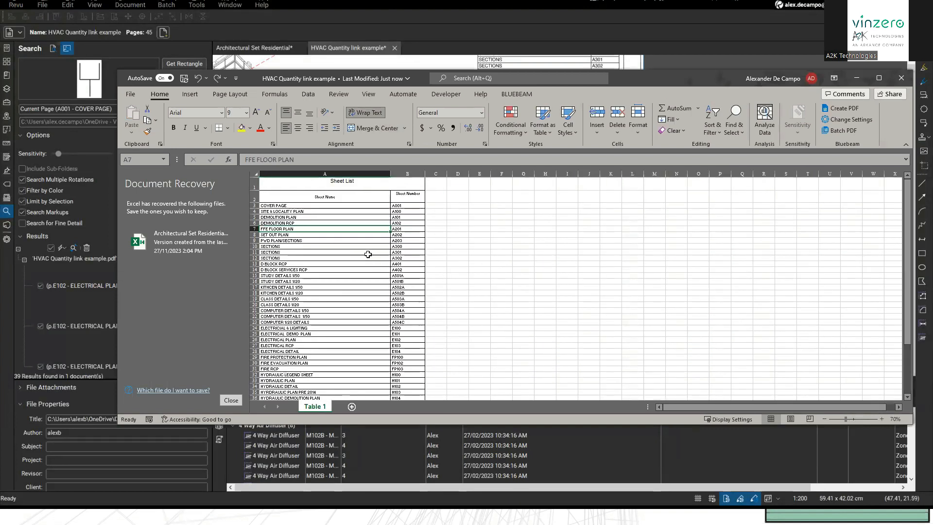
Step: Check the SET OUT PLAN and CLASS DETAILS 1/50 entries, then close Excel, discarding the recovered files
click(323, 236)
click(322, 299)
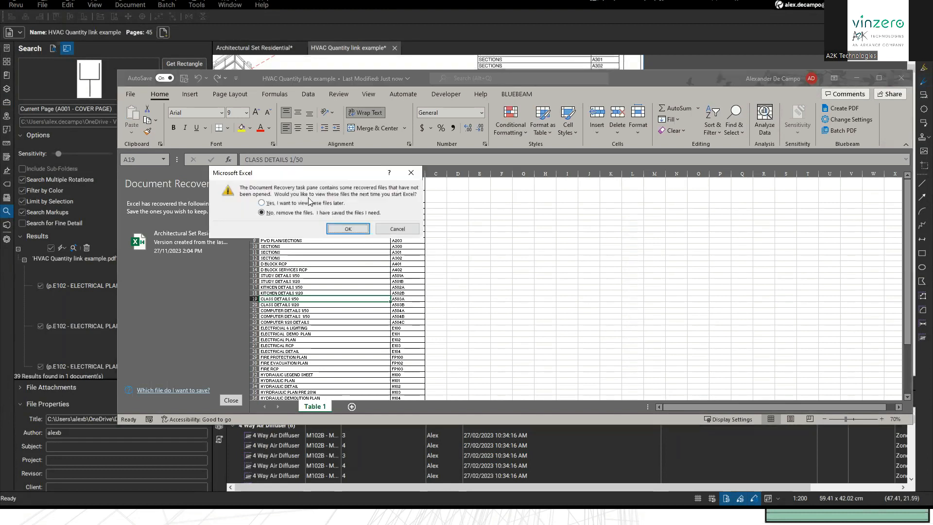
click(352, 231)
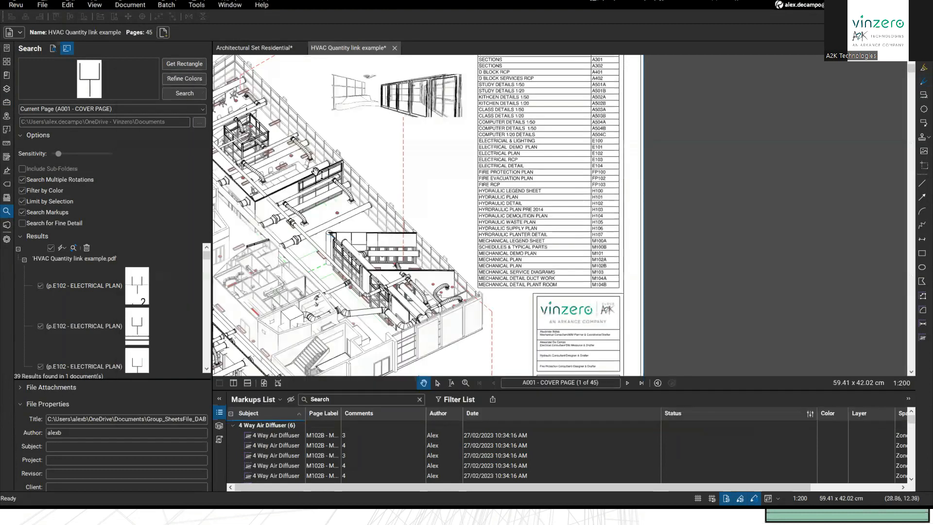
Step: Open Sigurd Church Structural.pdf from the recent files list
click(257, 48)
drag(330, 149, 422, 161)
click(7, 47)
click(61, 146)
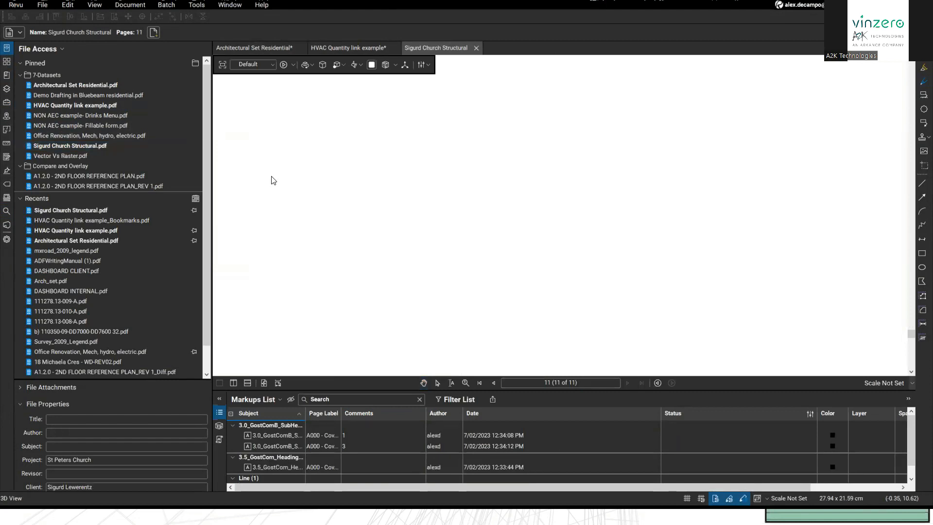
Step: Go to page 1, the cover sheet, and frame the room schedules and keynote legend
click(534, 381)
text(1)
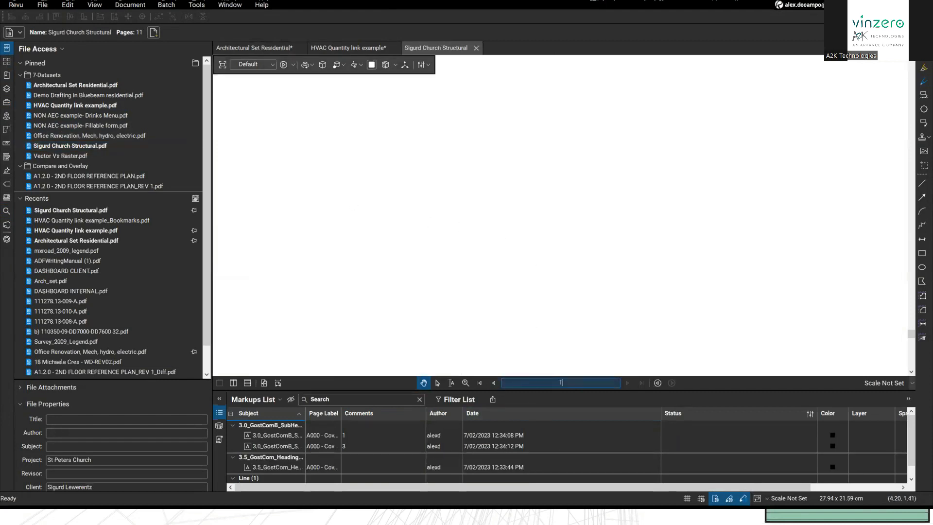
key(Return)
scroll(537, 301, down, 4)
scroll(510, 202, down, 7)
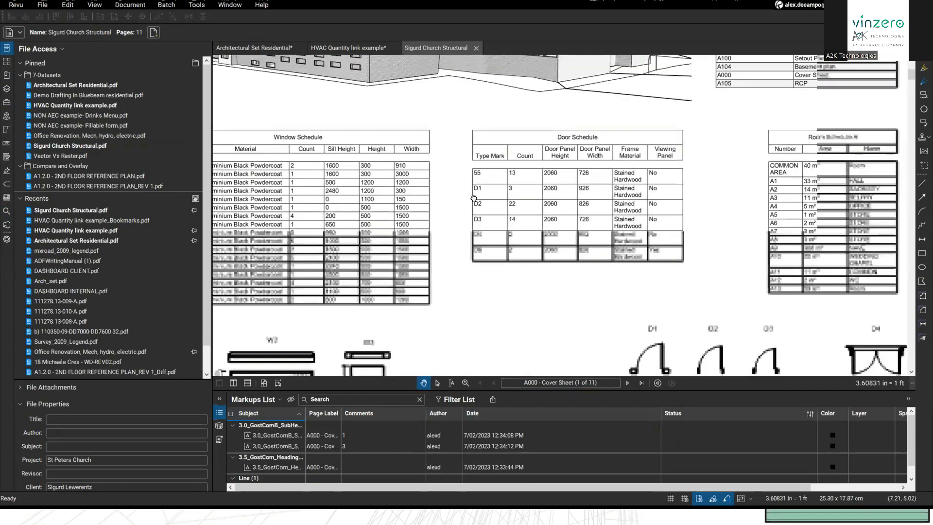
scroll(474, 199, down, 5)
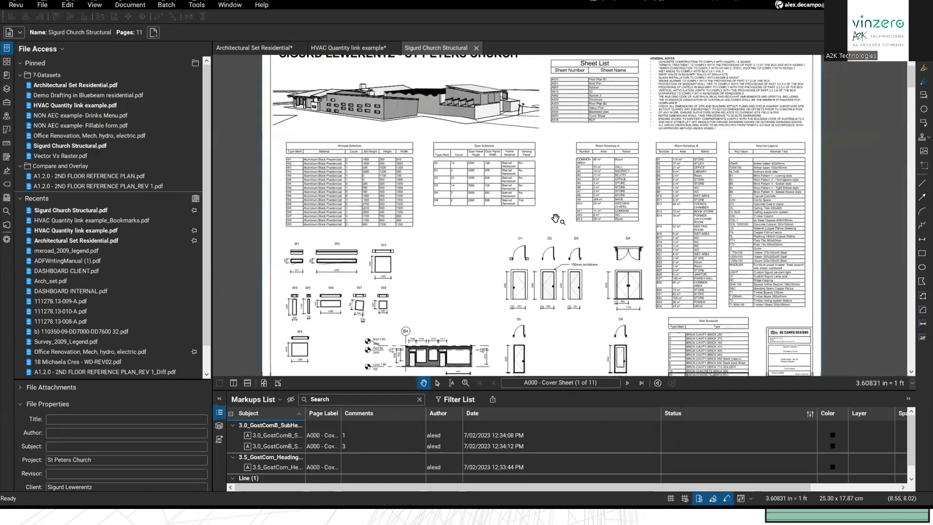
scroll(556, 218, up, 5)
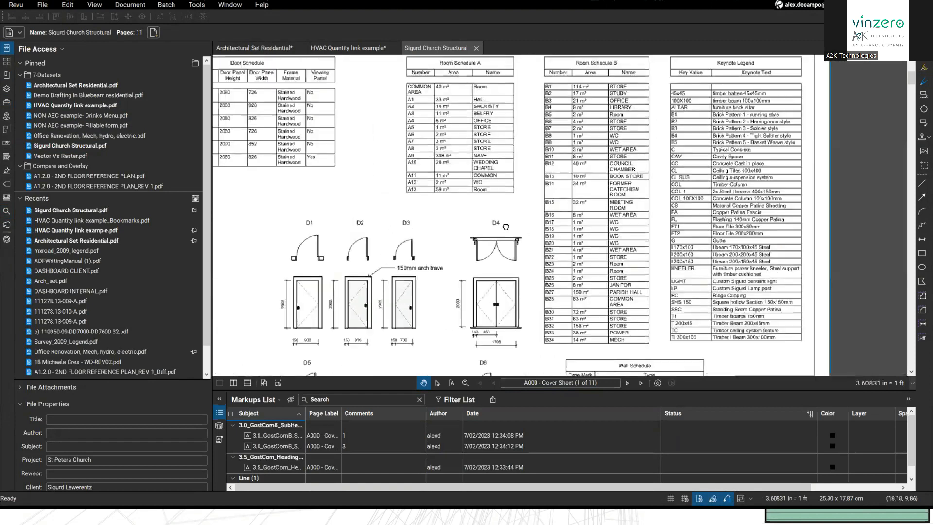
scroll(506, 227, up, 3)
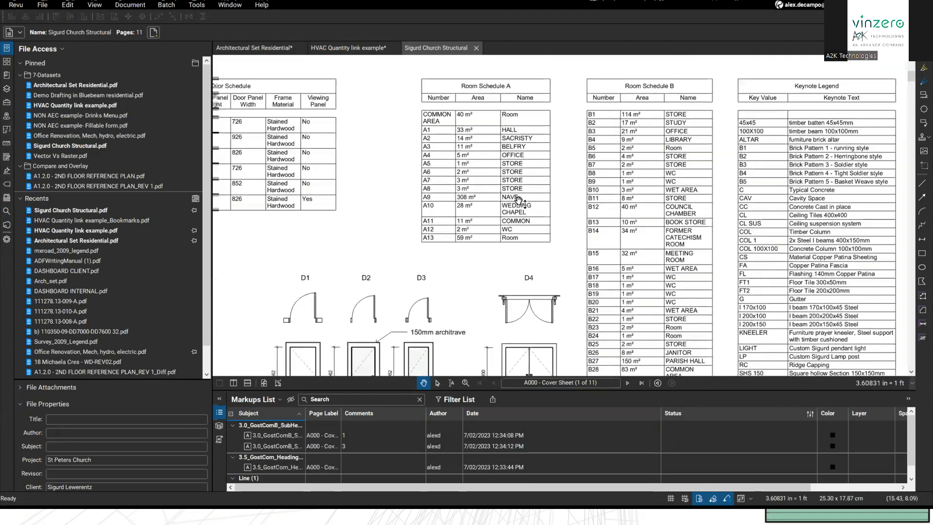
drag(518, 200, 547, 235)
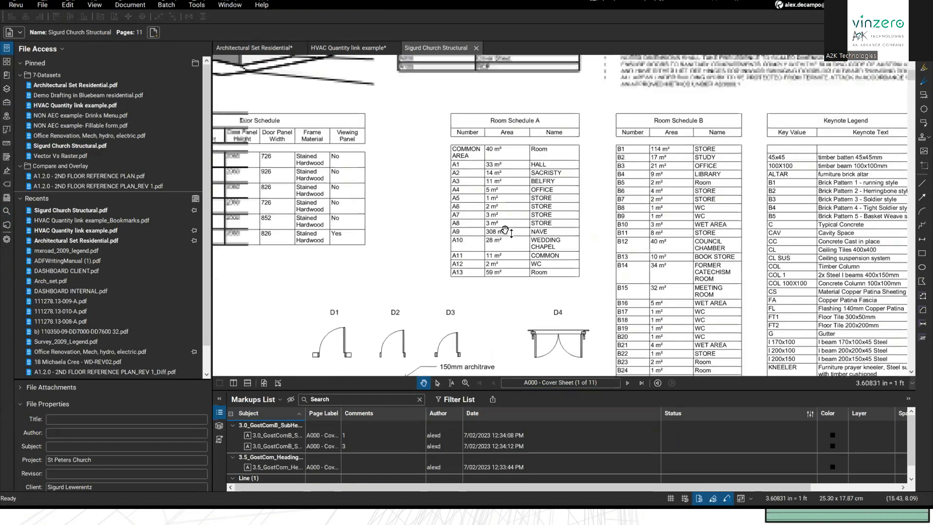
Step: Export Room Schedule A as a page region to Sigurd Church Structural.xlsx in 7-Datasets, replacing the existing file
click(93, 6)
mouse_move(42, 5)
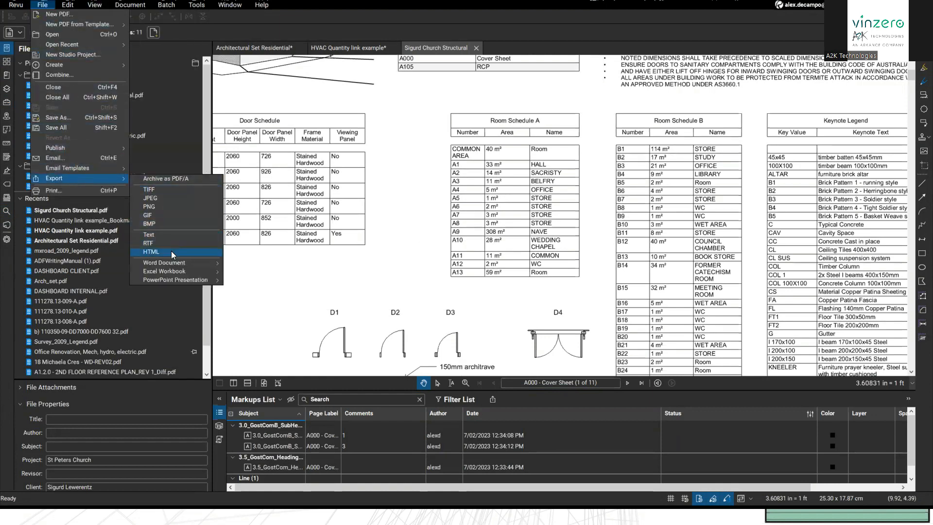
mouse_move(170, 271)
click(253, 282)
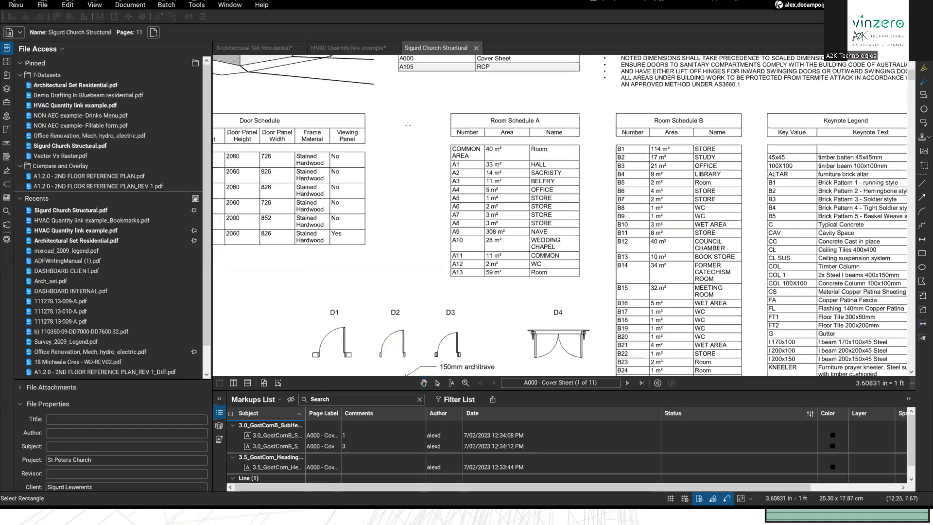
drag(448, 109, 586, 290)
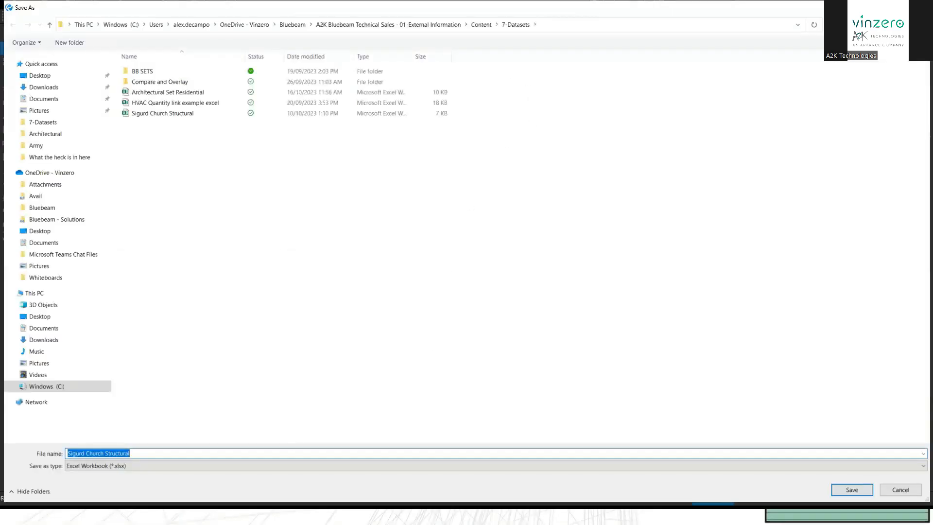
click(847, 489)
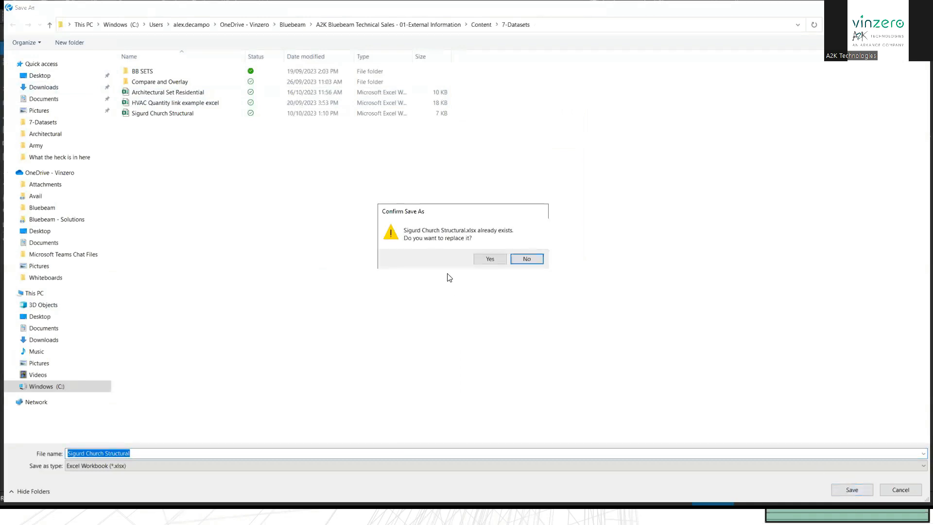
click(489, 259)
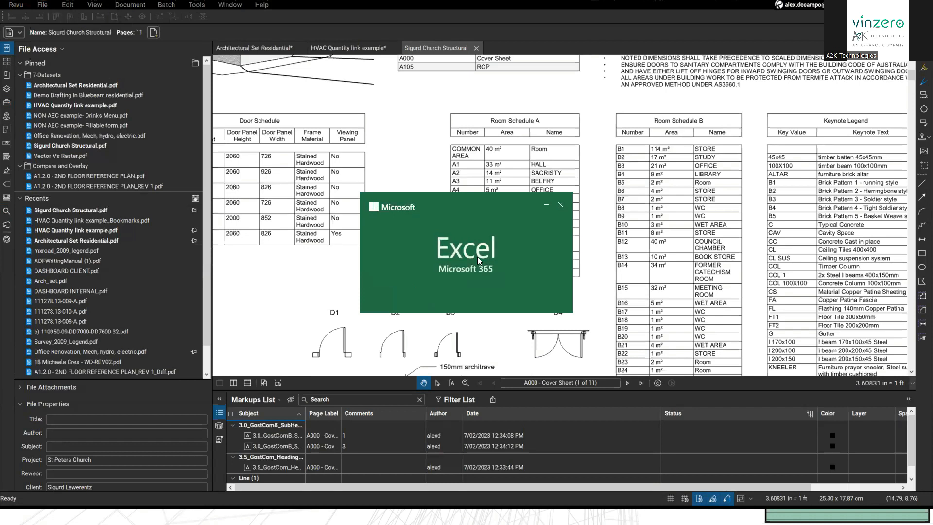
Step: Check the exported room numbers and areas, such as A9 at 308 m², then close Excel
ctrl+scroll(178, 264, up, 10)
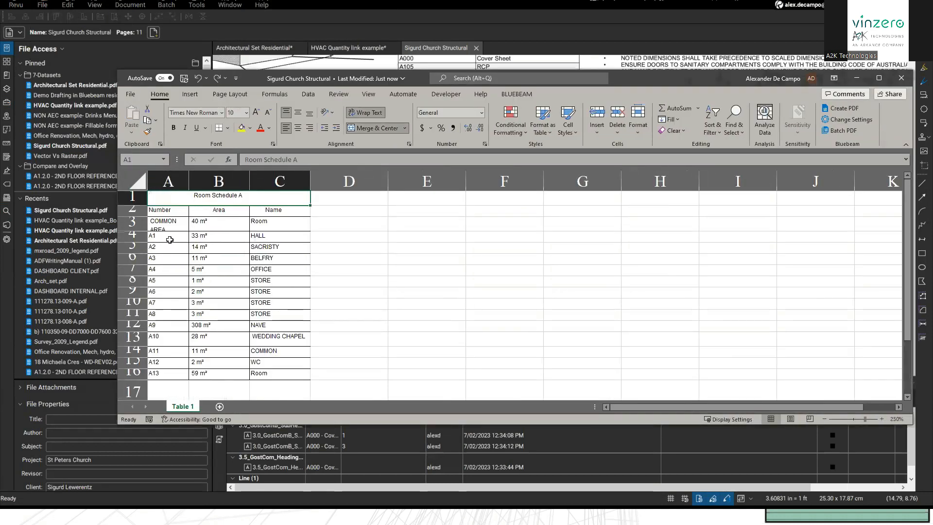
click(169, 240)
key(Down)
click(196, 249)
key(Down)
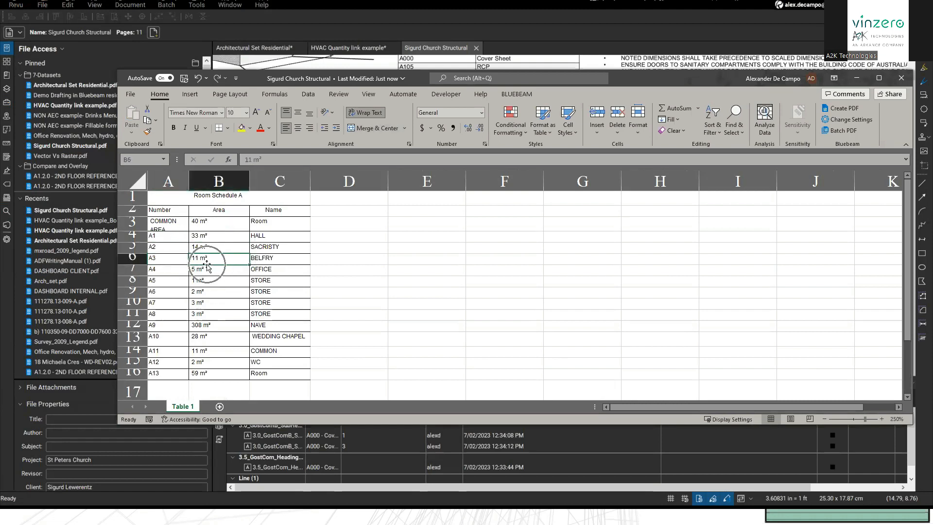
click(198, 325)
click(186, 326)
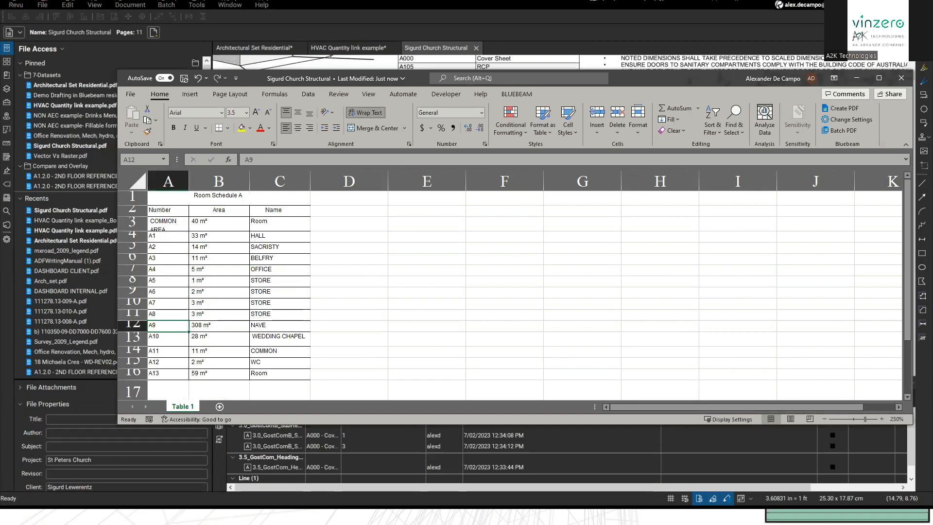
click(901, 78)
scroll(543, 268, down, 5)
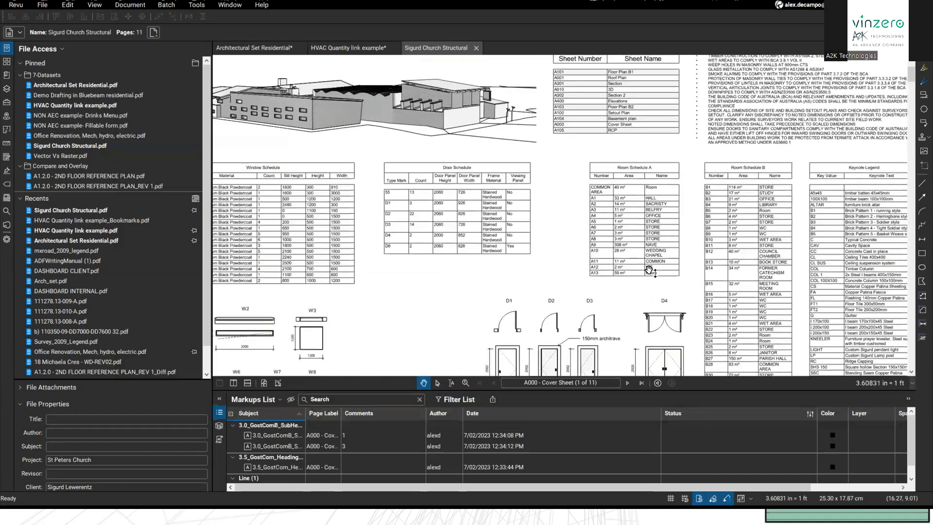
Step: Switch to the HVAC Quantity link example cover page and show its thumbnails and sheet bookmarks
scroll(650, 270, down, 2)
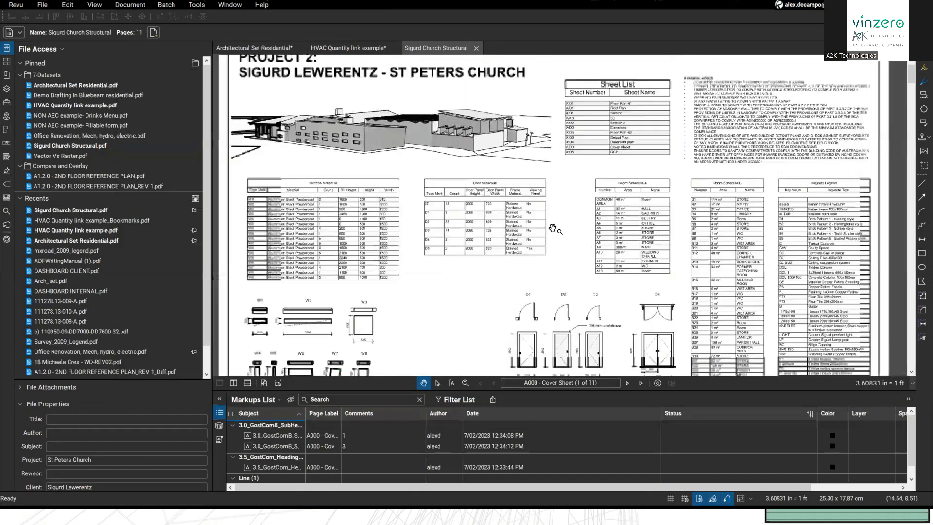
click(327, 47)
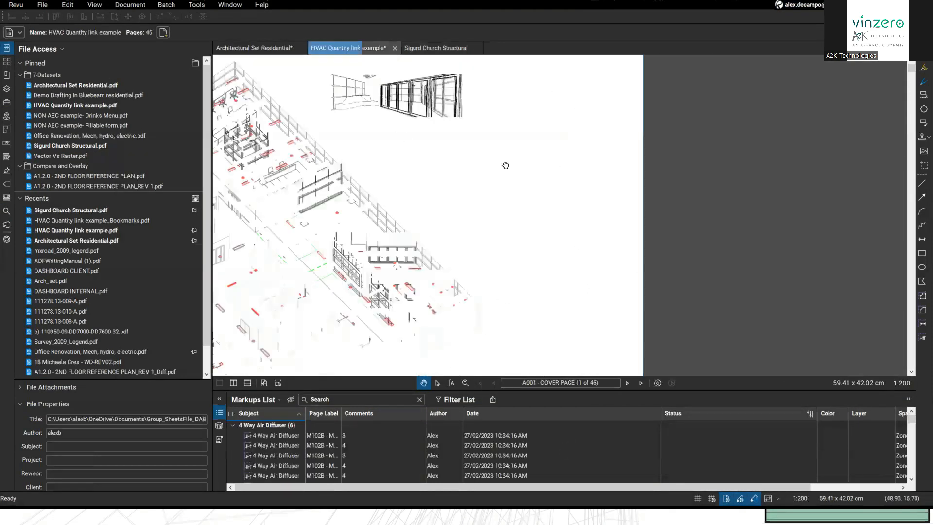
drag(521, 116, 525, 118)
drag(597, 184, 616, 191)
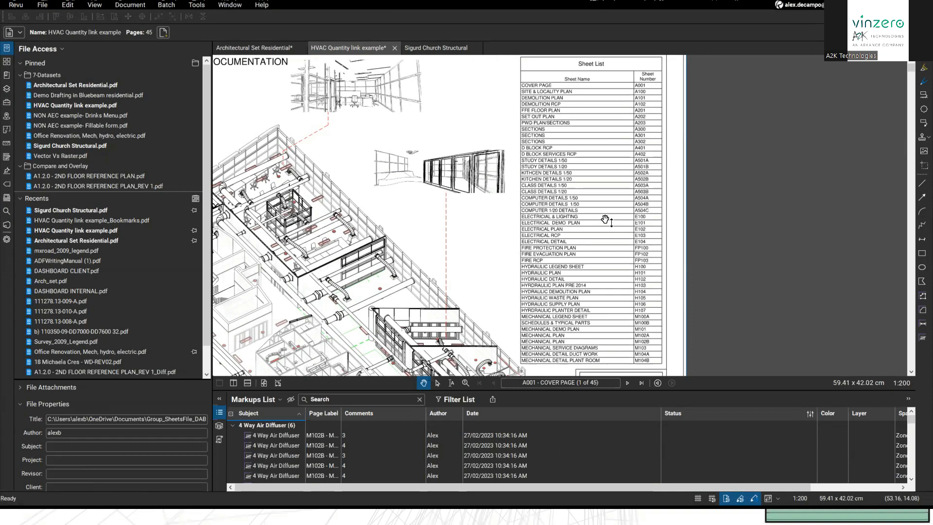
scroll(536, 175, up, 2)
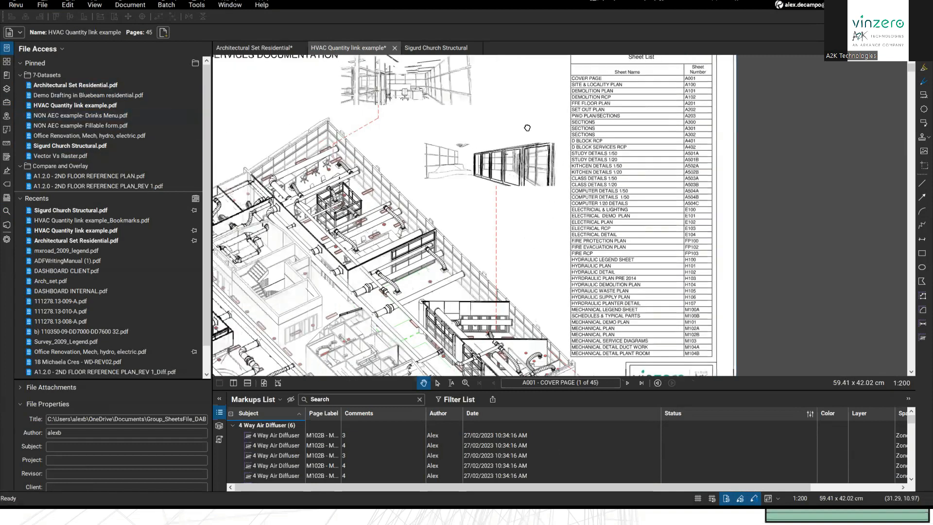
scroll(536, 175, down, 2)
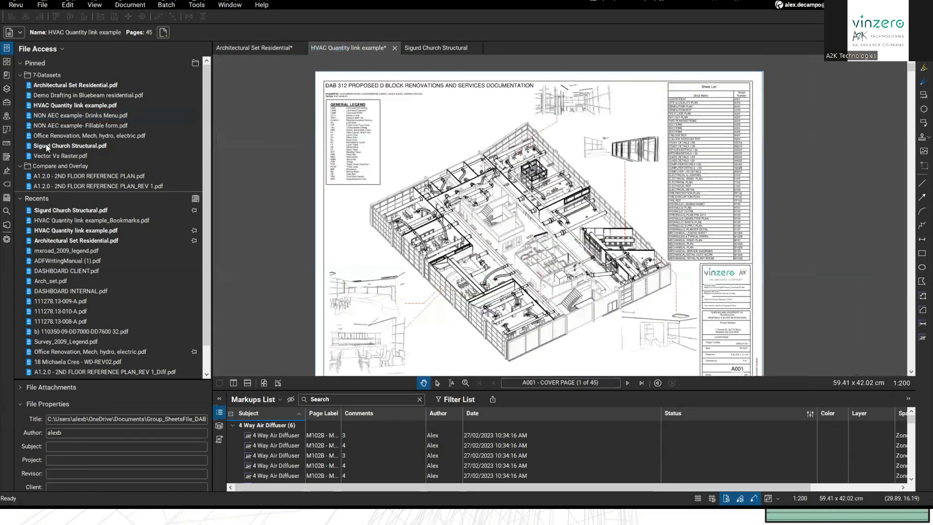
key(alt+t)
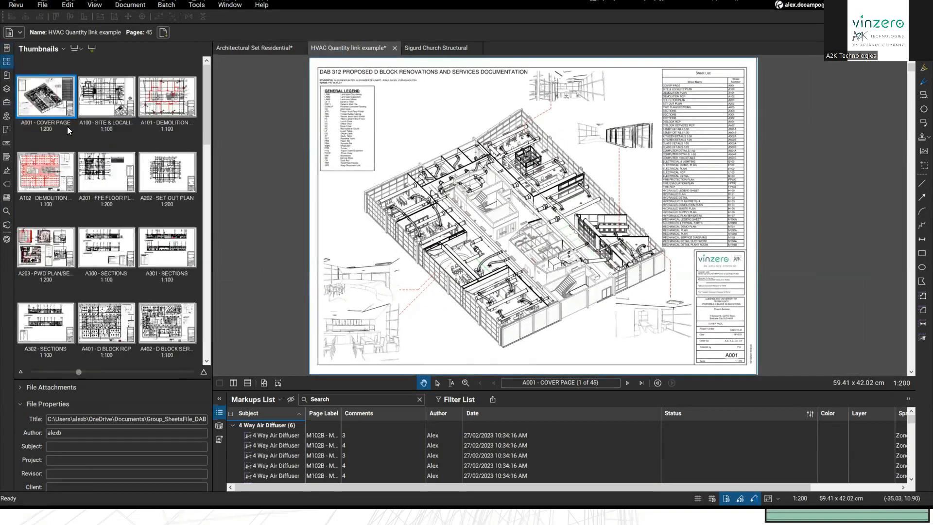
click(6, 76)
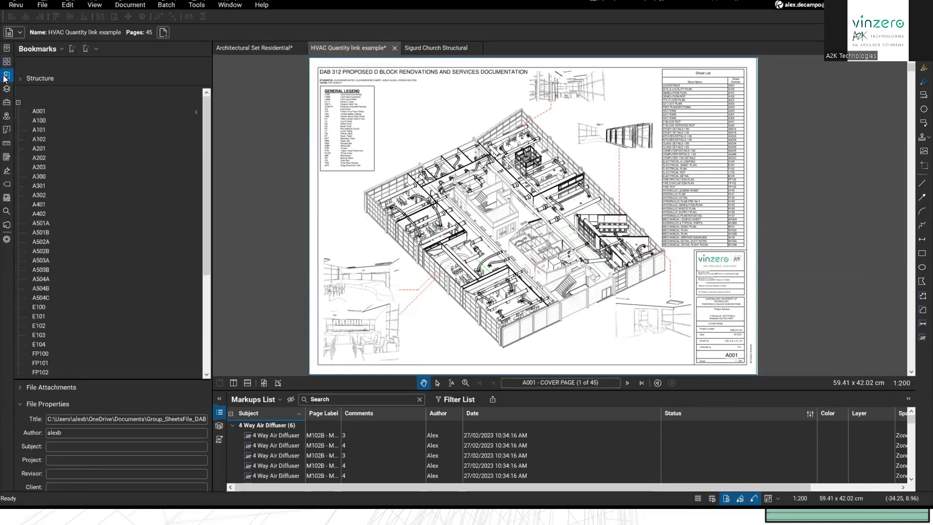
Step: Delete all the existing sheet bookmarks from the list
click(41, 112)
key(ctrl+a)
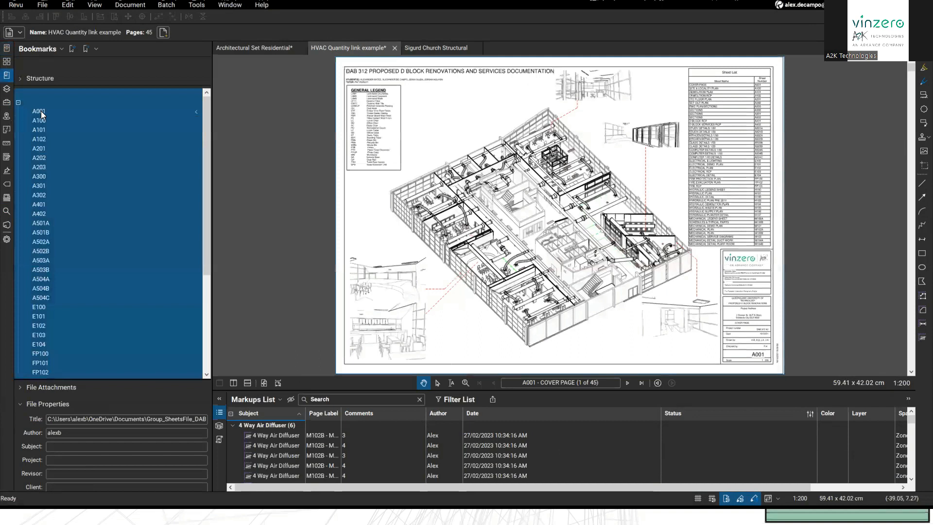
key(Delete)
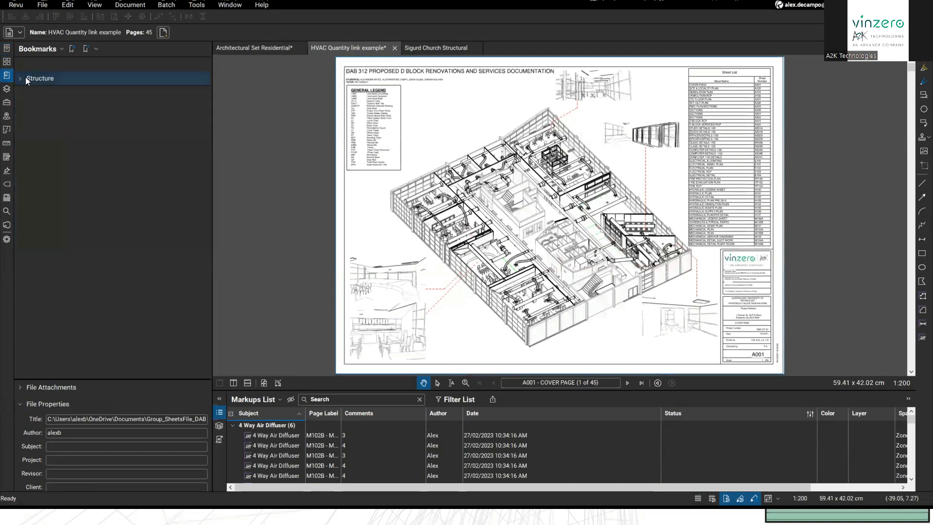
click(6, 76)
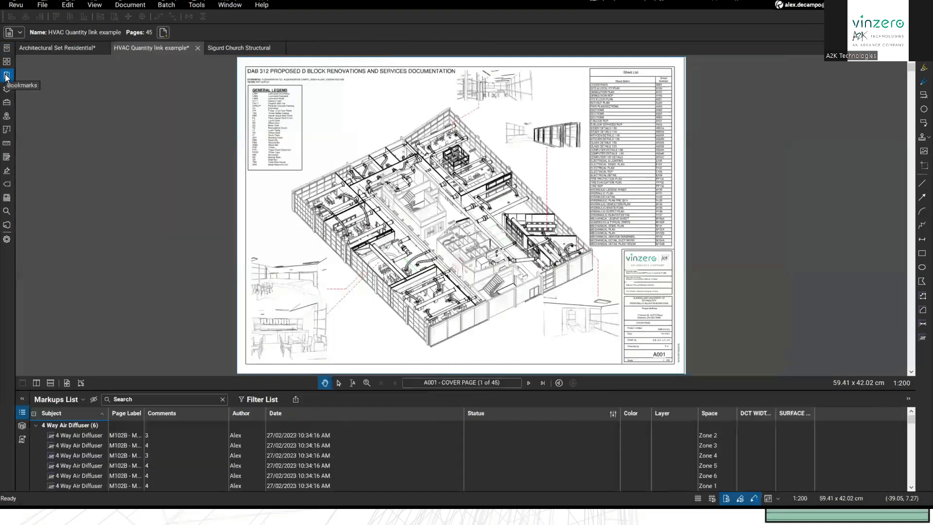
click(7, 75)
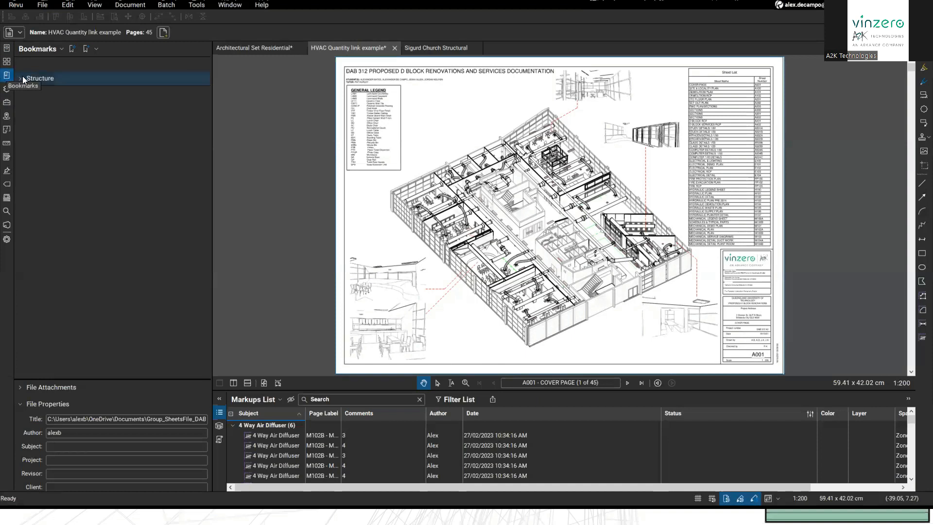
click(19, 78)
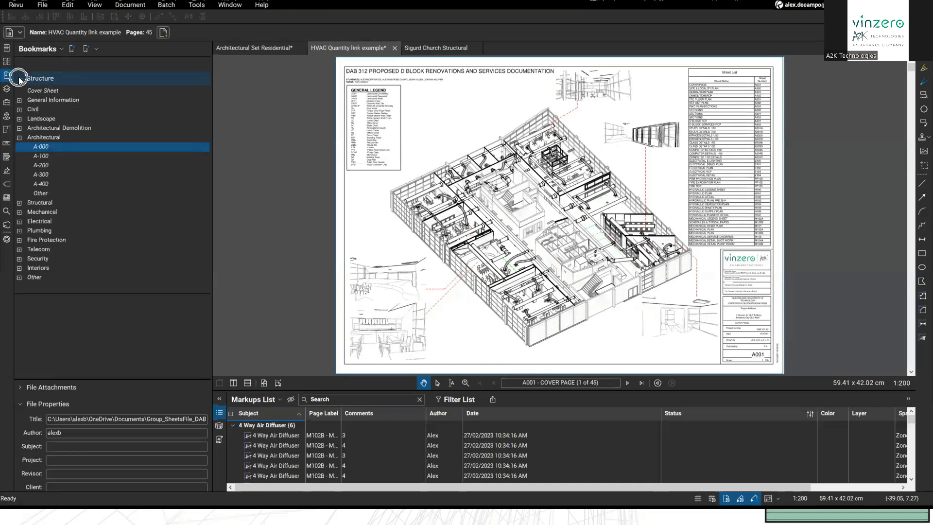
click(19, 77)
Step: Apply the Construction Documents structure and review its Landscape, Architectural and Electrical categories
click(57, 51)
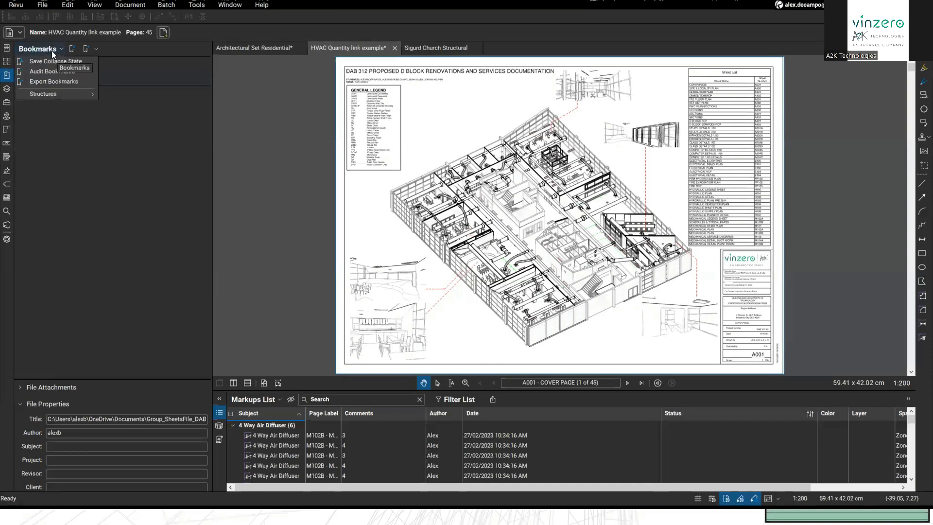
mouse_move(53, 95)
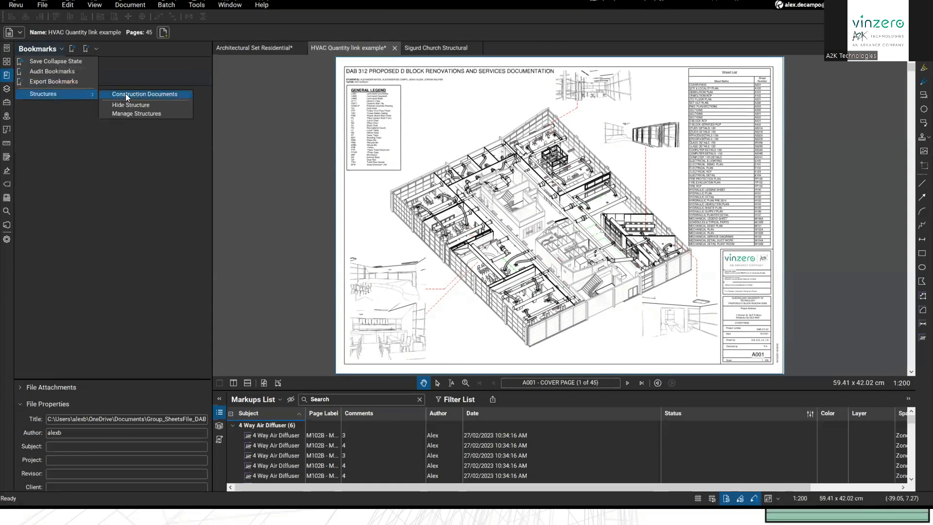
click(125, 93)
click(44, 79)
click(20, 79)
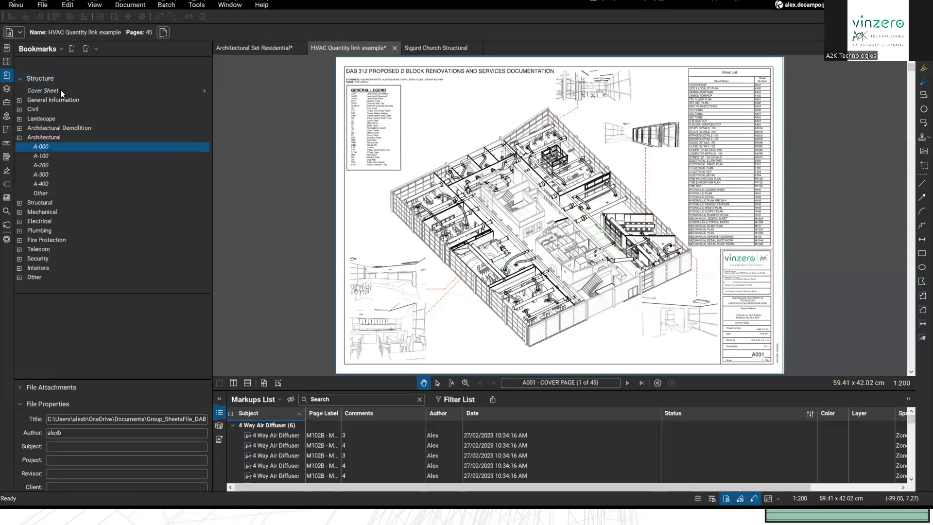
click(19, 137)
click(19, 129)
click(19, 128)
click(19, 119)
click(19, 119)
click(19, 165)
click(19, 165)
Step: Review the bookmark management options and shift the page to show the title block
click(37, 74)
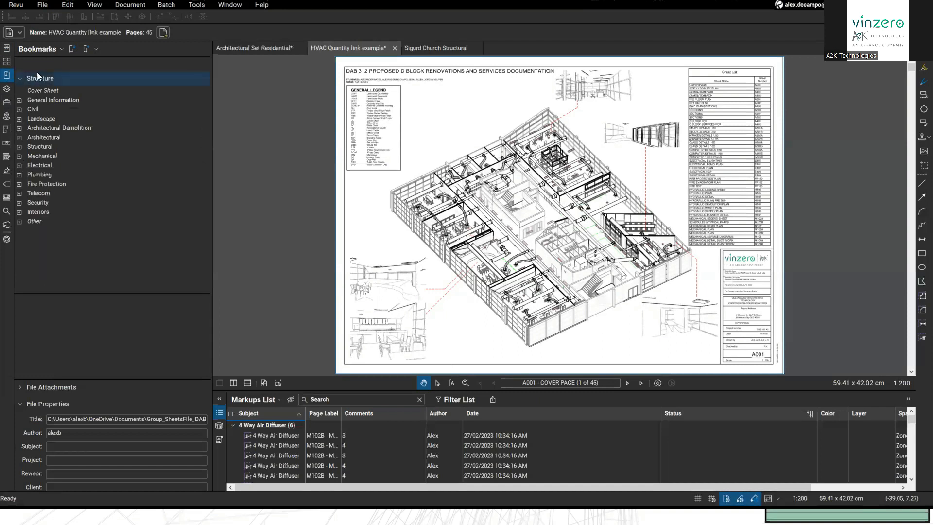
click(57, 48)
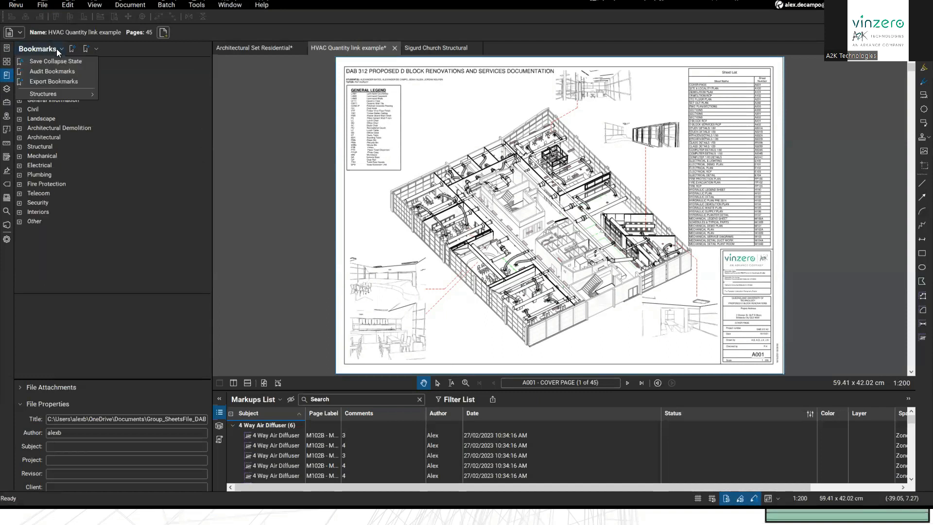
click(57, 48)
drag(731, 276, 681, 248)
click(62, 51)
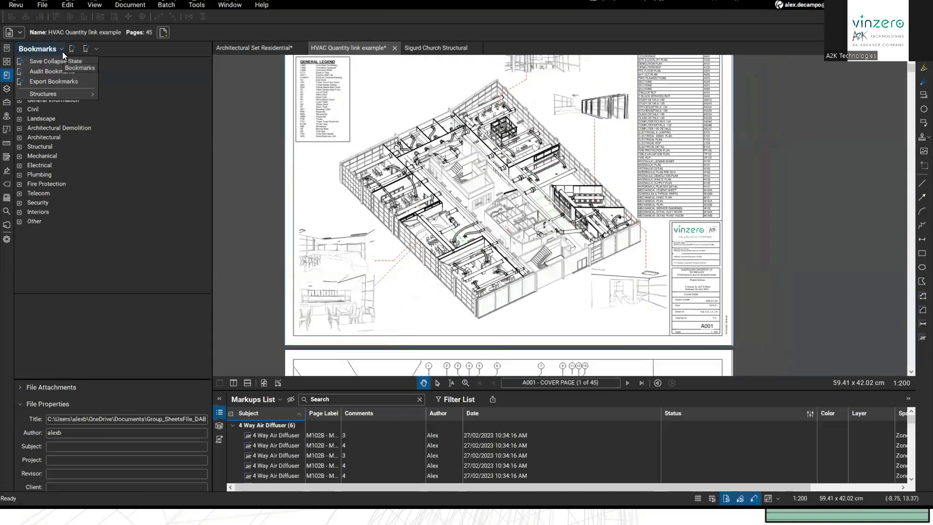
click(64, 49)
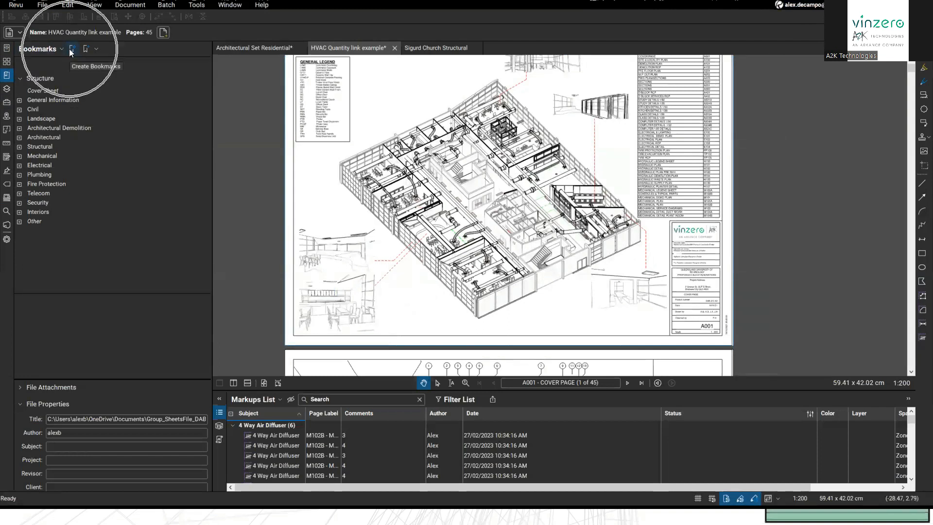
Step: Set the A001 sheet-number box as the first page region for bookmark names
click(70, 49)
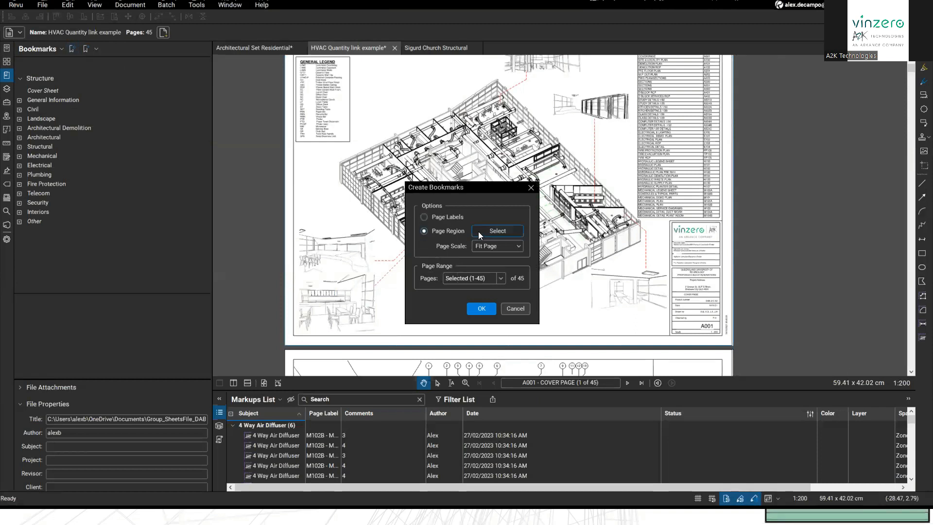
click(497, 230)
scroll(636, 311, up, 10)
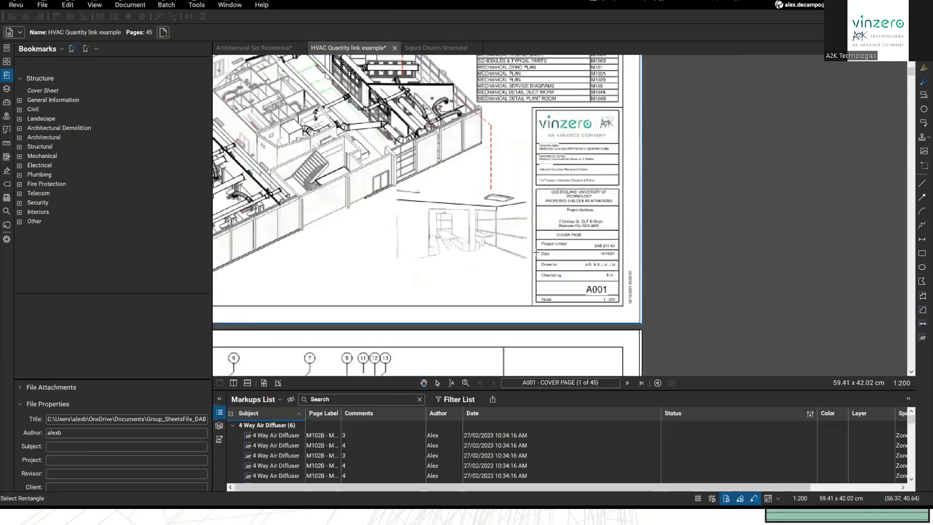
drag(346, 226, 688, 280)
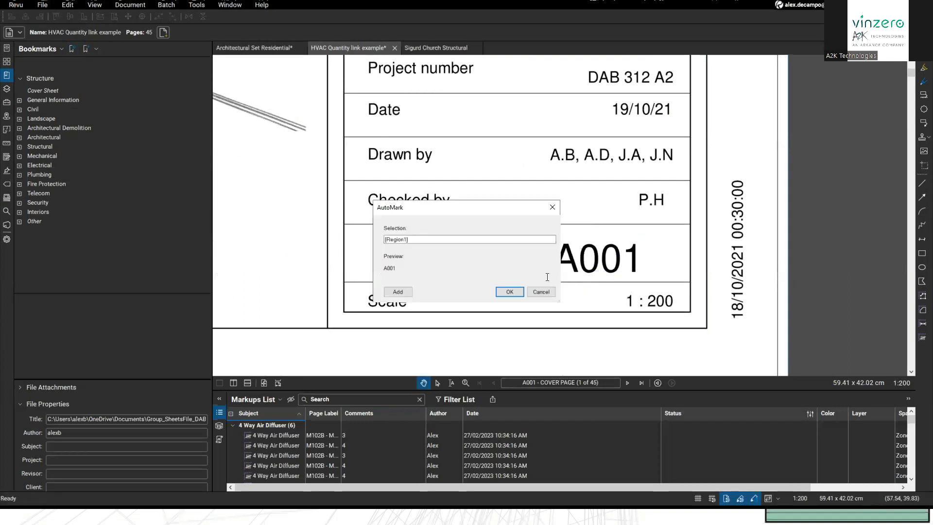
click(441, 240)
Step: Add the COVER PAGE title as a second region and generate bookmarks for pages 1–45
click(398, 294)
scroll(529, 273, down, 4)
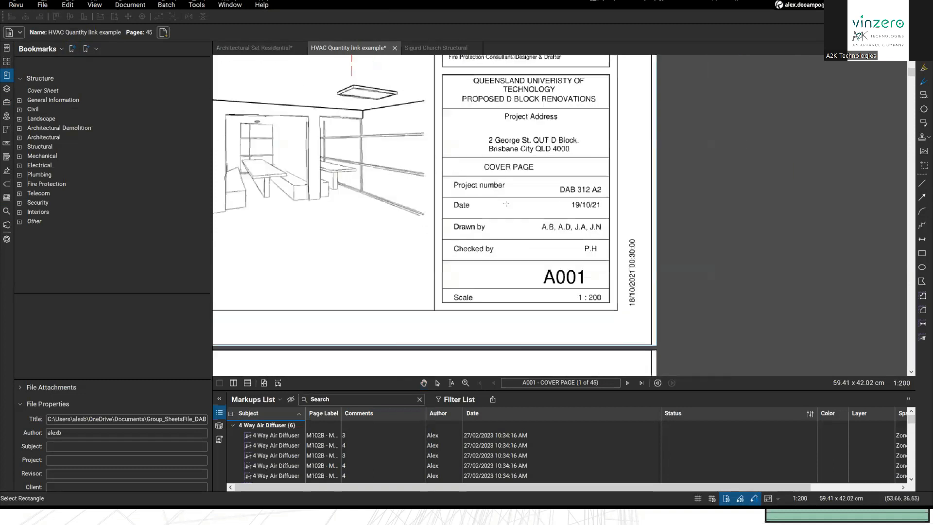
scroll(502, 170, up, 4)
drag(388, 140, 724, 180)
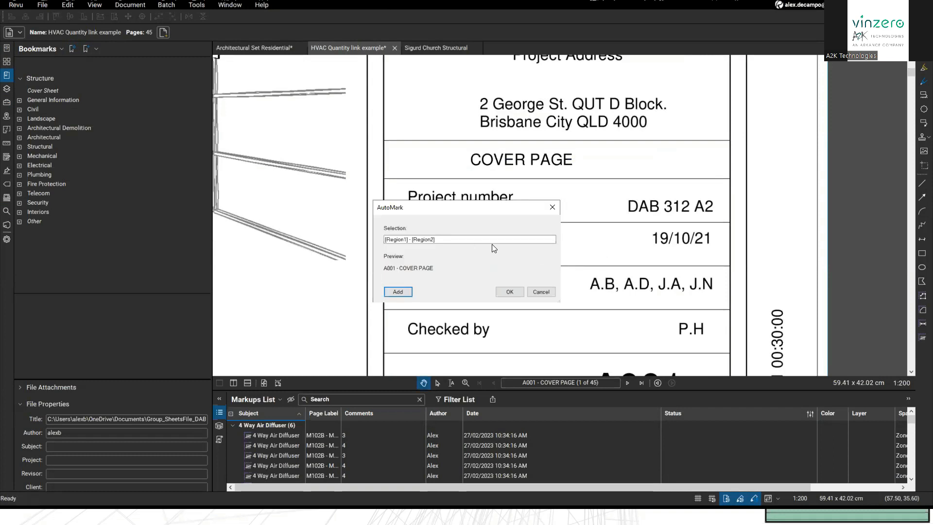
click(508, 291)
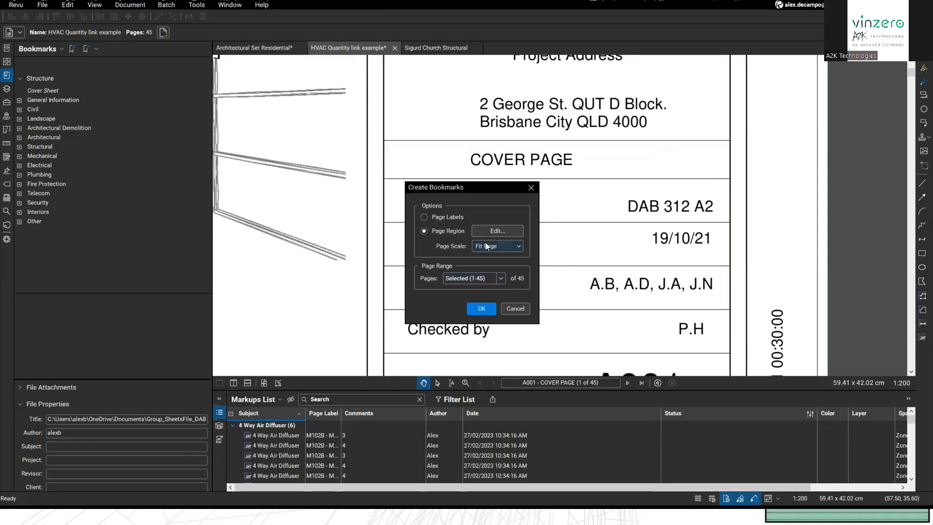
click(478, 306)
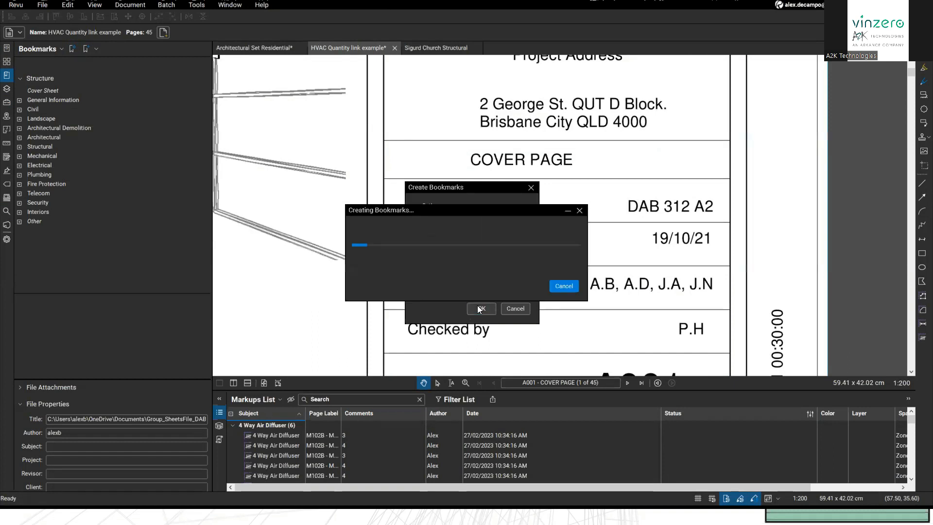
scroll(97, 302, down, 2)
scroll(87, 310, up, 2)
Step: Enlarge the bookmark list, jump to the cover page, and revisit the Create Bookmarks settings unchanged
drag(60, 294, 59, 138)
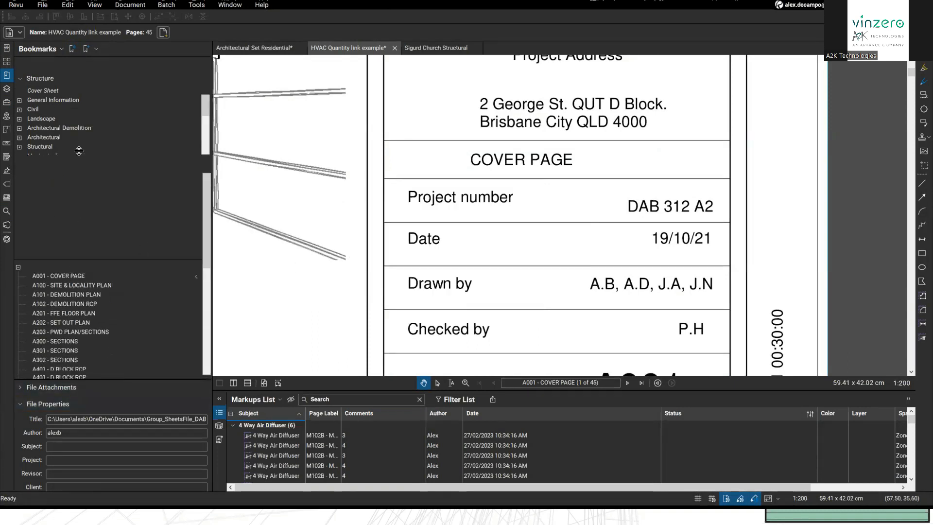
click(38, 154)
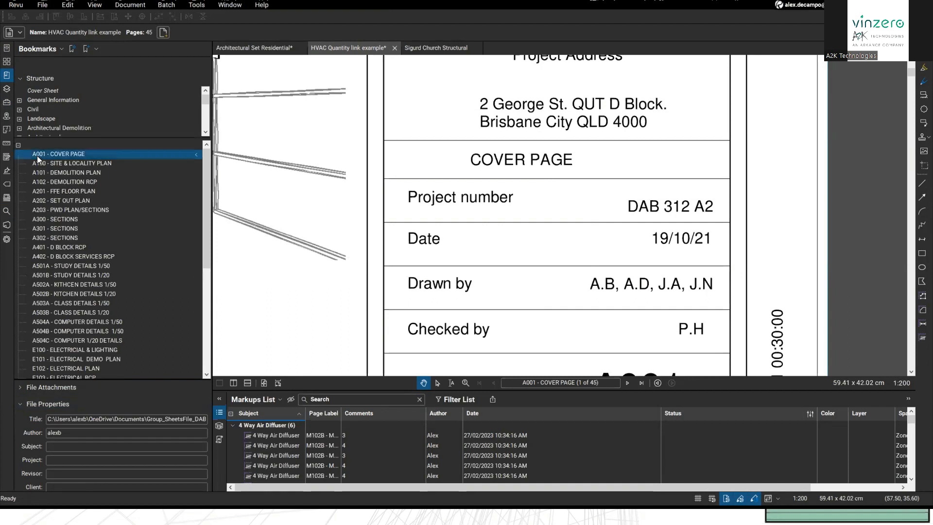
scroll(67, 174, down, 1)
scroll(67, 173, down, 6)
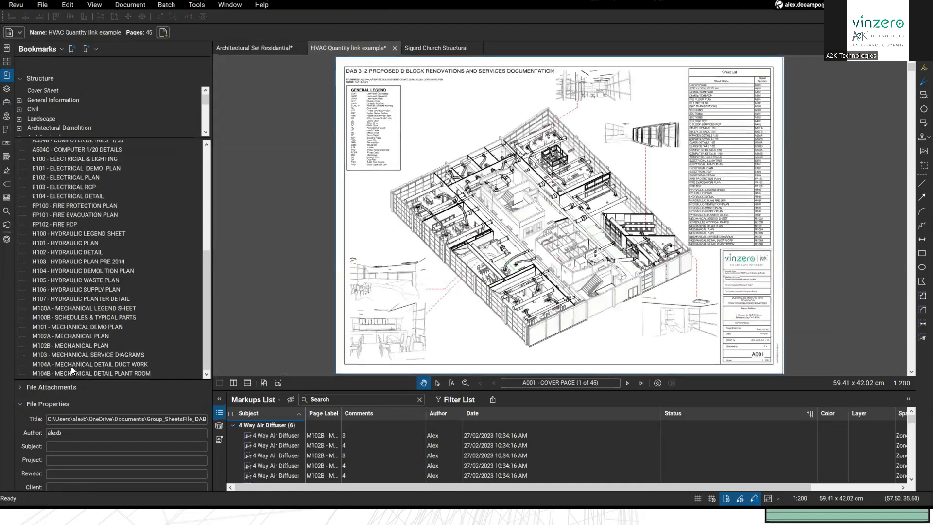
scroll(72, 364, up, 7)
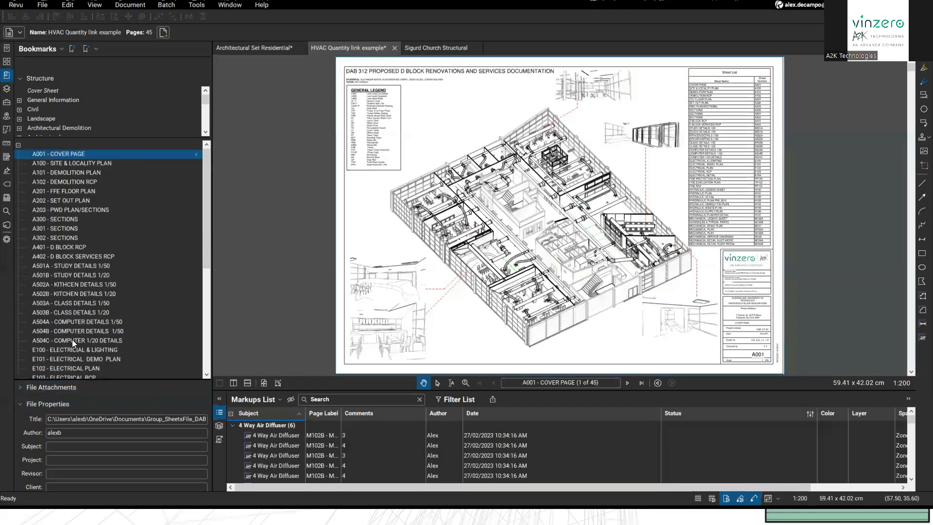
click(59, 49)
click(72, 49)
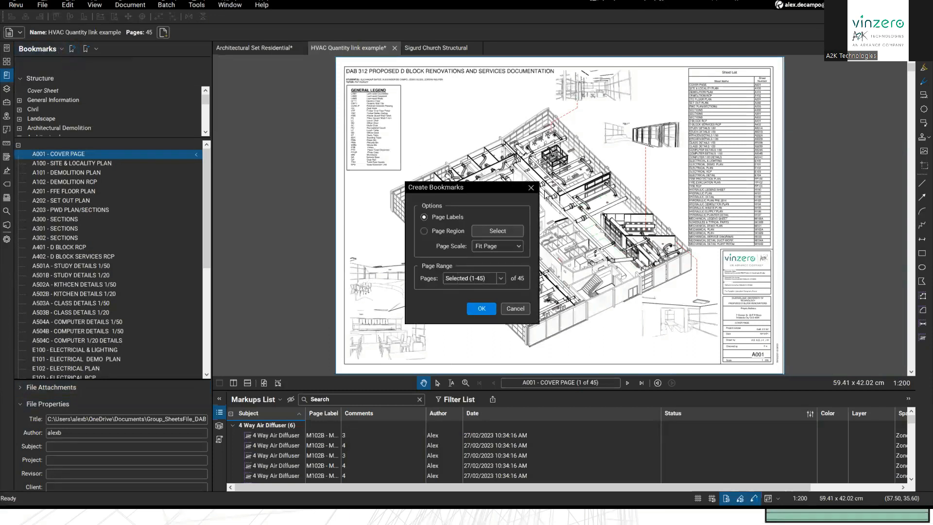
click(532, 188)
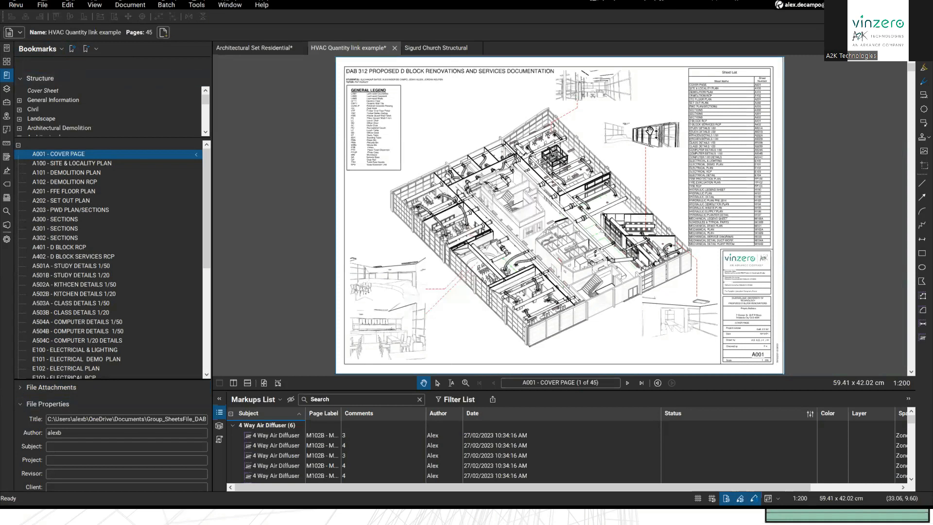
Step: Export the bookmarks with Index style and review the available Format options
click(93, 50)
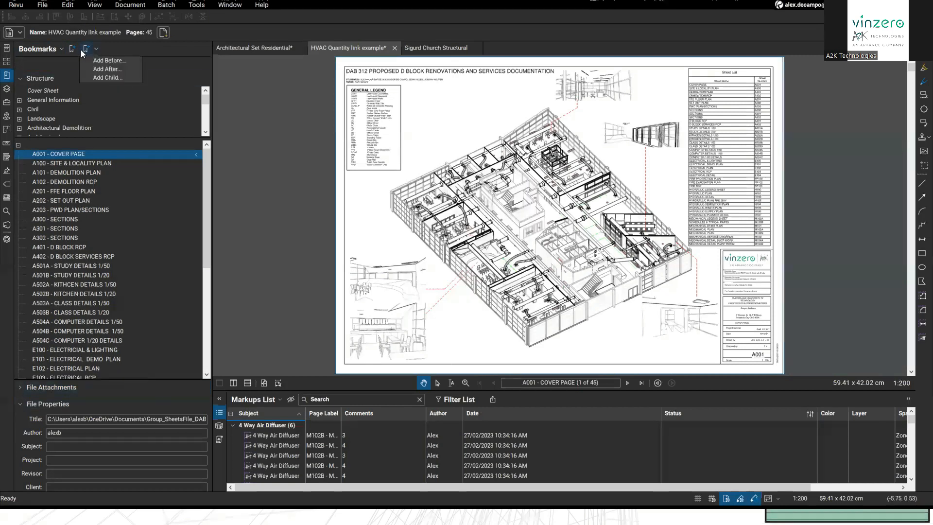
click(60, 46)
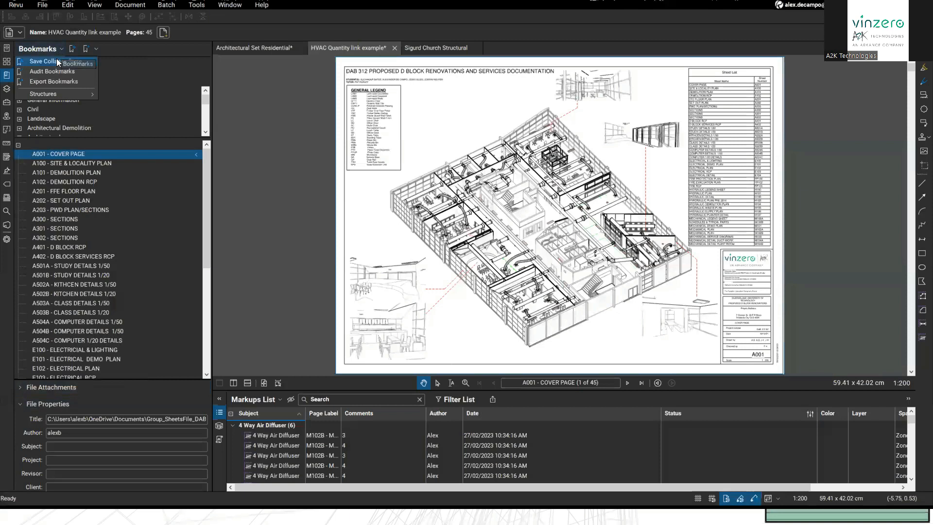
click(75, 82)
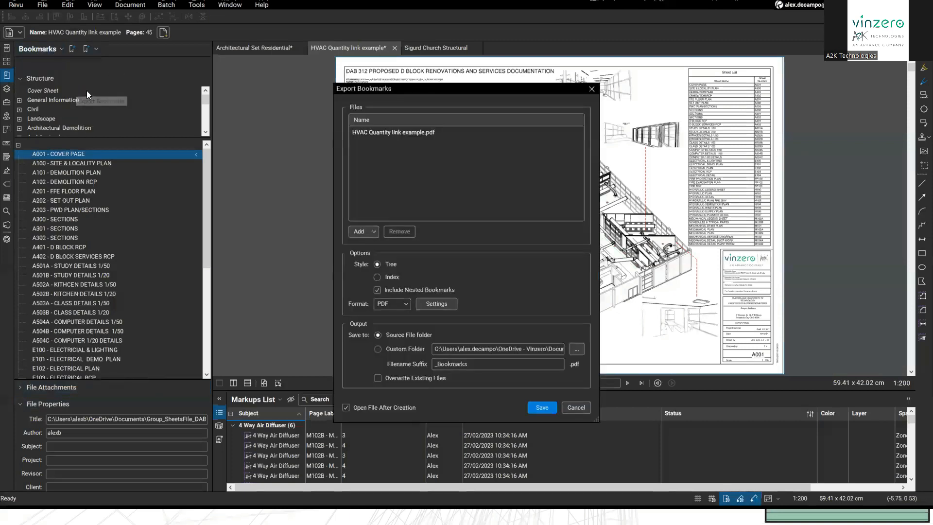
click(378, 276)
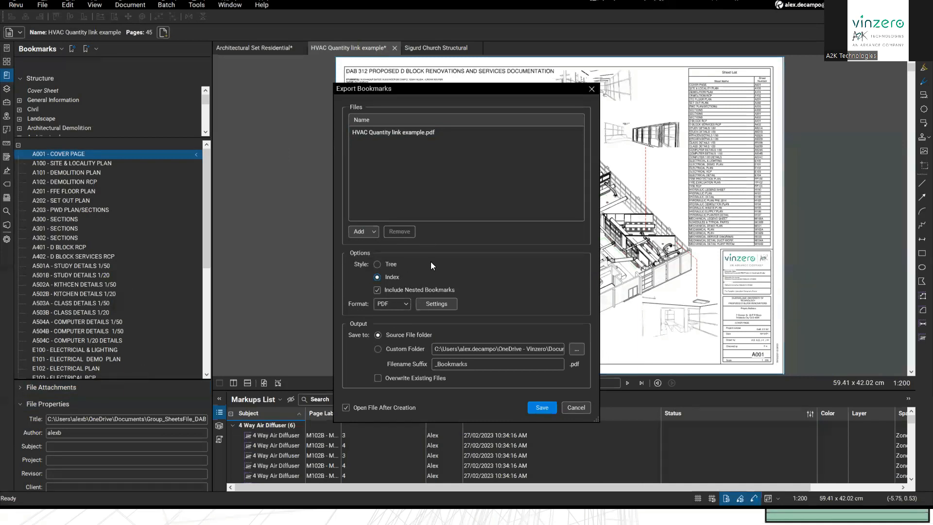
click(385, 307)
Step: Save the Index bookmark summary PDF and scroll through its sheet listing
click(538, 406)
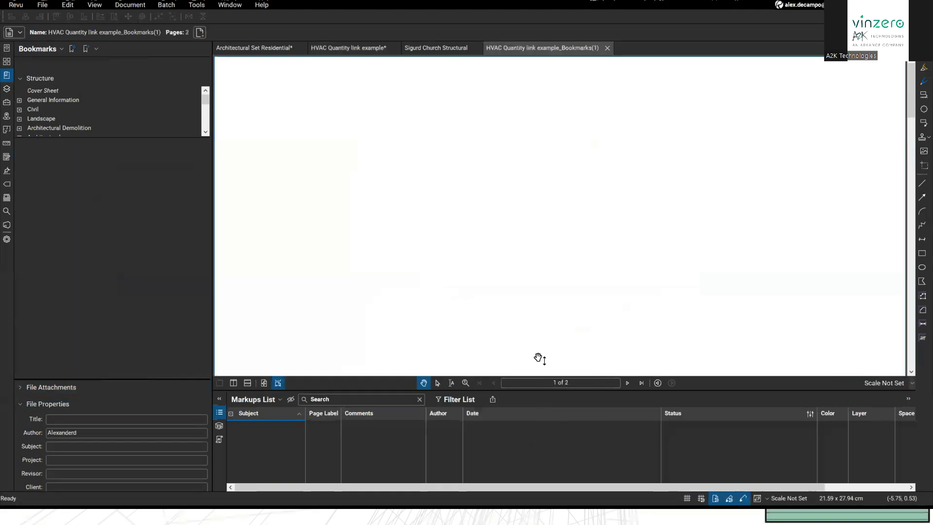
scroll(535, 232, down, 5)
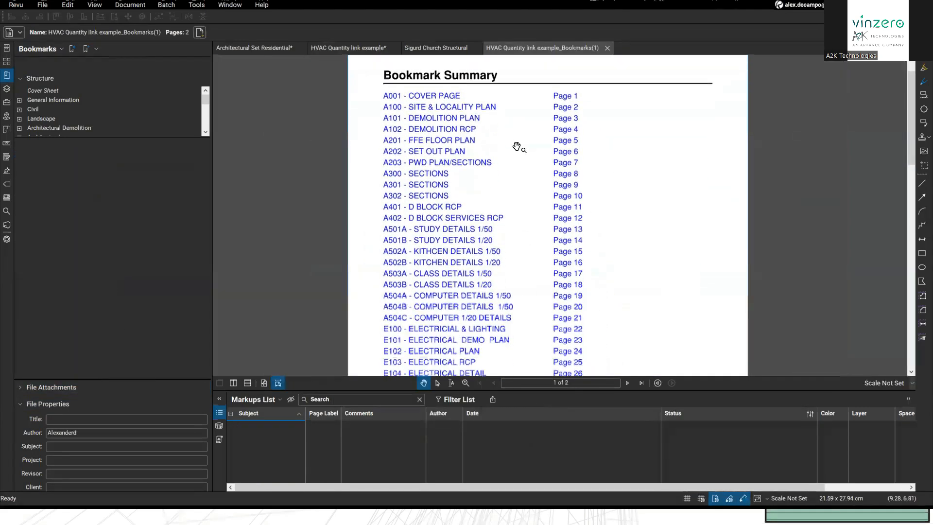
scroll(521, 168, down, 3)
drag(522, 169, 539, 201)
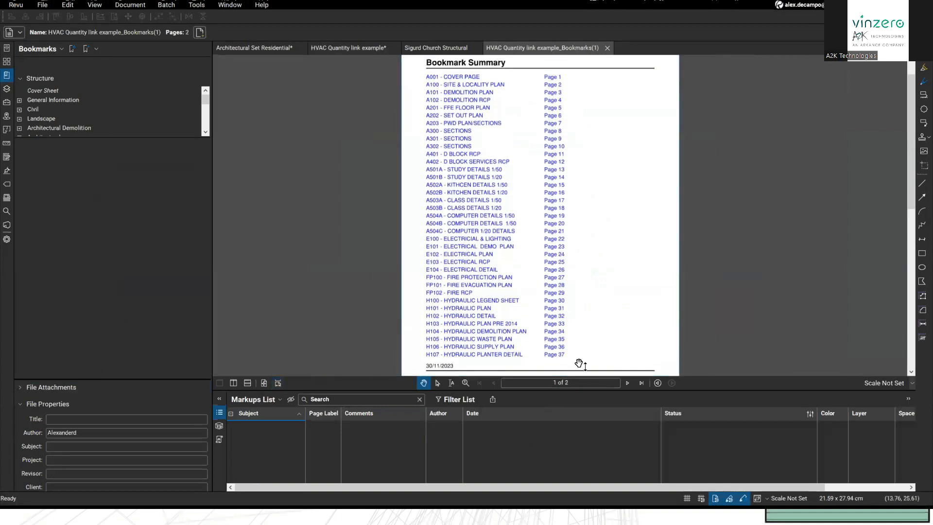
scroll(505, 214, down, 6)
scroll(506, 243, up, 5)
scroll(509, 251, up, 3)
scroll(506, 256, down, 1)
scroll(506, 256, up, 1)
Step: Select both Bookmark Summary page thumbnails and drag them toward the HVAC set tab
click(7, 63)
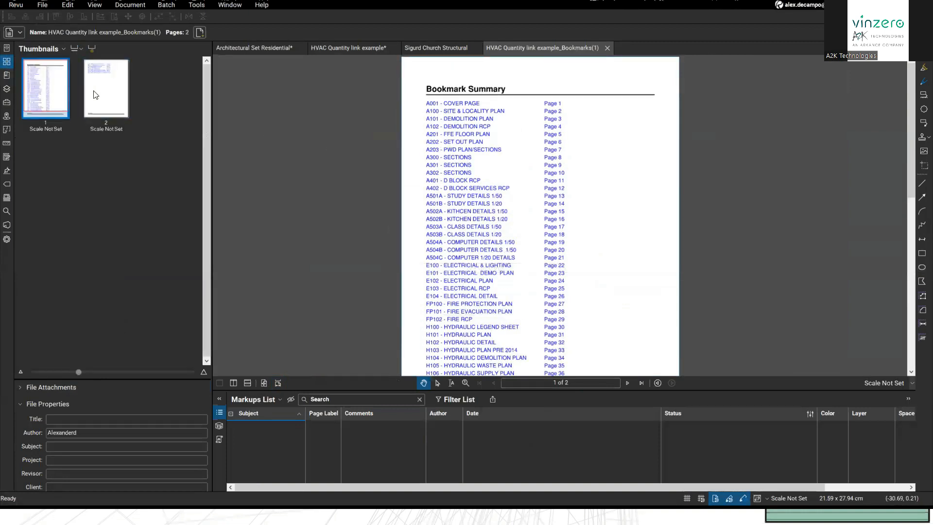
shift+click(108, 92)
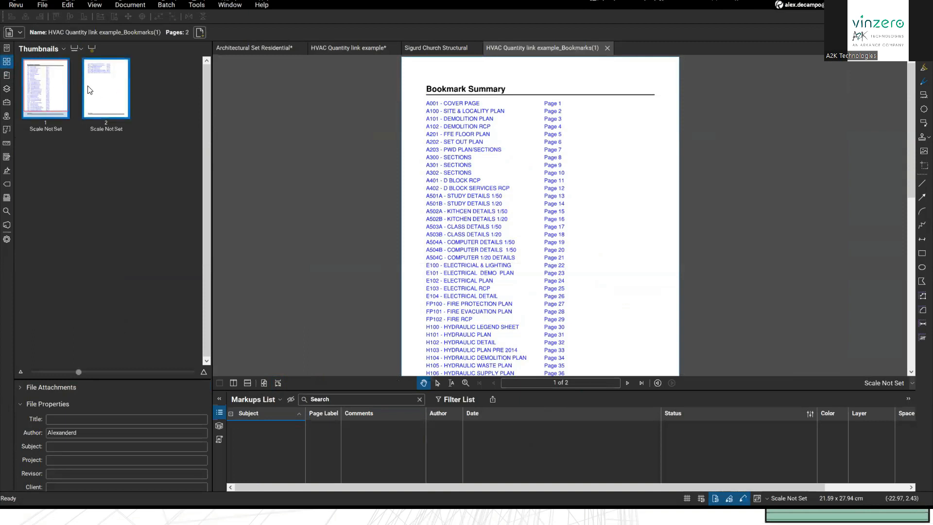
mouse_move(79, 87)
mouse_down()
mouse_move(69, 94)
mouse_move(131, 67)
mouse_move(422, 69)
mouse_move(440, 54)
mouse_move(377, 45)
mouse_move(75, 117)
mouse_move(42, 68)
mouse_move(6, 65)
mouse_up()
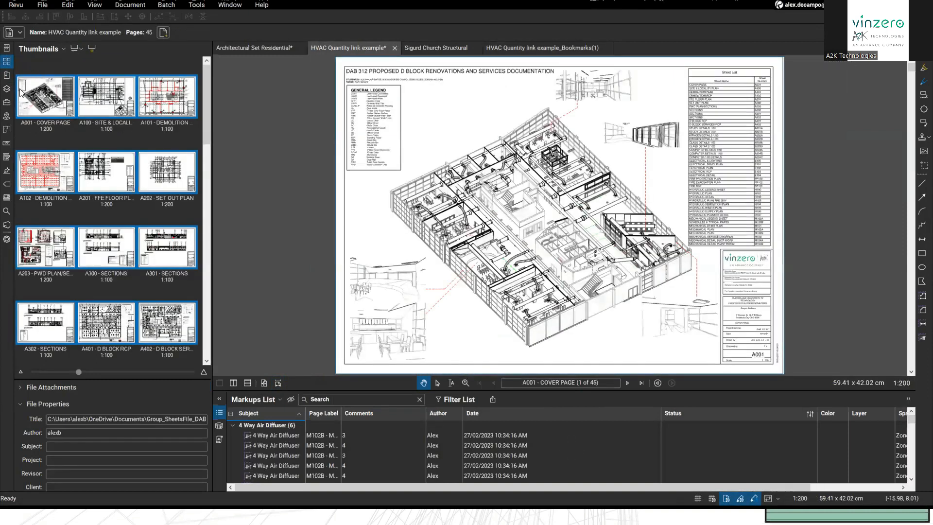
Step: Insert both Bookmark Summary pages at the start of the HVAC set
drag(15, 100, 18, 97)
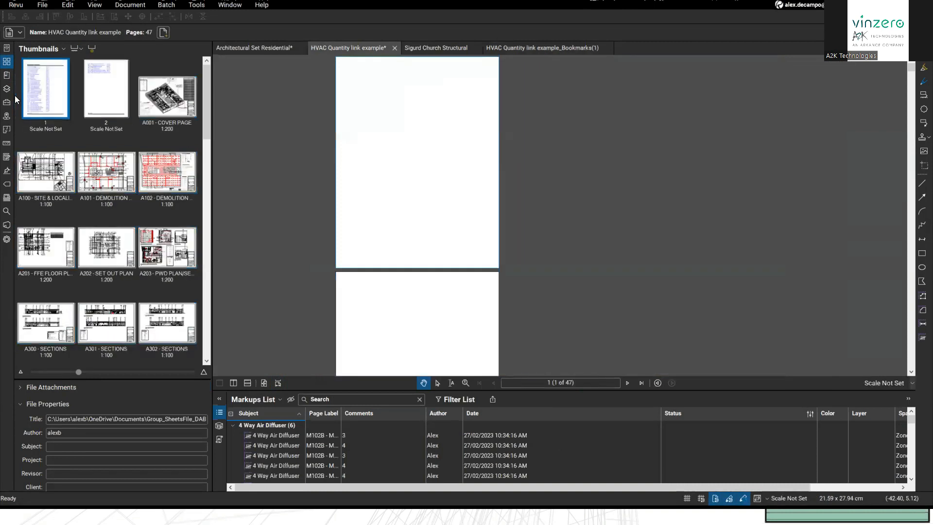
click(113, 99)
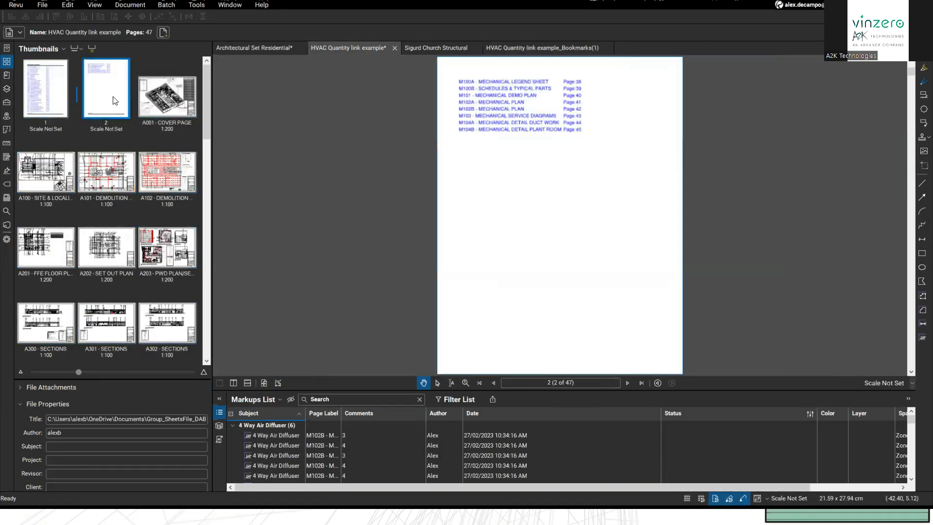
click(54, 90)
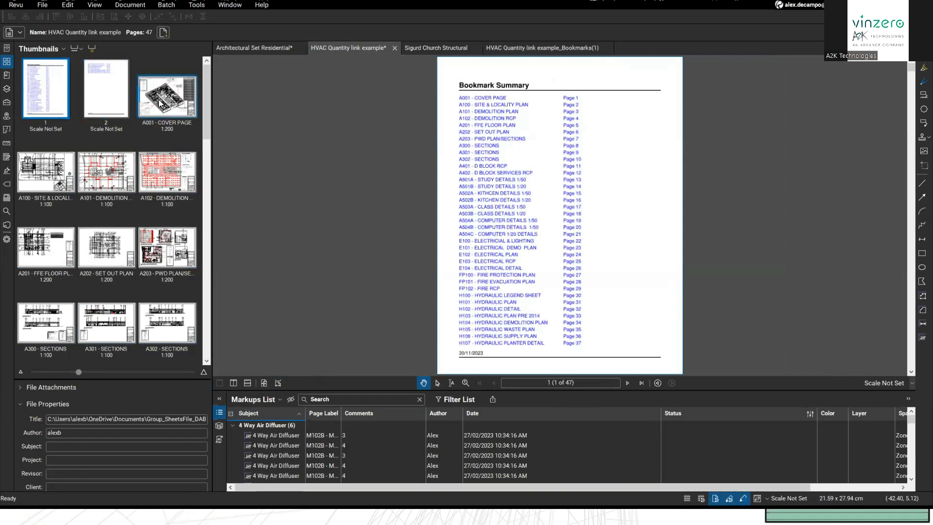
Step: Test navigation by opening the A001 cover page and following the A501A summary link
click(159, 103)
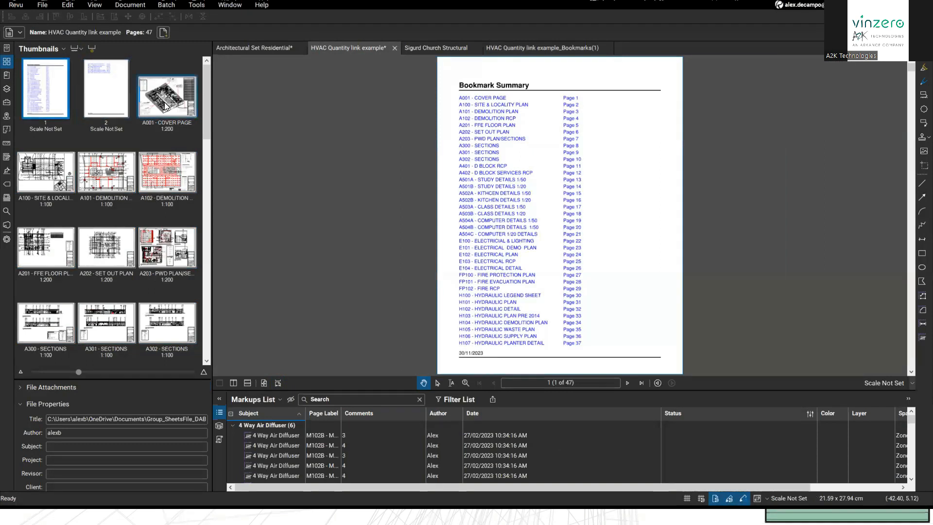
drag(675, 170, 648, 183)
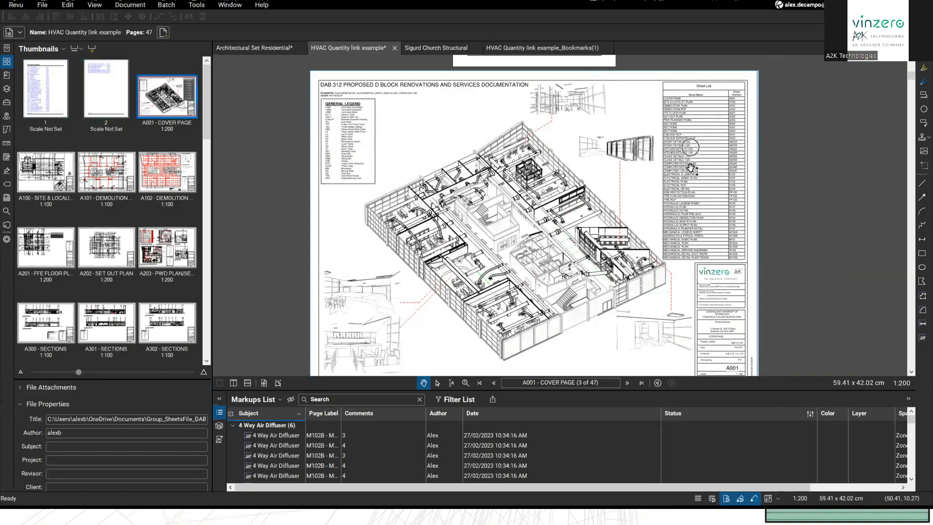
click(57, 106)
click(494, 192)
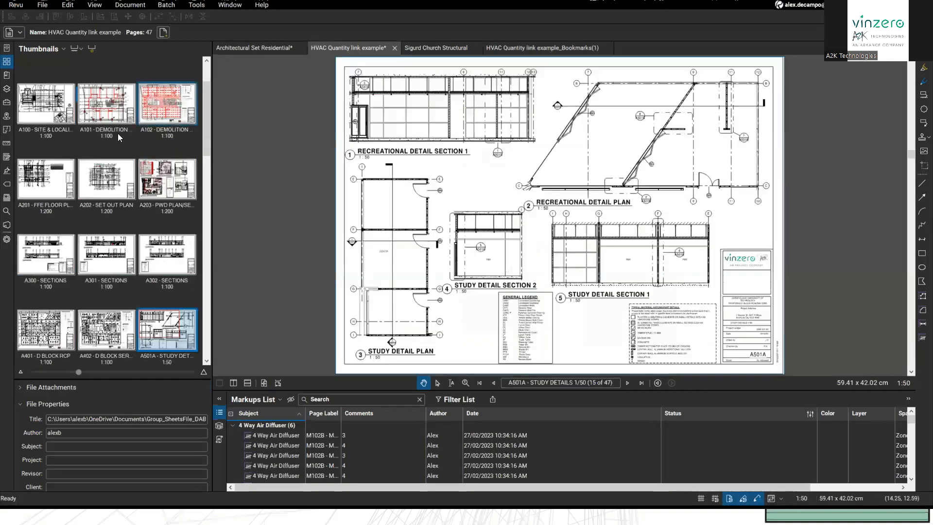
scroll(65, 107, up, 2)
click(35, 95)
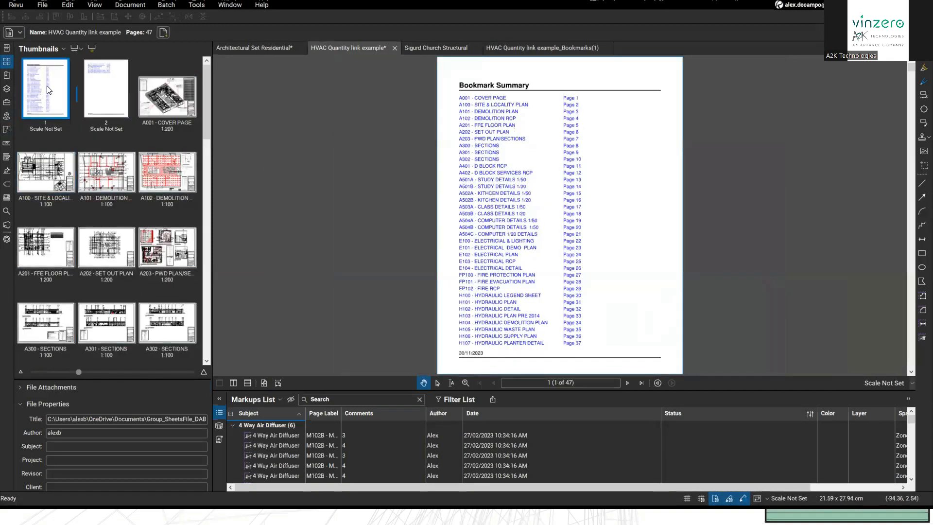
Step: Snapshot the bookmark list and paste it onto the A001 cover page, then reposition and enlarge it
click(76, 6)
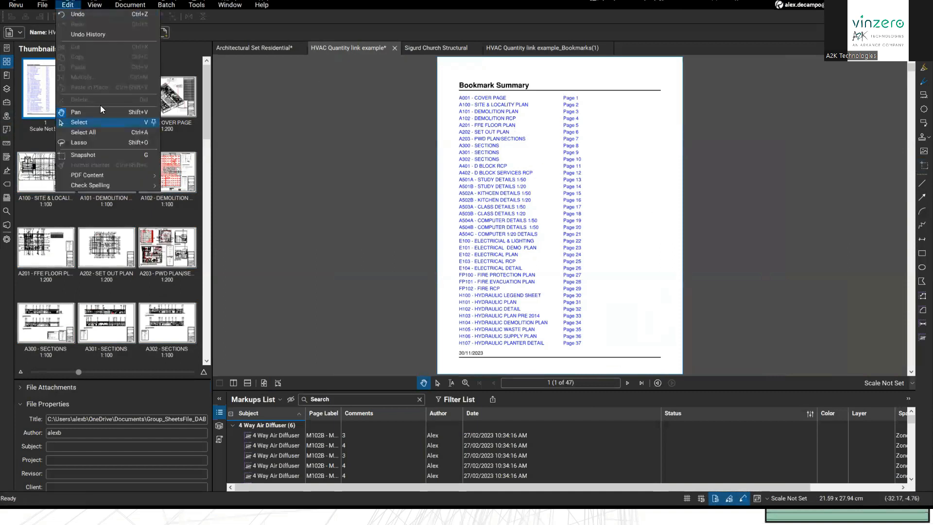
click(94, 155)
drag(455, 94, 593, 347)
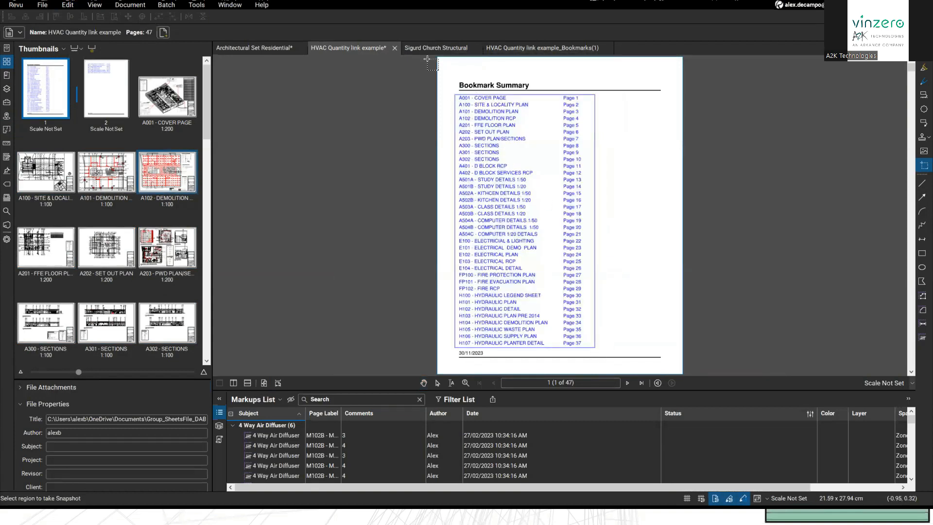
click(150, 90)
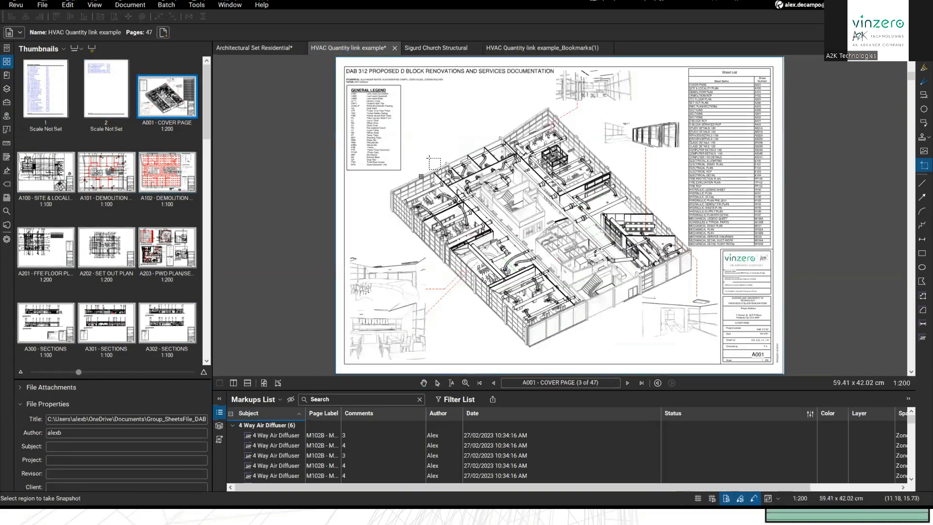
key(ctrl+v)
drag(425, 240, 425, 102)
mouse_move(441, 153)
mouse_down()
mouse_move(444, 164)
mouse_move(443, 145)
mouse_up()
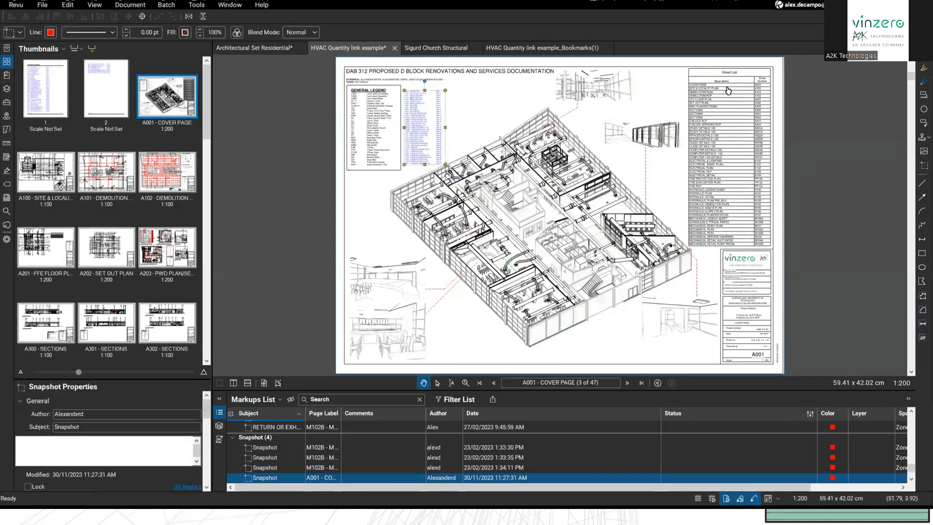
Step: Remove the pasted bookmark-list snapshot from the cover page
scroll(445, 145, up, 1)
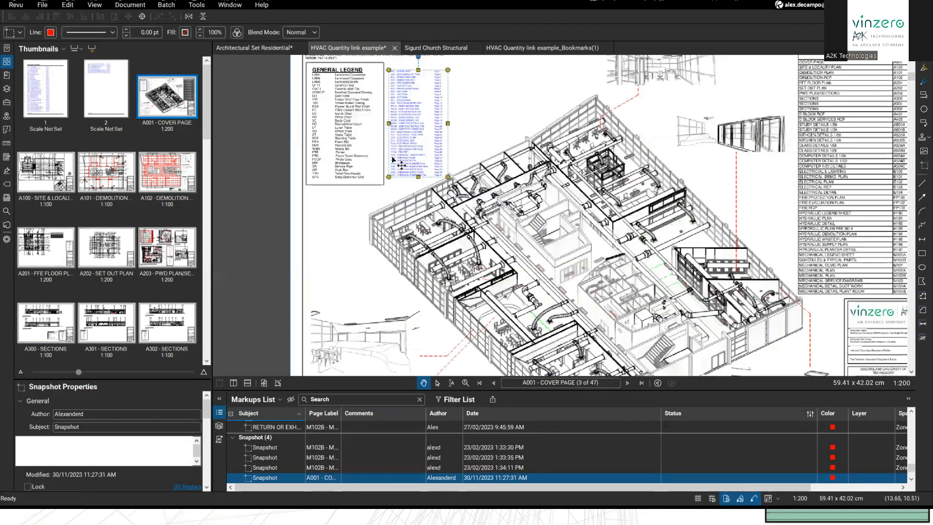
scroll(401, 165, up, 3)
scroll(465, 164, up, 1)
drag(426, 110, 462, 208)
scroll(460, 212, down, 1)
key(Escape)
scroll(460, 209, down, 3)
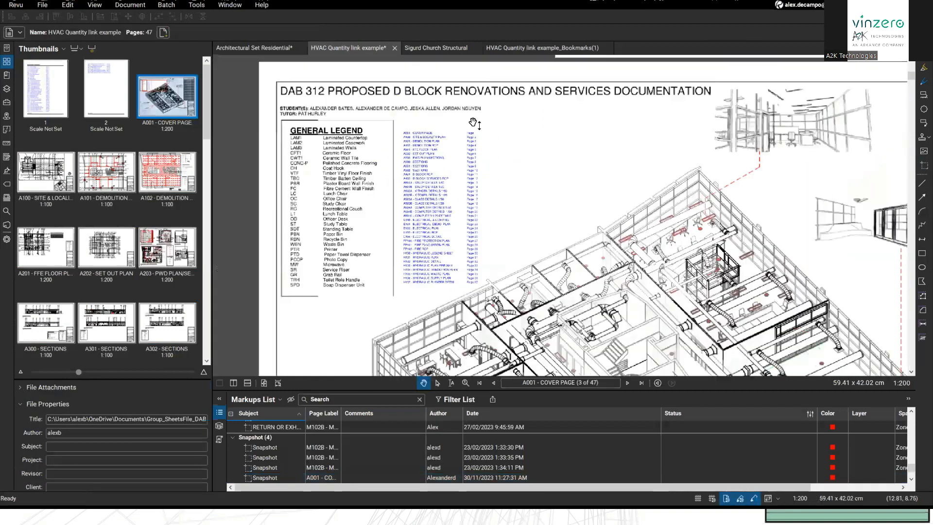
key(ctrl+z)
Step: Jump to the first Bookmark Summary page, then reopen the A001 cover page and view its drawing
drag(537, 227, 500, 130)
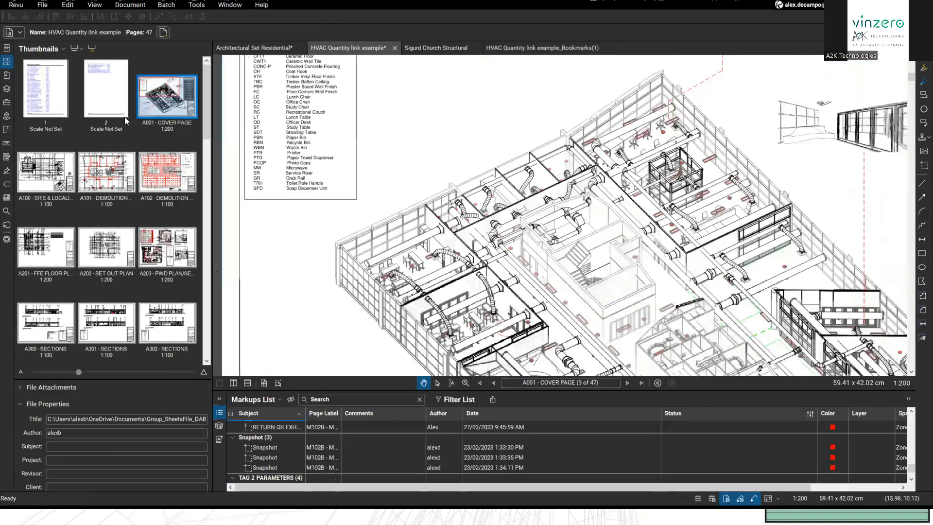
scroll(273, 149, down, 3)
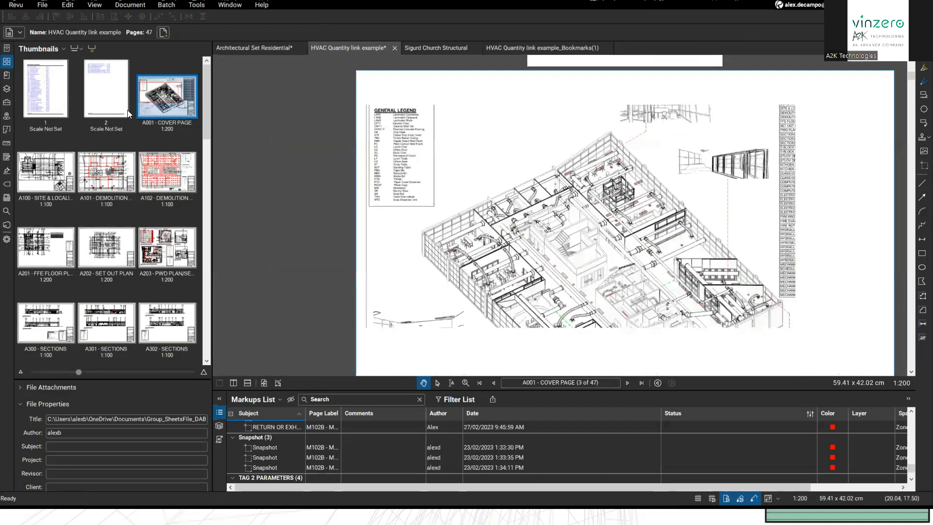
key(Home)
drag(274, 149, 362, 181)
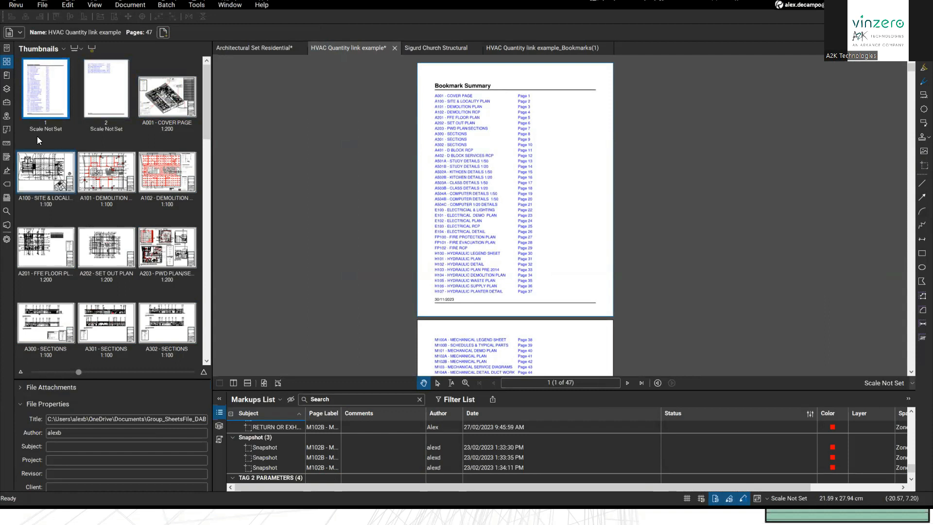
click(164, 108)
drag(549, 228, 505, 191)
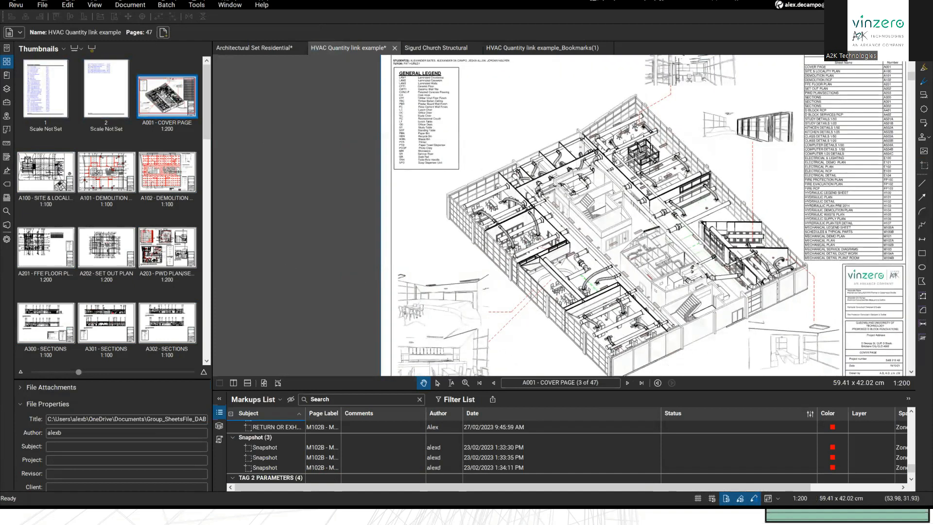
drag(501, 239, 459, 236)
scroll(459, 237, down, 5)
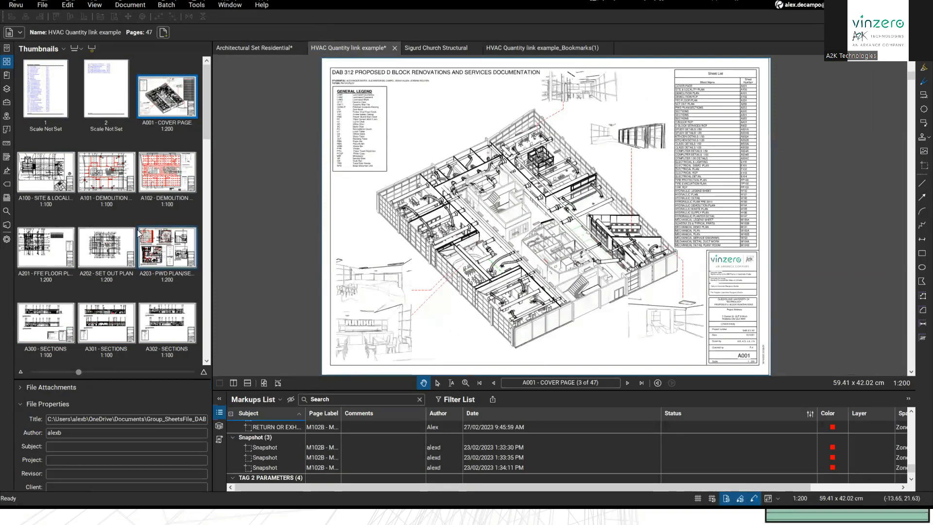
click(7, 225)
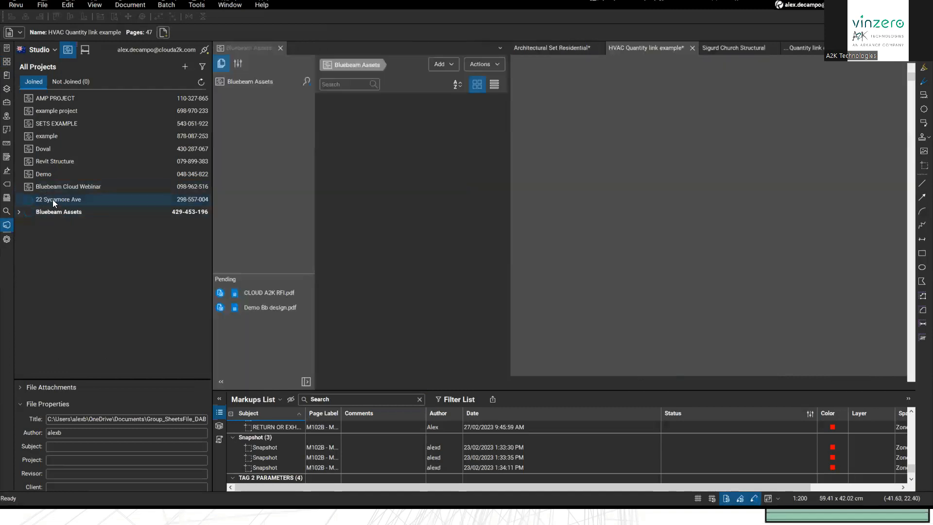
click(279, 48)
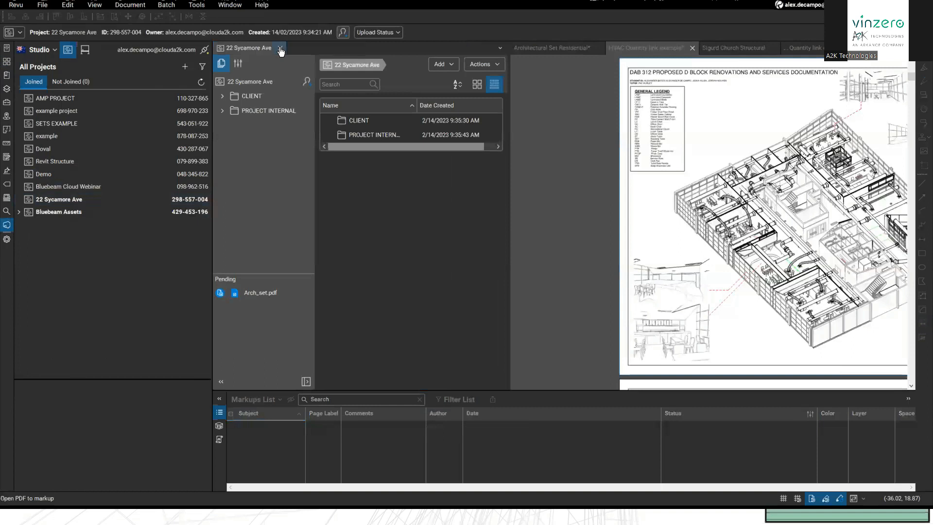
double_click(360, 136)
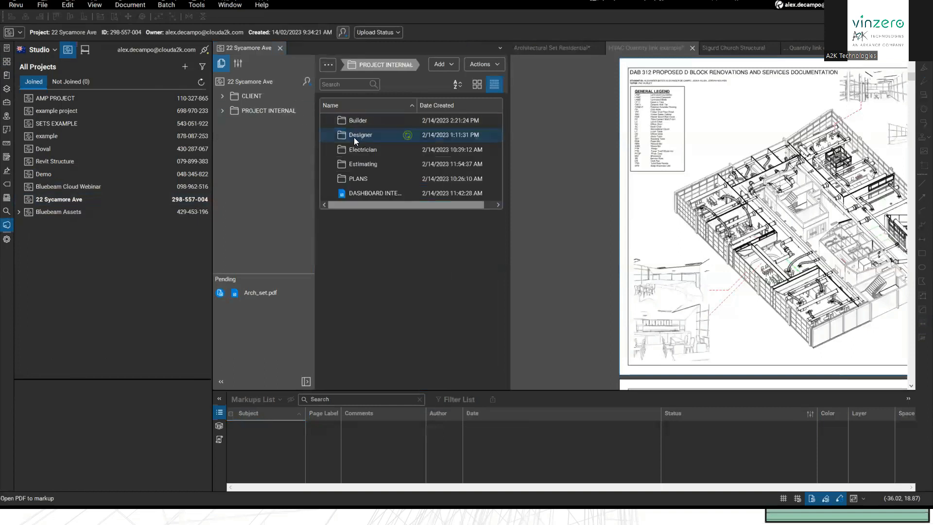
double_click(355, 192)
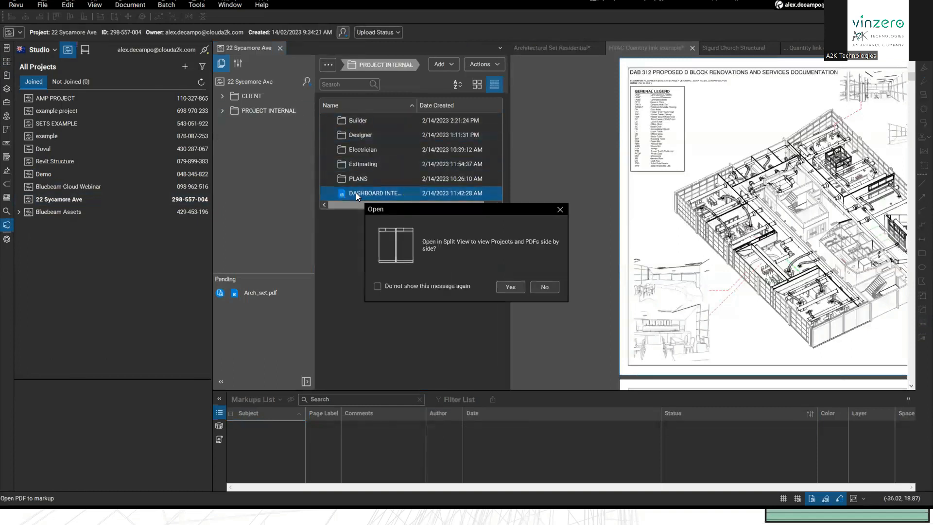
click(505, 286)
drag(509, 256, 266, 259)
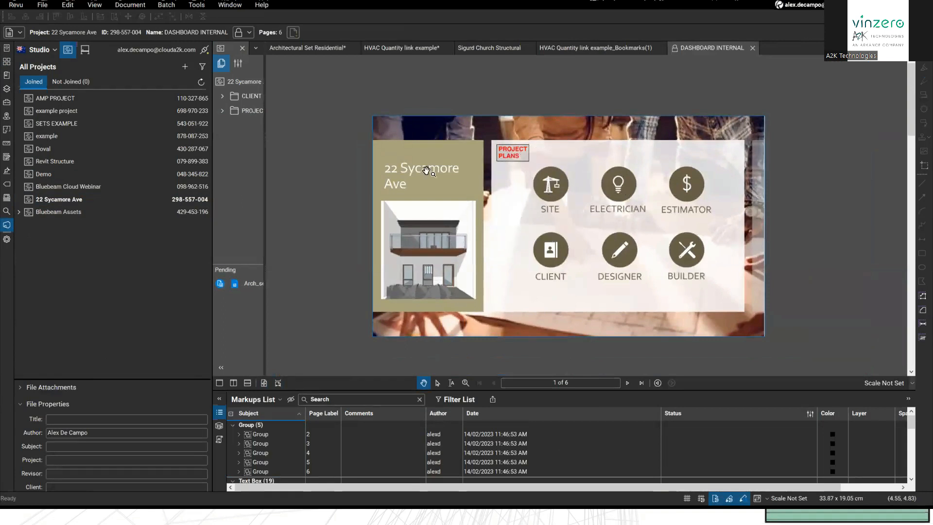
drag(429, 172, 428, 160)
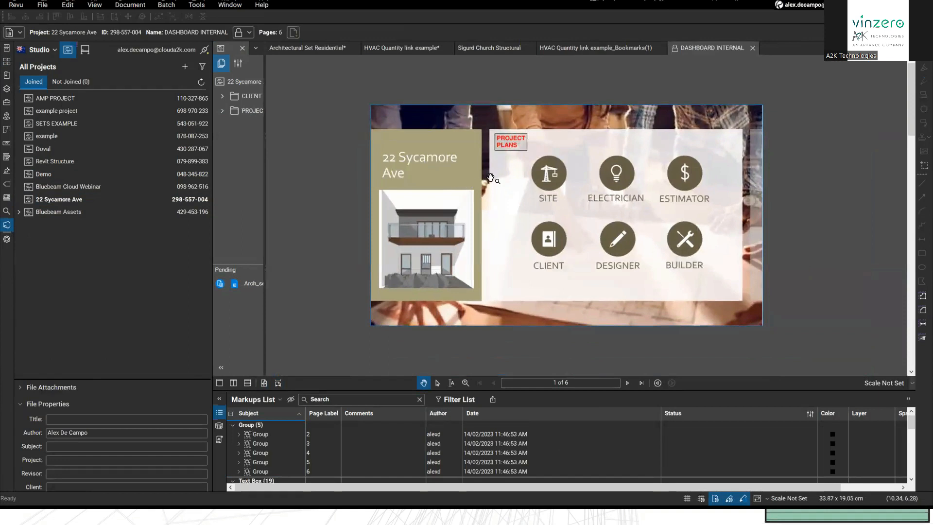
scroll(489, 179, up, 1)
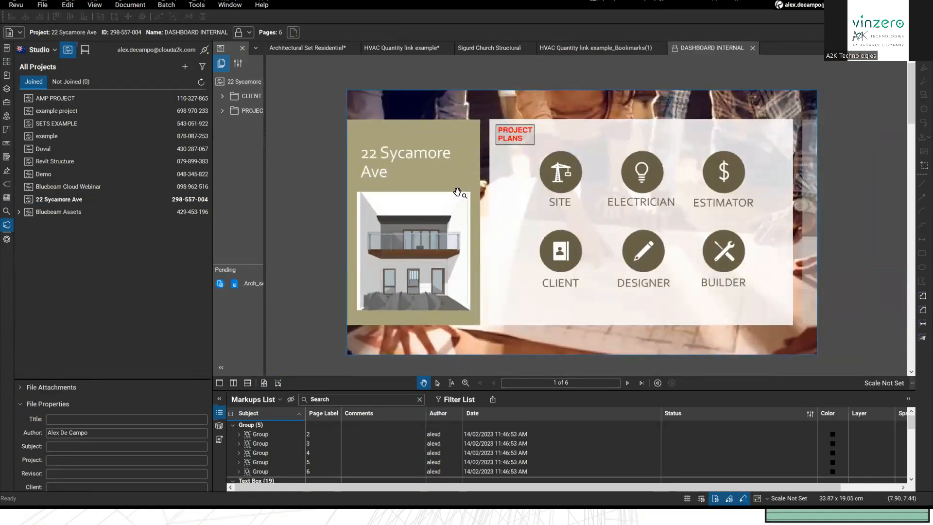
drag(480, 184, 473, 190)
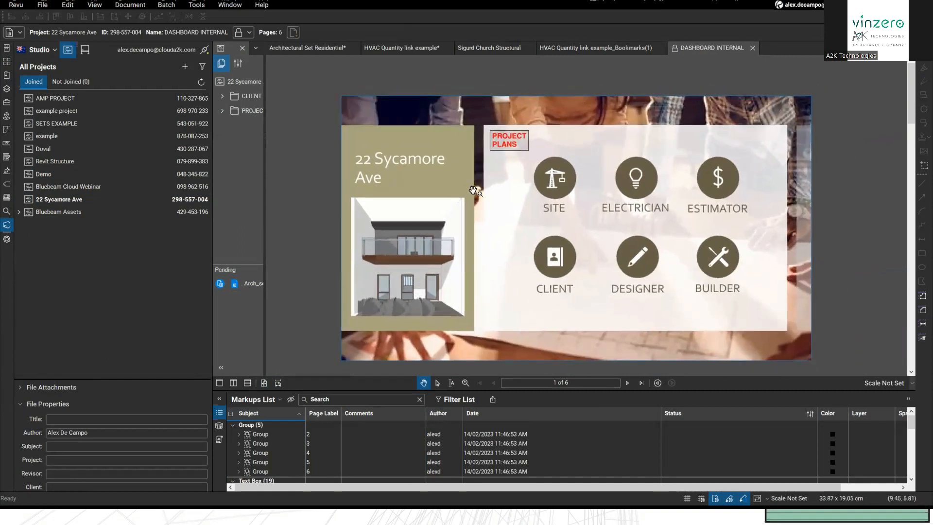
click(509, 148)
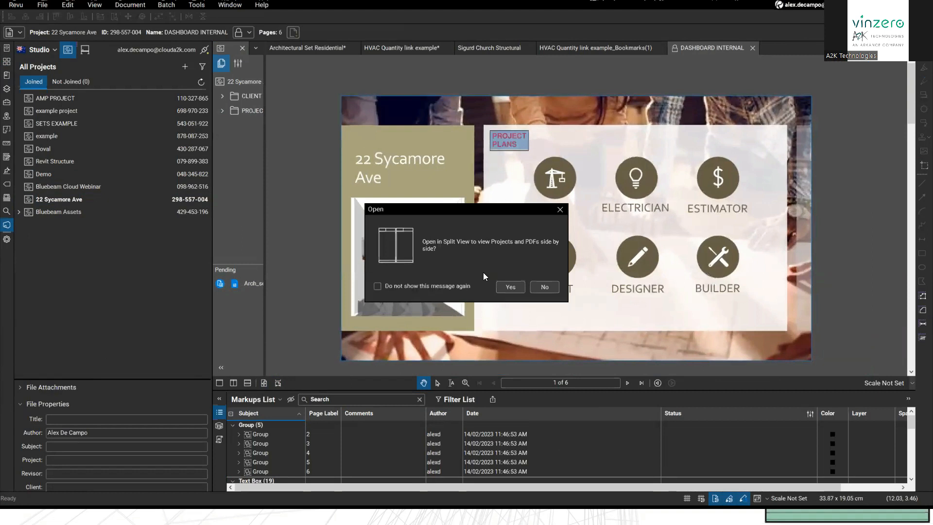
click(502, 287)
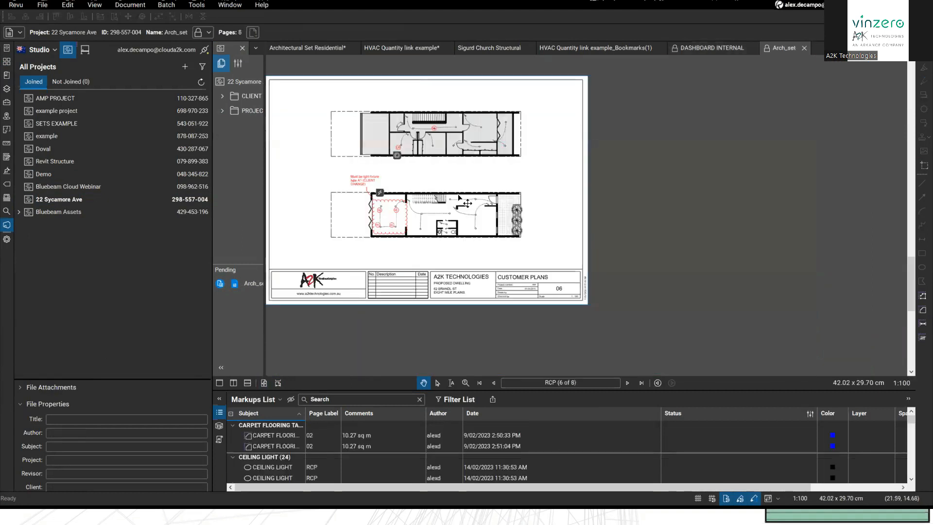
click(805, 50)
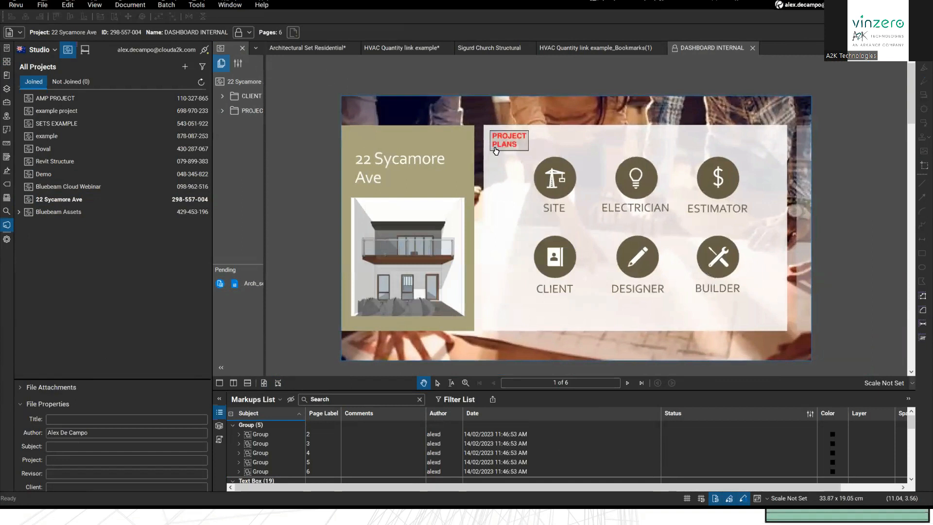
click(637, 263)
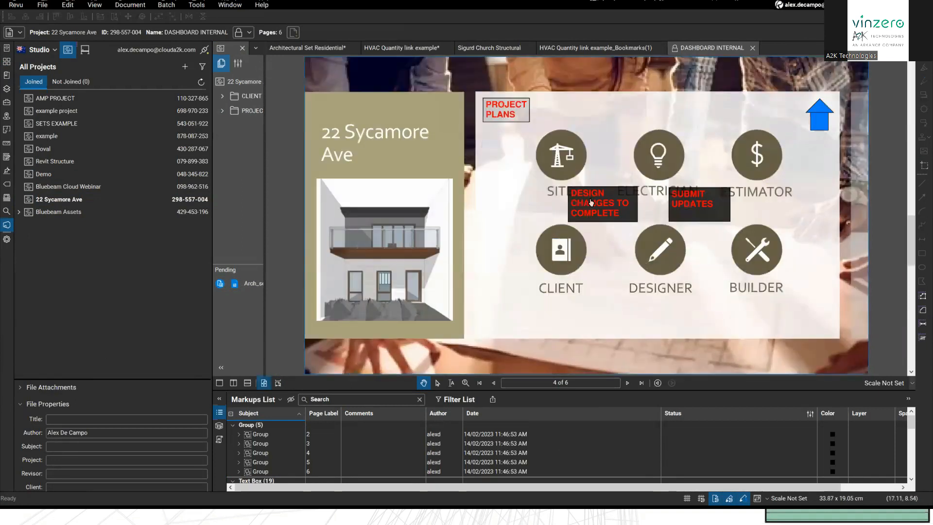
click(686, 204)
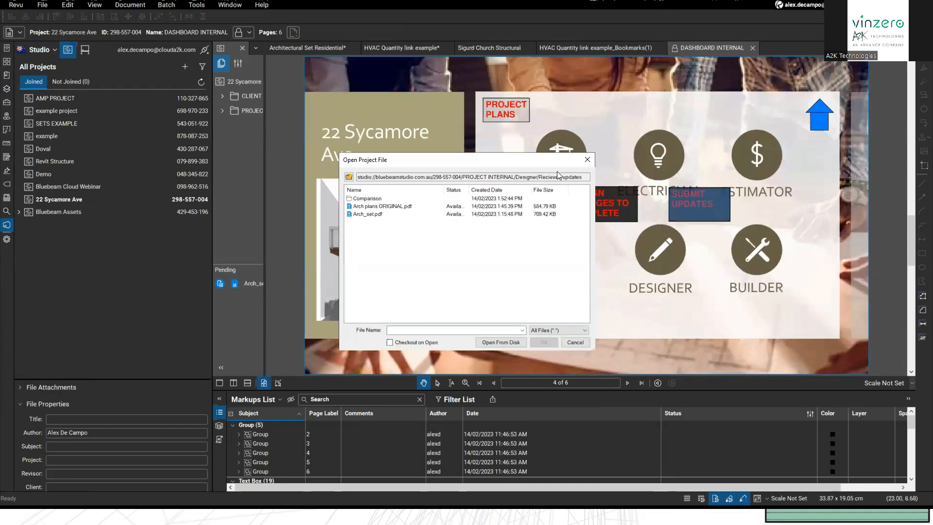
click(587, 159)
click(589, 206)
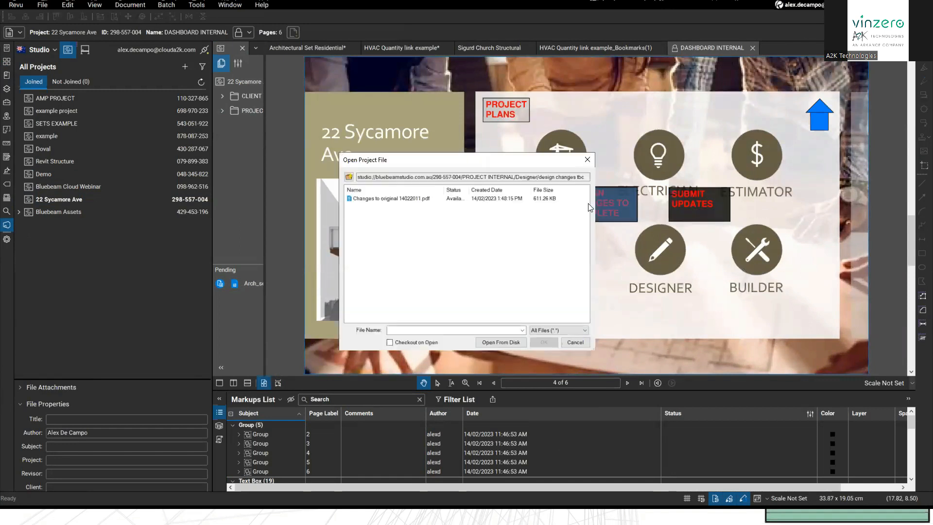
click(382, 204)
click(575, 342)
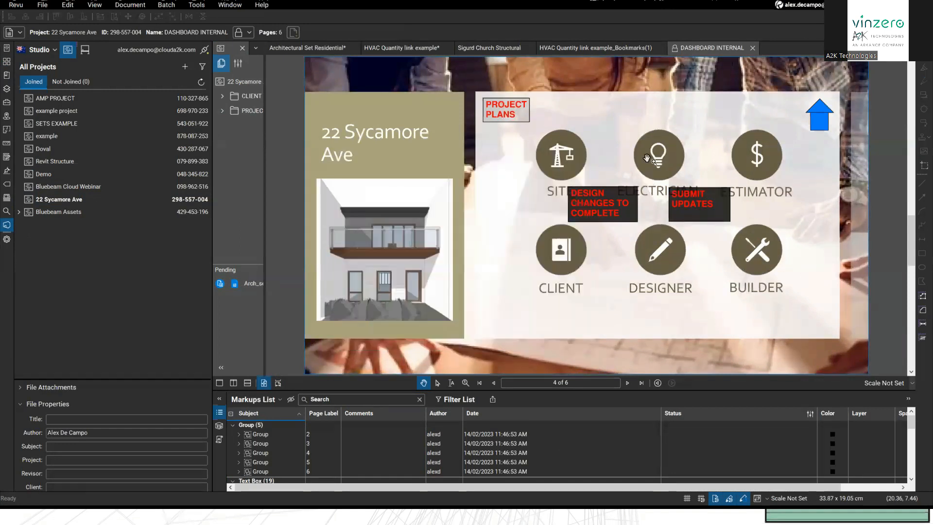
click(827, 113)
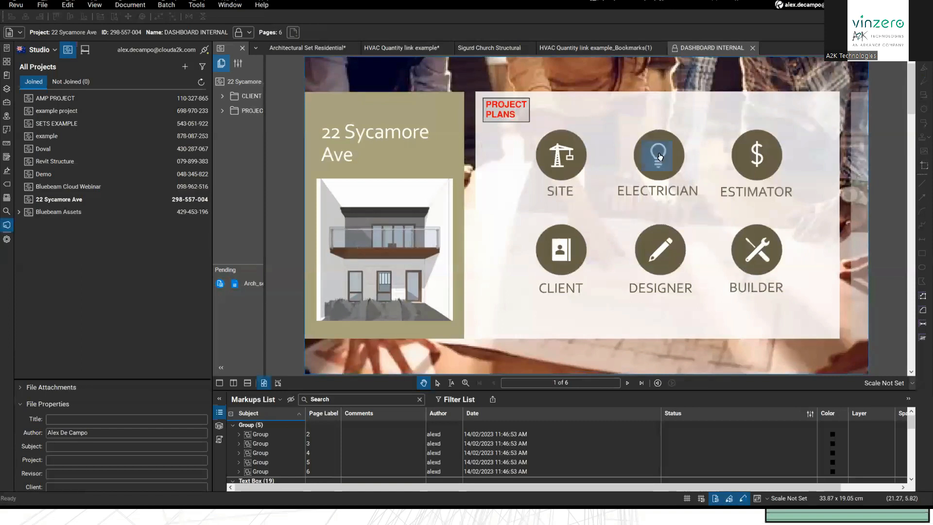
click(660, 156)
click(568, 155)
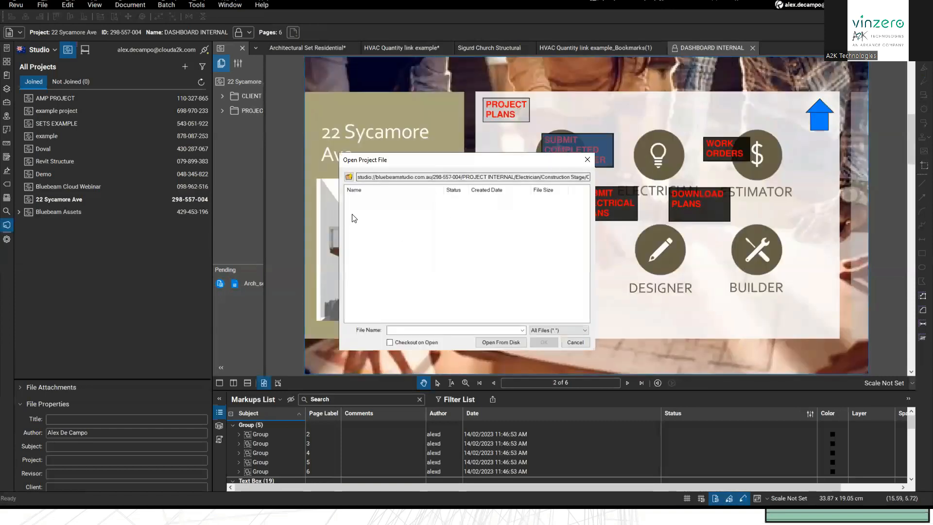
key(Escape)
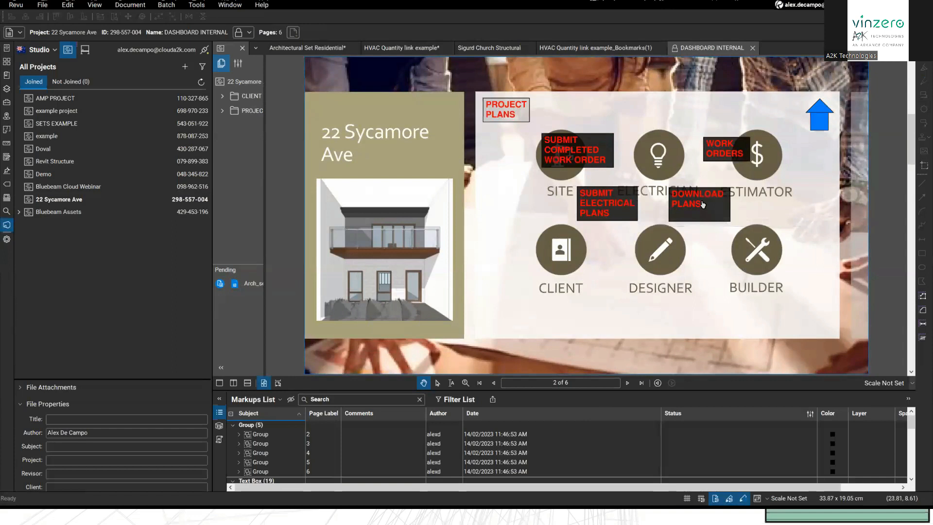
click(704, 204)
click(387, 202)
click(586, 160)
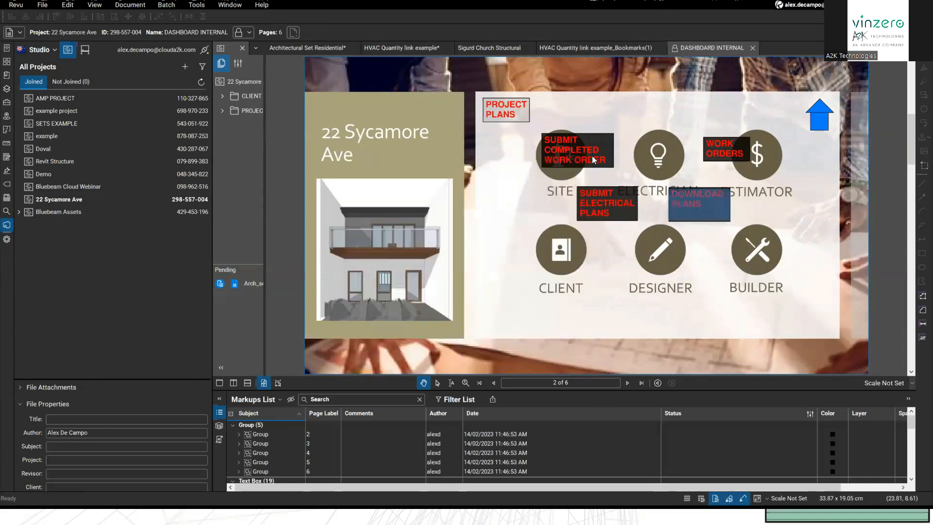
click(724, 148)
click(367, 198)
click(389, 206)
click(587, 161)
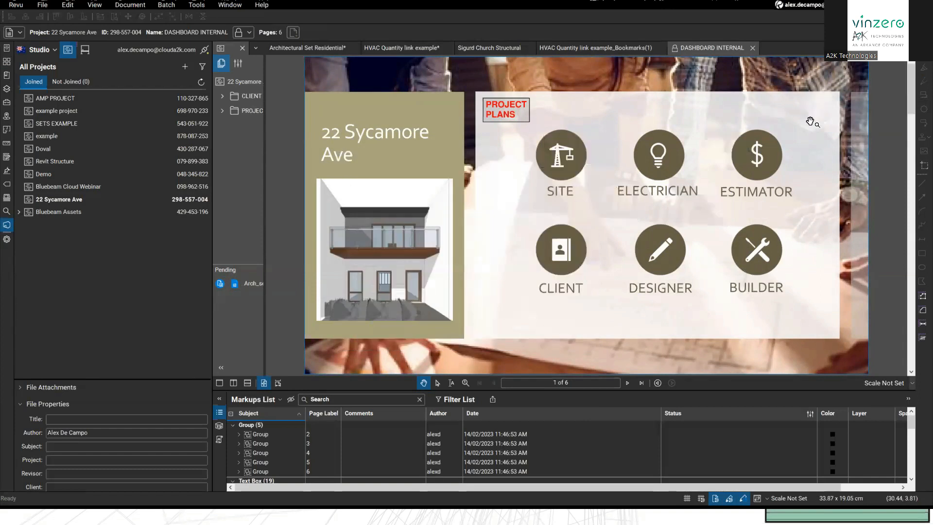
click(756, 155)
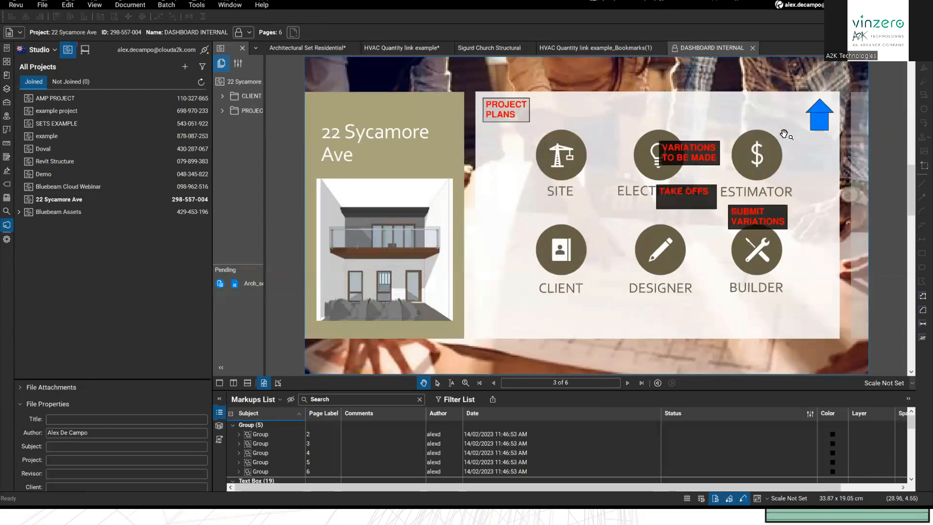
click(814, 122)
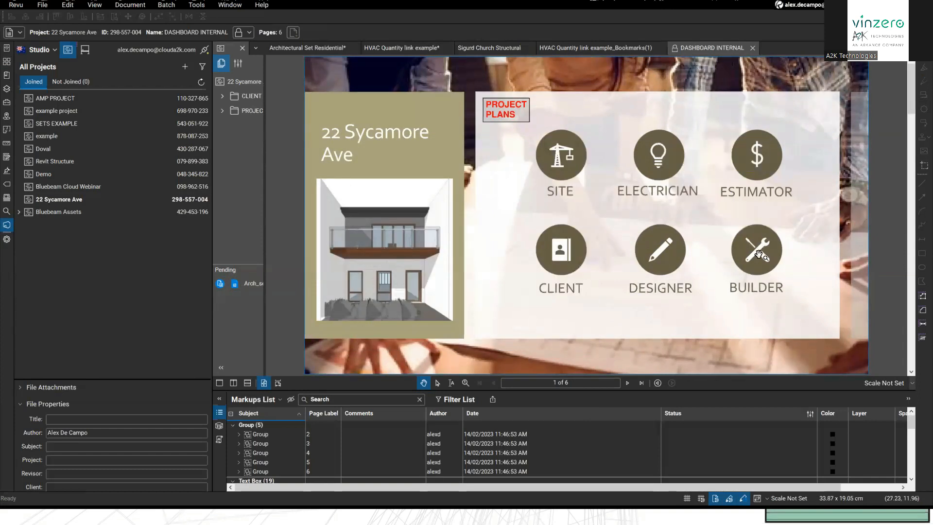
click(559, 252)
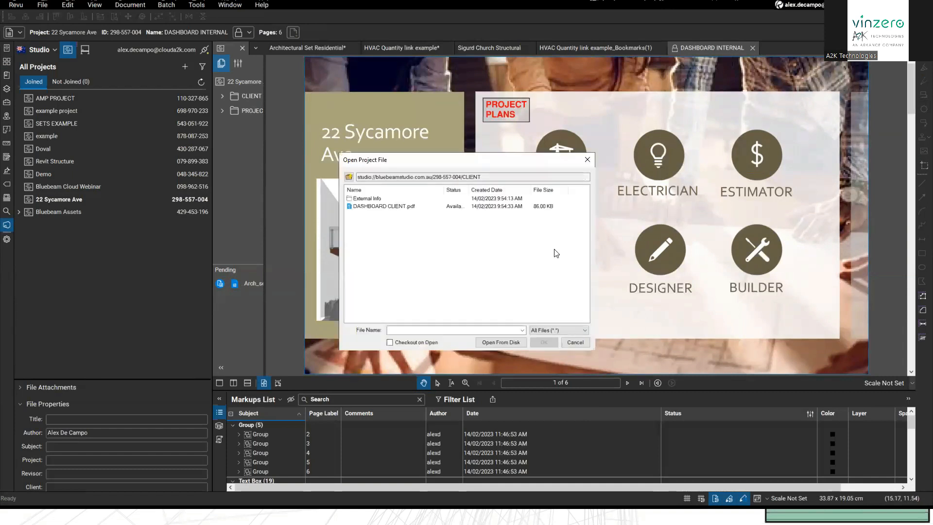
click(587, 165)
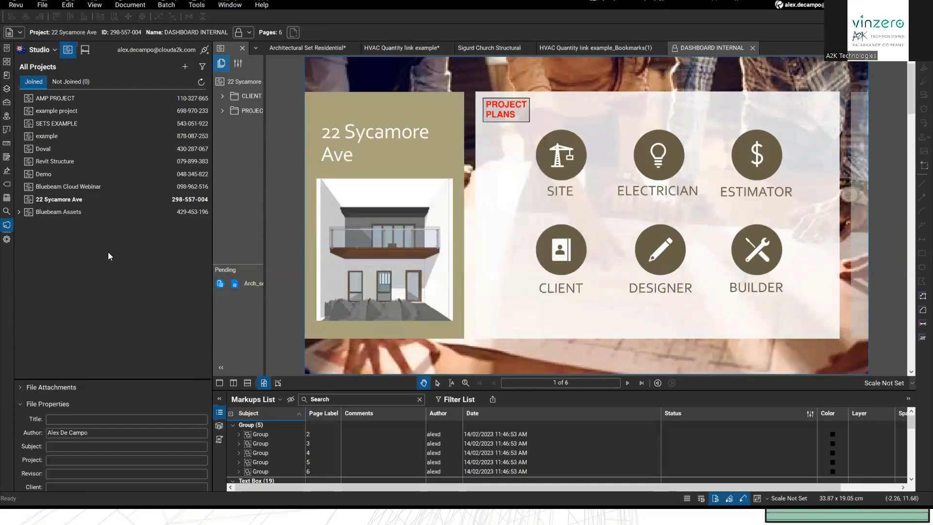
drag(497, 163, 524, 172)
scroll(524, 171, down, 3)
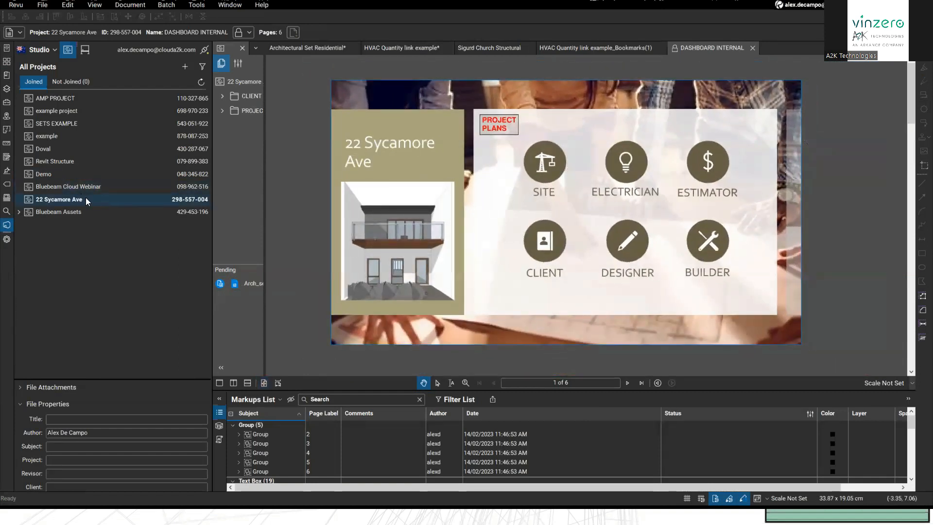
drag(369, 185, 404, 191)
scroll(403, 190, down, 1)
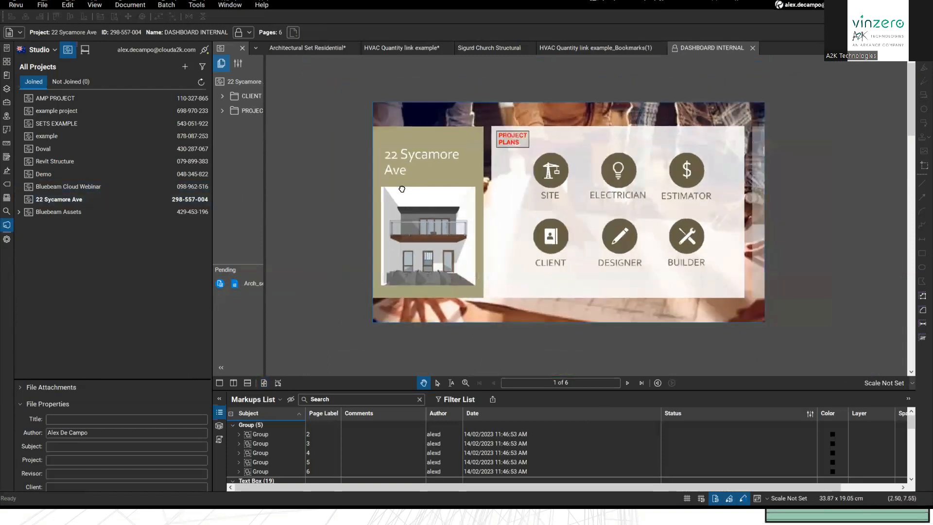
Step: Open DASHBOARD CLIENT from the CLIENT folder without Split View
double_click(245, 94)
double_click(251, 125)
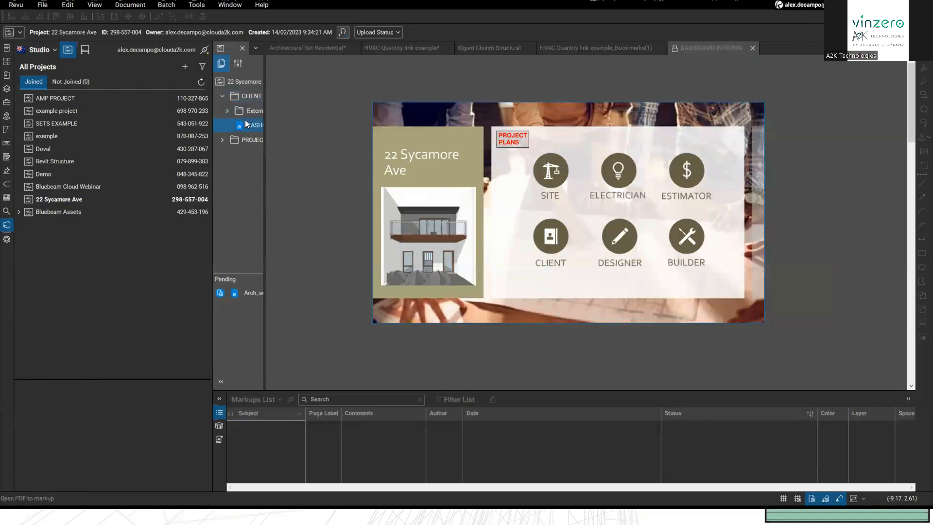
click(498, 284)
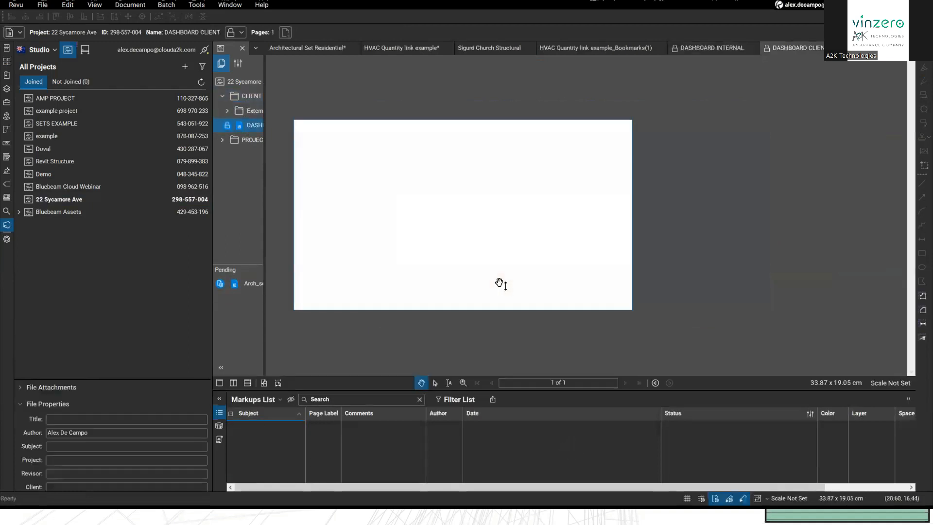
scroll(471, 256, up, 3)
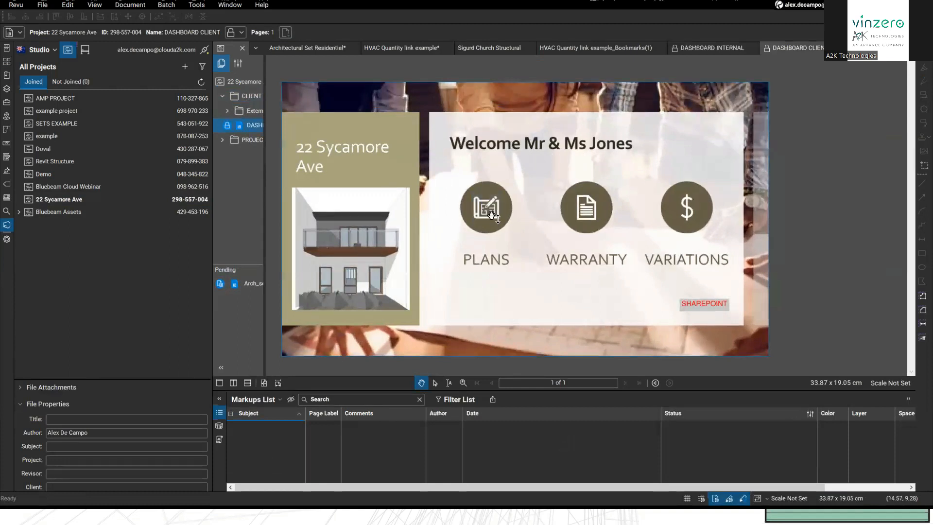
Step: Test the WARRANTY and VARIATIONS links, browsing the warranty PDFs, then cancel both folder browsers
click(580, 209)
click(387, 198)
click(385, 206)
click(587, 160)
click(686, 207)
click(587, 160)
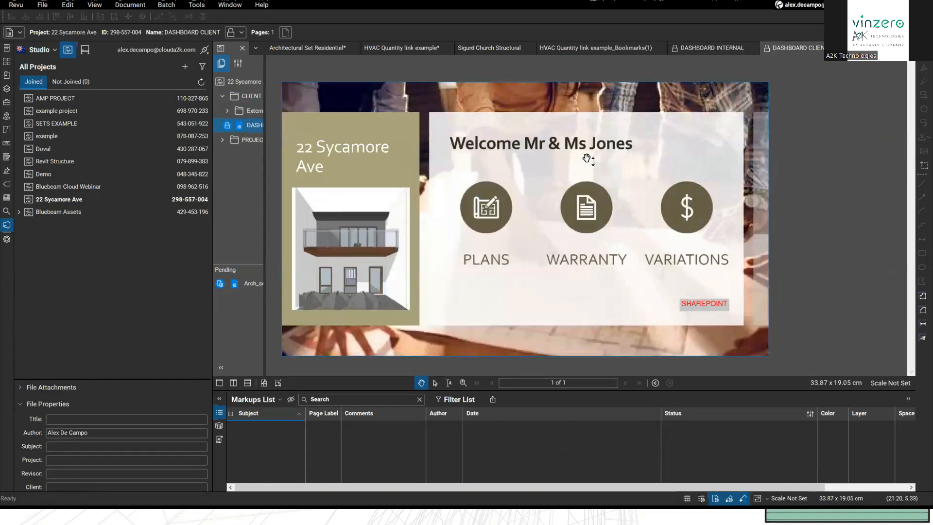
scroll(563, 303, down, 1)
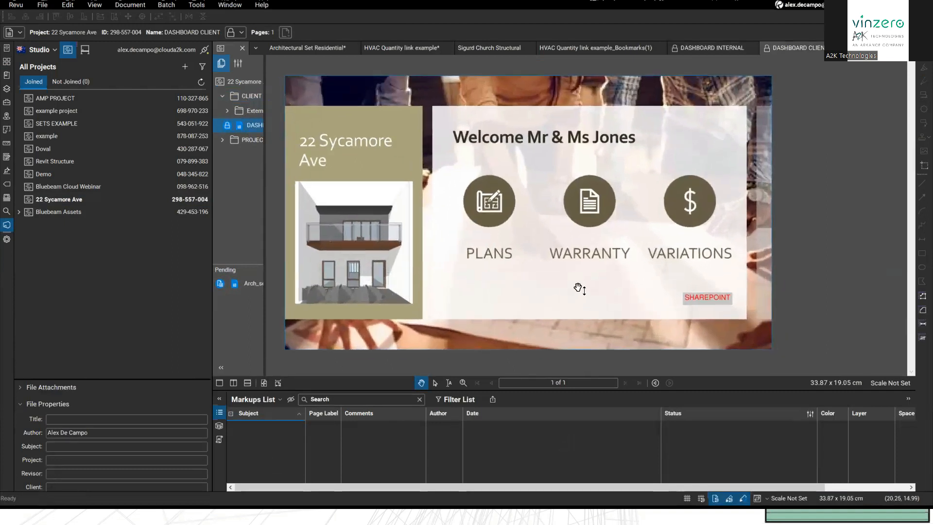
drag(580, 287, 593, 292)
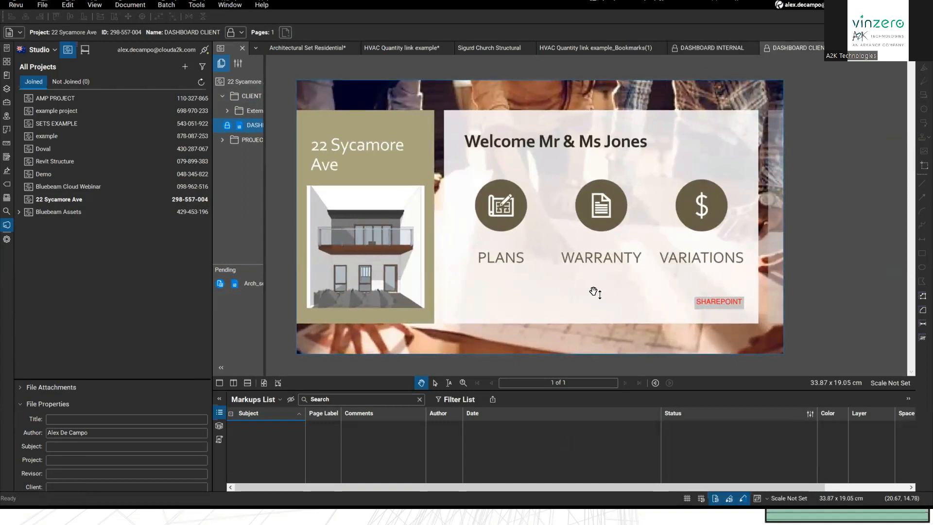
Step: Create a new blank landscape PDF page of 29.69 × 20.98 cm
click(40, 6)
click(49, 6)
click(48, 7)
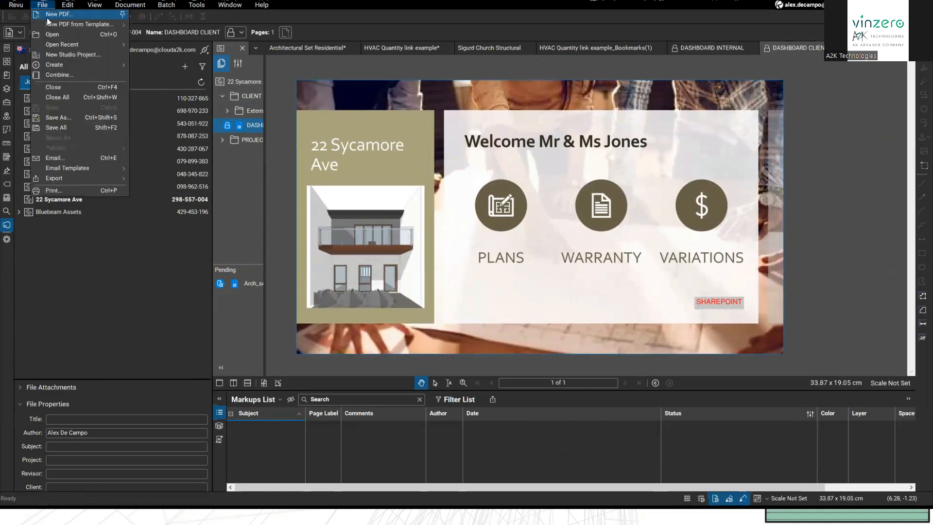
click(49, 18)
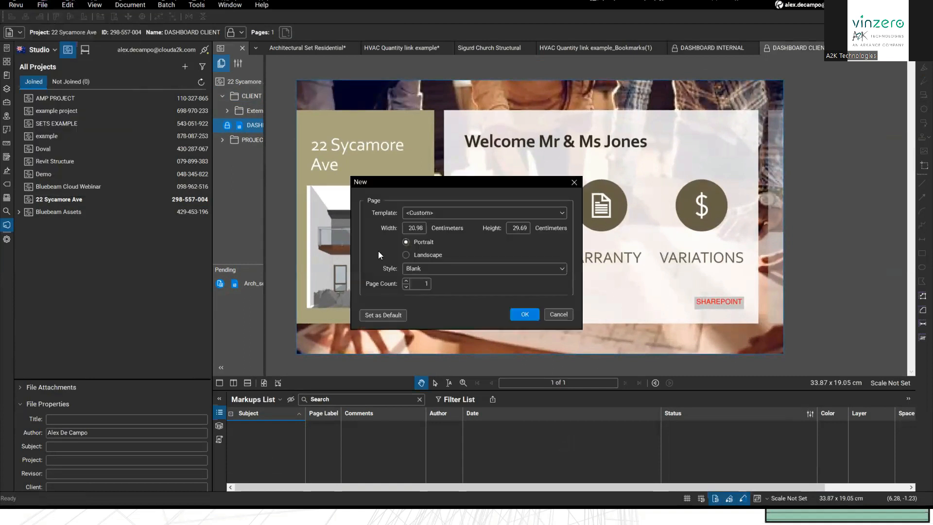
click(432, 213)
click(436, 211)
click(406, 255)
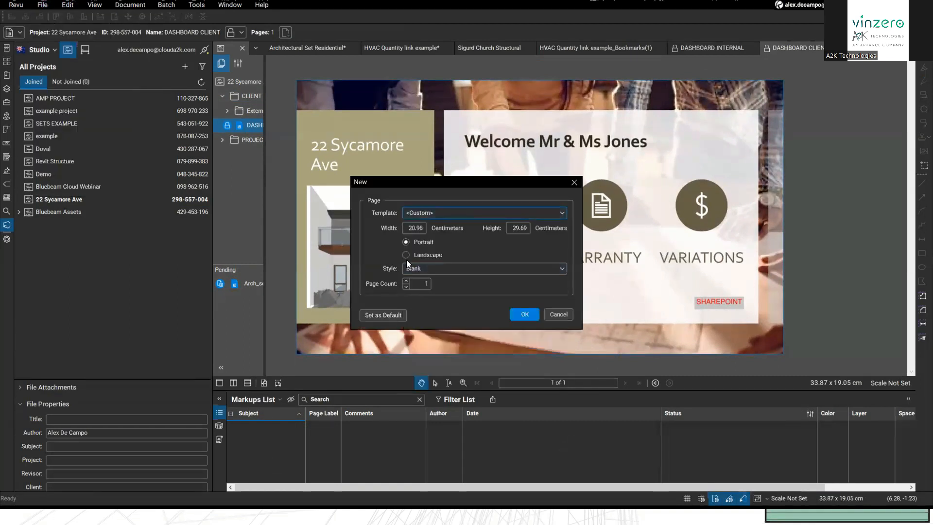
click(523, 314)
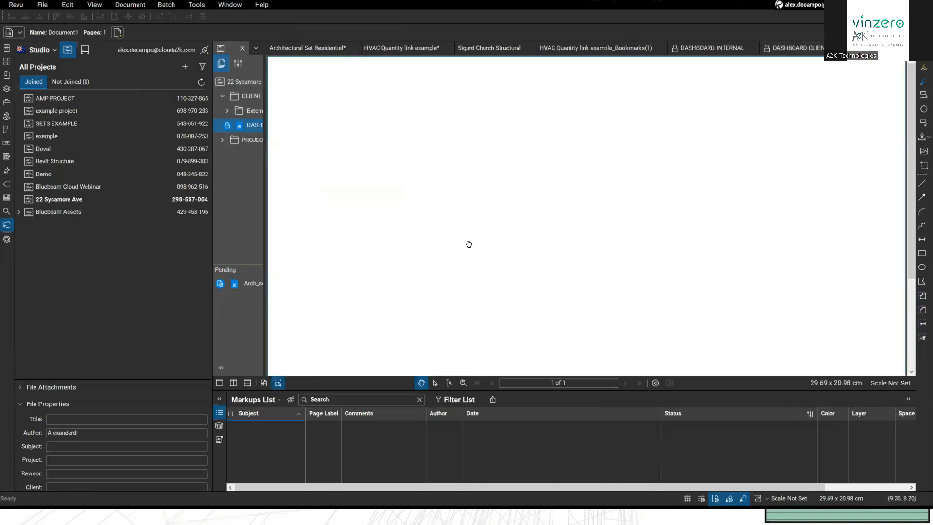
Step: Show the Tool Chest and scroll to the Symbols / Logos collection
scroll(540, 240, down, 4)
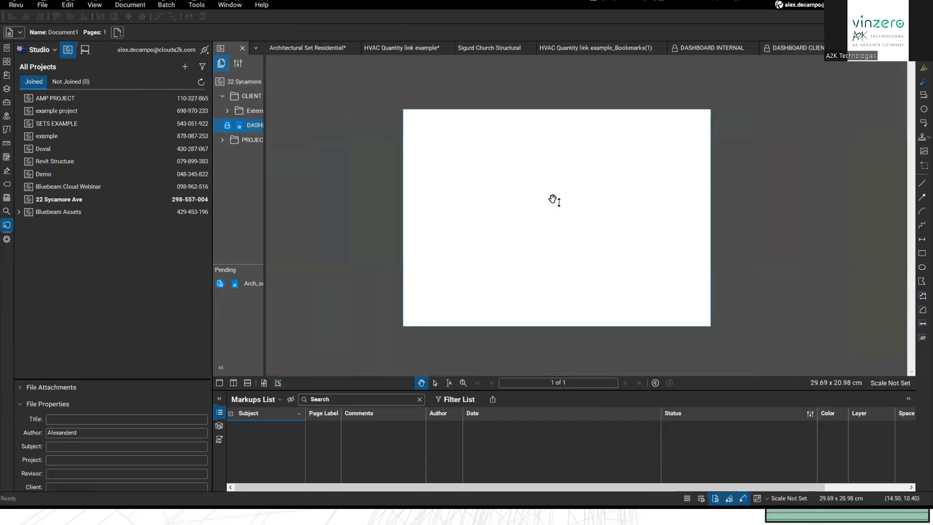
click(6, 102)
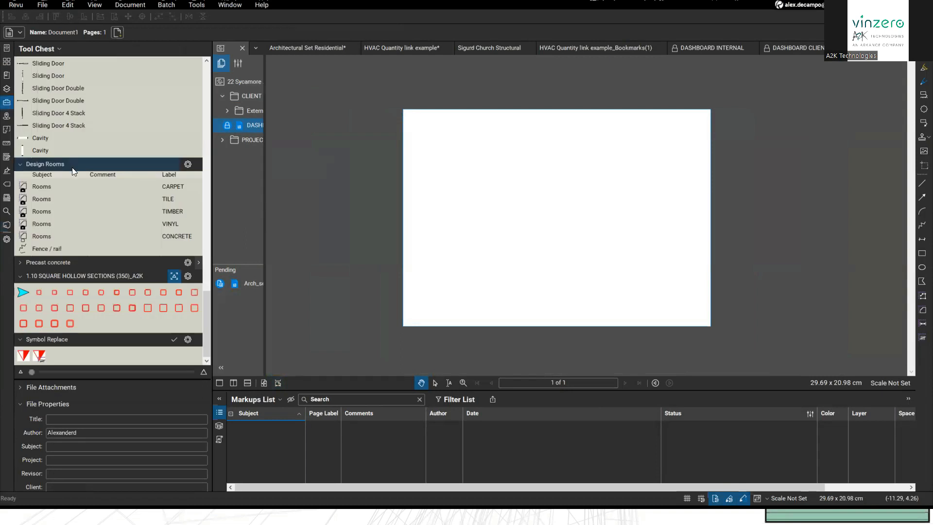
scroll(73, 183, up, 3)
scroll(75, 194, up, 15)
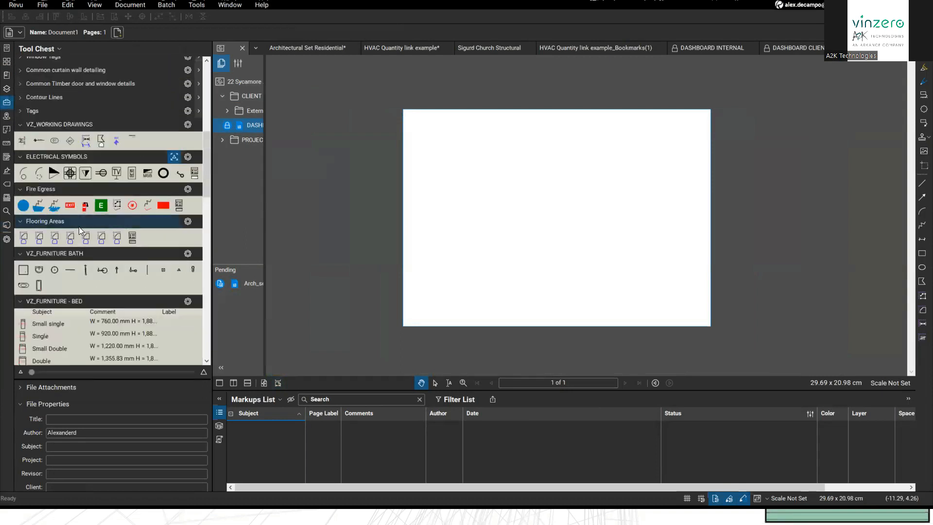
scroll(79, 219, up, 3)
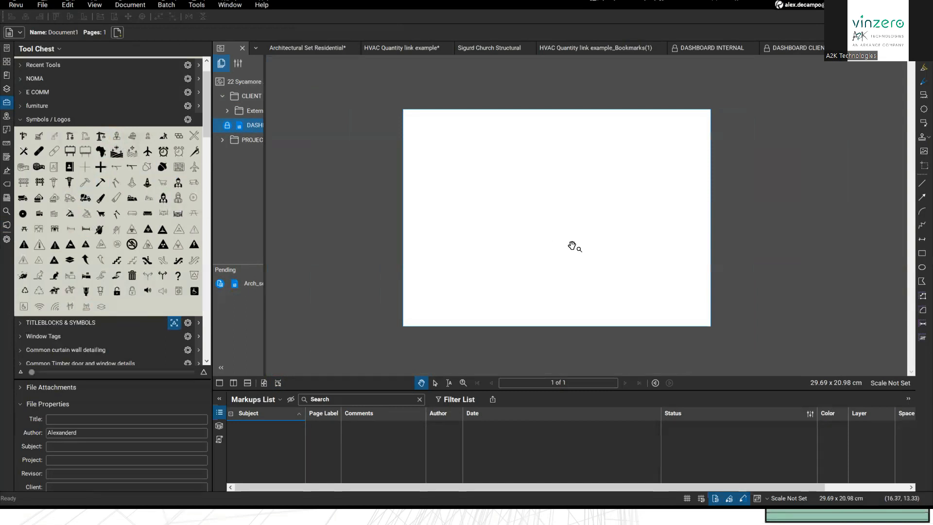
scroll(571, 246, up, 2)
scroll(521, 243, down, 1)
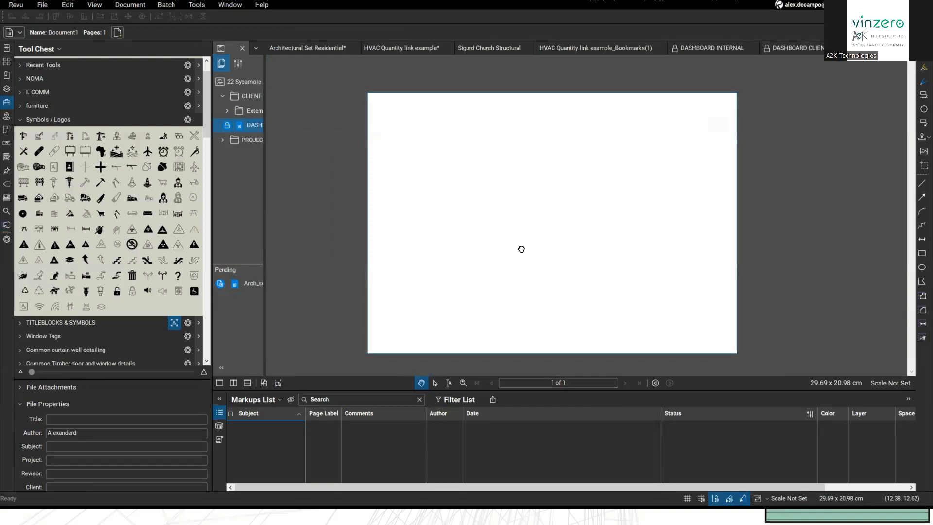
Step: Place the Architect, Traffic cone and Clock symbols in a row across the top of the page
click(117, 136)
click(455, 172)
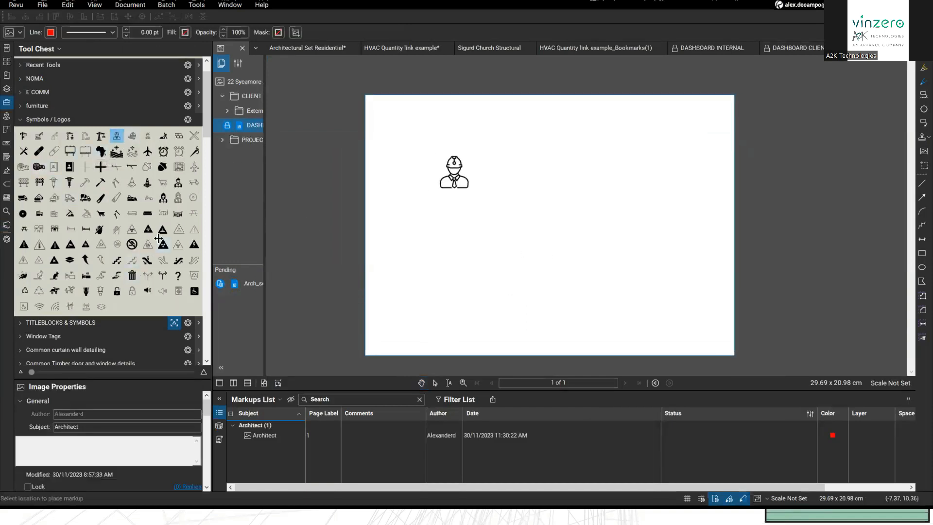
click(147, 182)
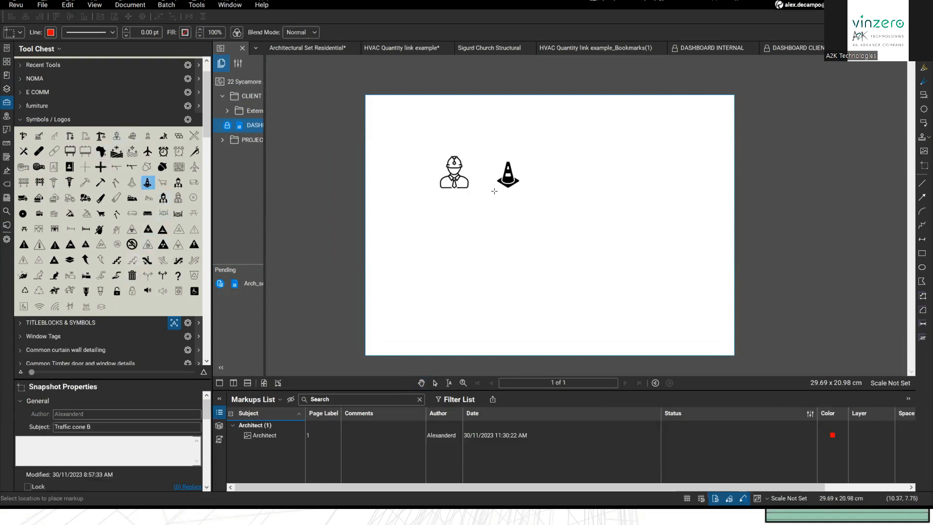
click(518, 176)
click(164, 152)
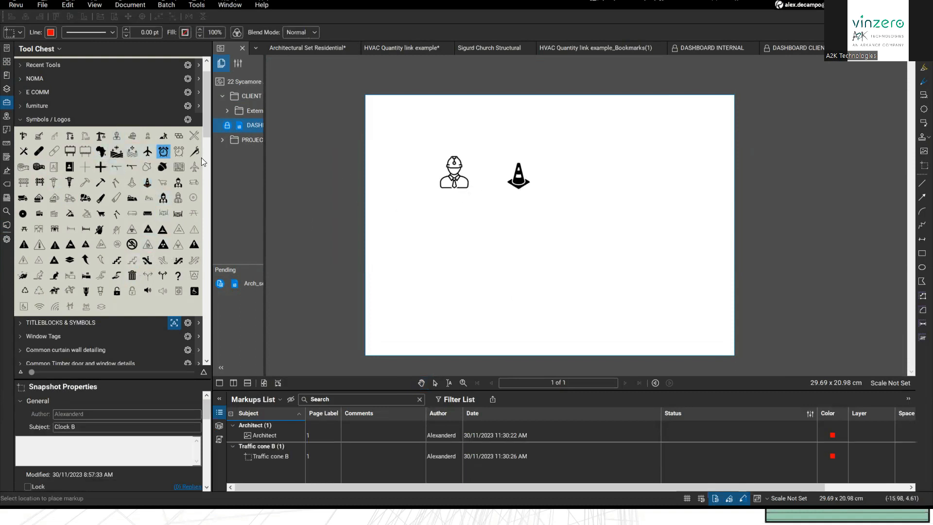
click(586, 177)
key(Escape)
drag(525, 187, 531, 193)
click(495, 234)
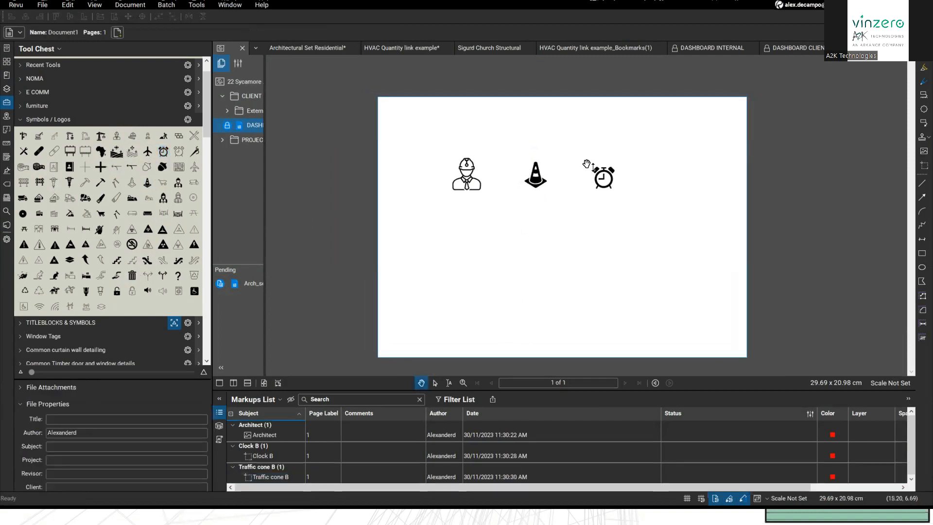
Step: Check DASHBOARD INTERNAL for reference, then return and bring up the architect icon's context options
click(722, 51)
key(ctrl)
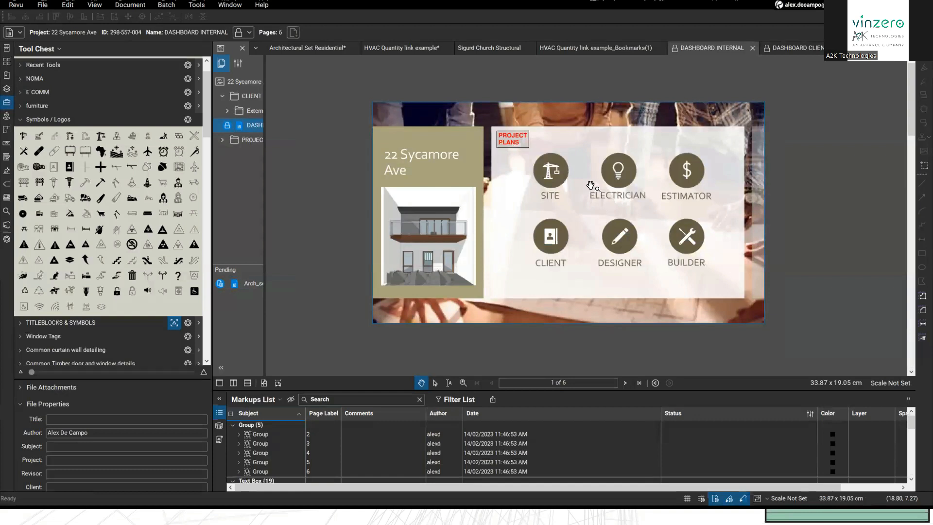
click(865, 49)
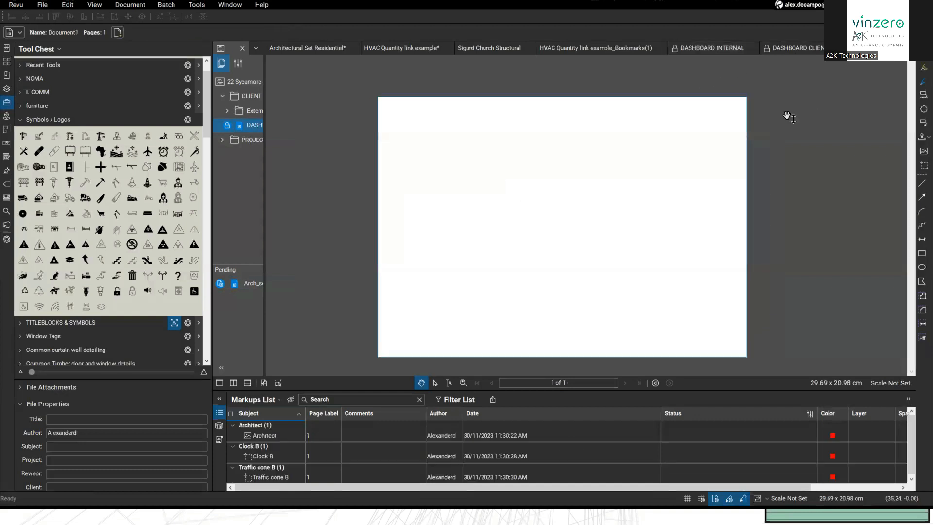
click(473, 190)
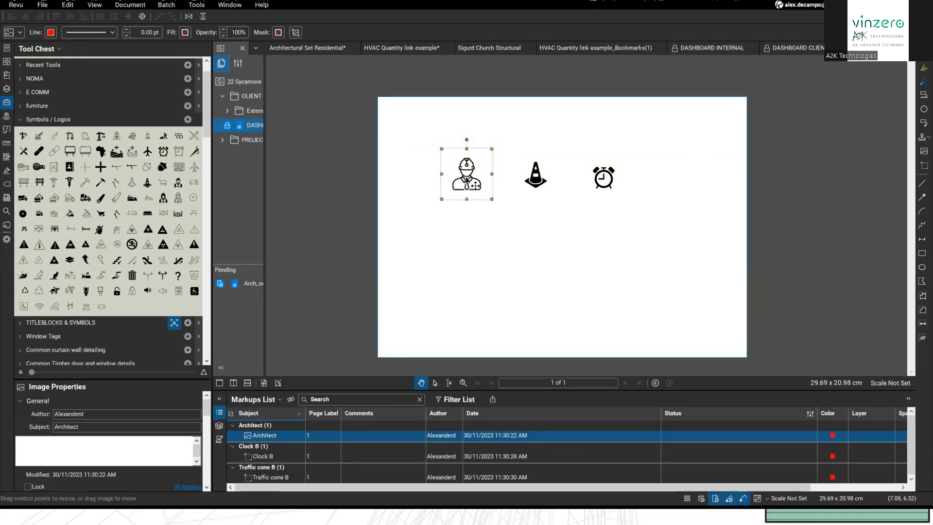
right_click(467, 181)
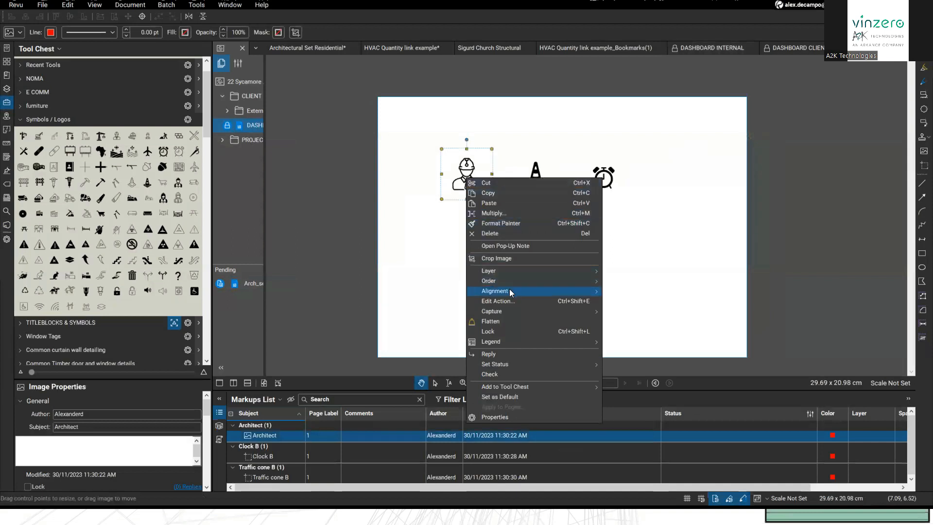
mouse_move(511, 308)
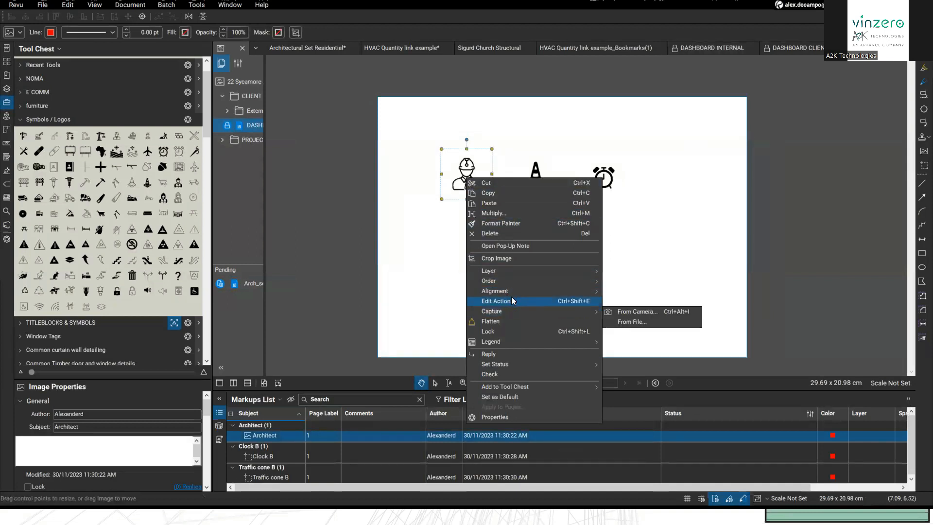
click(519, 300)
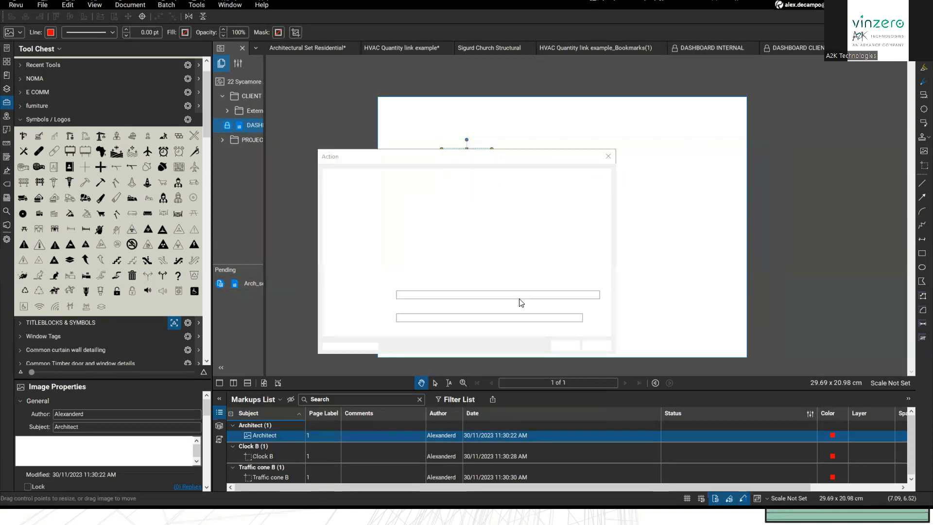
drag(429, 159, 638, 124)
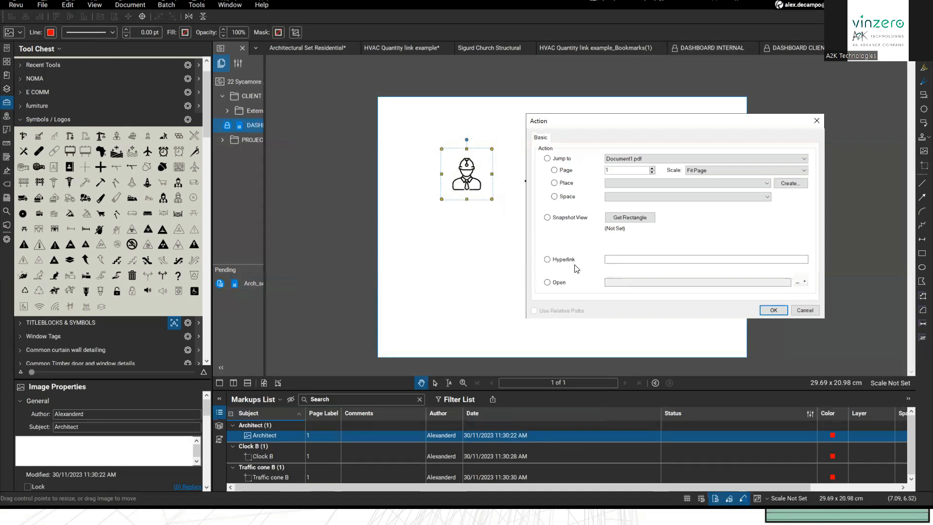
click(555, 161)
click(632, 260)
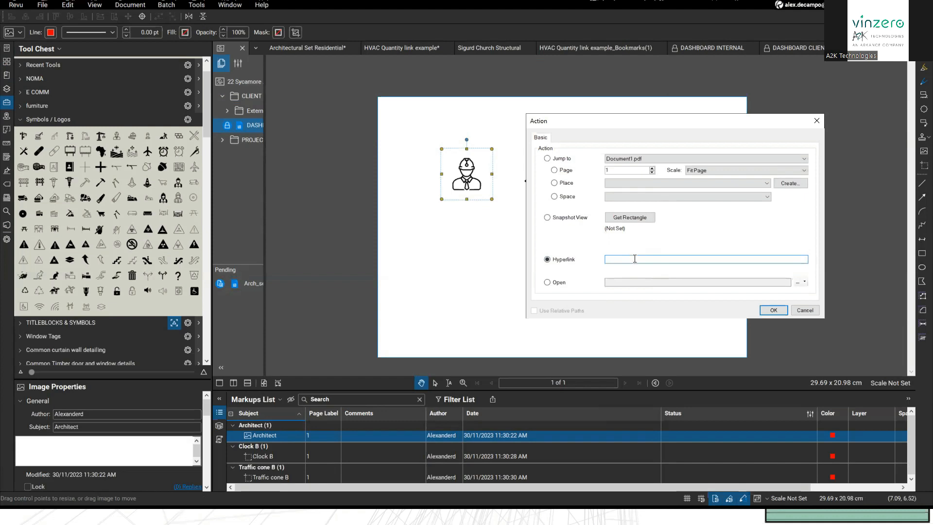
click(633, 259)
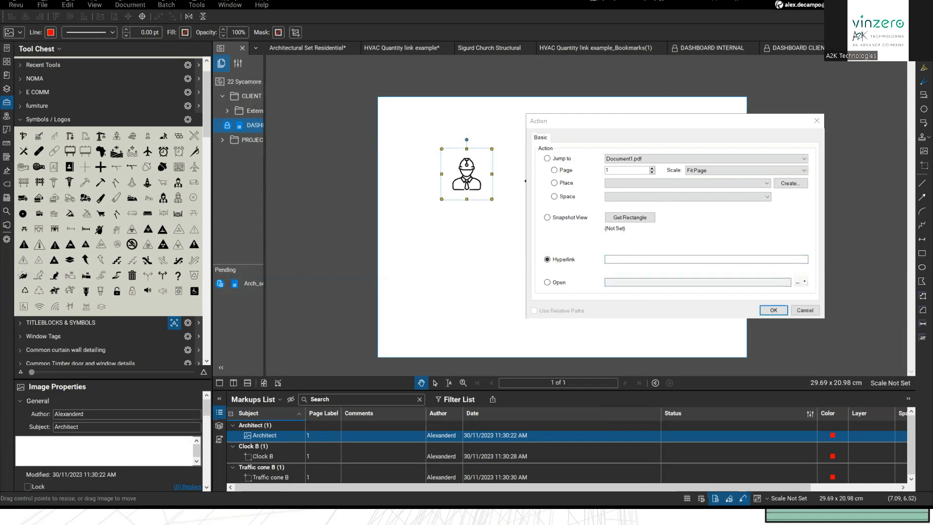
click(612, 258)
text(https://www.clouda2k.com/)
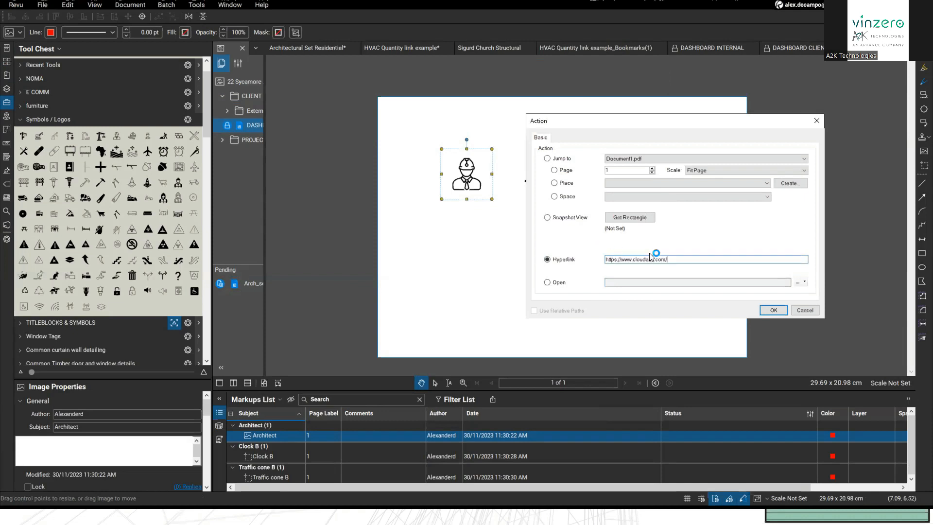
click(773, 310)
click(497, 212)
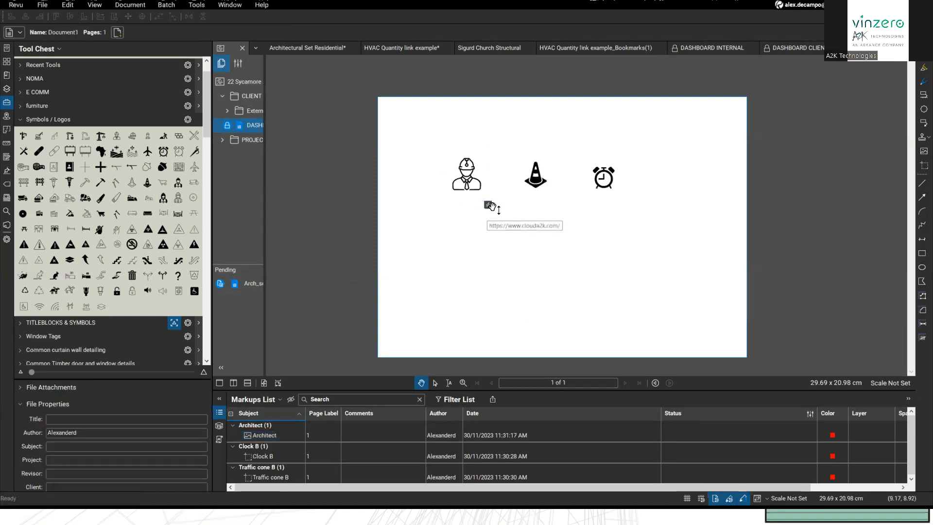
Step: Flatten the architect icon and test that it opens the clouda2k website
click(488, 193)
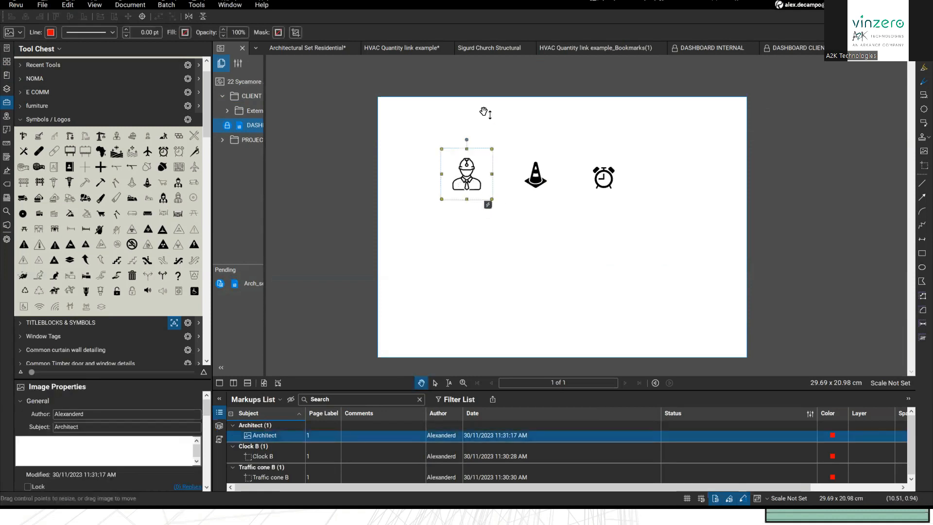
right_click(459, 176)
click(480, 331)
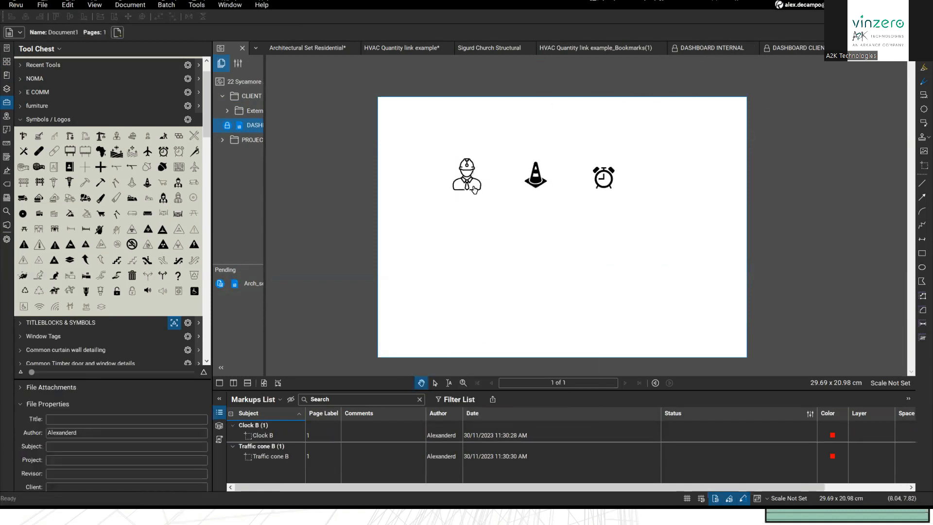
click(466, 176)
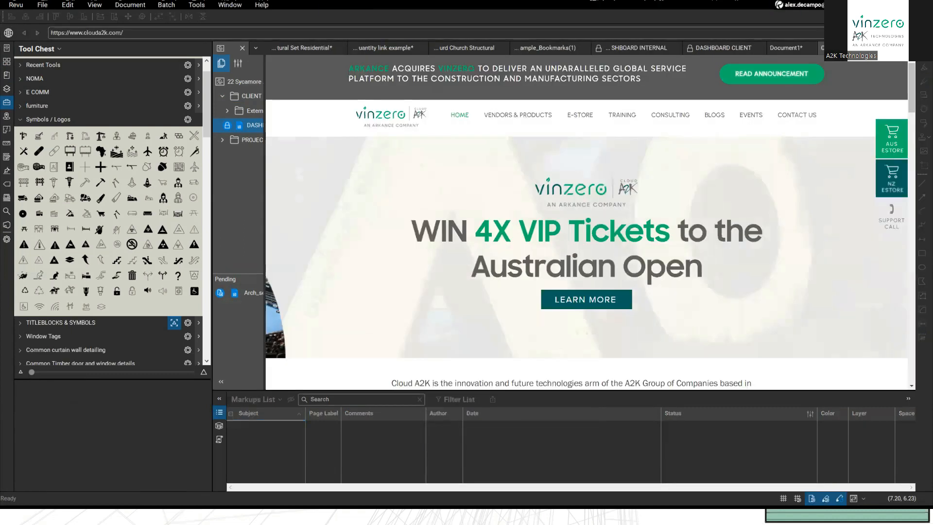
click(898, 47)
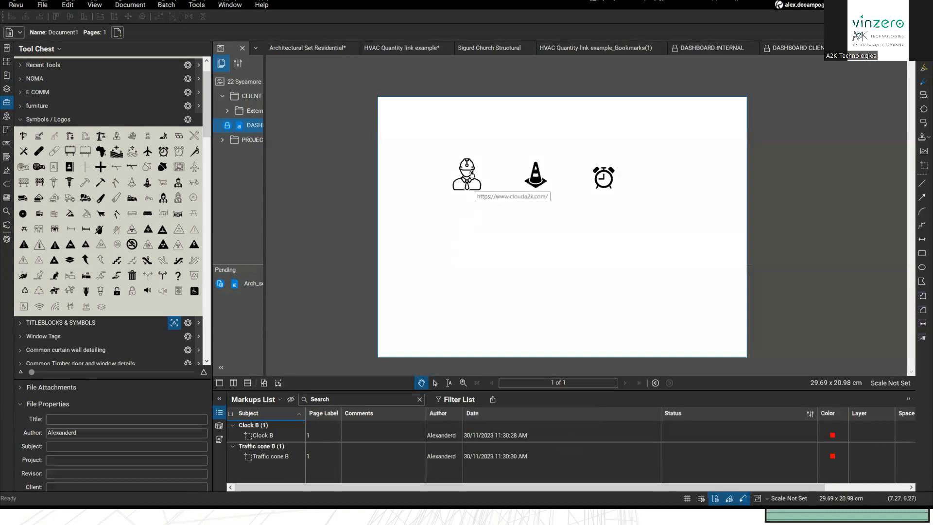
Step: Inspect the traffic cone's link action, close it unchanged, and switch to DASHBOARD CLIENT
click(539, 183)
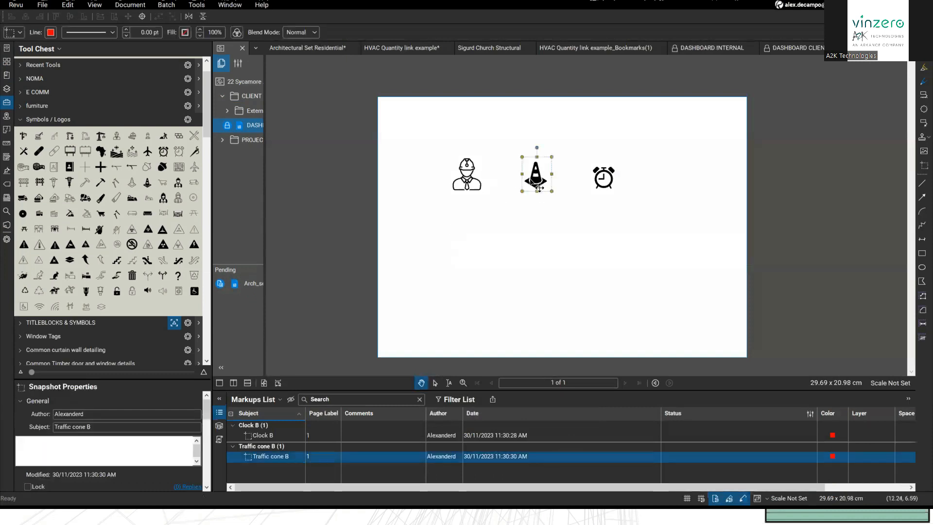
right_click(538, 184)
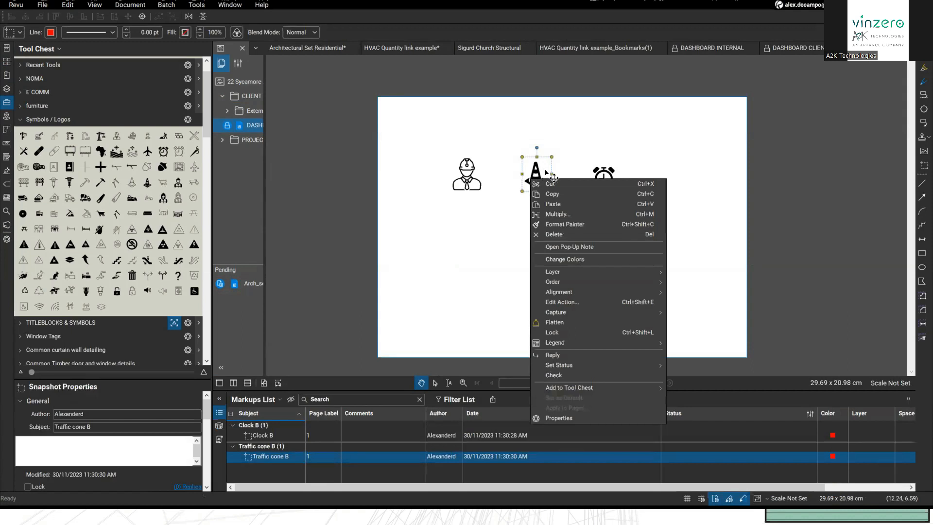
click(578, 304)
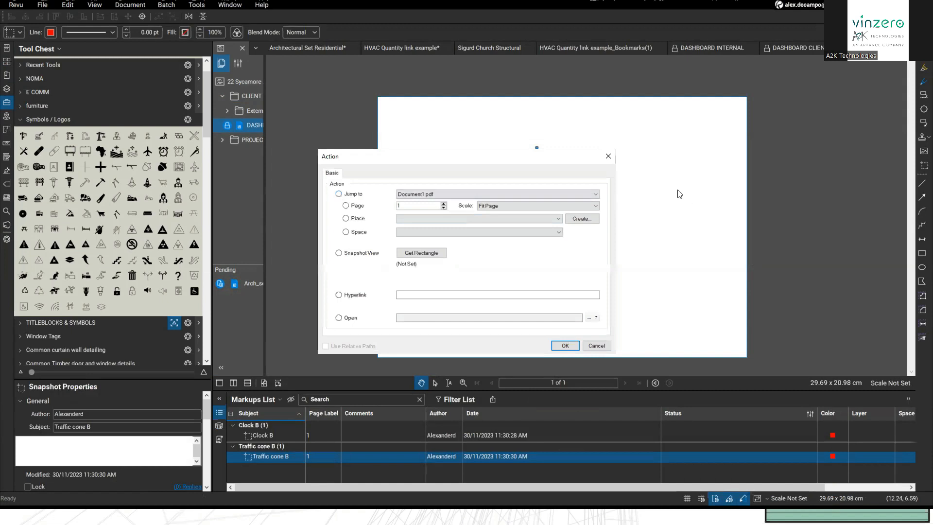
click(608, 156)
click(791, 48)
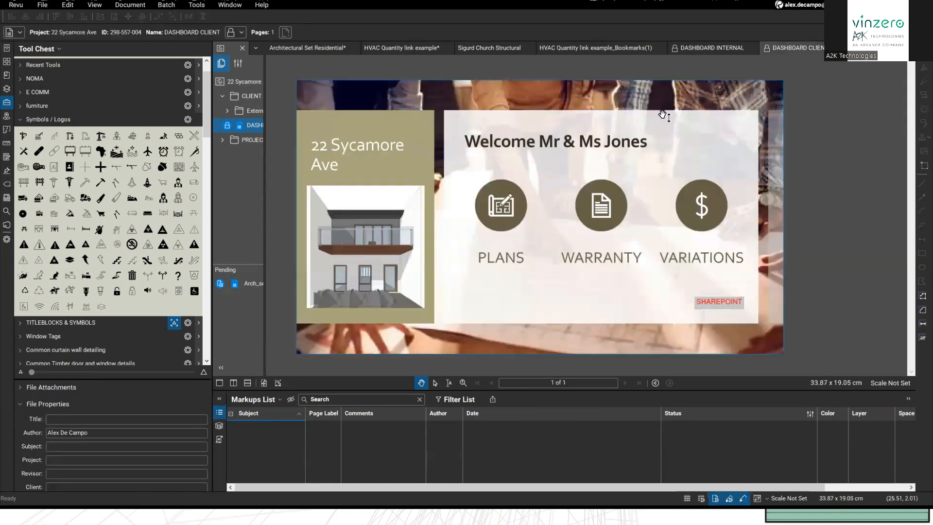
Step: Switch to DASHBOARD INTERNAL, browse its first two pages and inspect the ELECTRICIAN link options
click(706, 48)
click(625, 382)
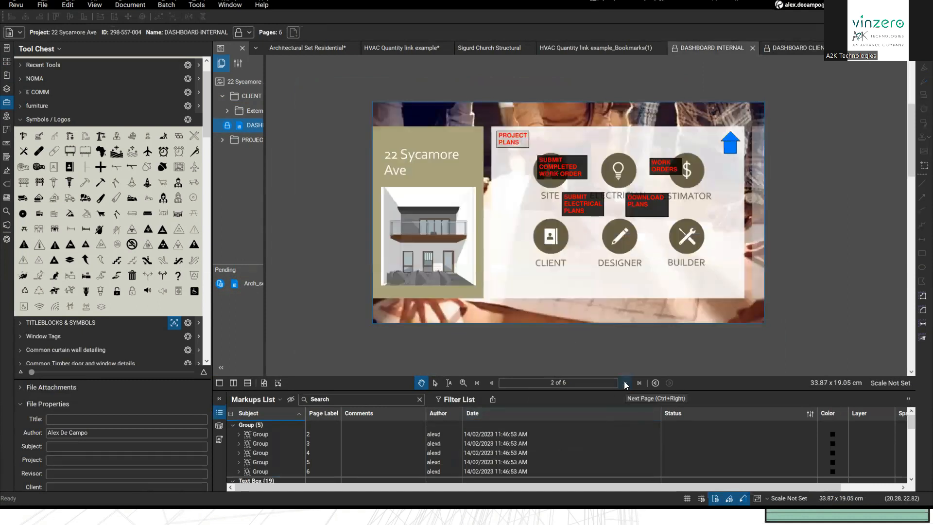
click(491, 382)
right_click(617, 173)
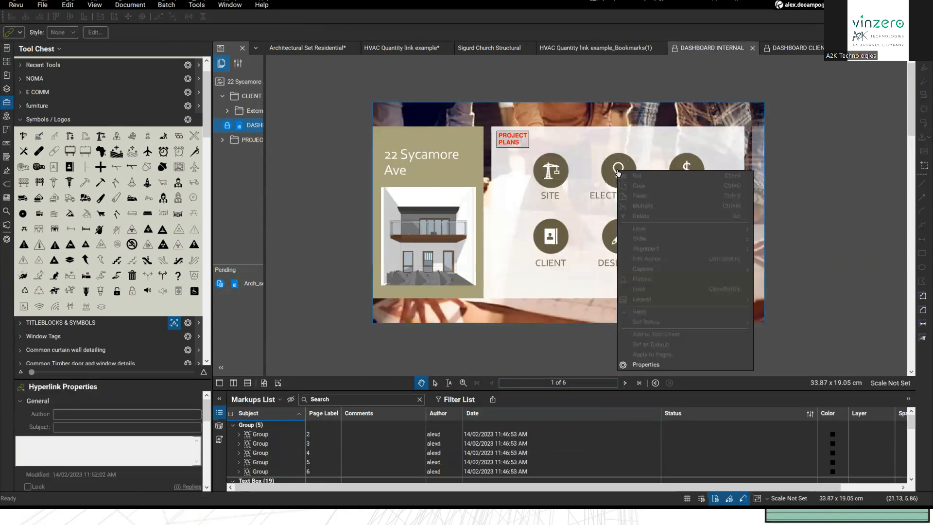
click(615, 149)
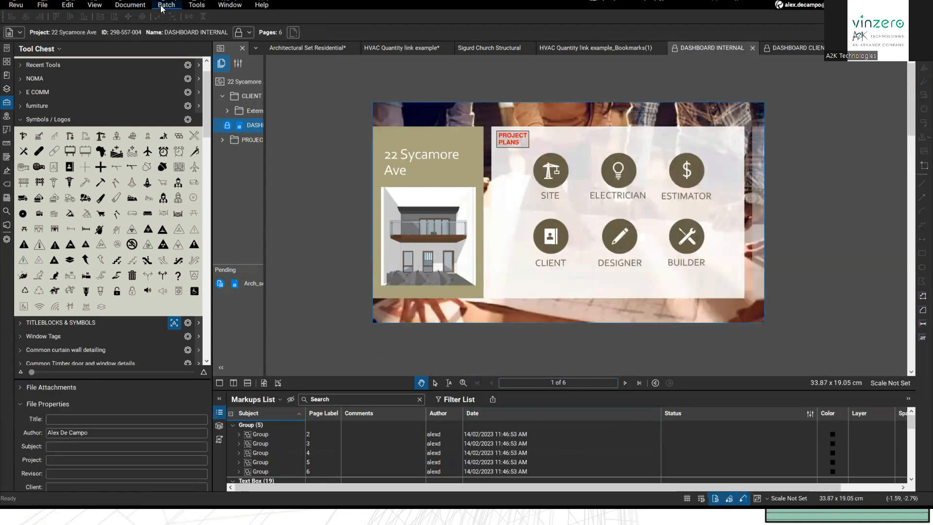
Step: Unflatten all markups in the internal dashboard via Batch > Flatten Markups
click(193, 7)
mouse_move(175, 7)
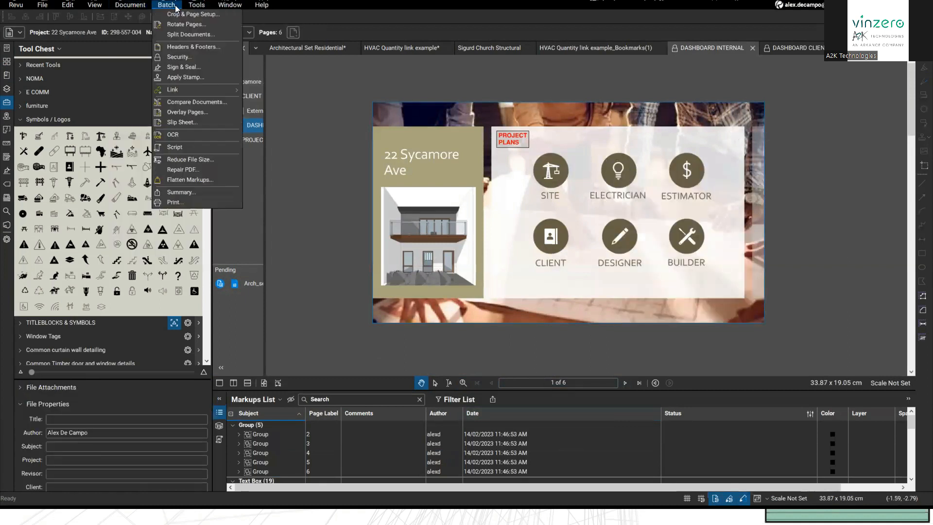
click(206, 180)
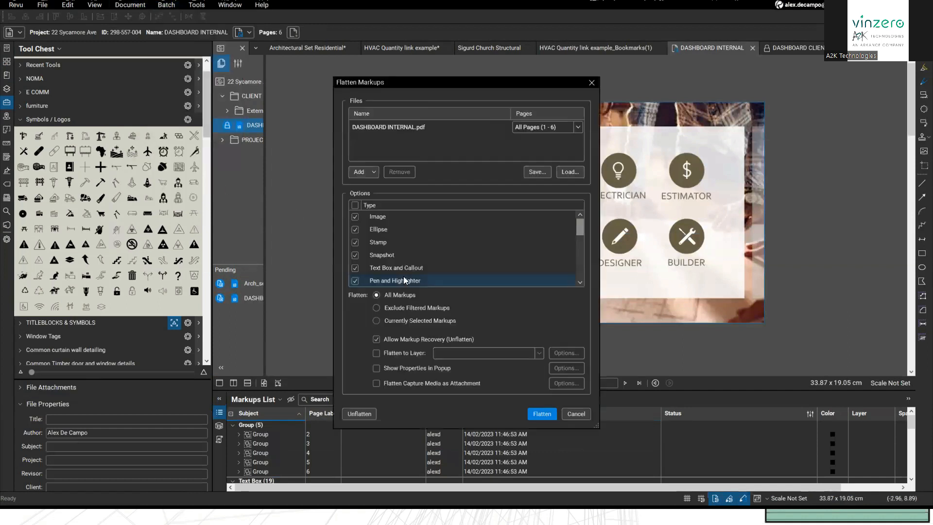
click(359, 414)
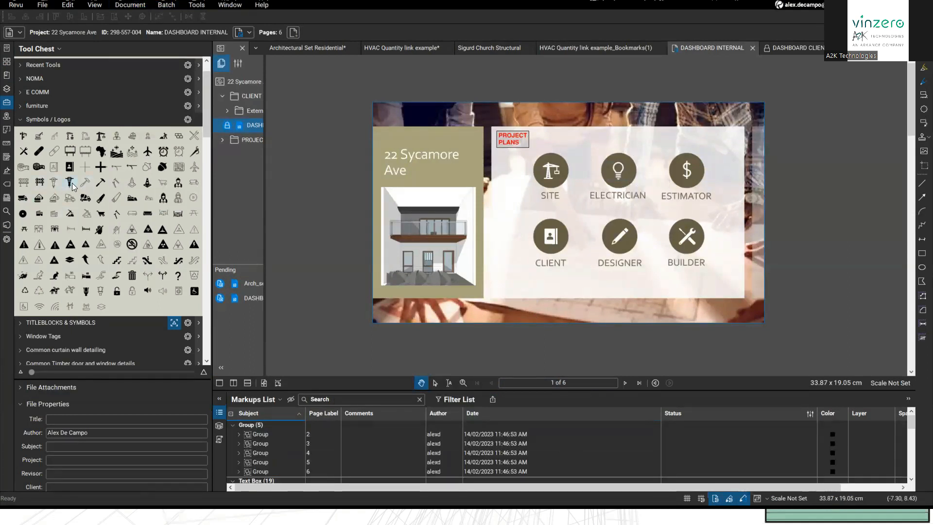
Step: Place the Address Book symbol over ELECTRICIAN and set its action to jump to page 2
click(70, 167)
click(604, 191)
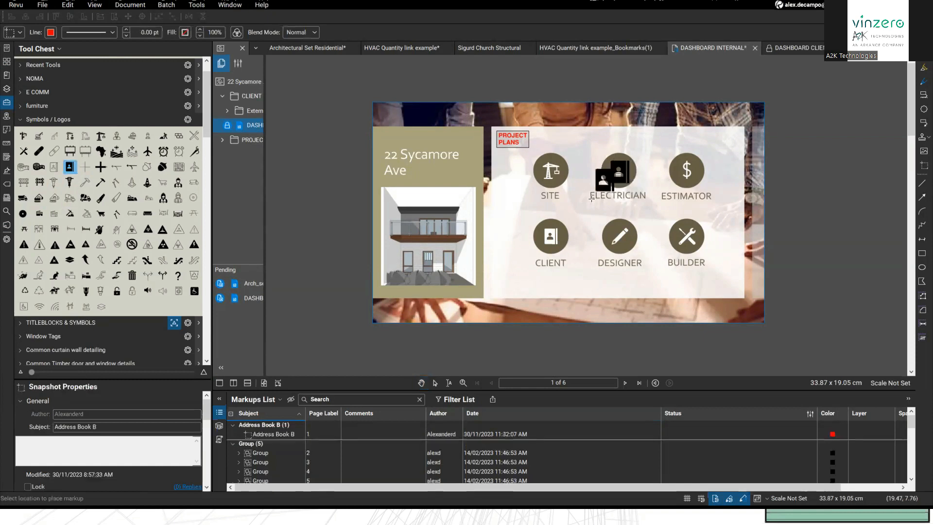
click(629, 179)
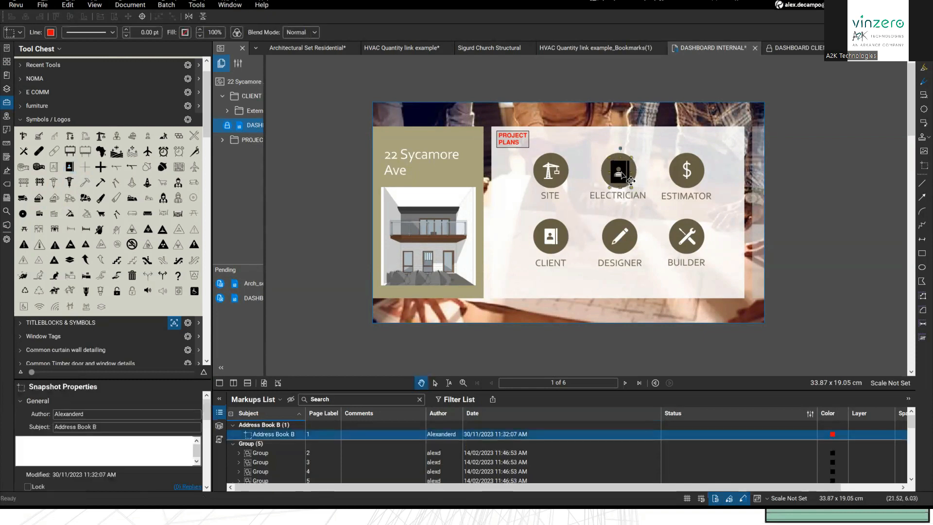
right_click(622, 173)
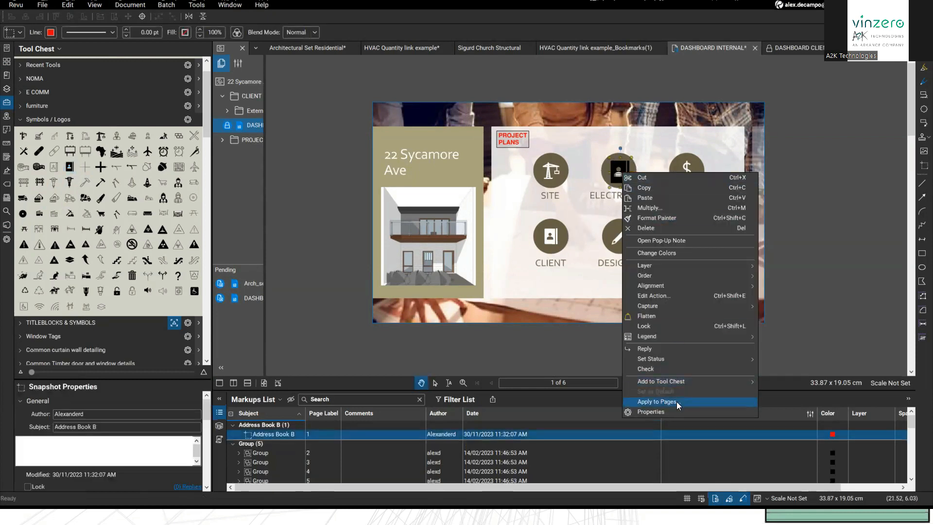
click(663, 298)
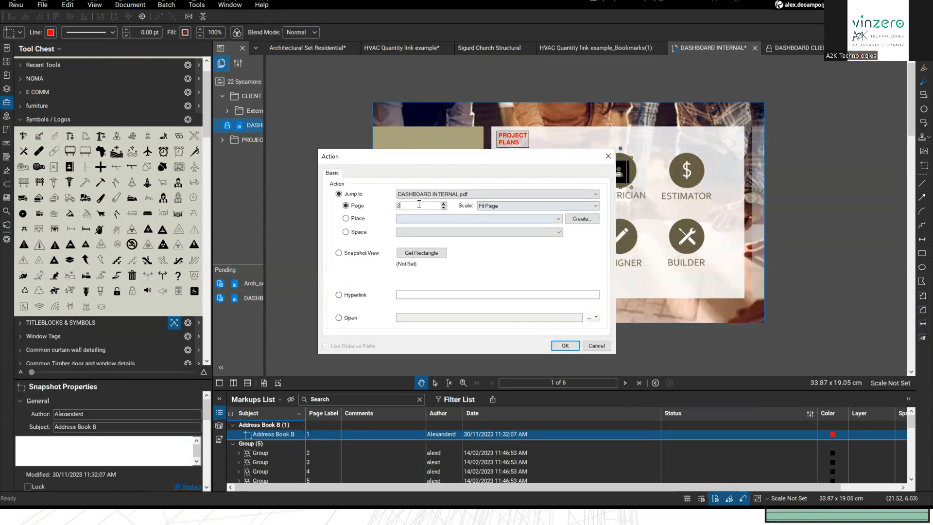
click(564, 345)
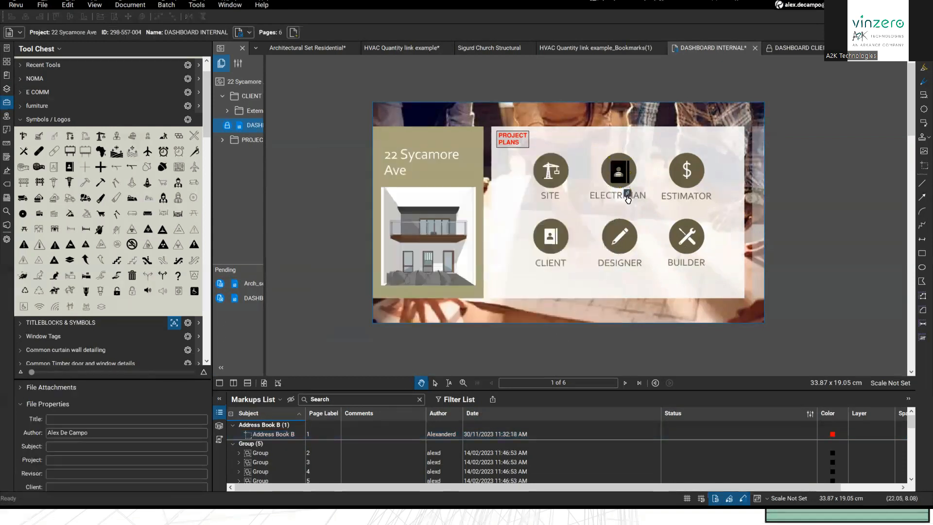
Step: Test the ELECTRICIAN link, return to page 1 and reselect the address-book symbol
click(618, 244)
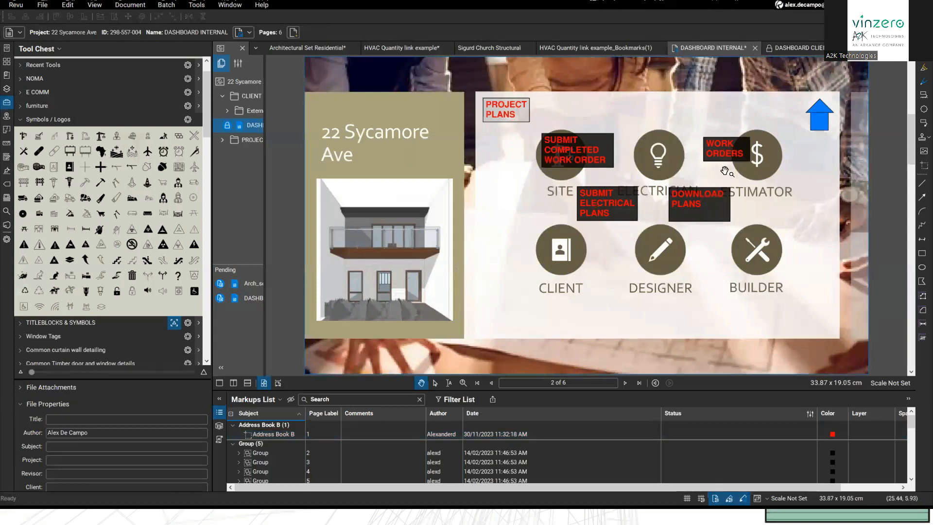
click(491, 382)
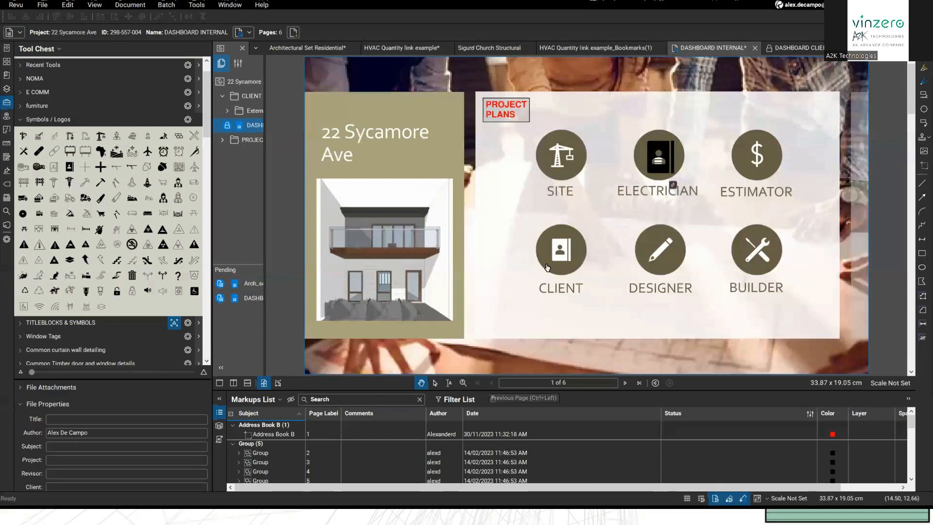
click(659, 167)
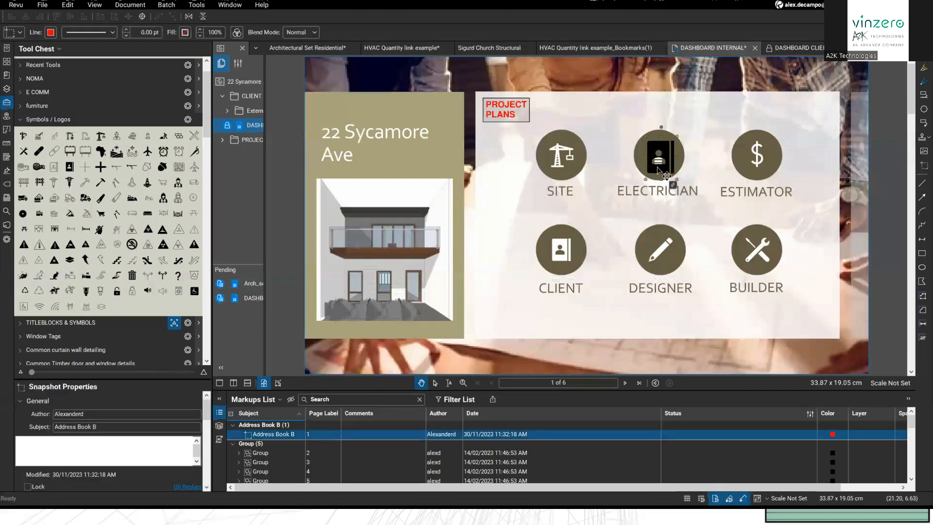
right_click(658, 167)
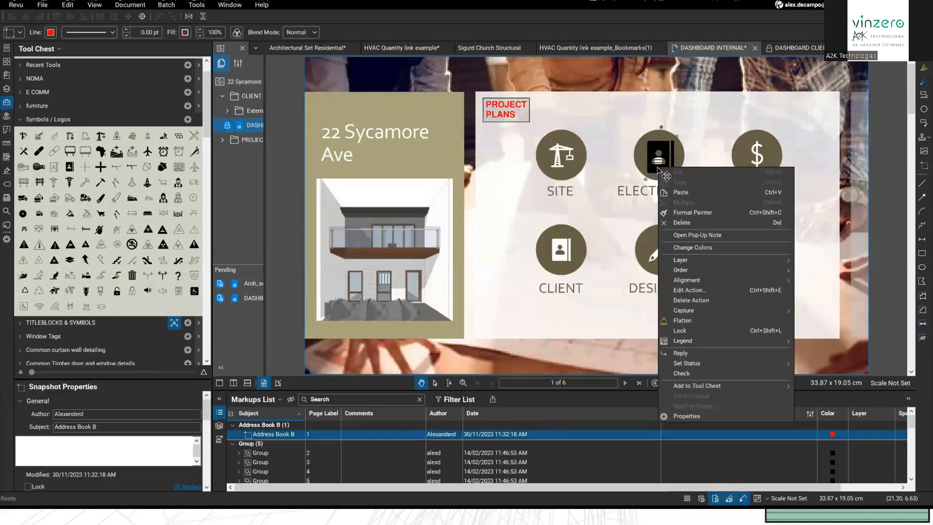
click(603, 334)
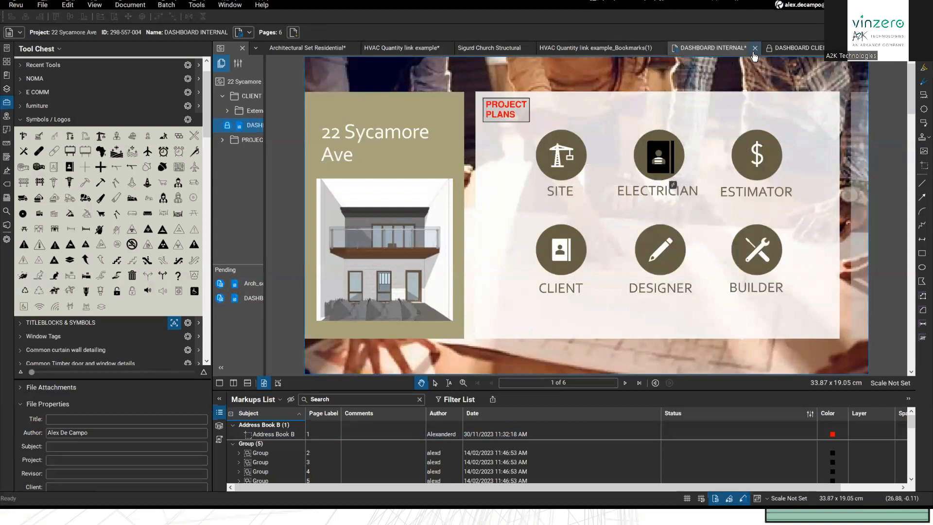
Step: Close both dashboards without saving, undoing the client dashboard check-out
click(755, 47)
click(516, 303)
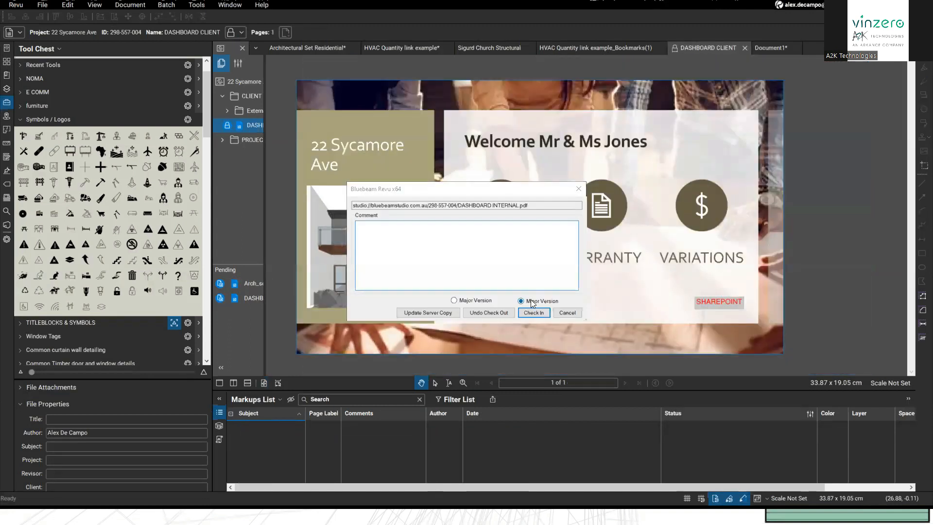
click(494, 313)
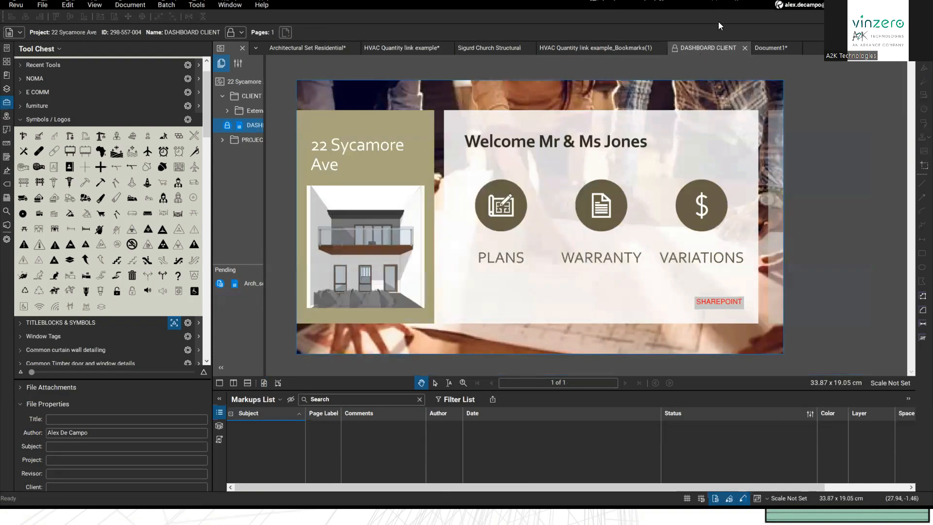
click(744, 49)
Step: Close Document1 without saving and switch back to the webinar presentation
click(711, 53)
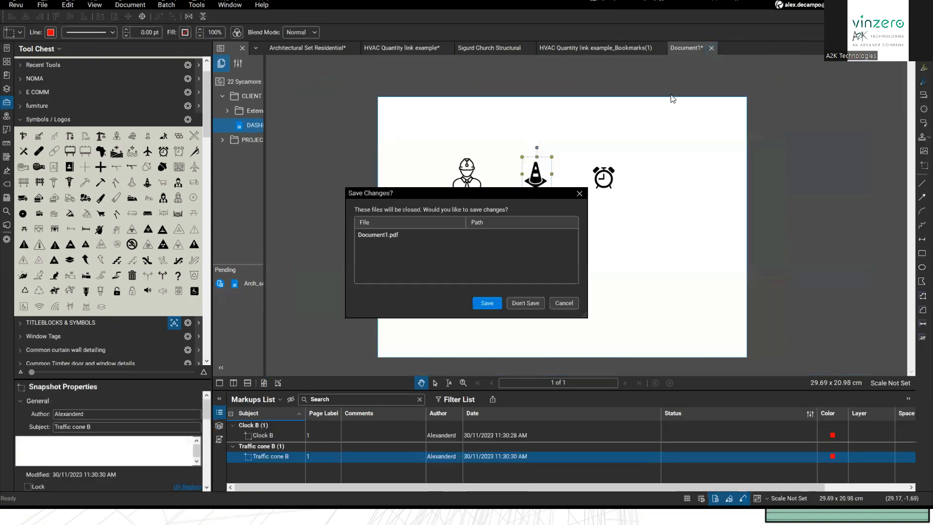
click(529, 302)
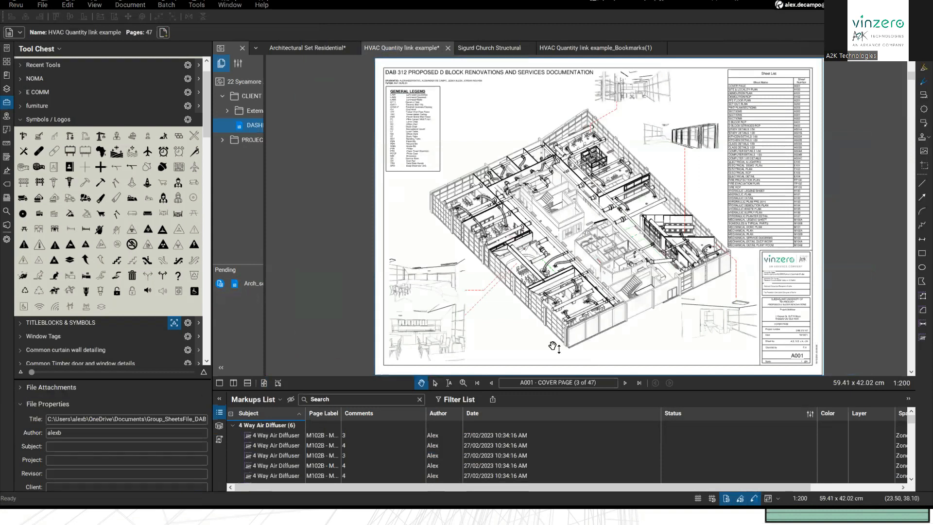
key(alt+Tab)
Step: Select slide 5 and present the webinar full screen, advancing one agenda slide
click(51, 417)
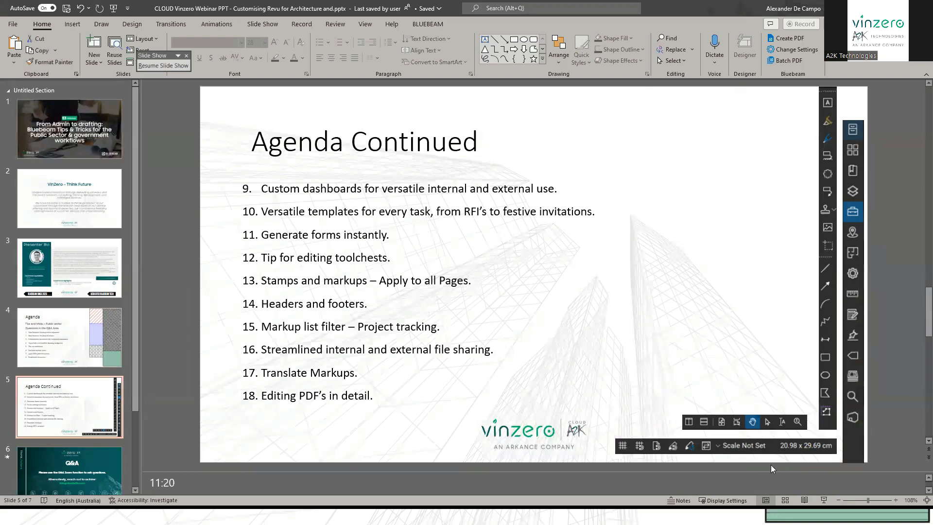
key(alt+Tab)
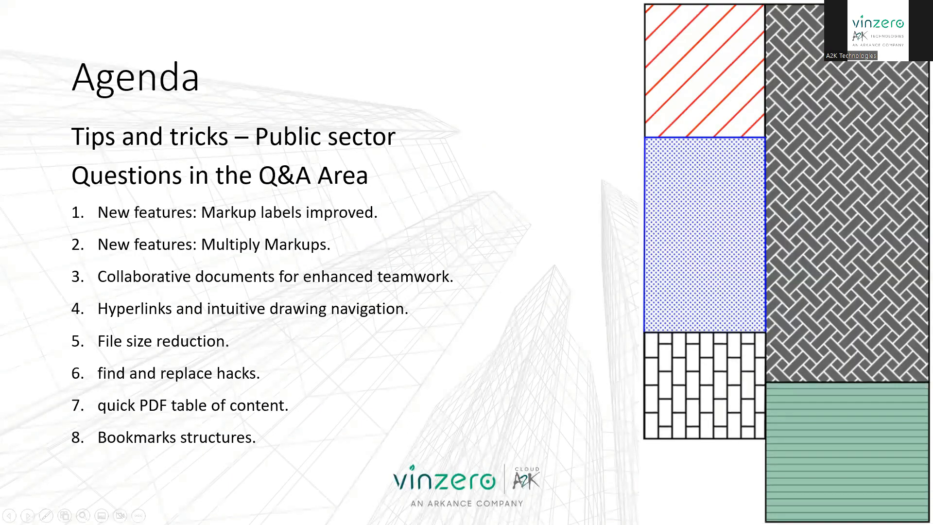
click(231, 470)
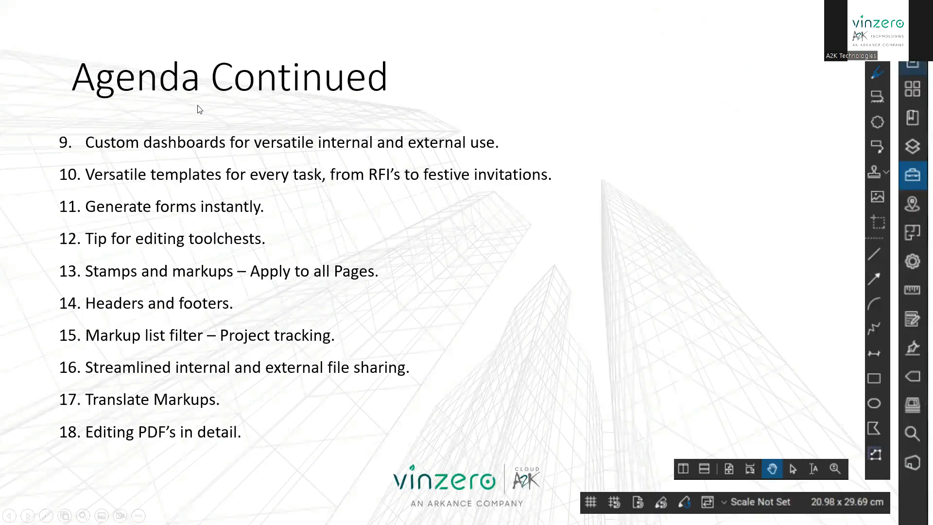
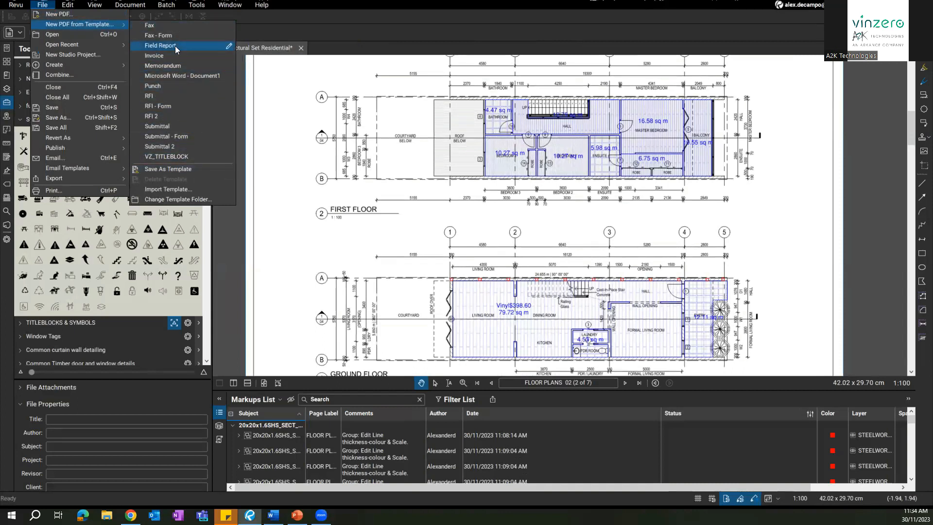
Step: Create a new document from the RFI template and scroll through the form
click(155, 93)
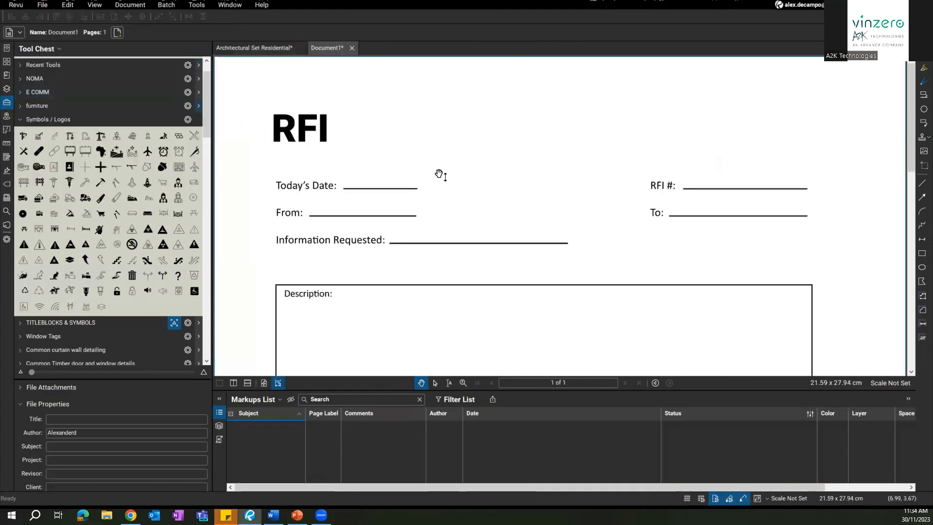
scroll(444, 175, down, 4)
drag(445, 225, 446, 146)
scroll(440, 141, down, 2)
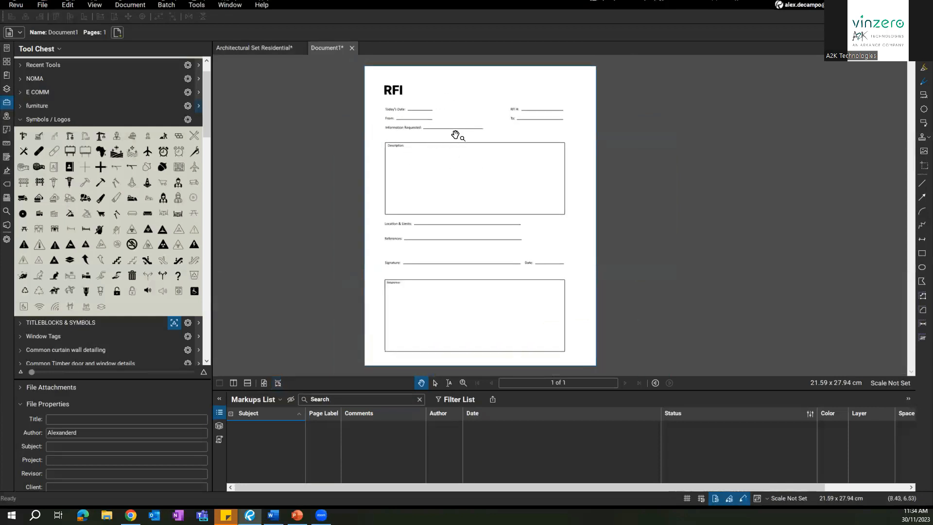
scroll(457, 136, up, 2)
scroll(456, 138, down, 1)
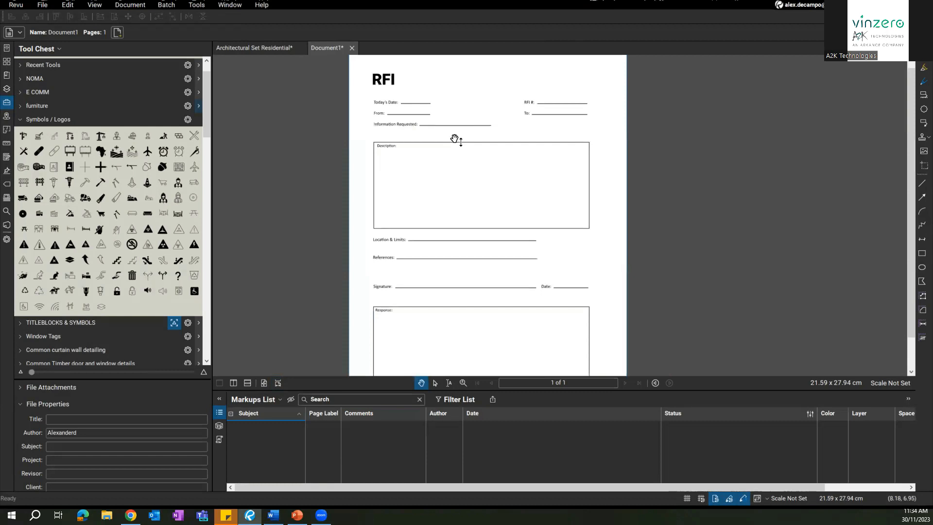
Step: Dismiss the Batch menu and return to the Architectural Set Residential floor plans
click(166, 5)
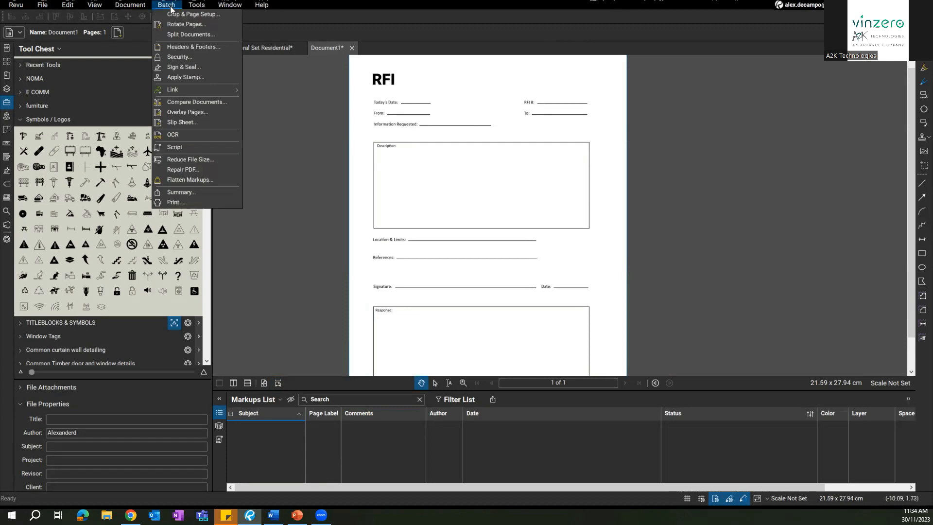
mouse_move(192, 6)
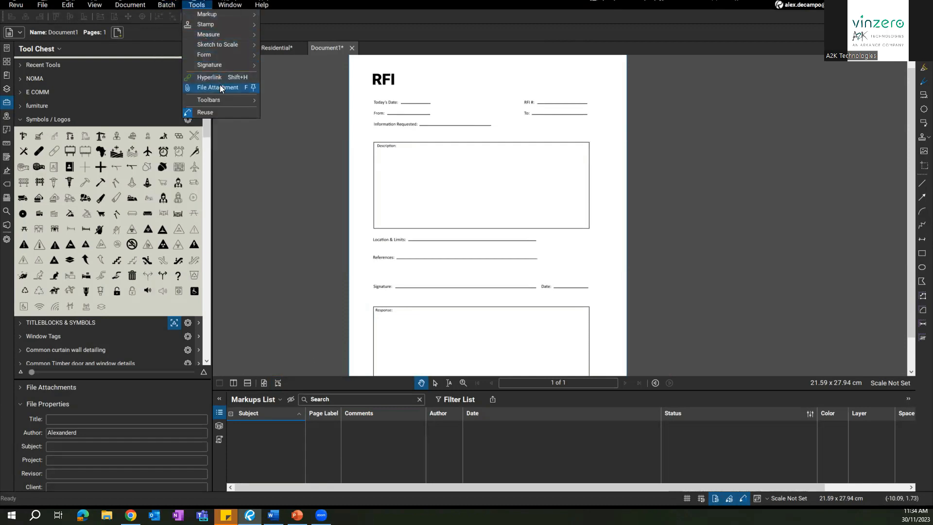
mouse_move(162, 6)
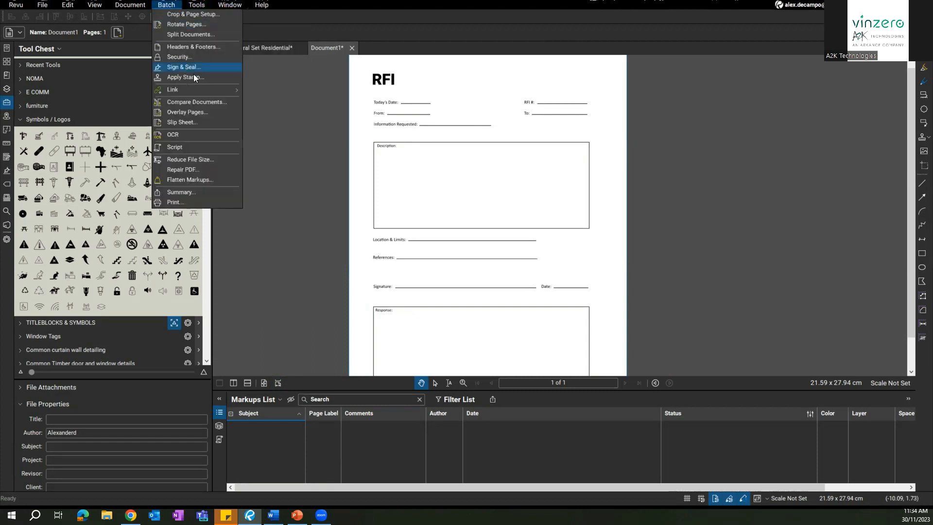
mouse_move(208, 89)
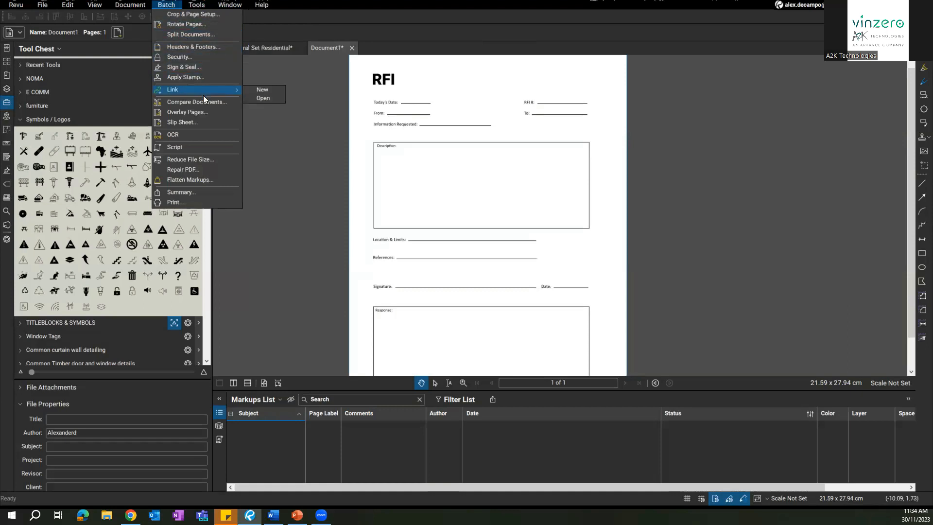
click(391, 153)
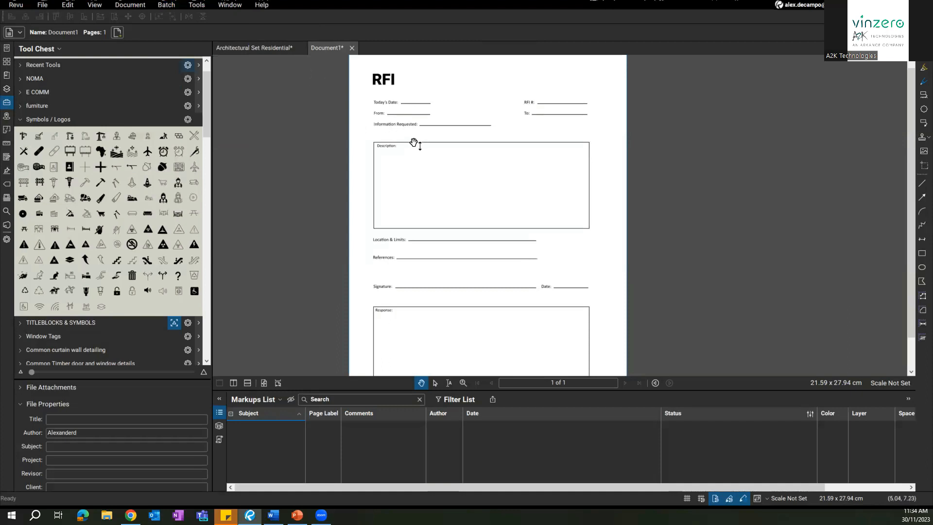
click(273, 48)
scroll(426, 204, down, 4)
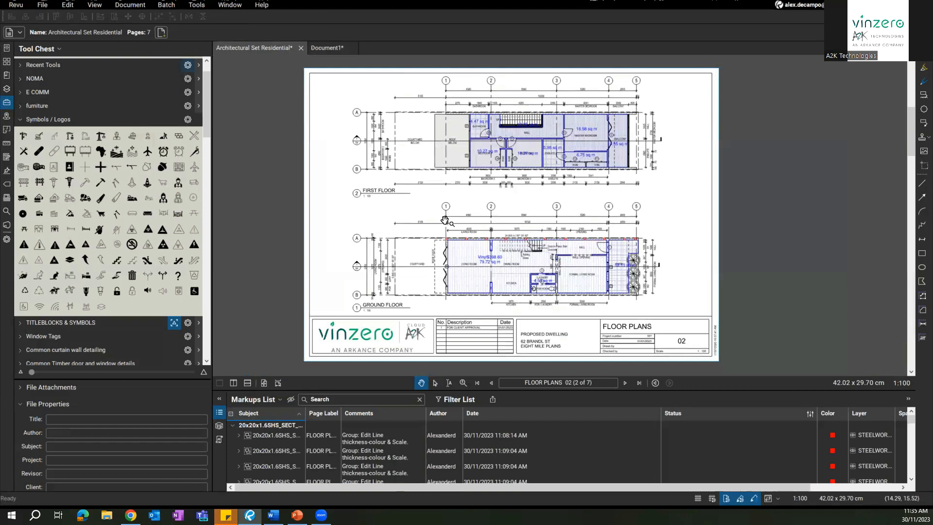
Step: Start Batch Headers & Footers for all seven pages of the architectural set
scroll(444, 220, up, 2)
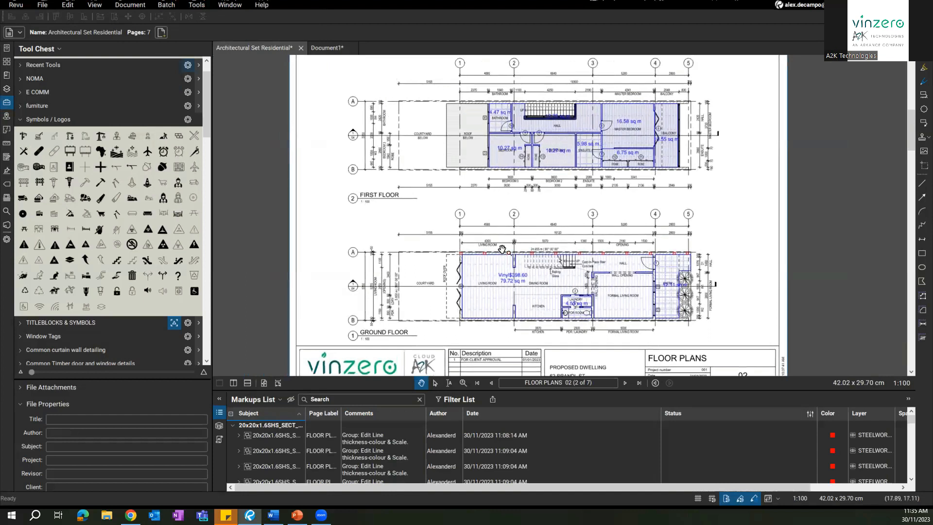
click(188, 6)
mouse_move(170, 8)
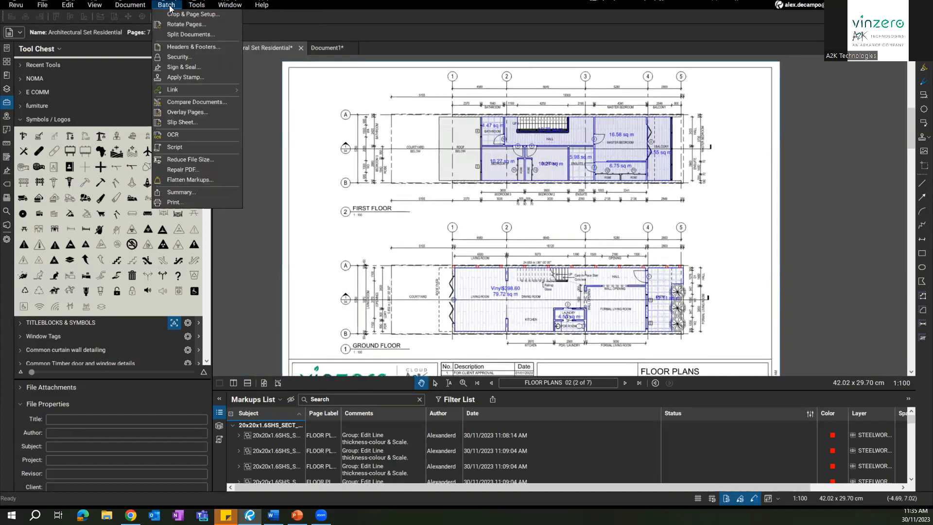
click(234, 45)
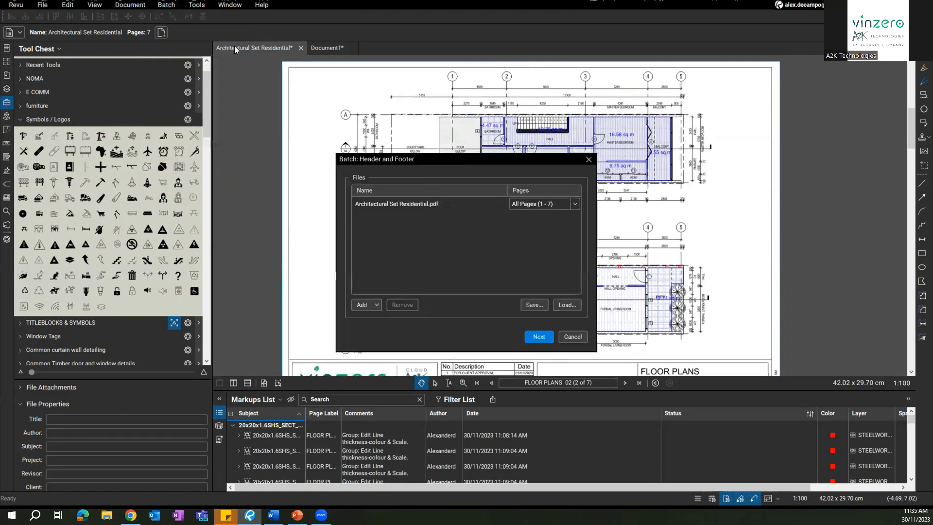
click(537, 338)
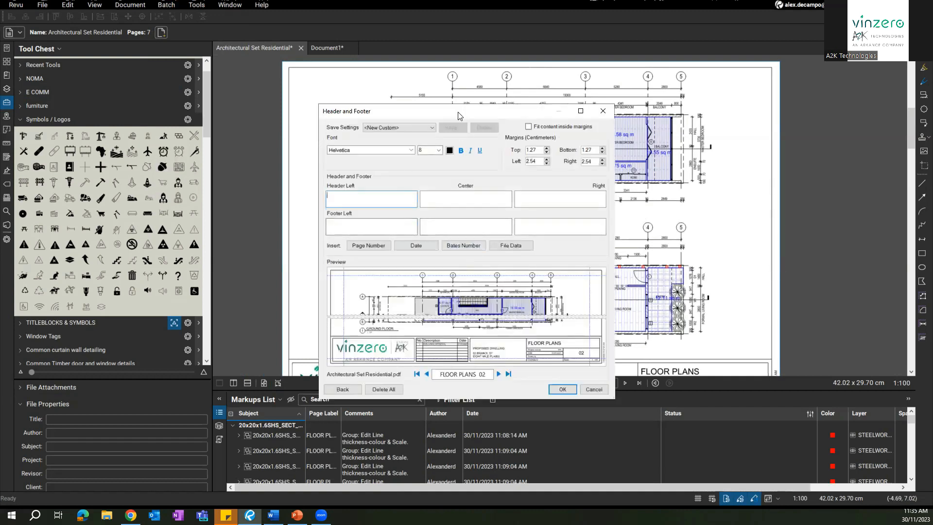
Step: Make the header and footer text red and select the centre header and footer boxes
drag(488, 105, 516, 89)
click(468, 183)
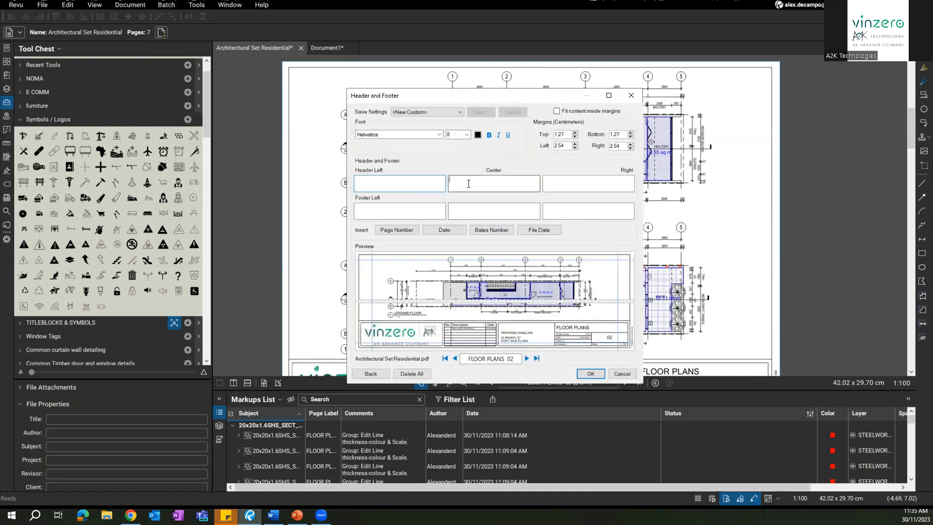
click(478, 135)
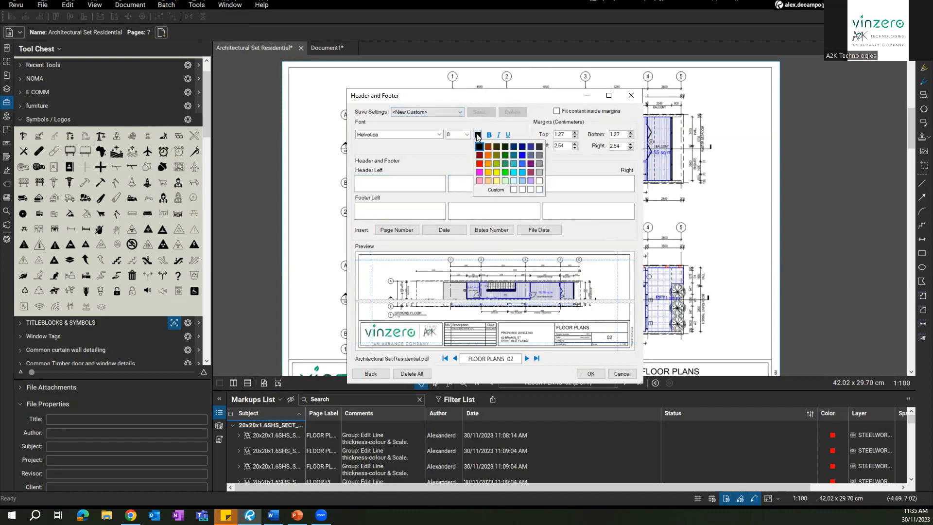
click(480, 164)
click(478, 181)
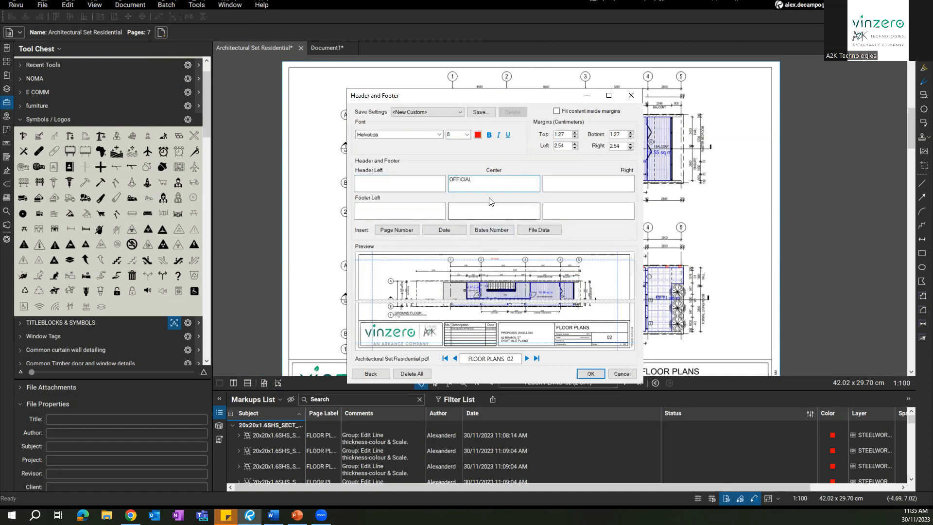
click(467, 207)
Step: Enter OFFICIAL as the centre footer text
text(OFFICIAL)
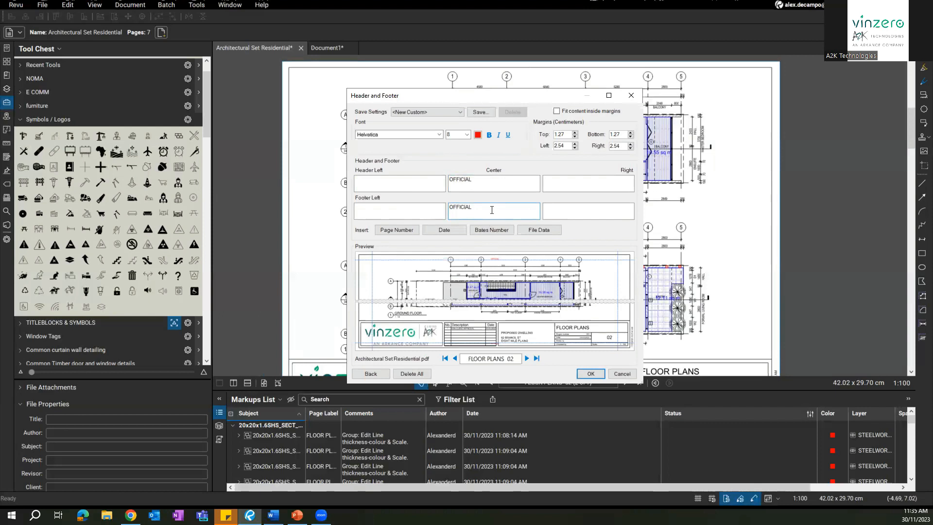
click(383, 184)
click(515, 184)
Step: Set the bottom margin to 0.77 cm and the top margin to 0.37 cm
click(630, 133)
click(630, 137)
click(631, 137)
click(630, 137)
click(631, 137)
click(631, 137)
click(630, 137)
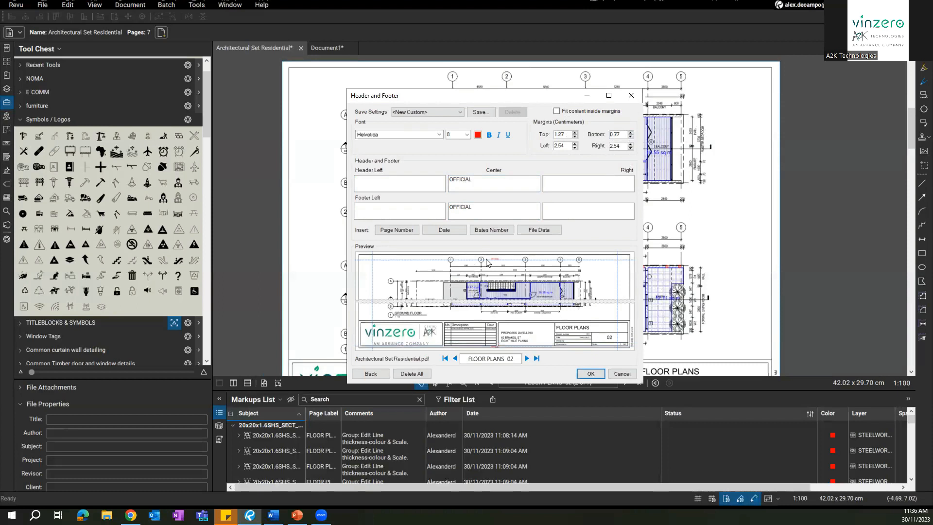
click(575, 132)
click(575, 137)
click(574, 136)
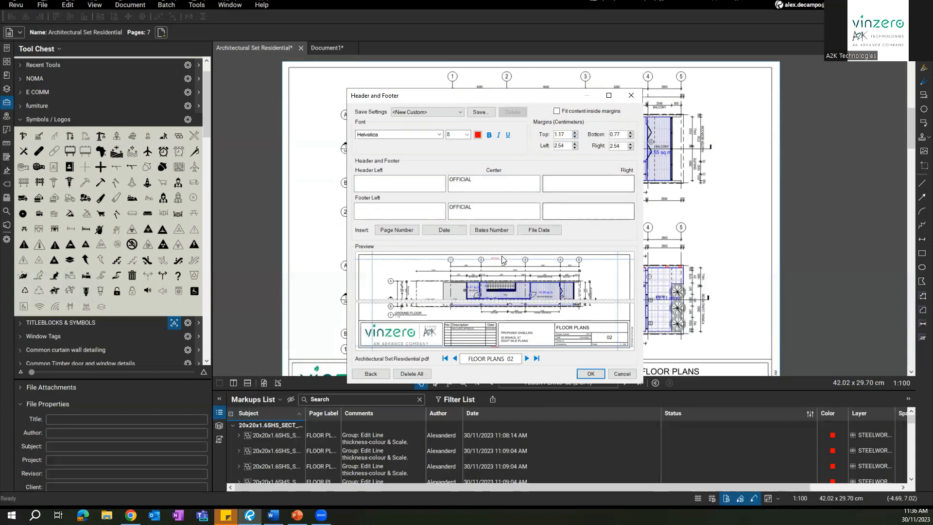
click(575, 137)
click(574, 136)
click(574, 136)
click(574, 137)
click(575, 137)
click(575, 133)
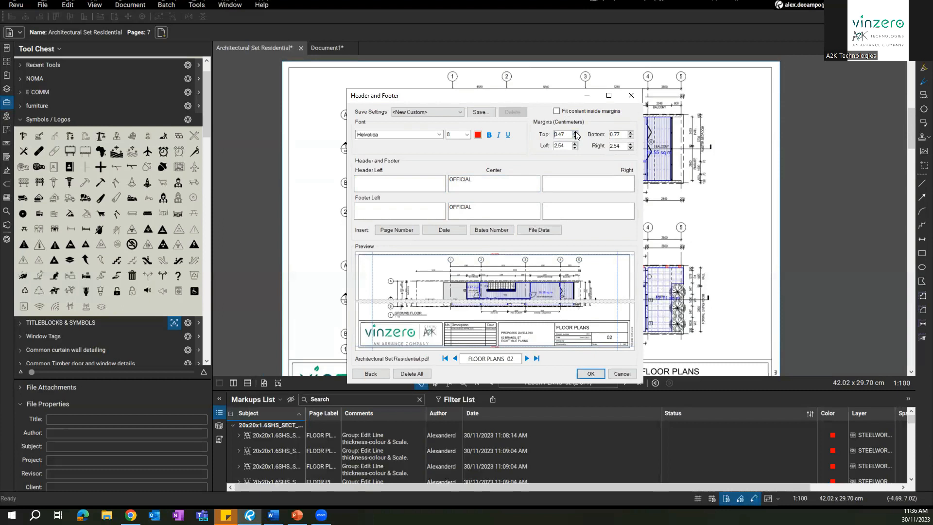
click(575, 137)
Step: Make the OFFICIAL text bold at size 10 and apply it to the sheets
click(488, 136)
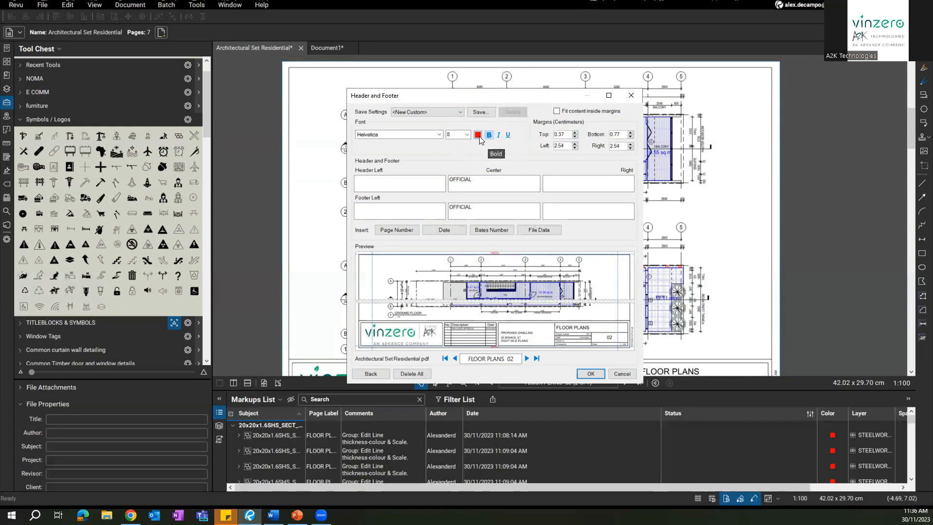
click(464, 134)
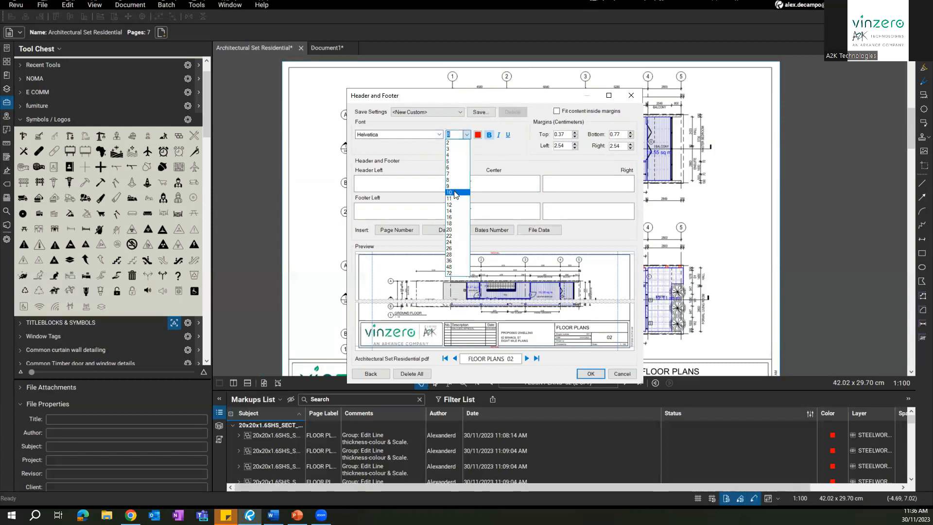
click(456, 160)
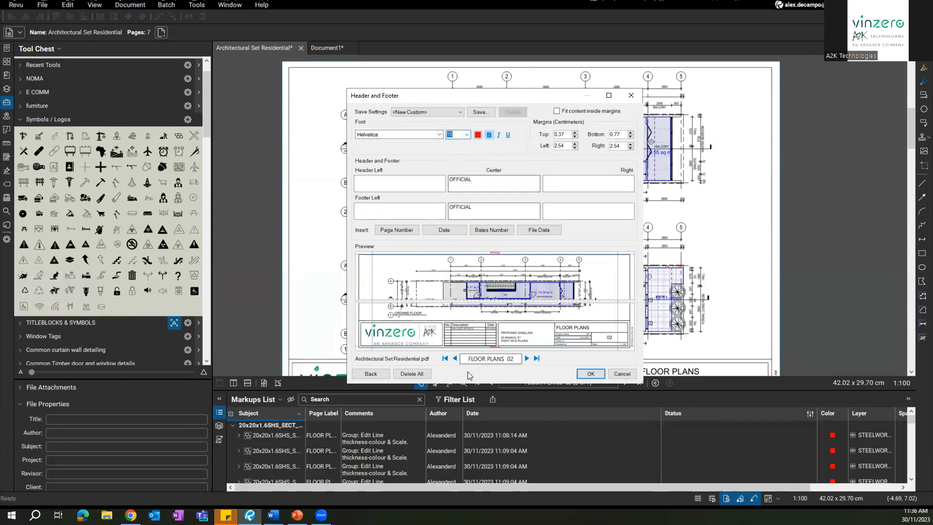
click(588, 375)
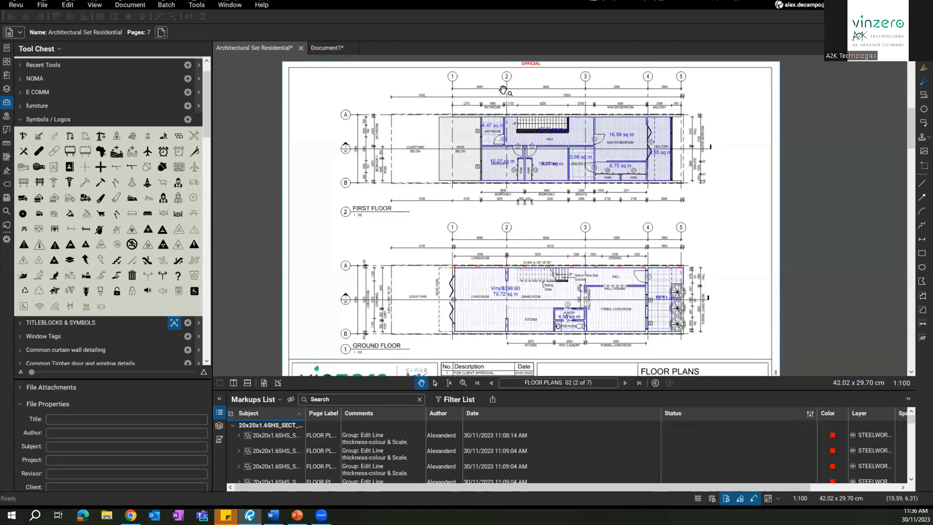
Step: Pan to the title block and delete the revision-table snapshot
scroll(564, 141, up, 6)
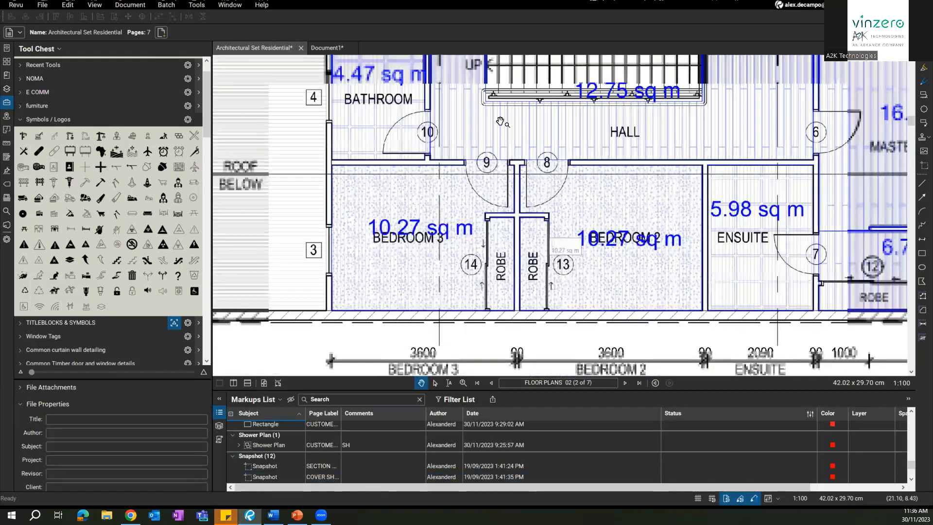
scroll(510, 218, down, 4)
drag(489, 285, 456, 119)
drag(468, 359, 499, 161)
drag(527, 370, 505, 185)
click(504, 227)
click(499, 194)
key(Delete)
click(461, 218)
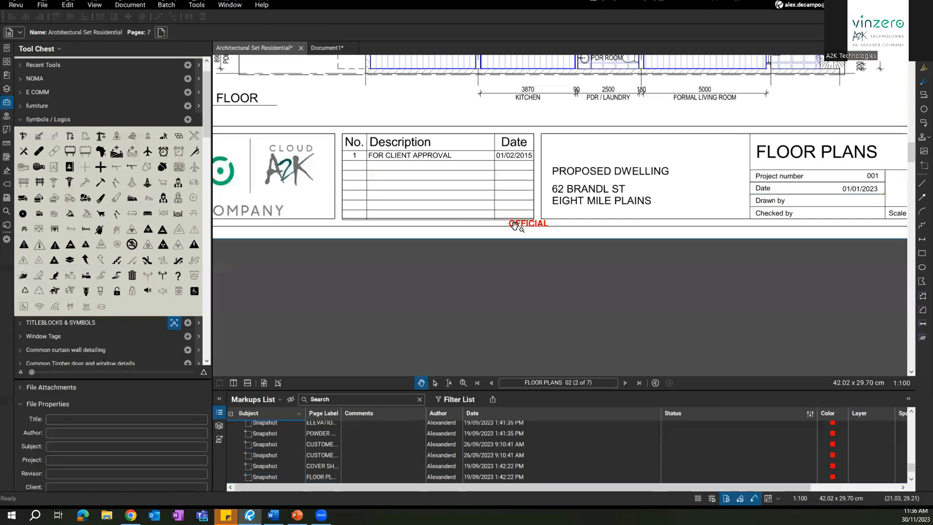
Step: Check the red OFFICIAL footer and the Elevations sheet header, then open the Batch menu
drag(514, 222, 513, 273)
scroll(513, 274, down, 2)
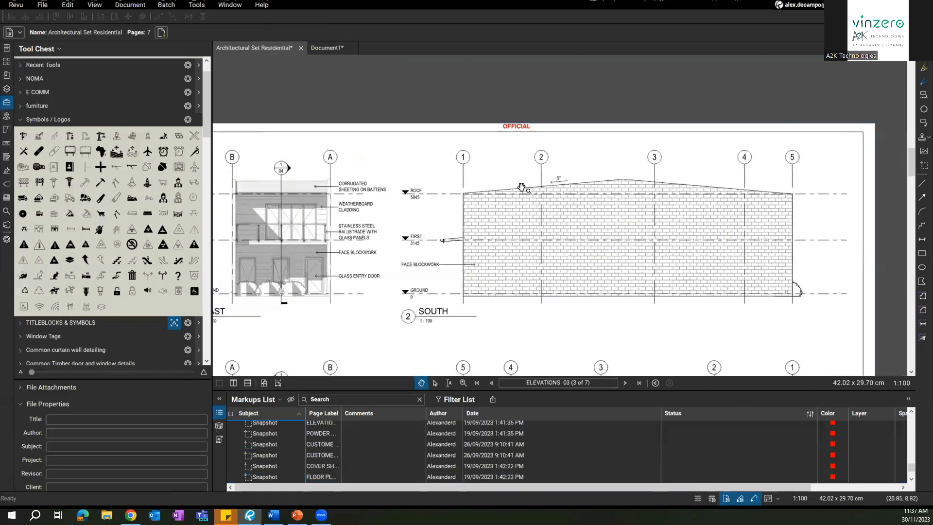
drag(513, 217, 548, 158)
scroll(544, 206, down, 2)
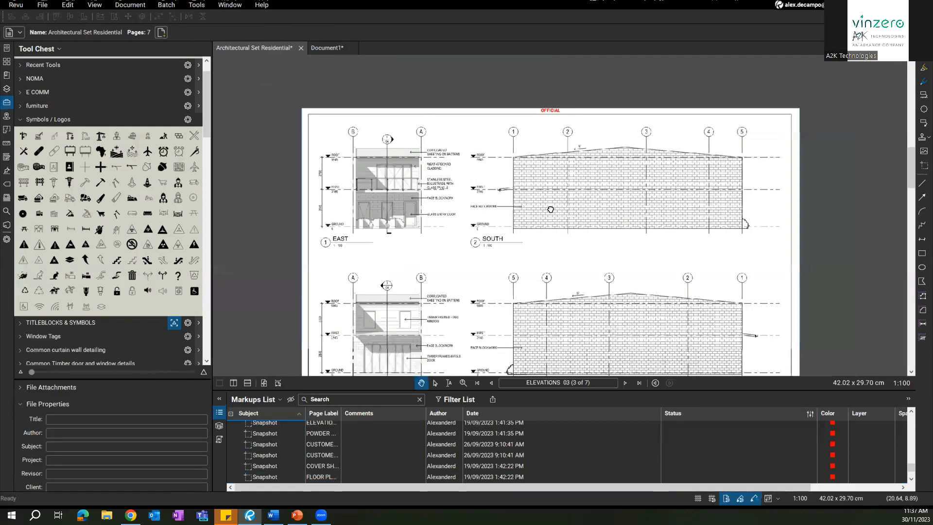
drag(545, 206, 538, 165)
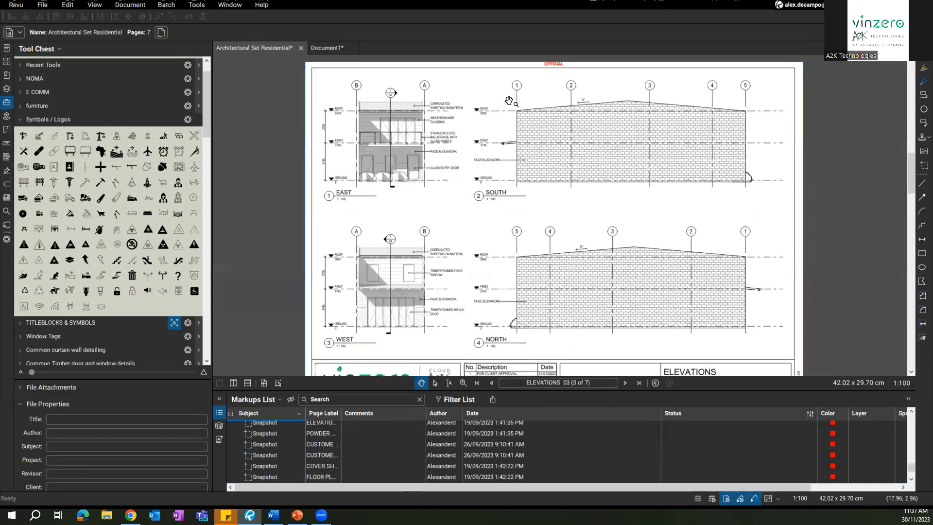
drag(545, 64, 535, 67)
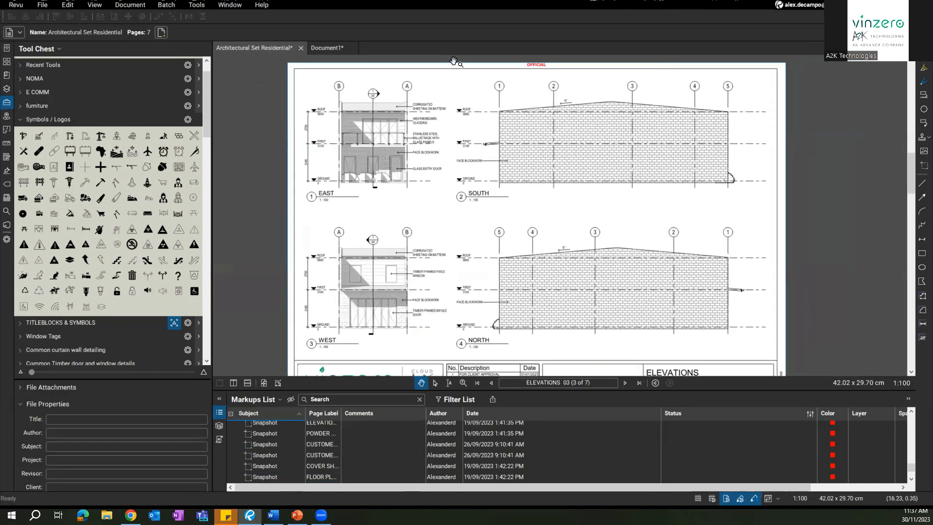
click(170, 4)
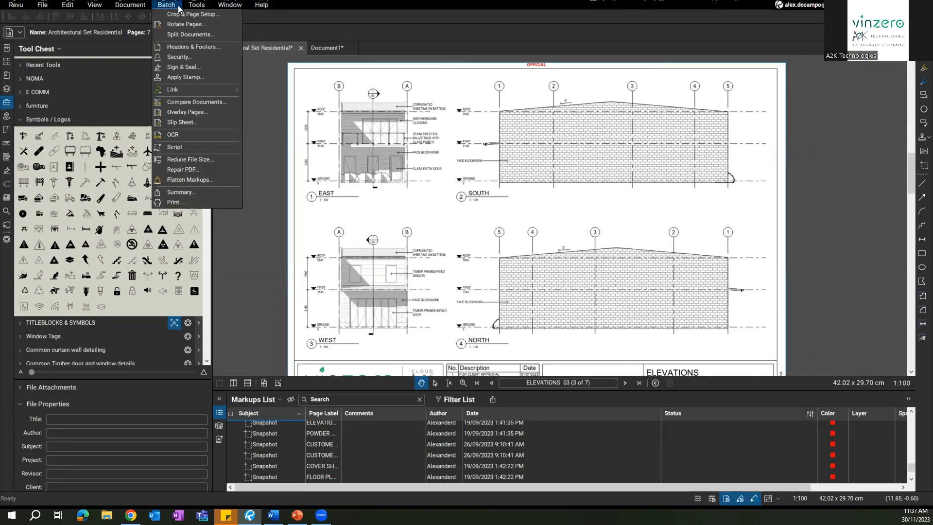
Step: Open Batch Headers & Footers for the drawing set, review saved presets, and close it unapplied
click(170, 6)
click(169, 6)
click(187, 47)
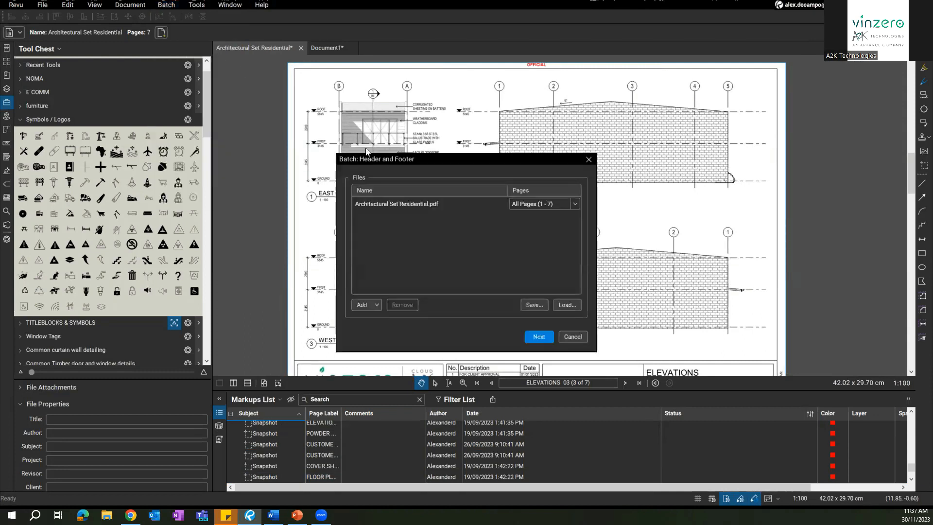
click(416, 204)
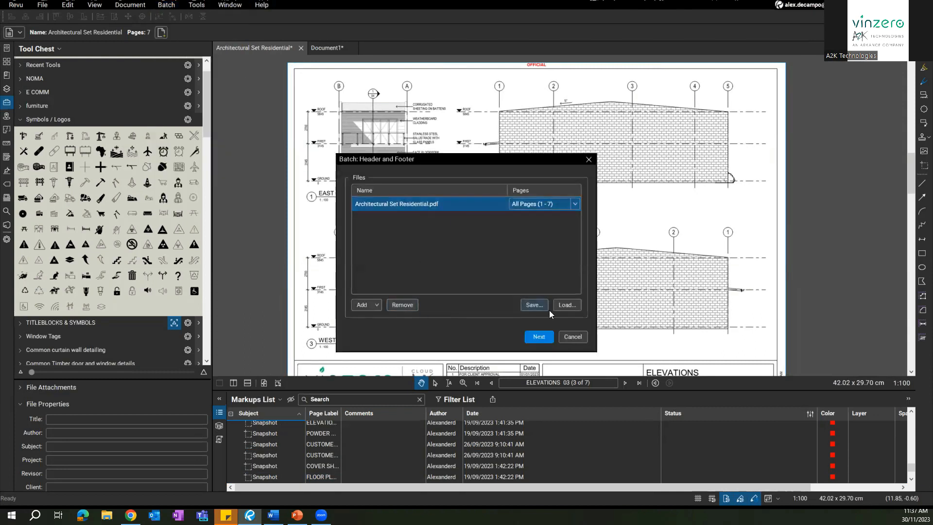
click(533, 336)
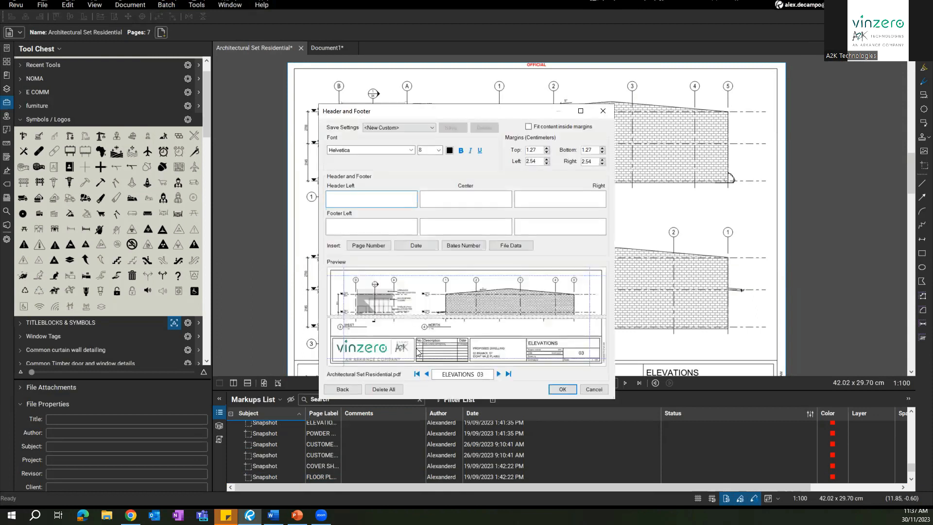
click(405, 129)
click(405, 128)
click(416, 126)
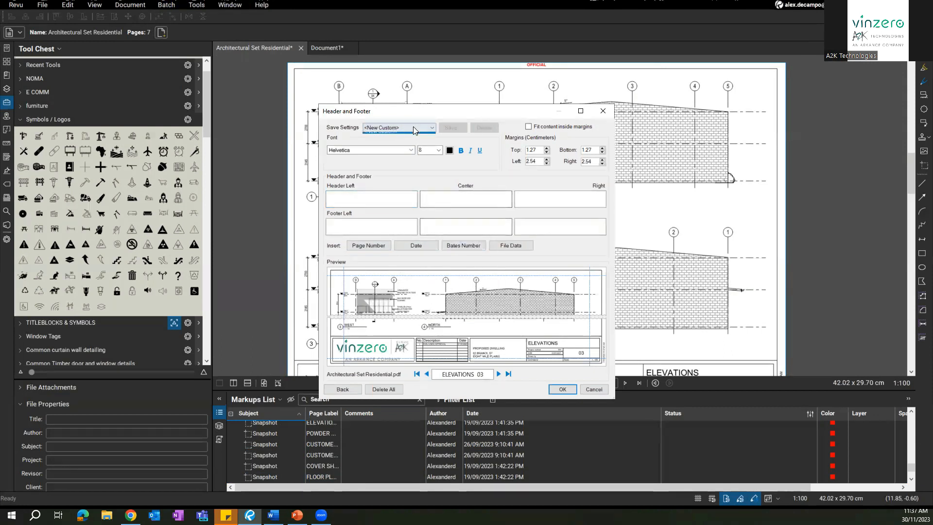
click(417, 126)
click(602, 110)
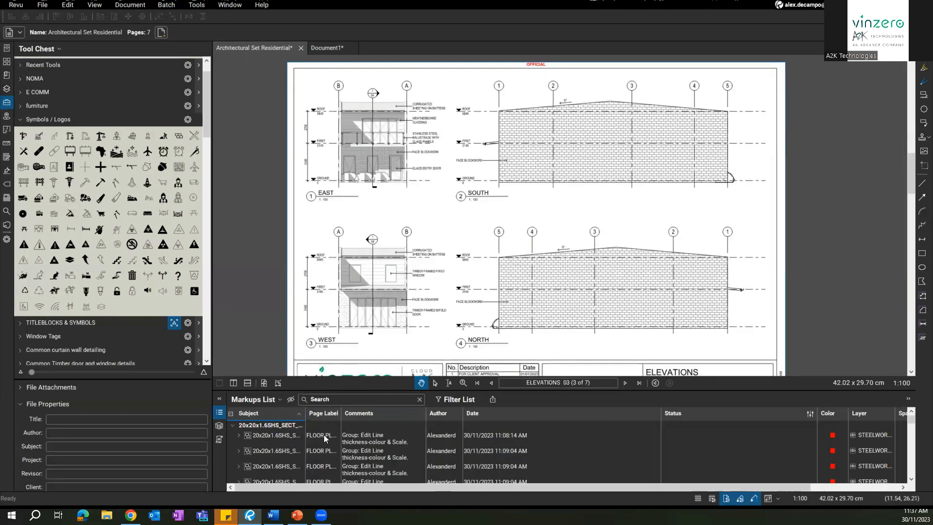
Step: Reopen the batch header and footer setup and cancel it
click(166, 5)
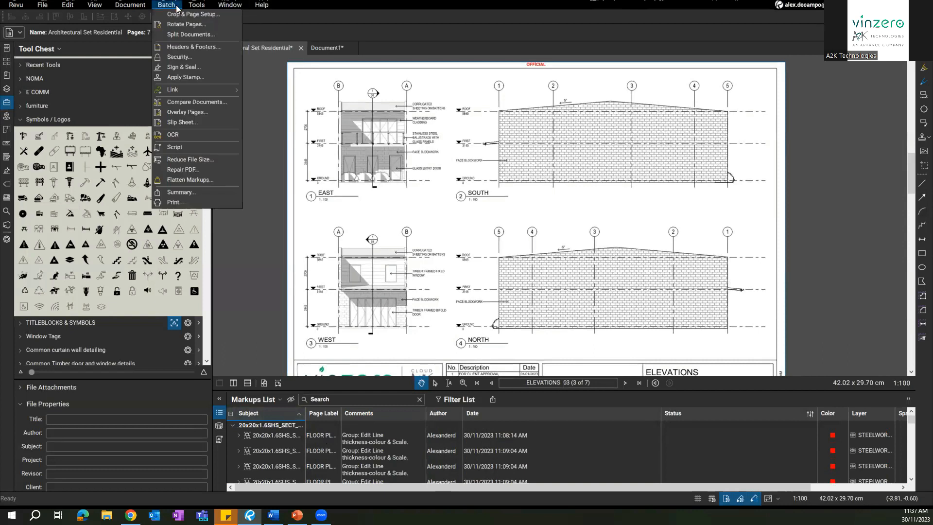
click(201, 47)
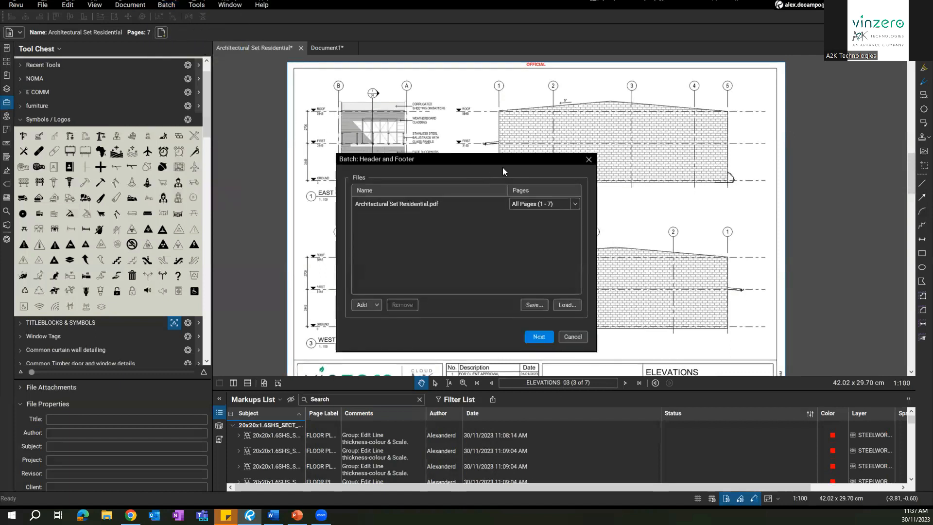
click(588, 160)
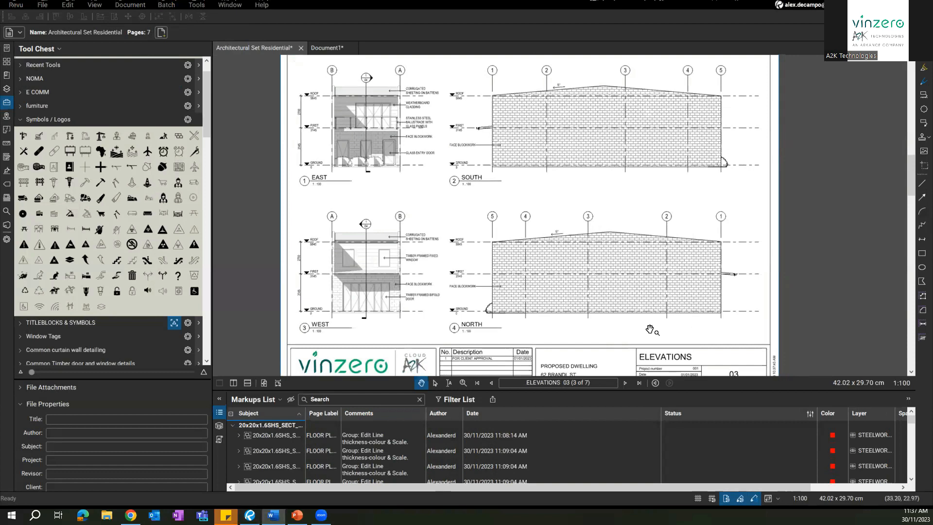
Step: Resize the Tool Chest and collapse or expand sets like E COMM, furniture and Window Tags
drag(159, 381, 149, 294)
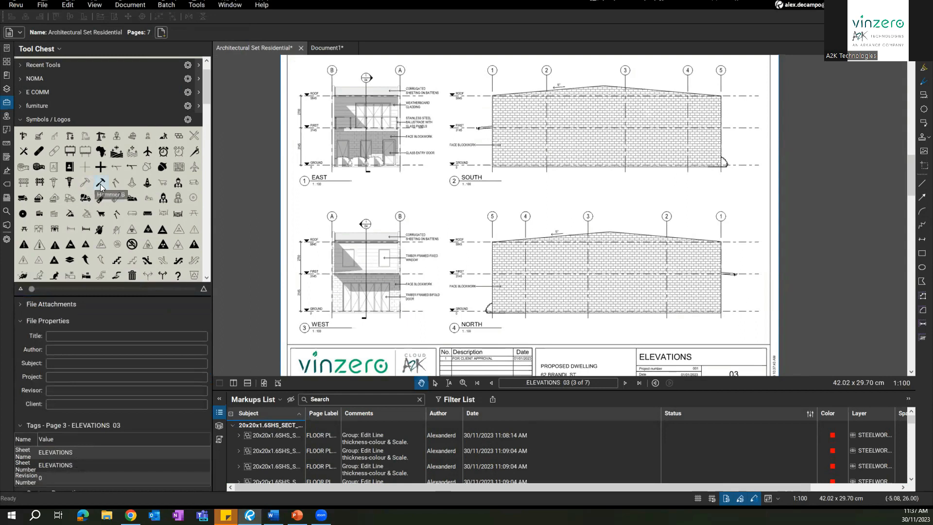
click(47, 119)
click(7, 104)
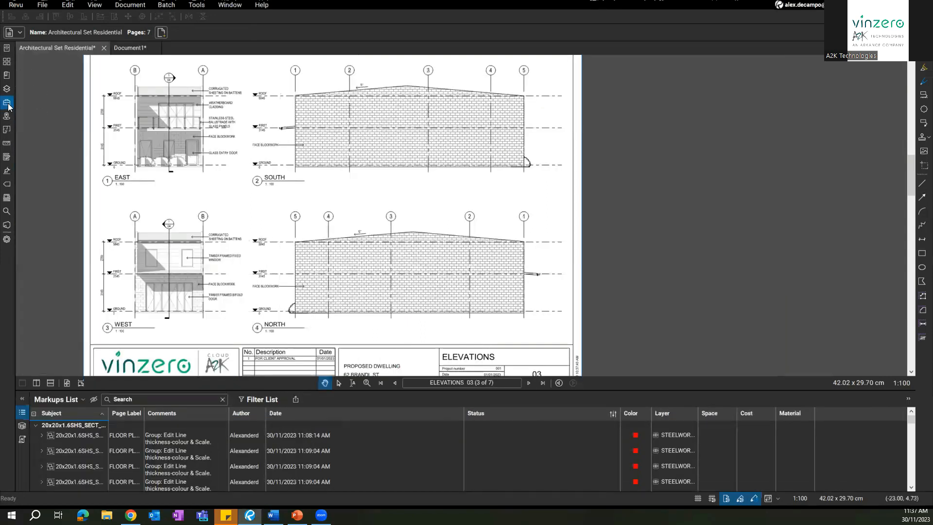
click(7, 106)
click(54, 121)
click(33, 150)
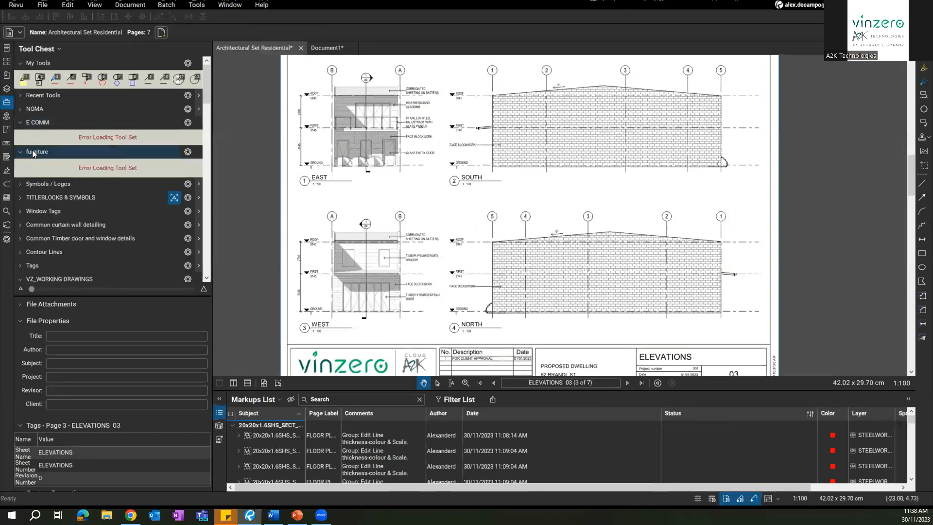
click(37, 152)
click(30, 124)
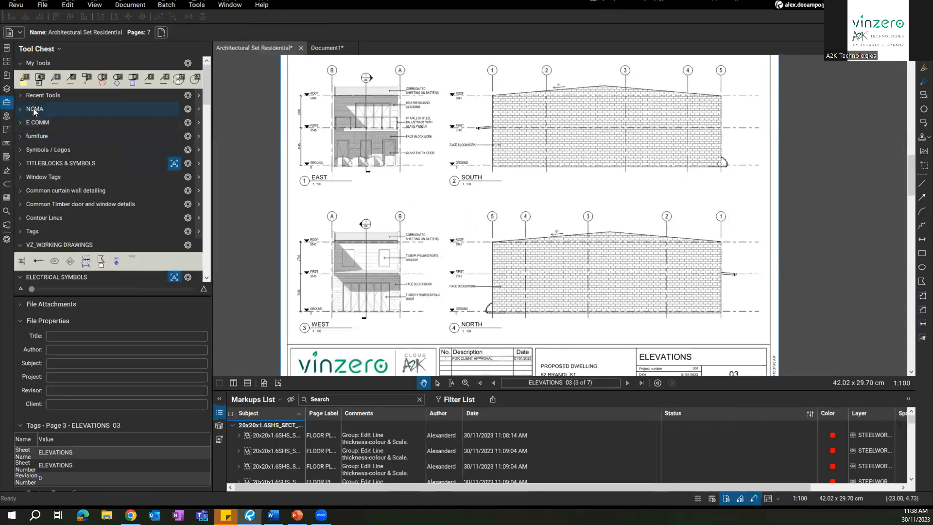
click(46, 180)
scroll(45, 180, down, 2)
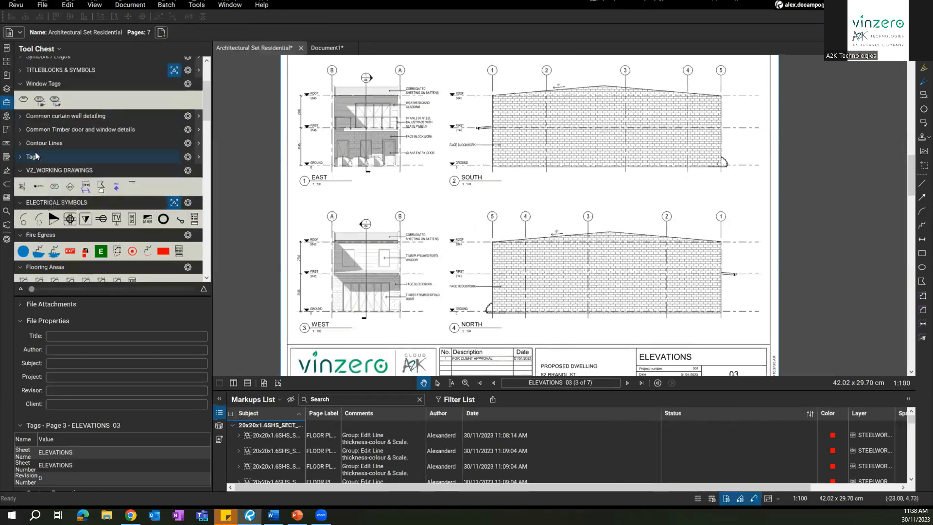
scroll(36, 155, down, 2)
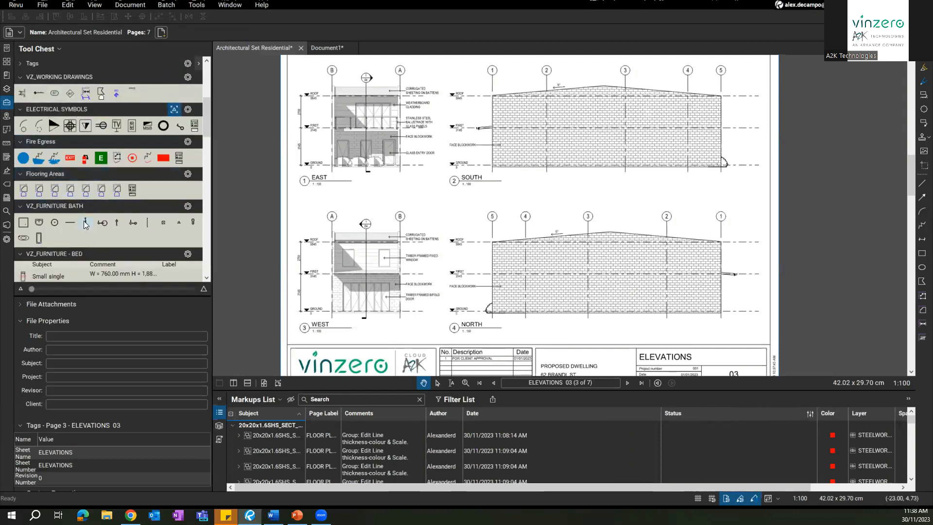
Step: Measure an 18.46 sq m TILE area below SOUTH, then delete it
click(70, 189)
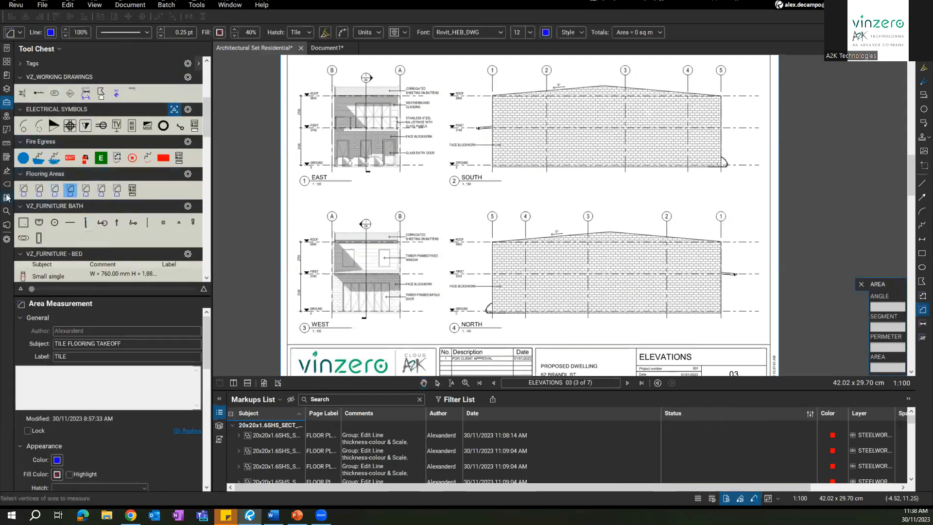
drag(514, 182, 600, 214)
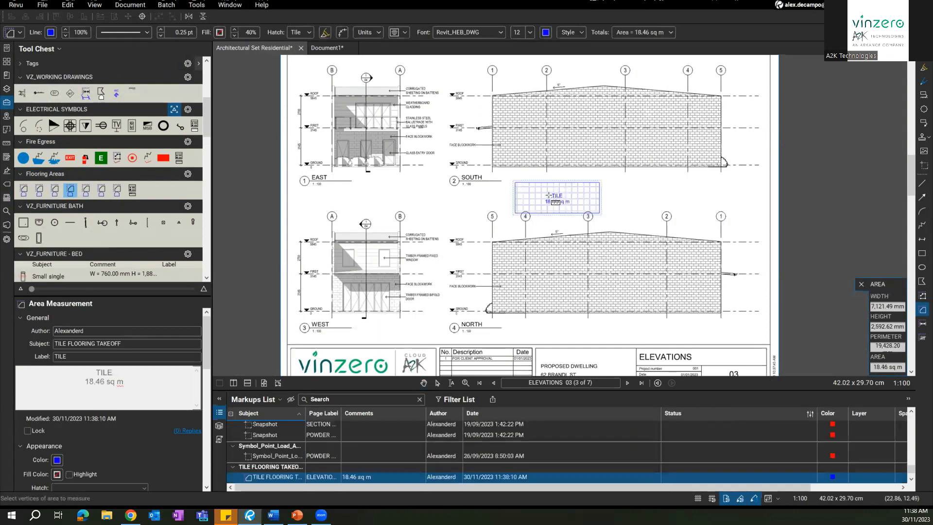
key(Escape)
drag(539, 202, 559, 192)
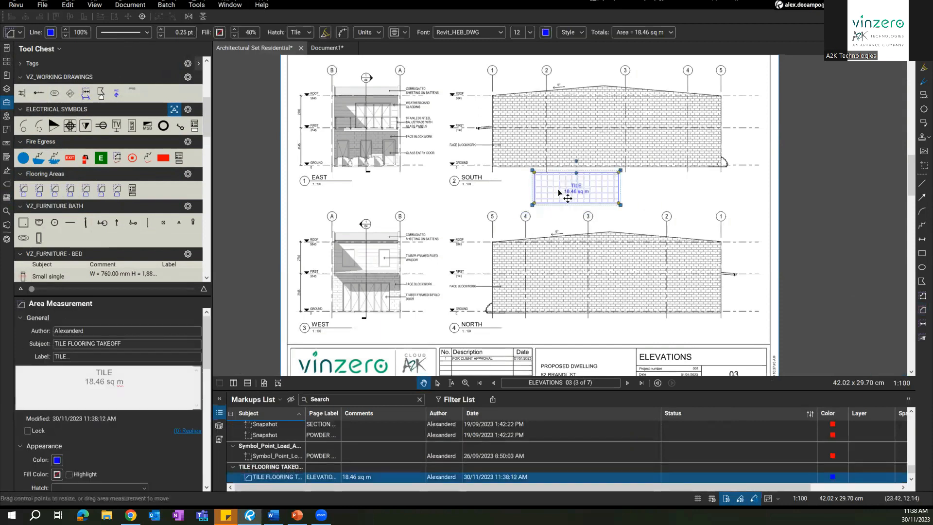
key(Delete)
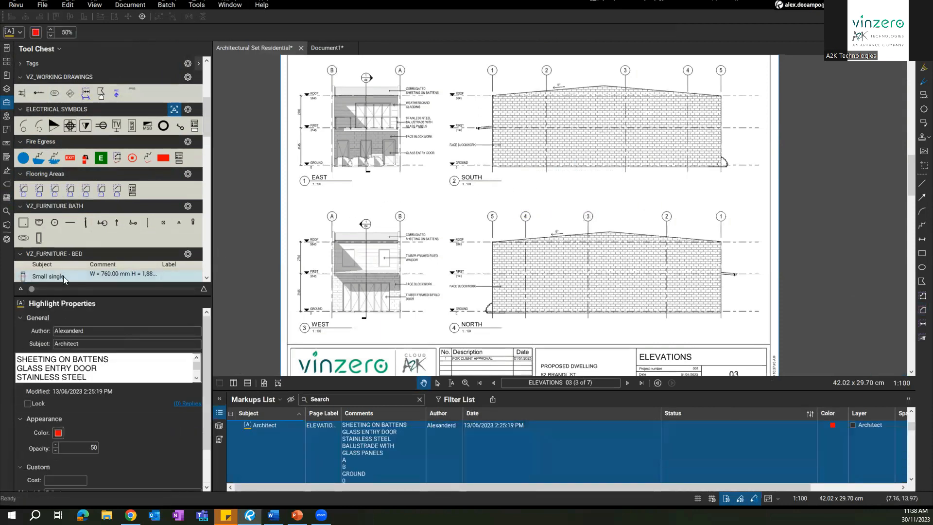
Step: Dock the markup Properties panel beneath the Tool Chest
click(6, 238)
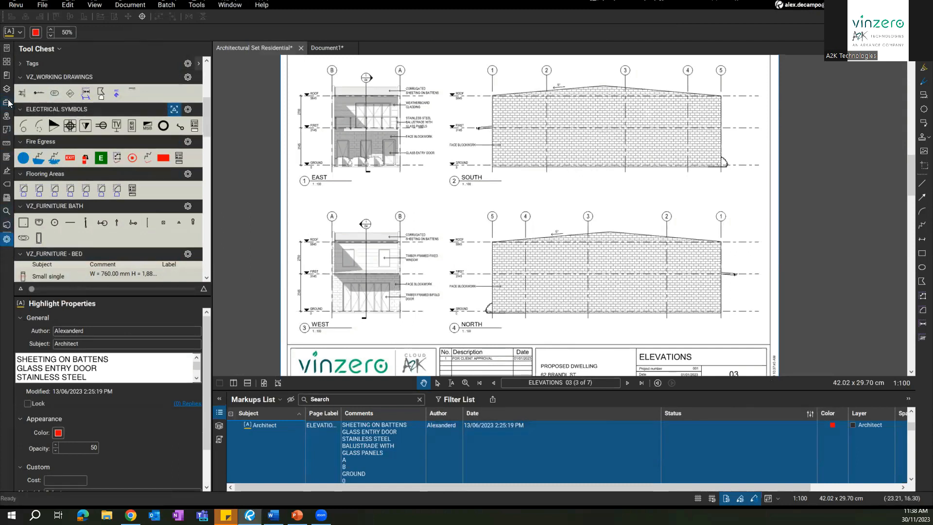
click(8, 226)
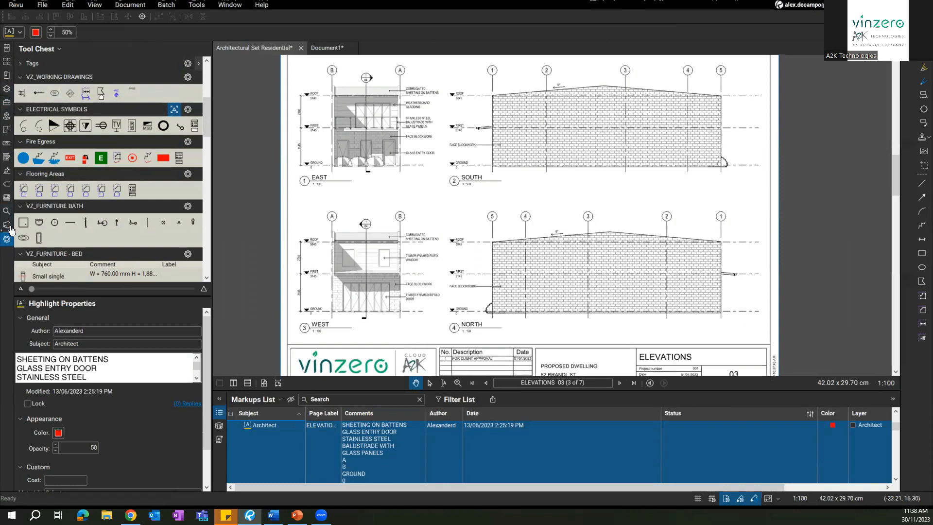
click(5, 226)
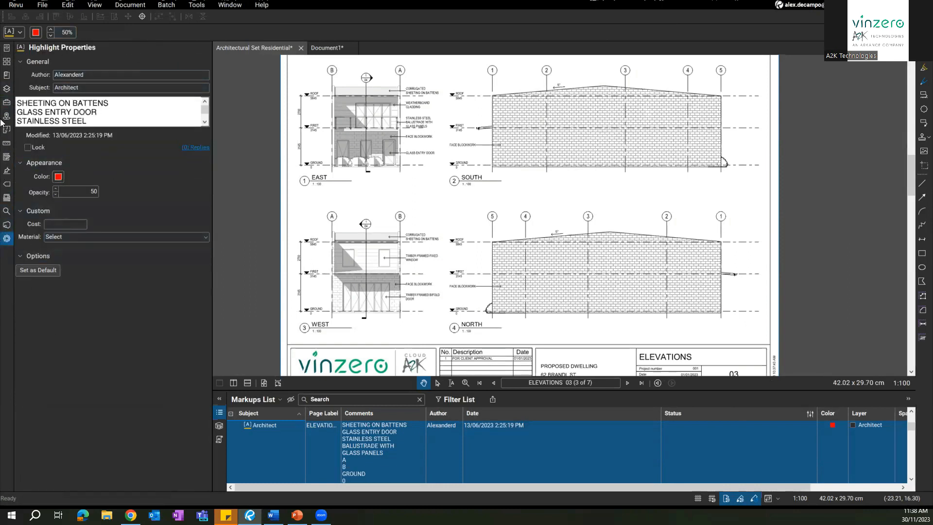
click(7, 104)
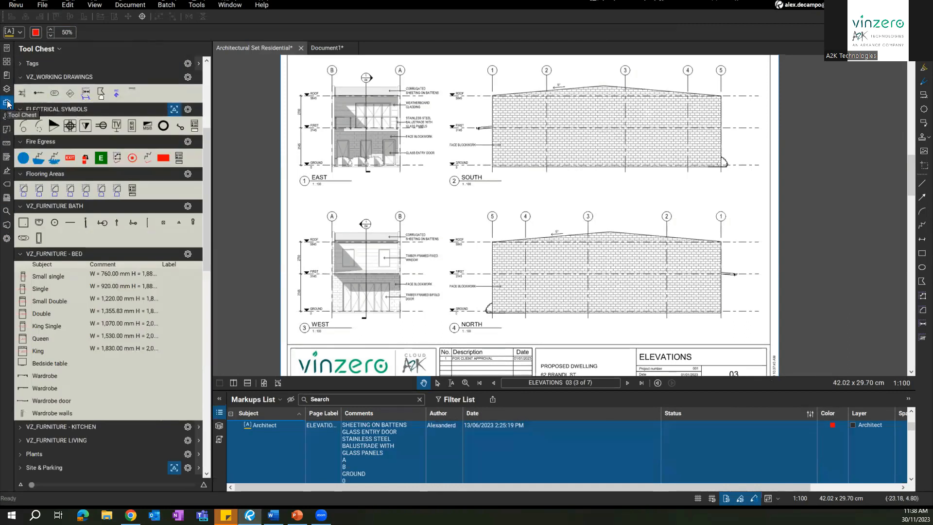
click(6, 238)
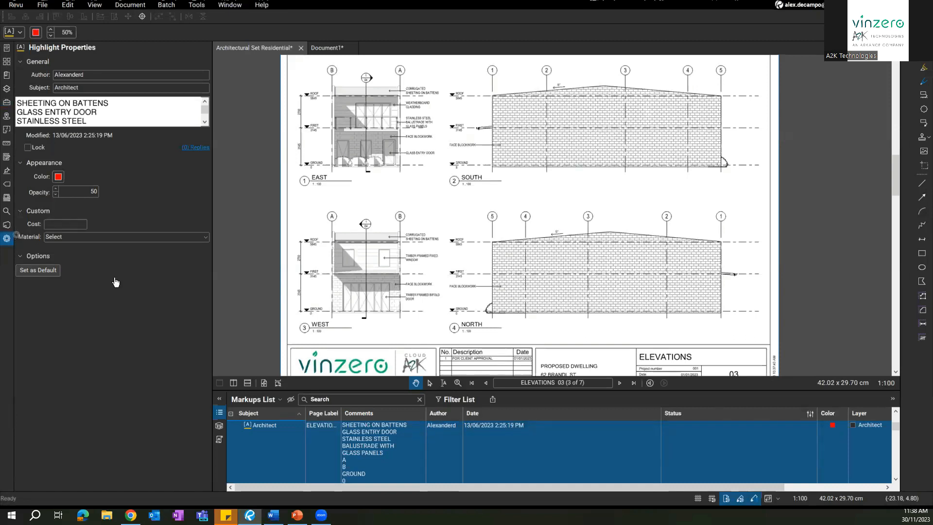
drag(115, 282, 109, 292)
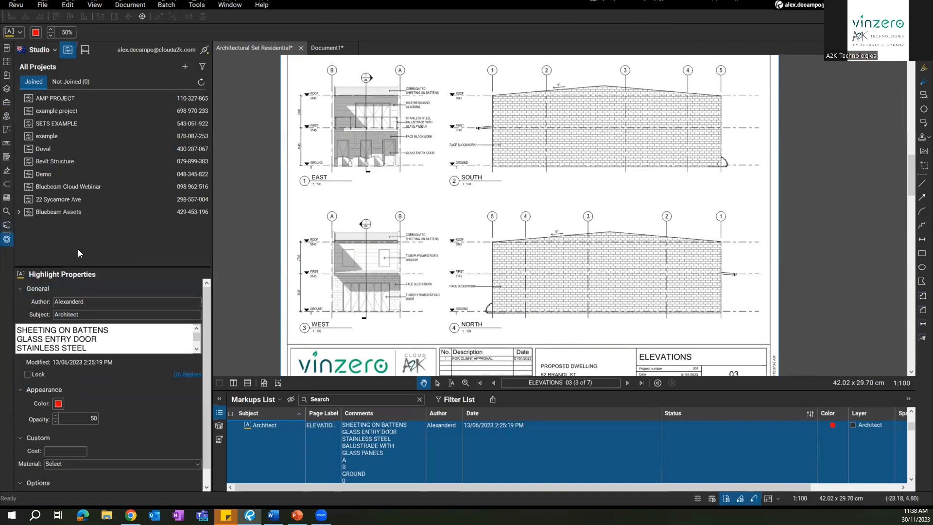
click(6, 103)
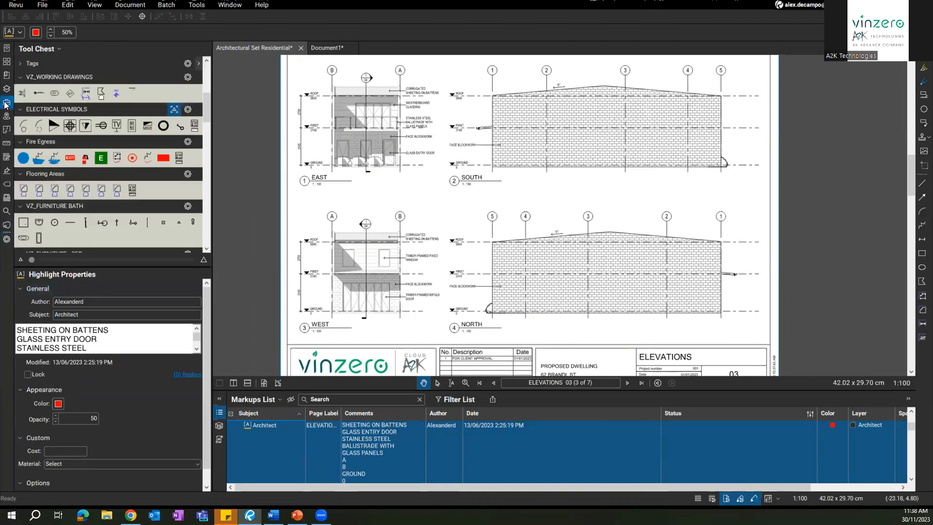
Step: Give the timber area measurement a red outline and measure a 13.37 sq m area
click(23, 190)
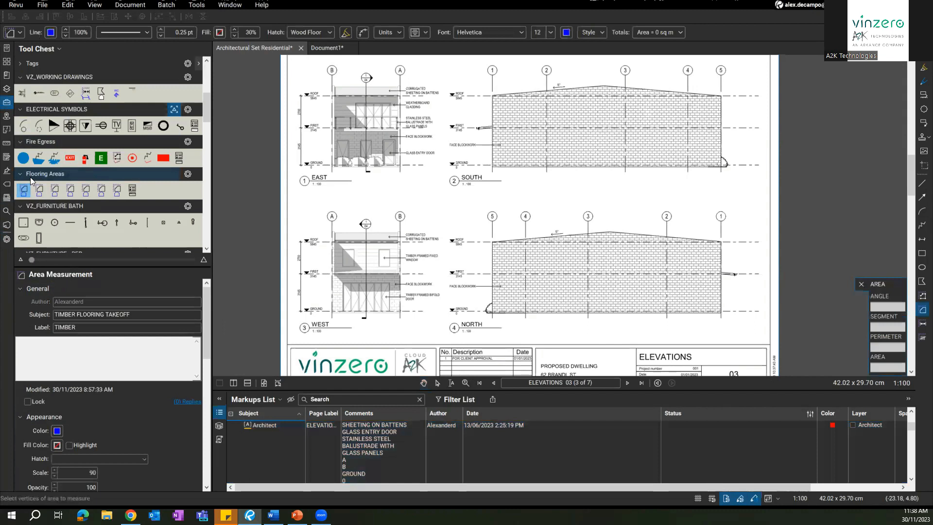
scroll(37, 369, down, 2)
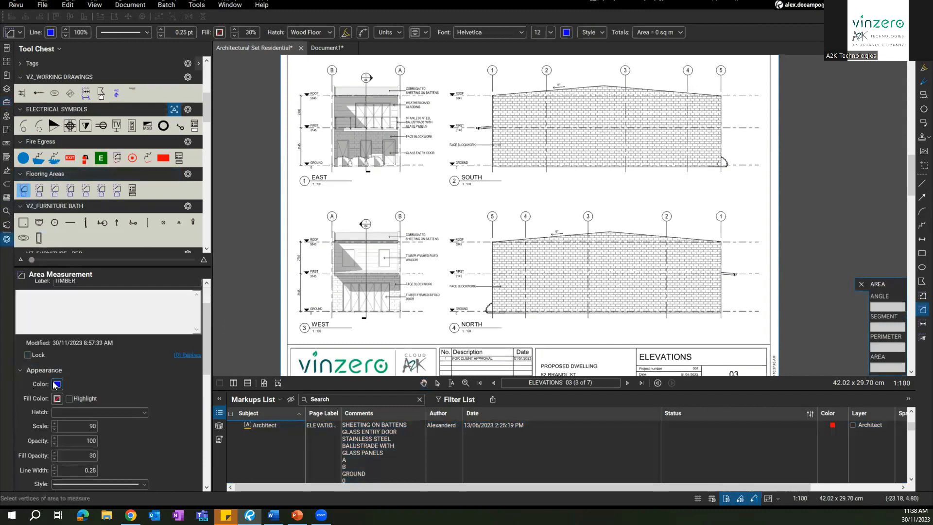
click(57, 384)
click(61, 410)
drag(449, 181, 487, 232)
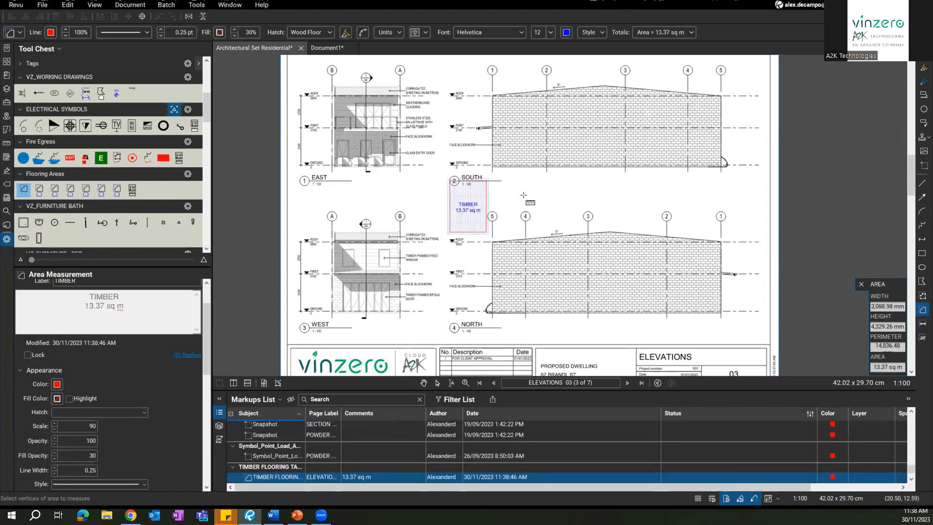
Step: Set the area measurement fill to light green with a dashed outline
scroll(97, 376, down, 2)
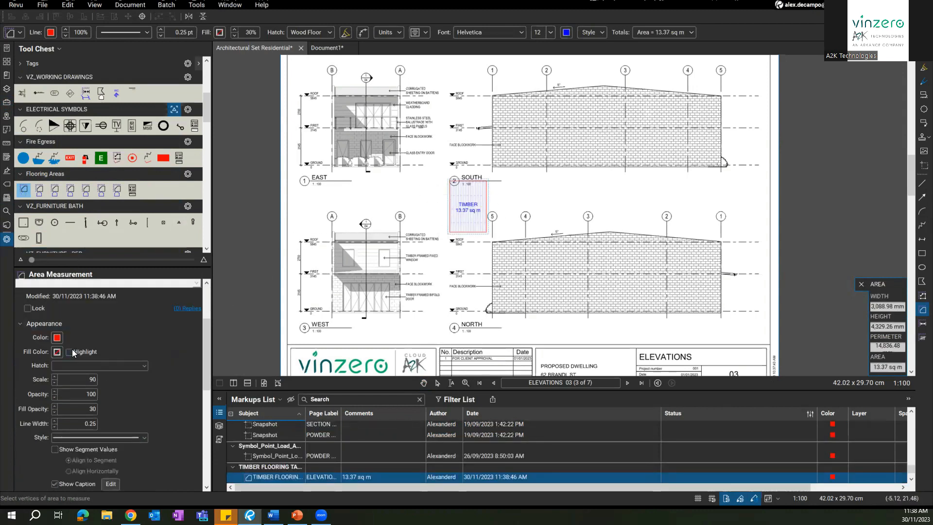
click(57, 351)
click(77, 367)
scroll(57, 398, down, 2)
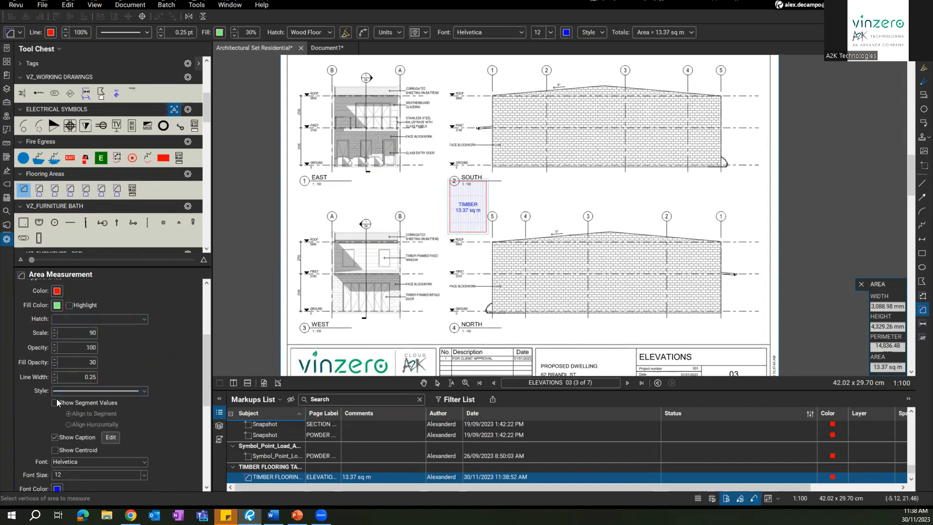
click(72, 390)
click(120, 270)
Step: Measure 25.28 sq m and 3.53 sq m TIMBER areas on the elevations
drag(540, 194, 639, 232)
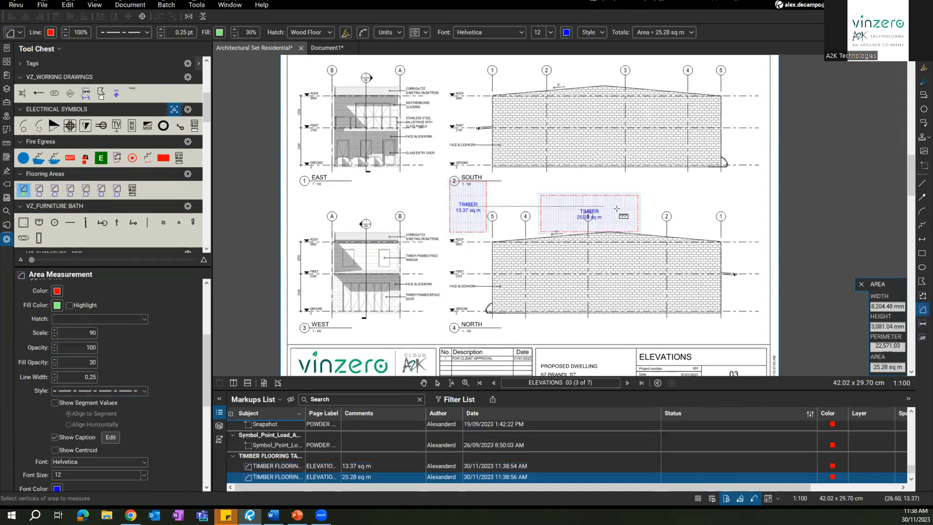
scroll(600, 211, up, 4)
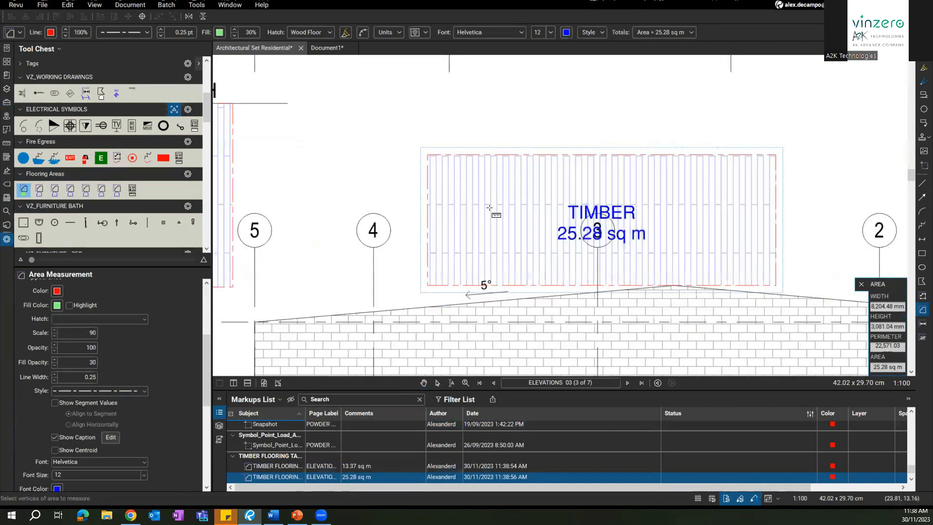
drag(608, 216, 660, 218)
scroll(603, 223, down, 1)
drag(544, 187, 347, 170)
drag(649, 143, 703, 193)
key(Escape)
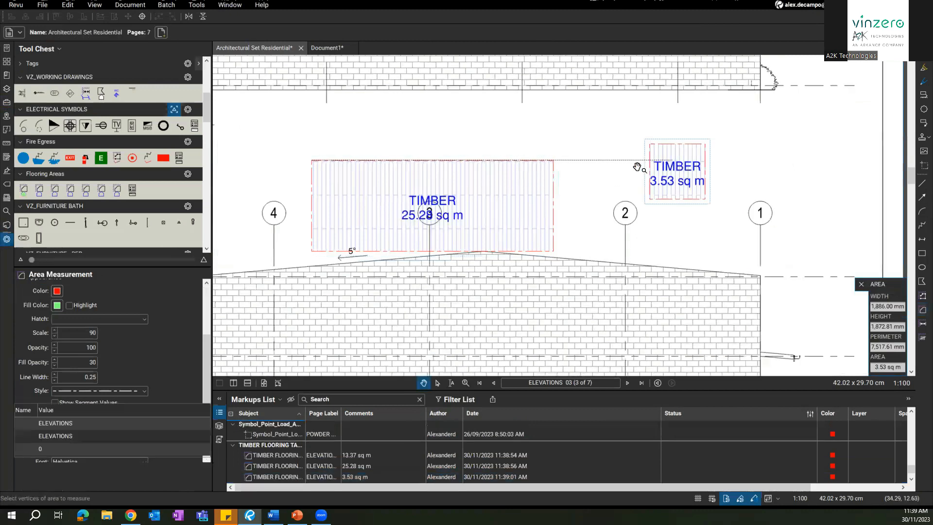
click(621, 171)
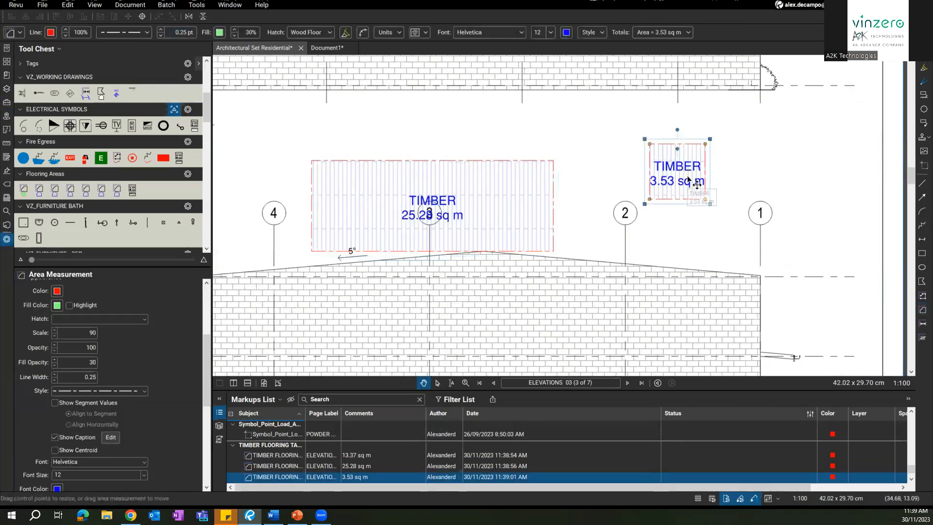
Step: Measure 3.89 sq m and 3.71 sq m TIMBER areas above the roof
click(24, 189)
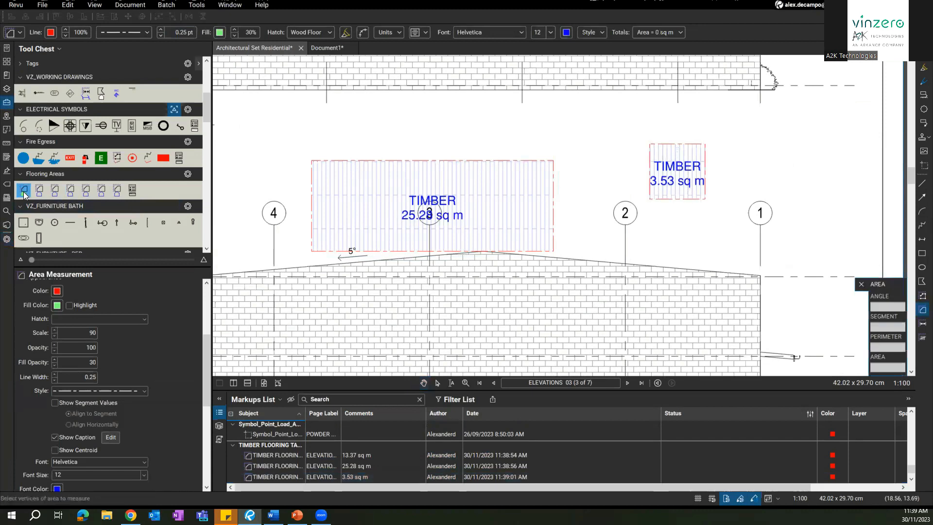
drag(414, 99, 518, 131)
mouse_move(342, 116)
mouse_down()
mouse_move(423, 155)
mouse_move(550, 169)
mouse_up()
mouse_move(562, 300)
mouse_down()
mouse_move(578, 223)
mouse_move(670, 245)
mouse_up()
scroll(497, 211, down, 2)
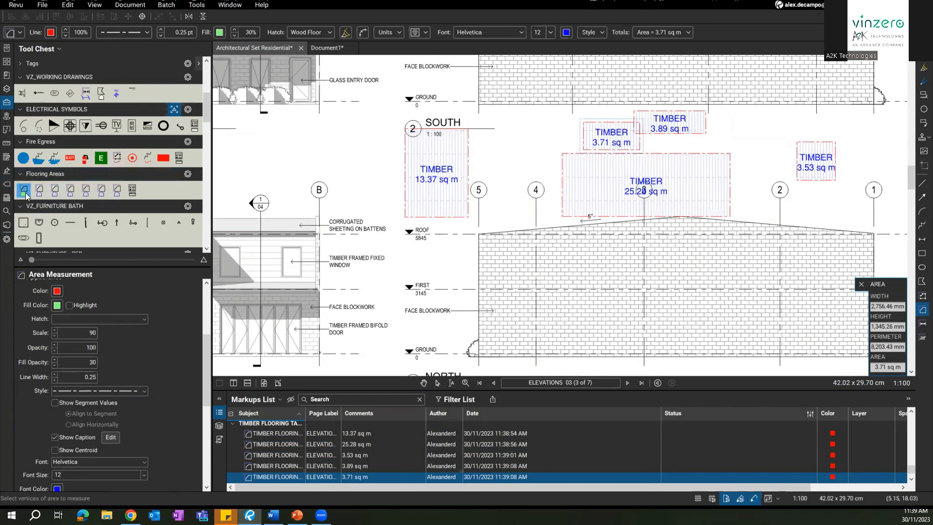
Step: Undo the timber area measurements with Ctrl+Z
key(ctrl+z)
key(ctrl+z)
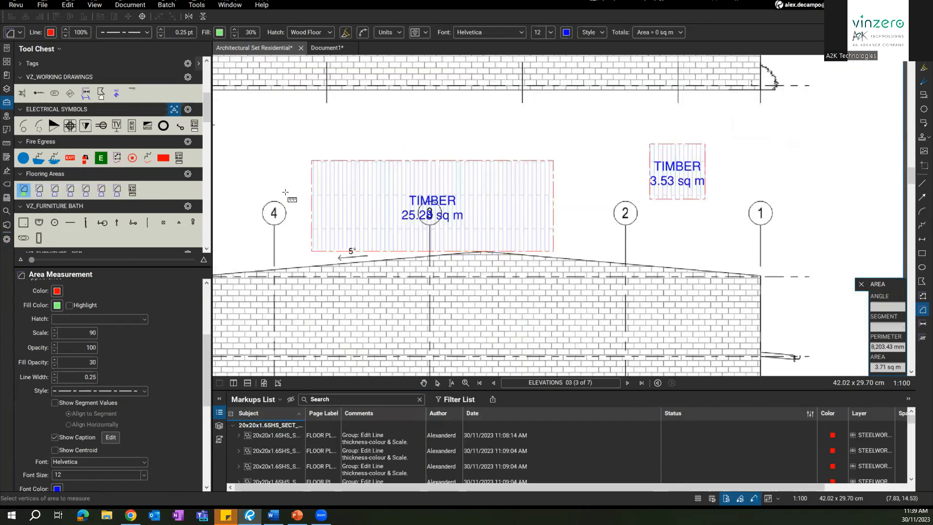
key(ctrl+z)
key(ctrl+z)
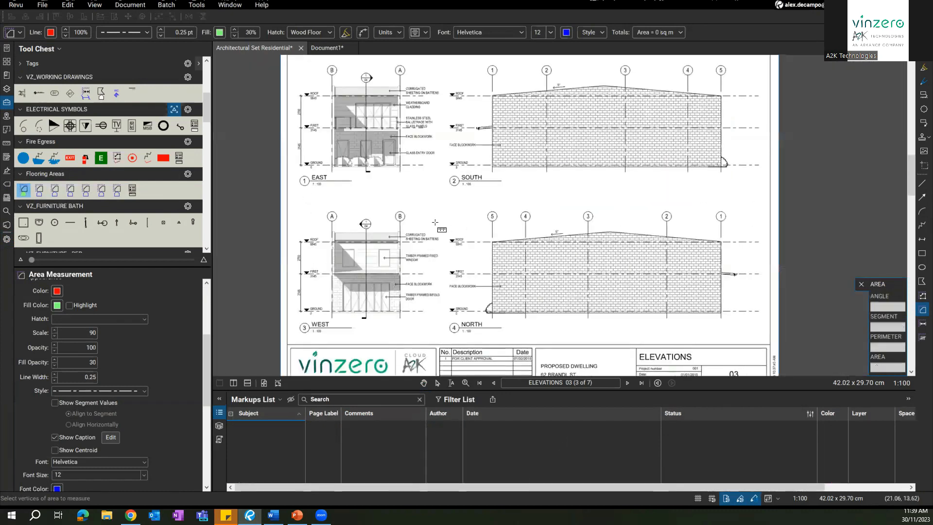
key(ctrl+z)
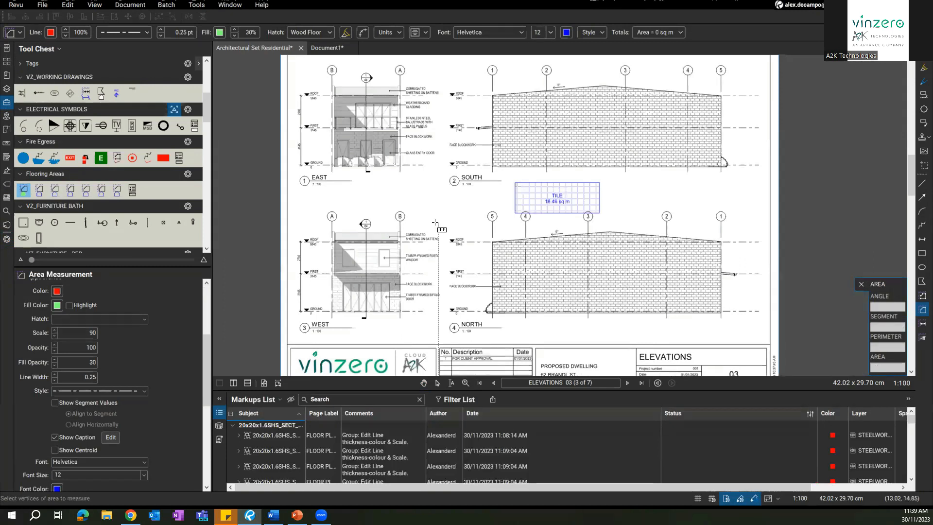
key(Escape)
Step: Delete the TILE area markup
click(539, 204)
key(Delete)
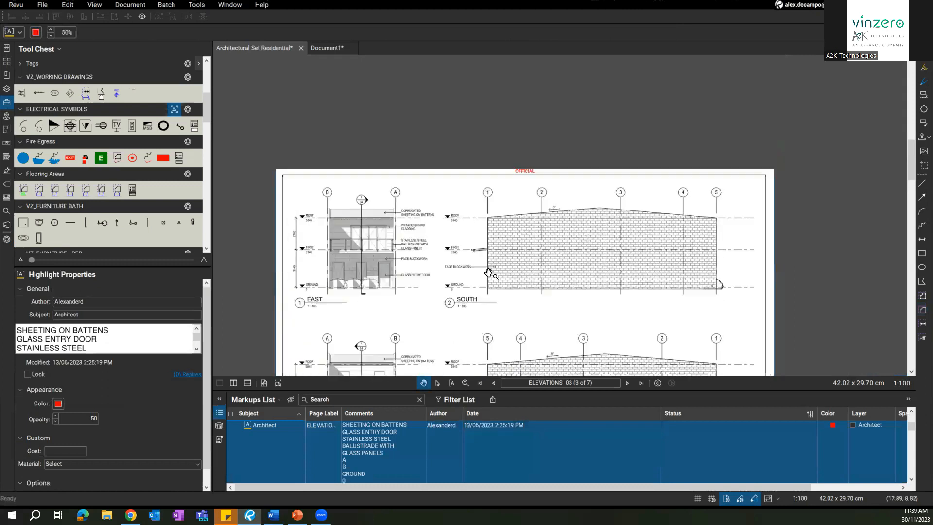
click(523, 171)
scroll(533, 196, up, 4)
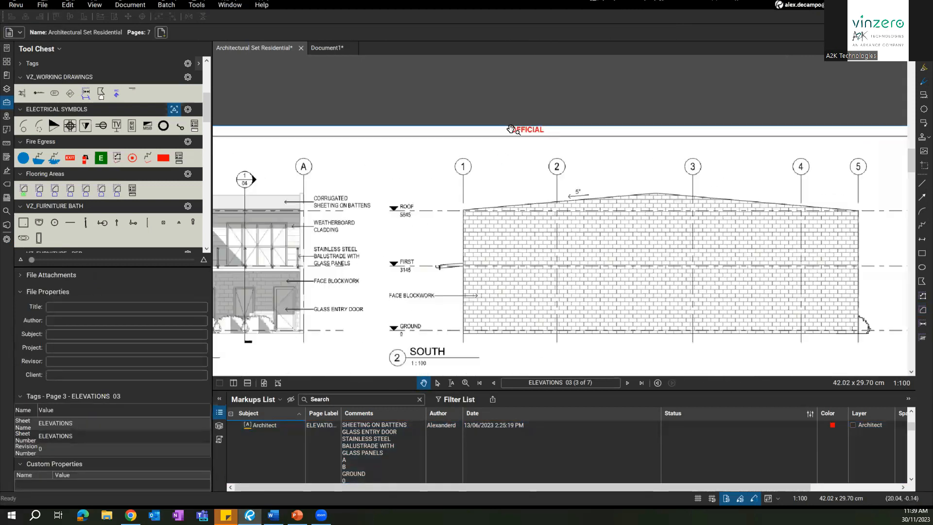
scroll(613, 171, down, 5)
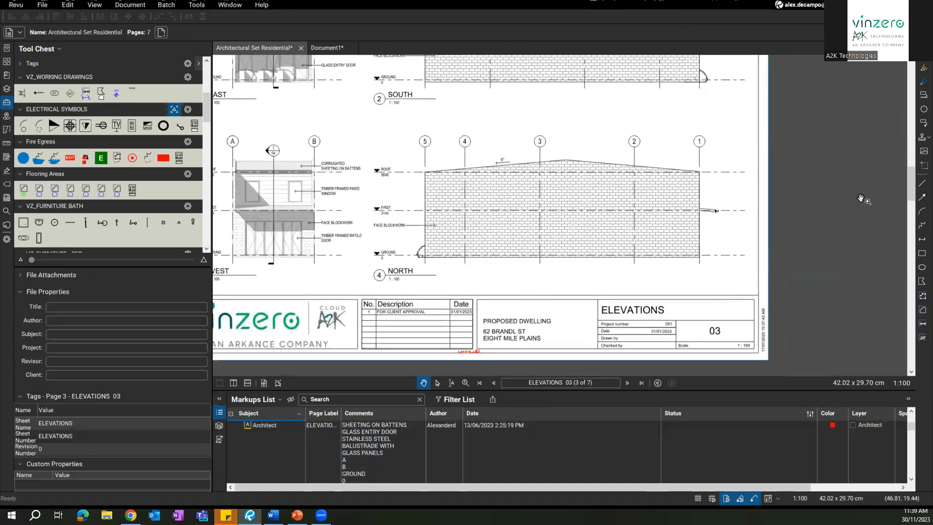
Step: Place a FOR CONSTRUCTION stamp beneath the North elevation, just above the title block
click(920, 138)
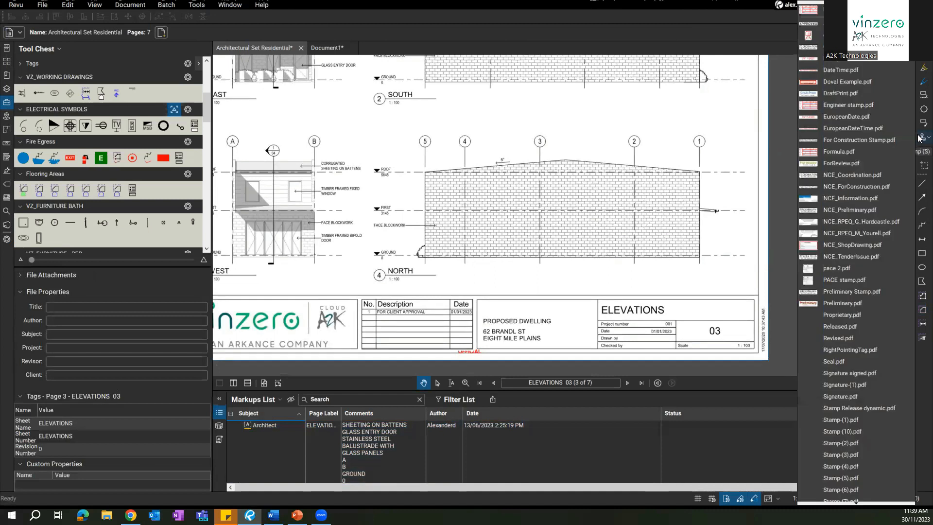
click(875, 141)
click(515, 275)
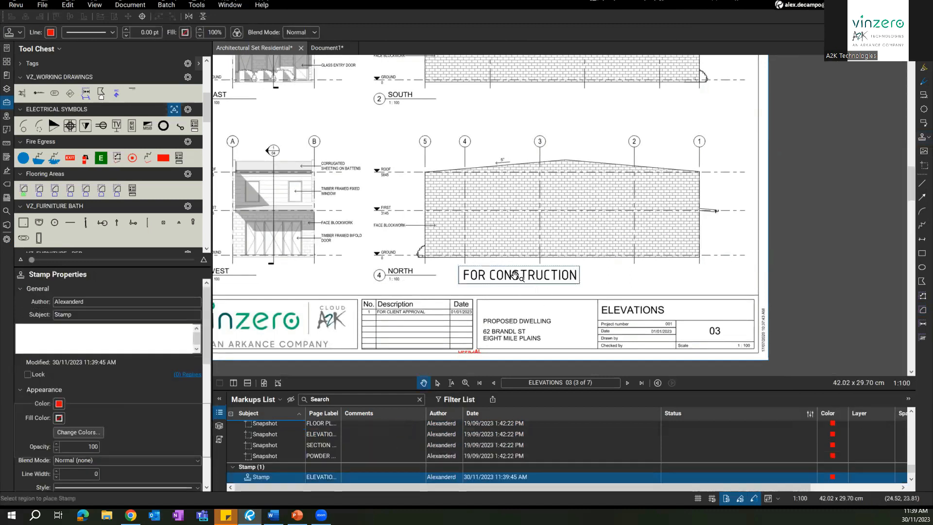
drag(515, 275, 586, 275)
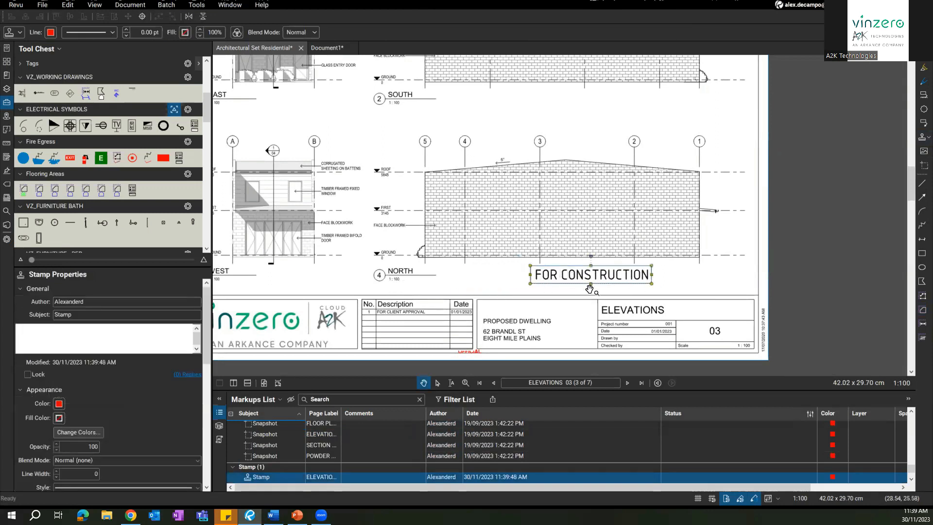
click(919, 141)
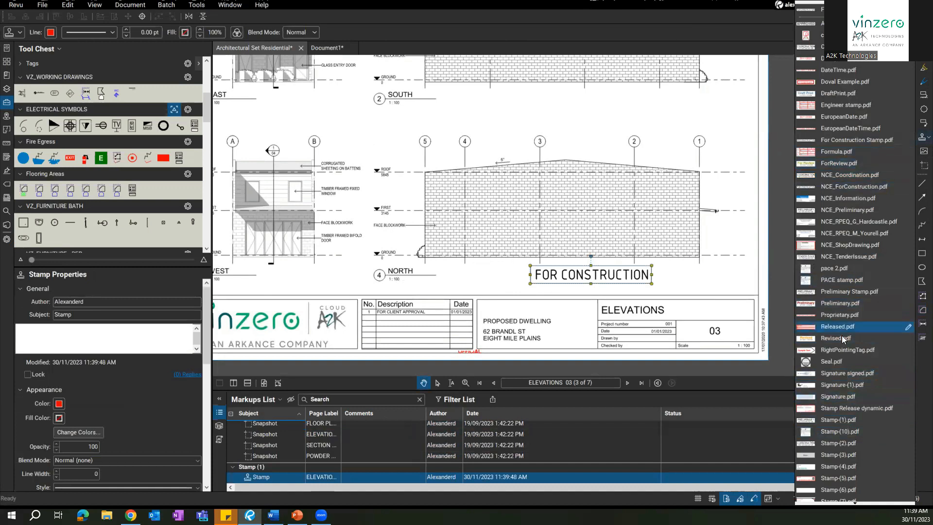
click(767, 272)
drag(590, 277, 617, 273)
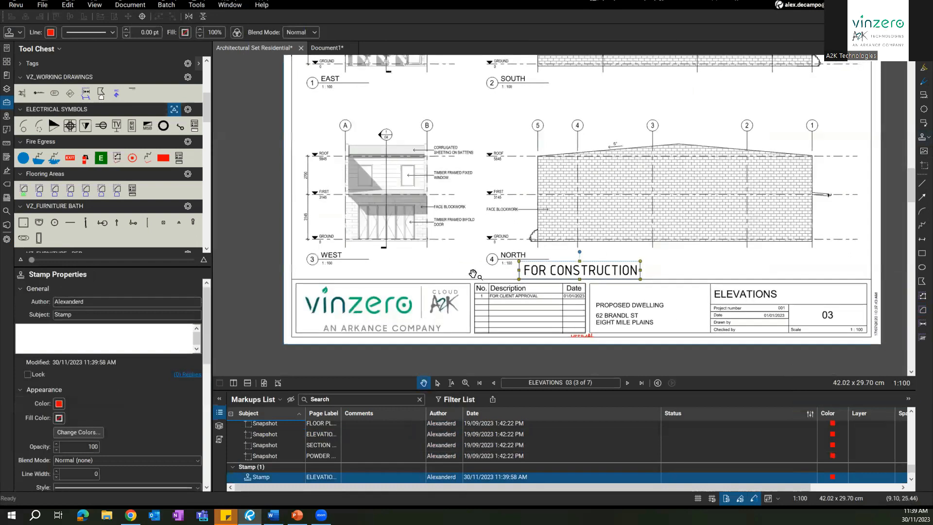
right_click(555, 277)
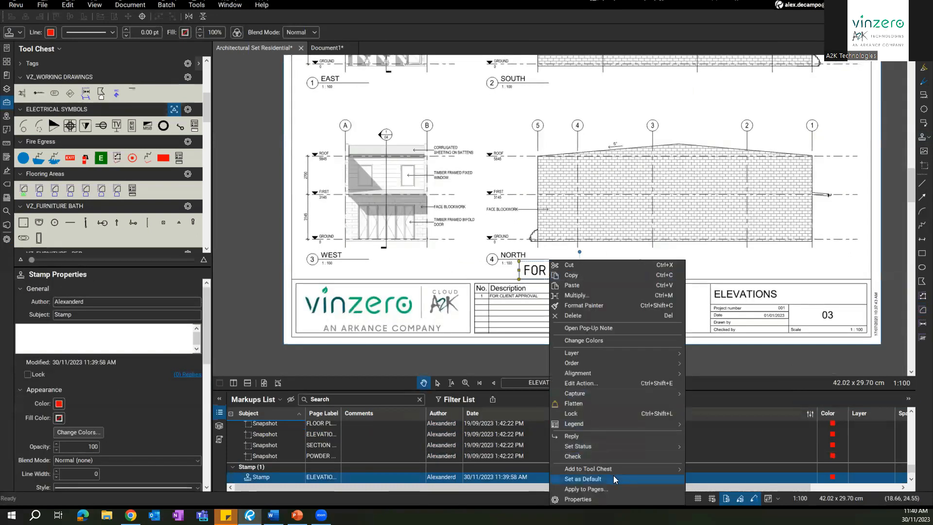
Step: Apply the FOR CONSTRUCTION stamp to All Pages (1 - 7)
click(609, 490)
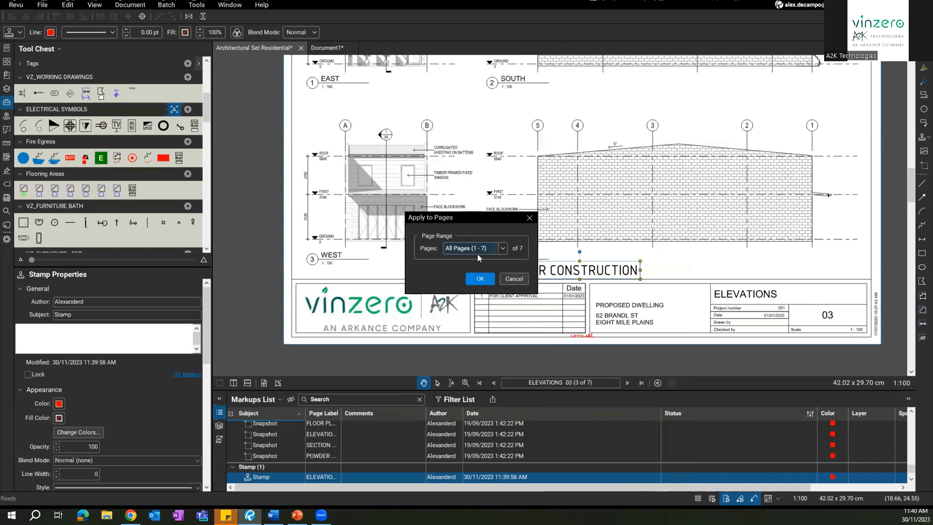
click(503, 248)
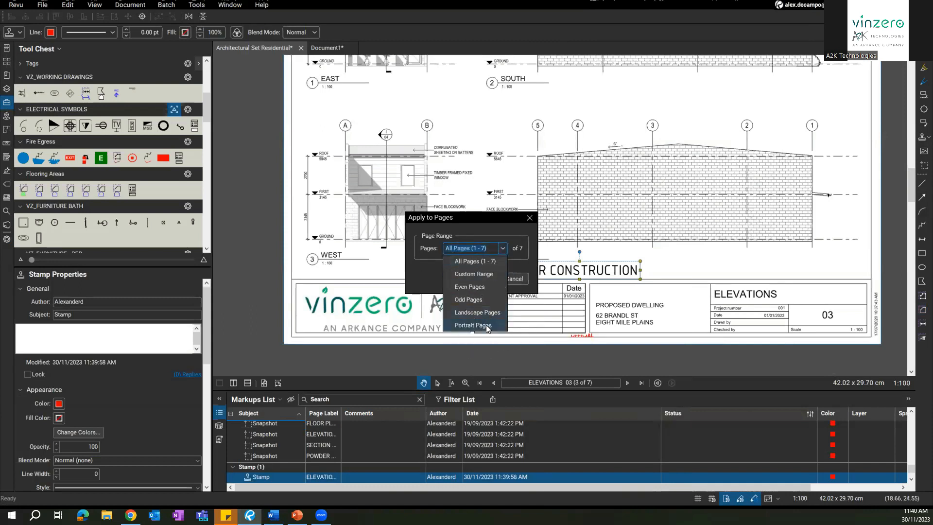
click(504, 252)
click(481, 278)
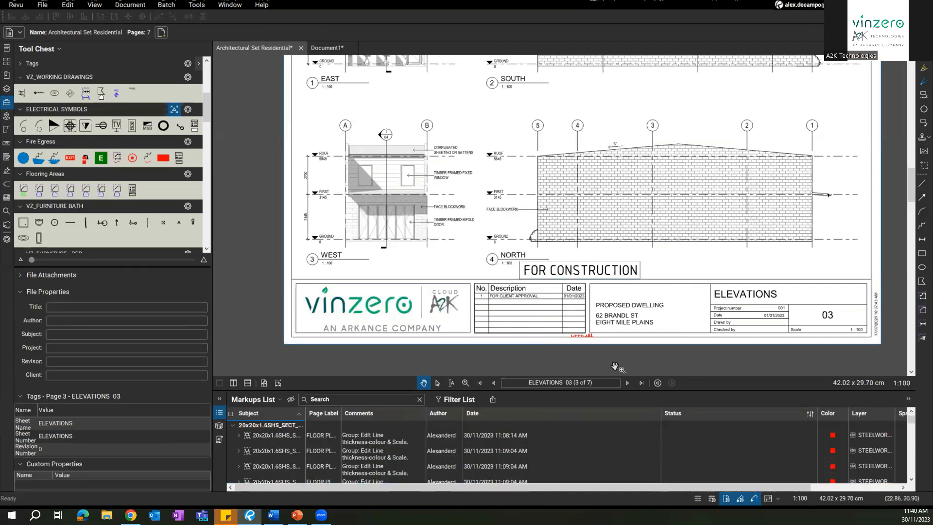
Step: Page through the set to check the stamp on each sheet, including Powder Room
click(627, 382)
click(627, 382)
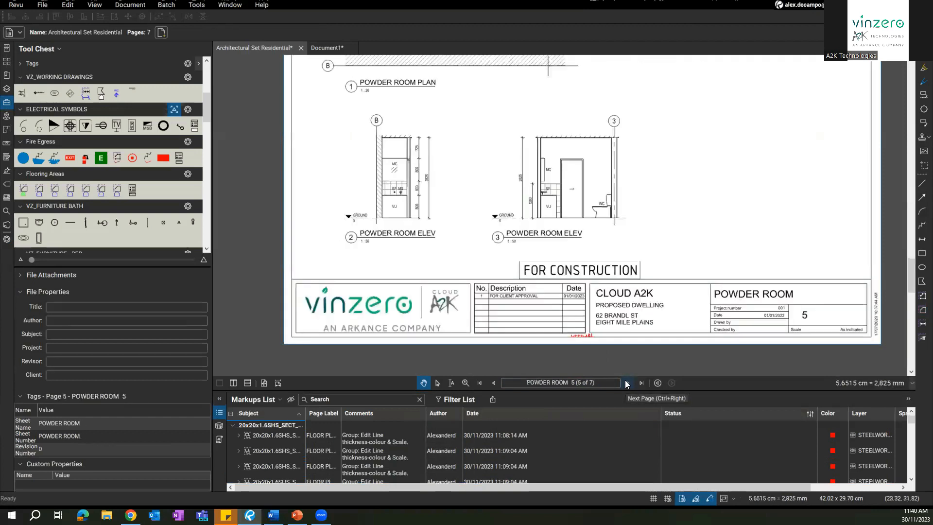
click(563, 270)
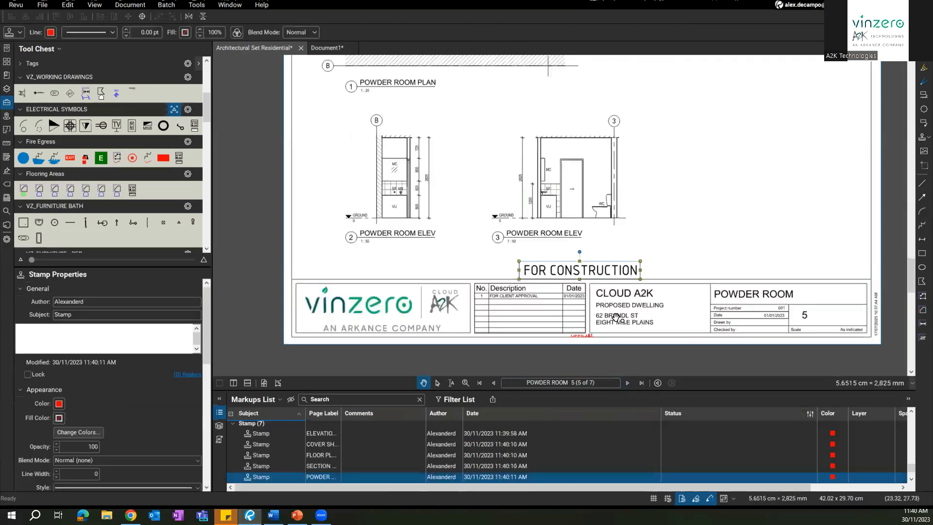
click(627, 384)
click(626, 383)
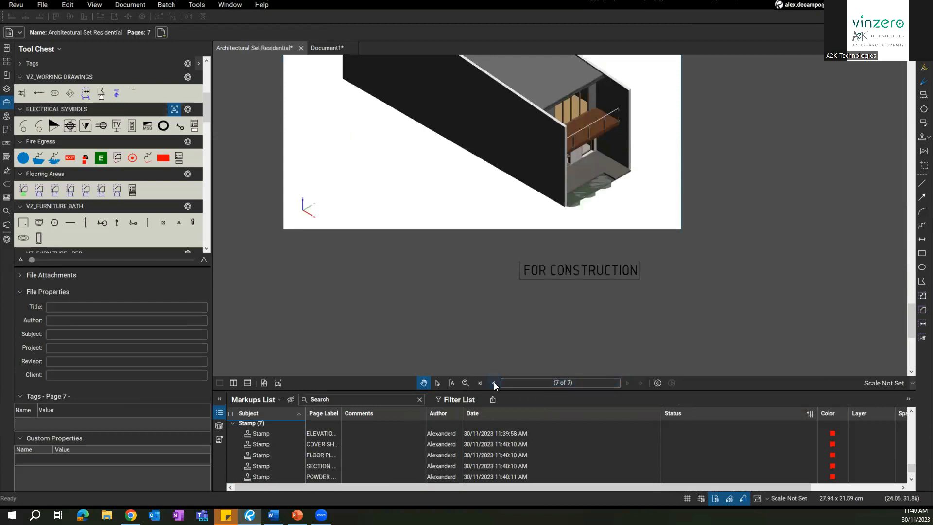
click(493, 383)
click(493, 382)
click(493, 382)
click(493, 383)
click(494, 383)
click(493, 382)
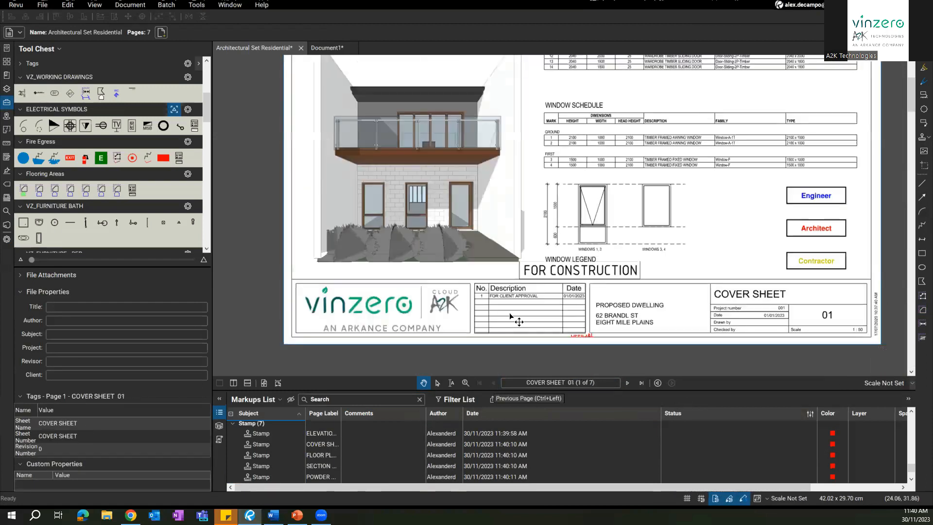
Step: Delete the FOR CONSTRUCTION stamp from the Cover Sheet
scroll(507, 224, up, 1)
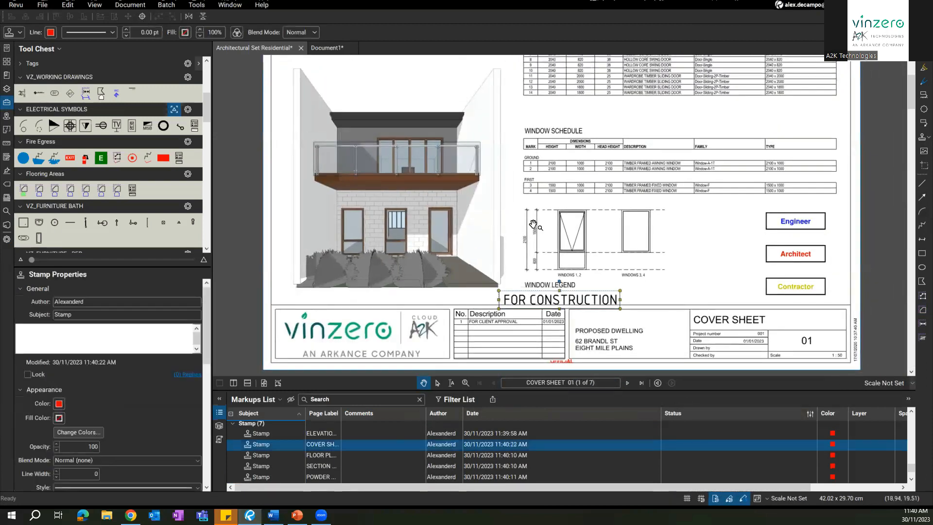
key(Delete)
drag(509, 246, 492, 255)
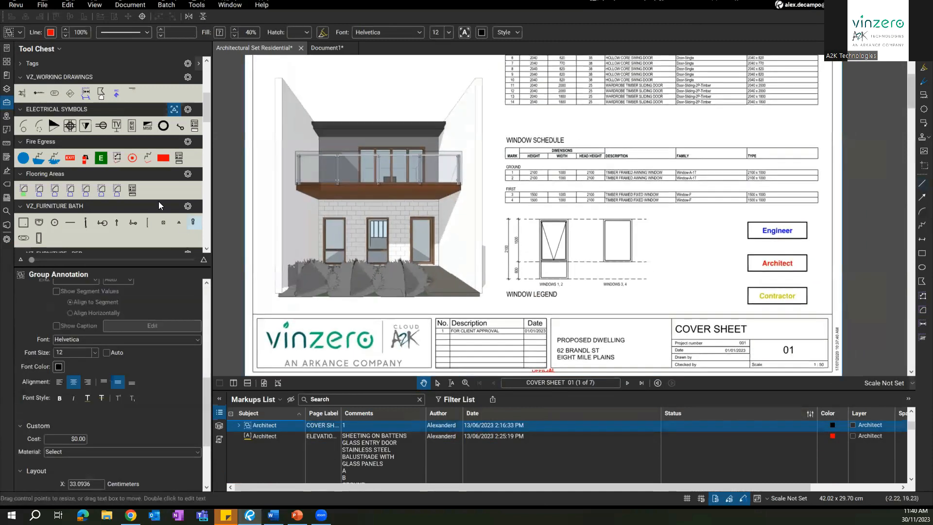
scroll(683, 307, up, 4)
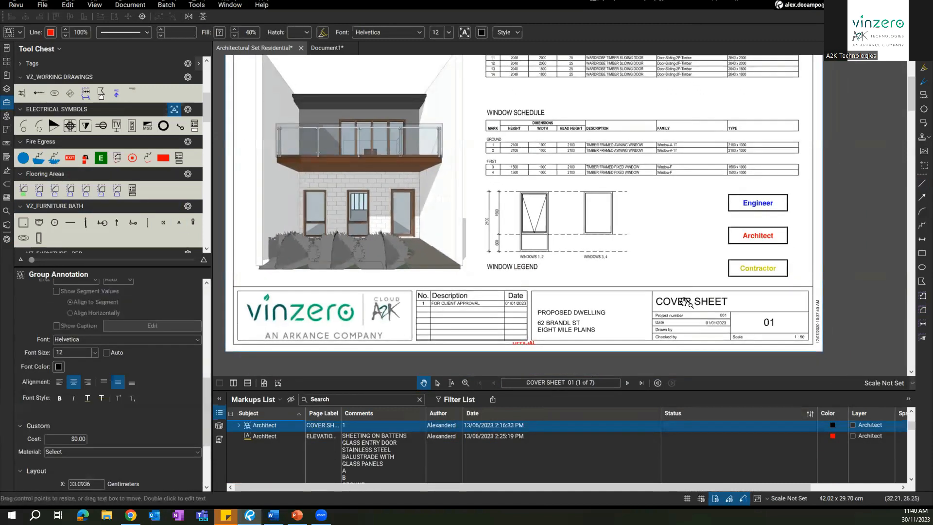
scroll(684, 307, up, 4)
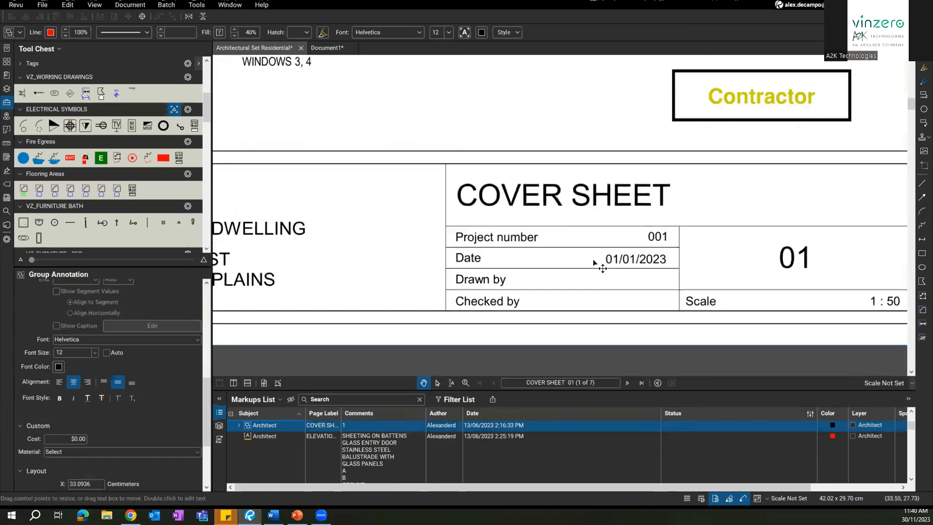
Step: Drag the 01/01/2023 snapshot off the title block and delete it, revealing 01/01/2015
click(635, 265)
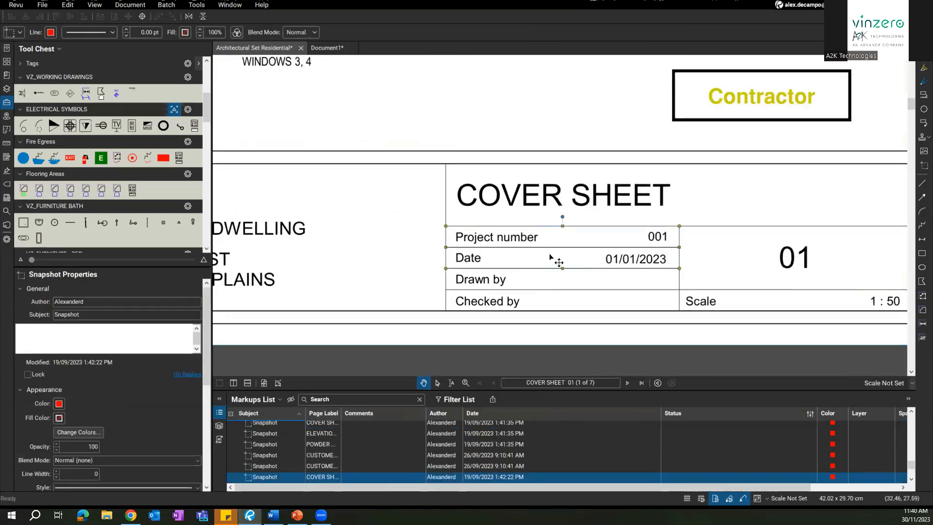
drag(550, 254, 471, 116)
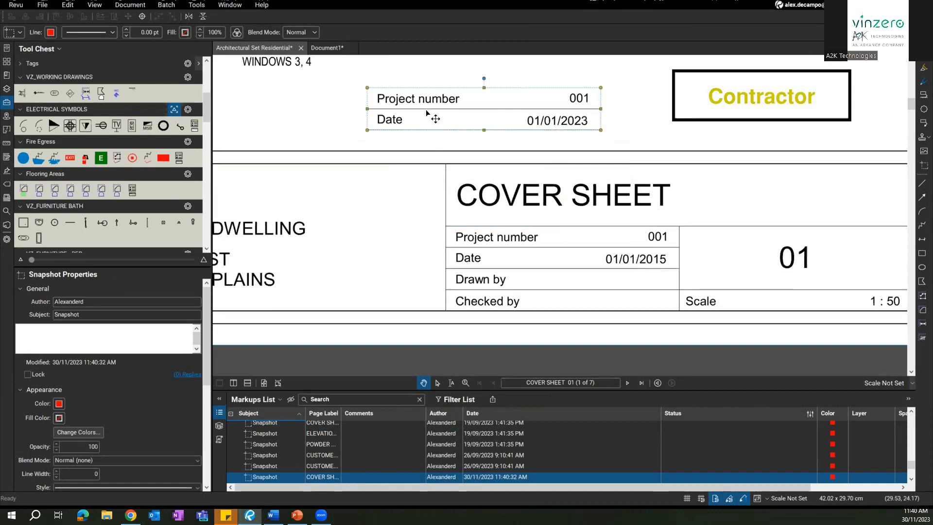
key(Delete)
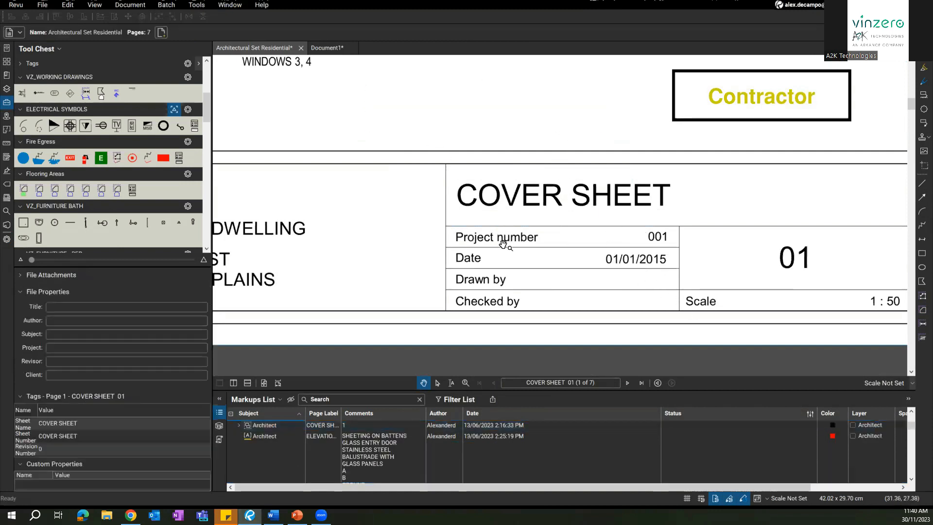
Step: Edit the Cover Sheet's PDF text to change the Date from 01/01/2015 to 30/11/2023
click(69, 5)
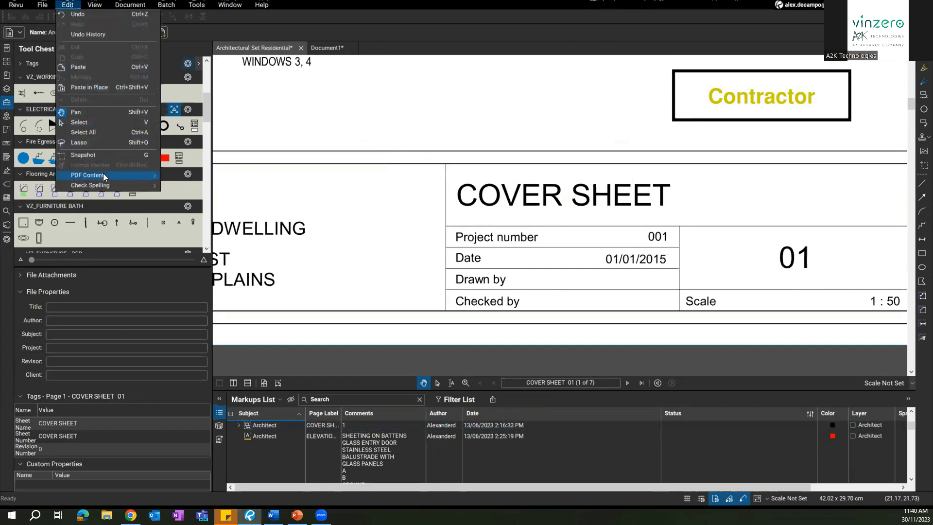
mouse_move(102, 176)
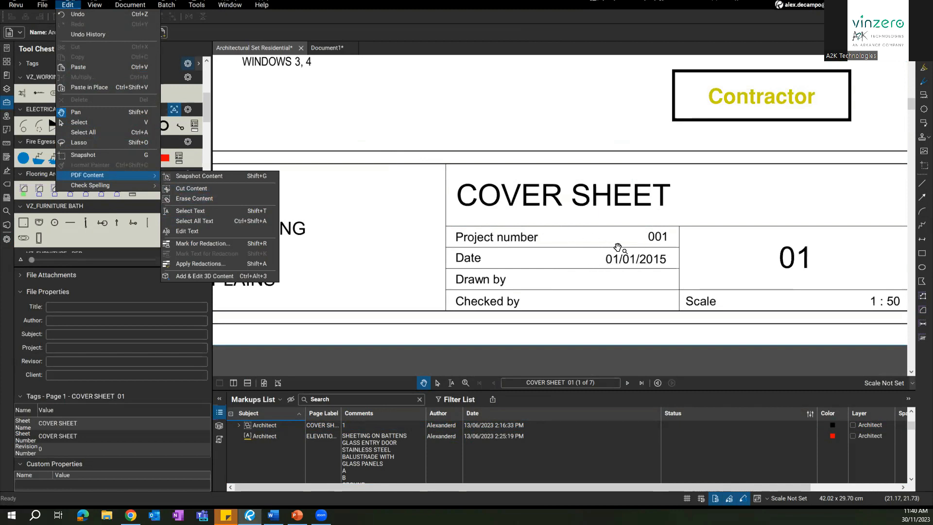
click(197, 229)
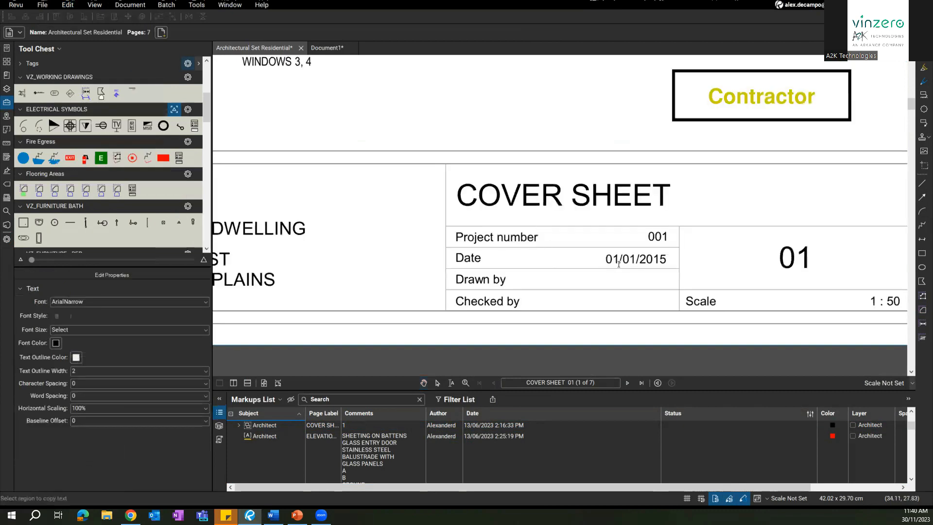
key(BackSpace)
key(BackSpace)
text(23)
key(ctrl)
text(11)
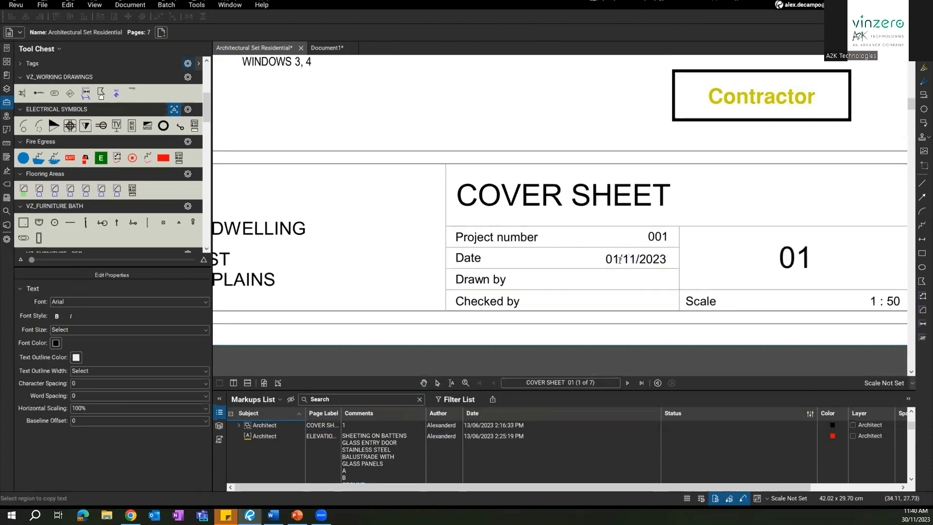
text(30)
key(Escape)
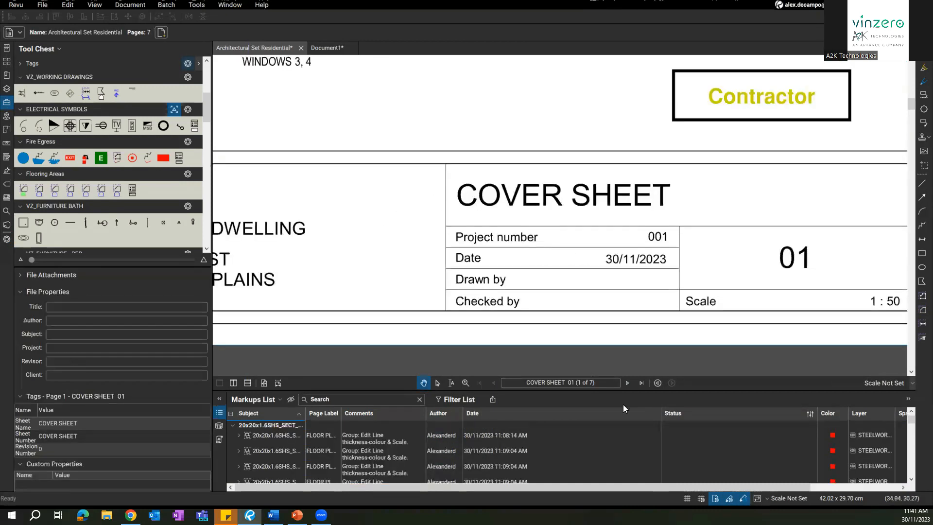
Step: Inspect the existing snapshot on the Floor Plans title block, then return to the Cover Sheet
click(626, 383)
click(624, 245)
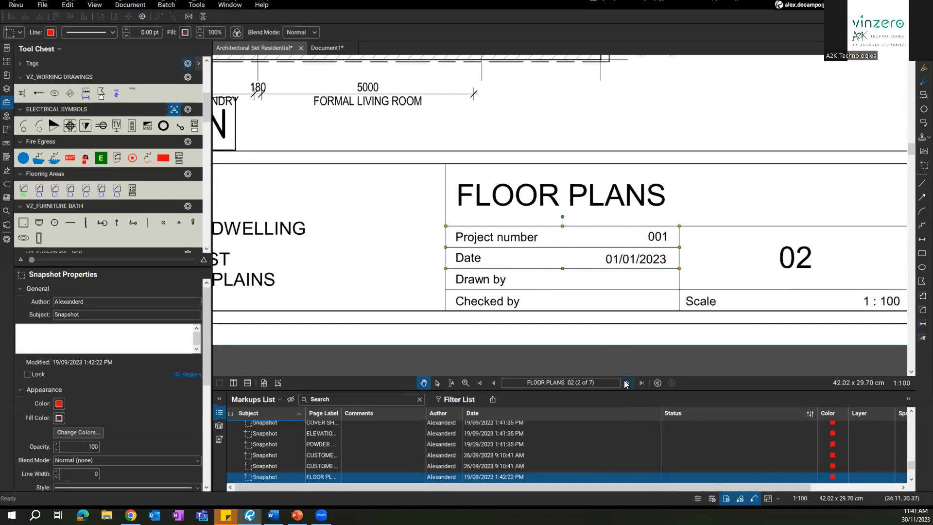
click(627, 249)
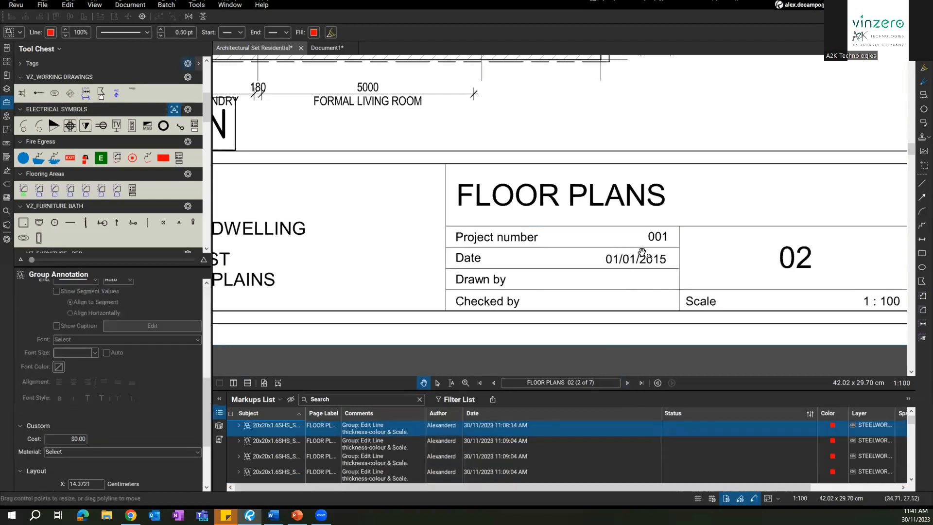
click(618, 260)
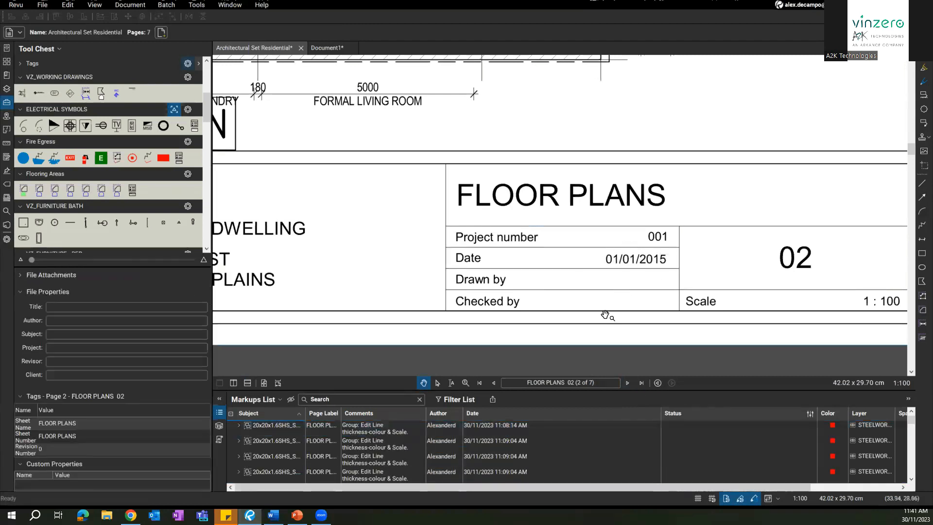
click(494, 383)
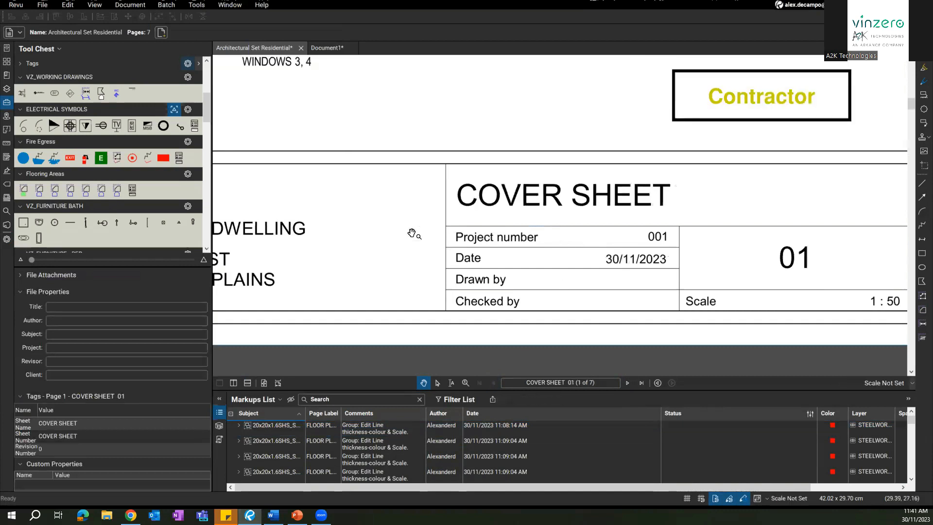
Step: Snapshot the Project number and Date rows and paste them aligned over the originals
click(67, 5)
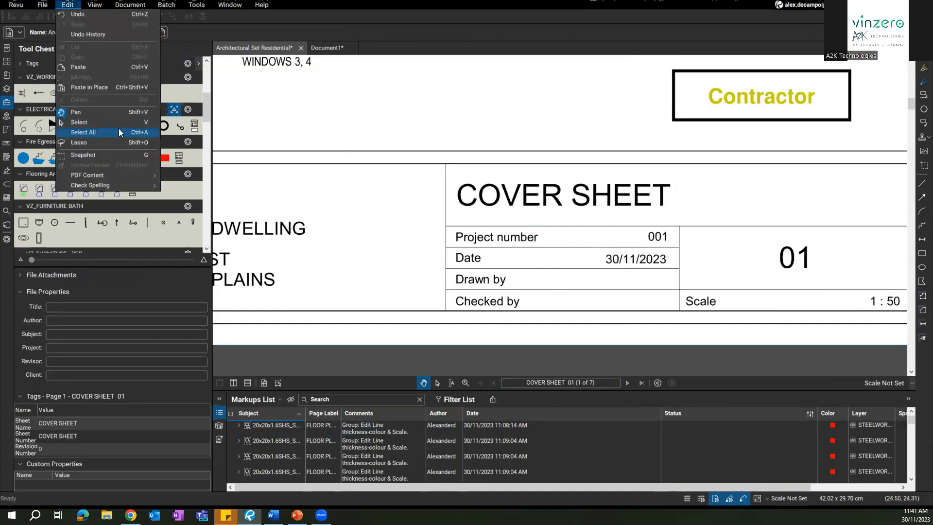
click(104, 155)
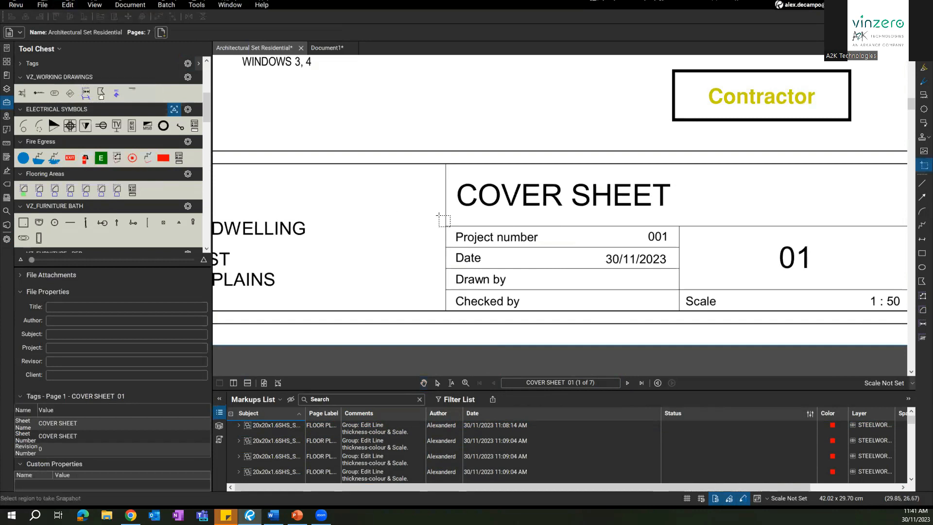
drag(446, 226, 679, 269)
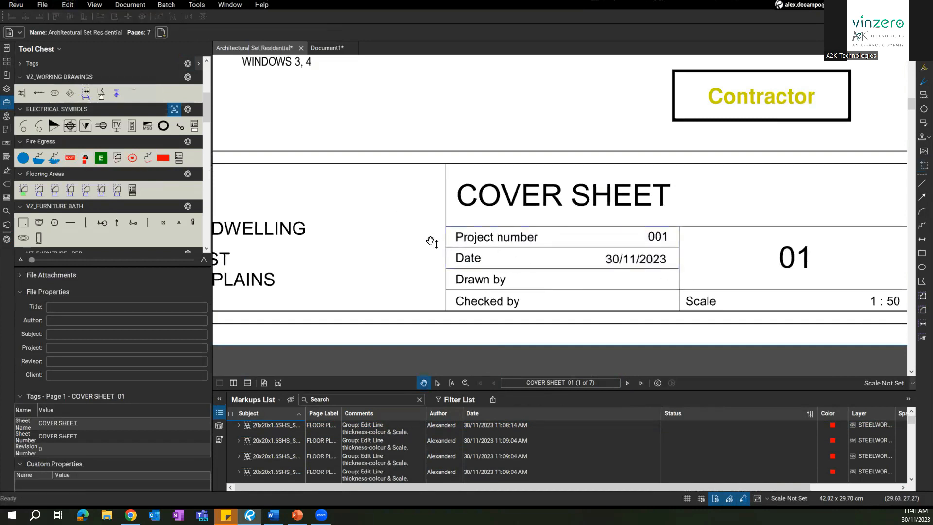
key(ctrl+v)
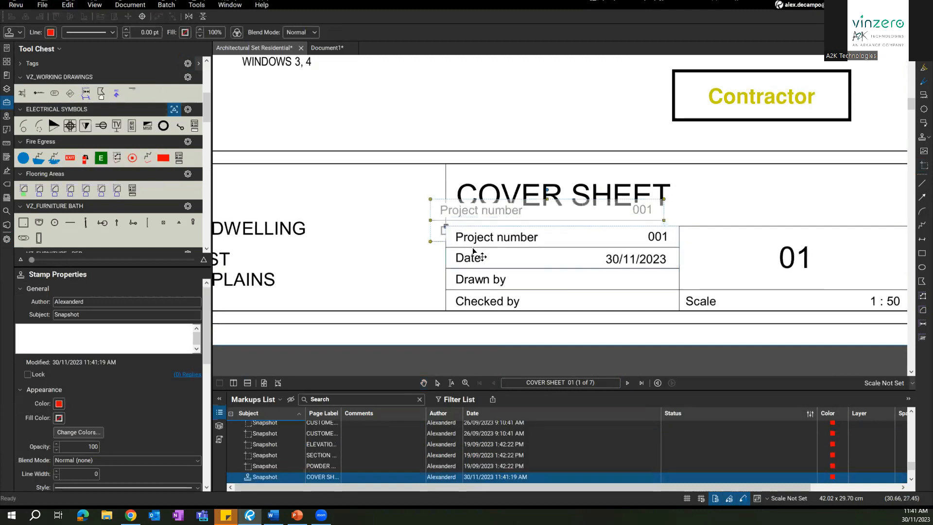
drag(474, 251, 488, 278)
Step: Apply the pasted date stamp to the other pages of the set
right_click(506, 240)
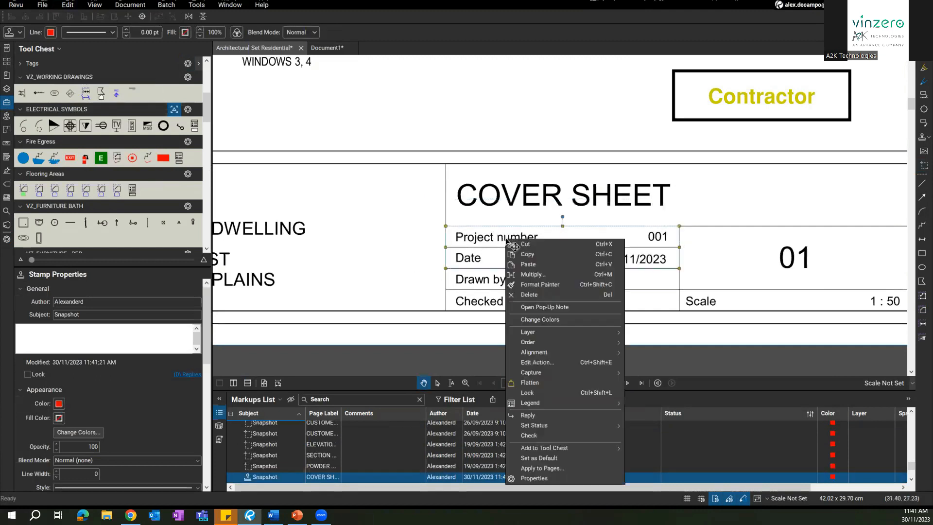
click(560, 469)
click(482, 275)
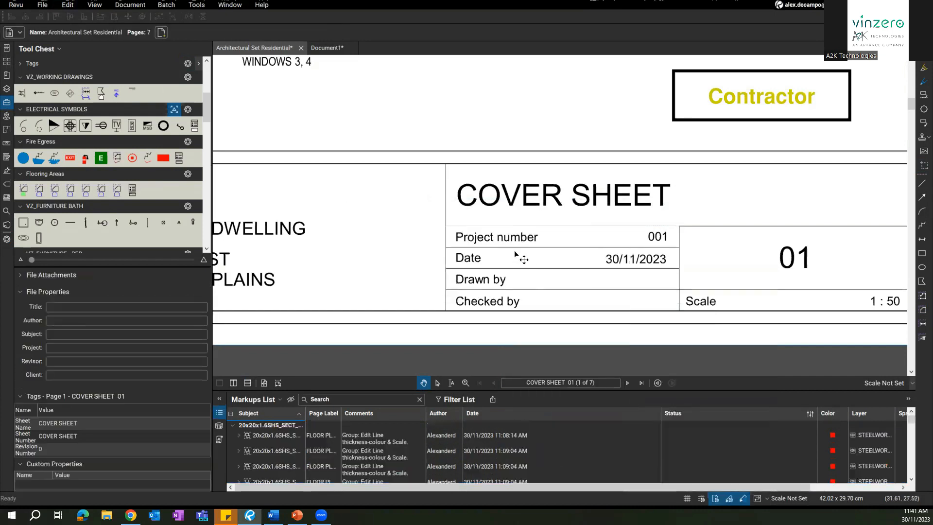
click(613, 251)
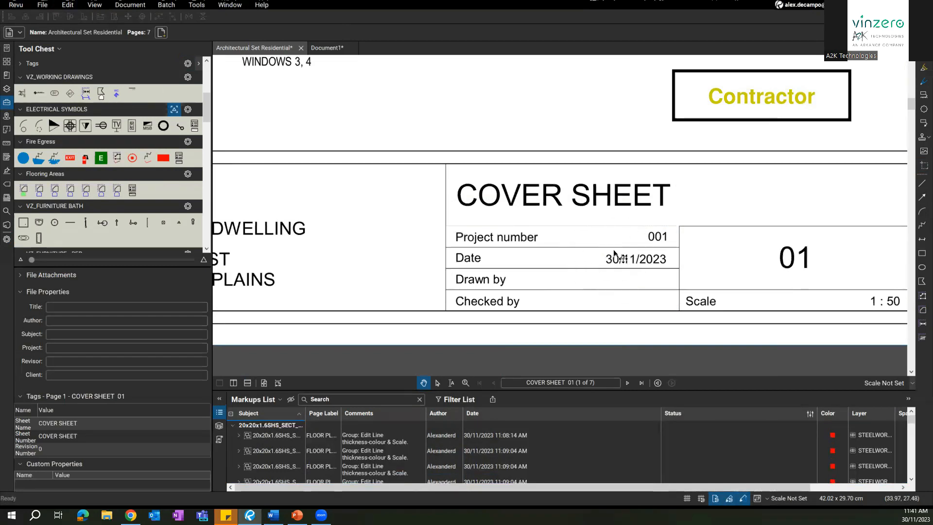
key(Right)
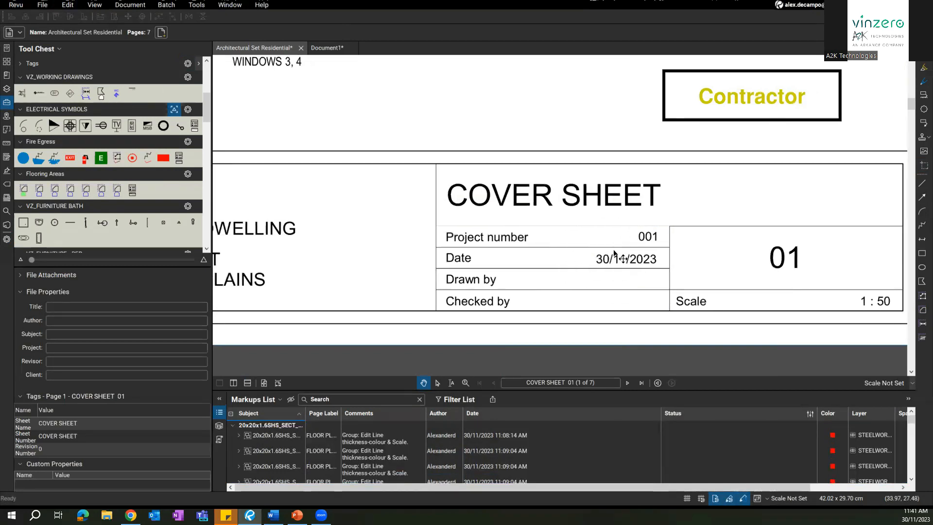
Step: Page through Floor Plans, Section & Detail and Powder Room, checking for the 30/11/2023 date
click(629, 382)
key(ctrl+shift+v)
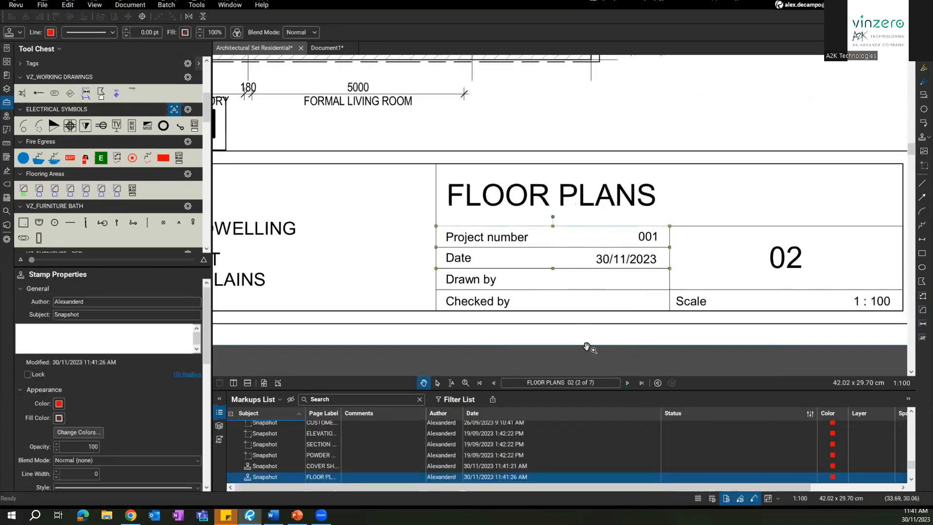
double_click(628, 382)
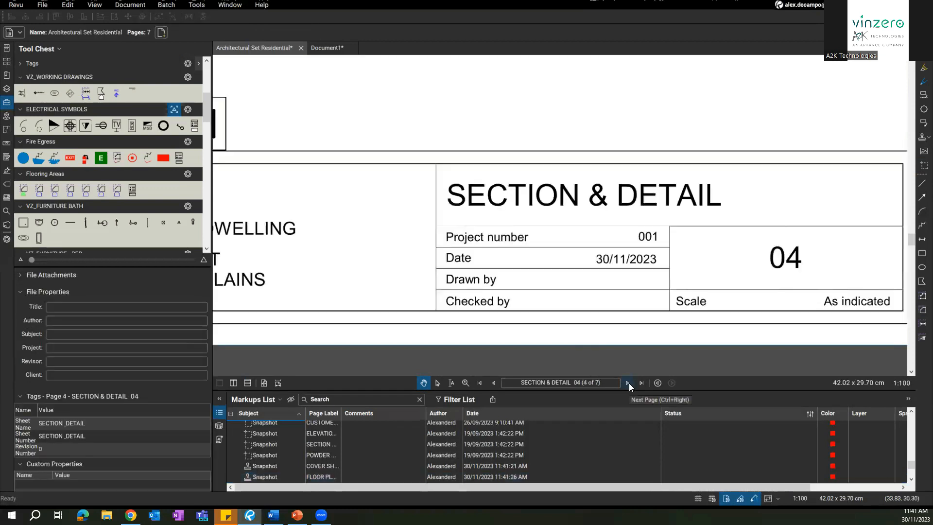
click(628, 383)
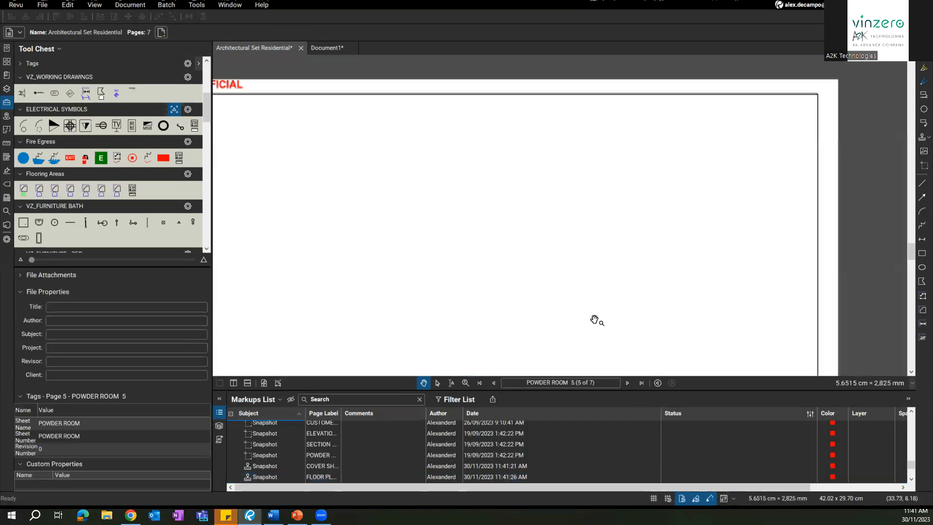
scroll(595, 319, down, 4)
mouse_move(511, 296)
mouse_down()
mouse_move(644, 119)
mouse_move(597, 179)
mouse_up()
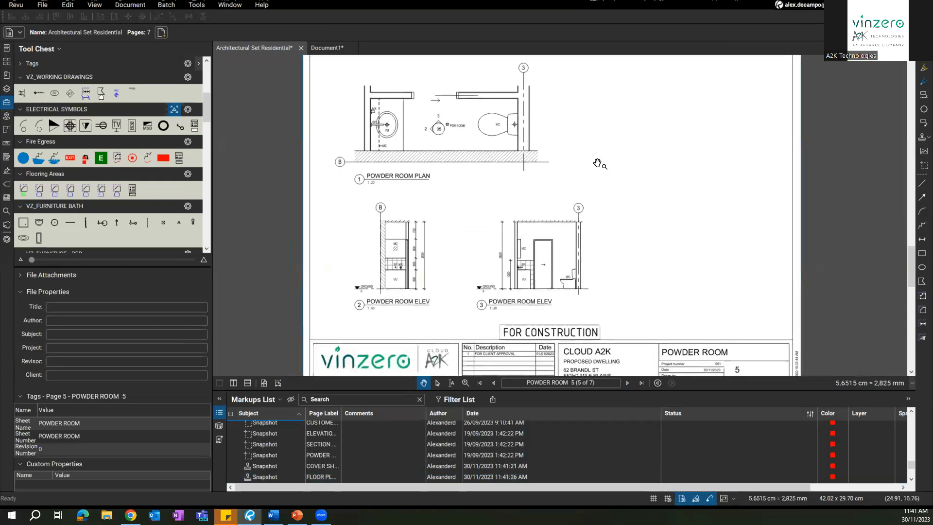
scroll(598, 163, up, 5)
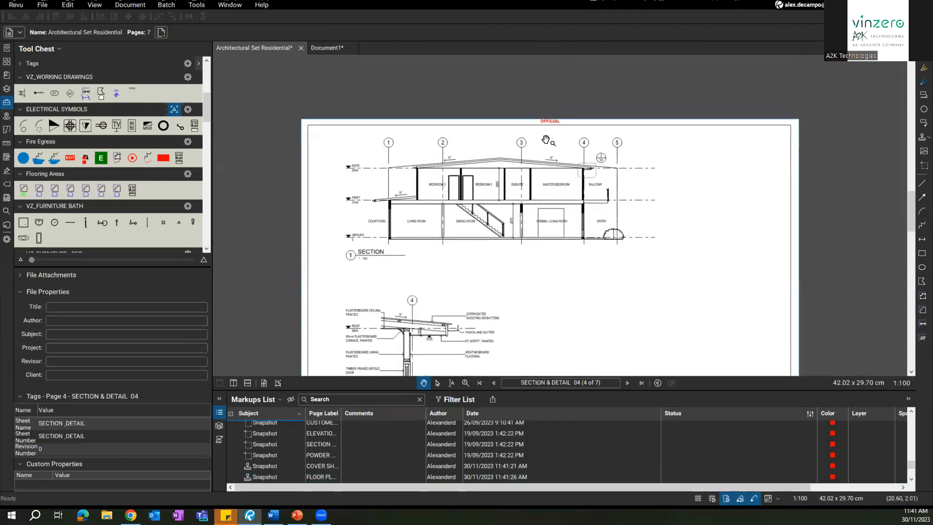
scroll(546, 140, up, 3)
Step: Create a white-filled OFFICIAL text box and position it over the original OFFICIAL label
click(167, 5)
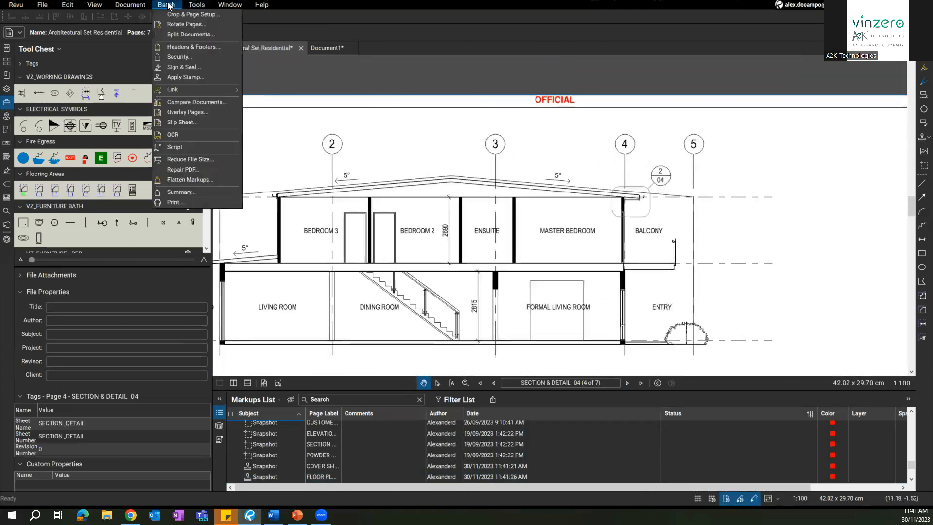
click(567, 158)
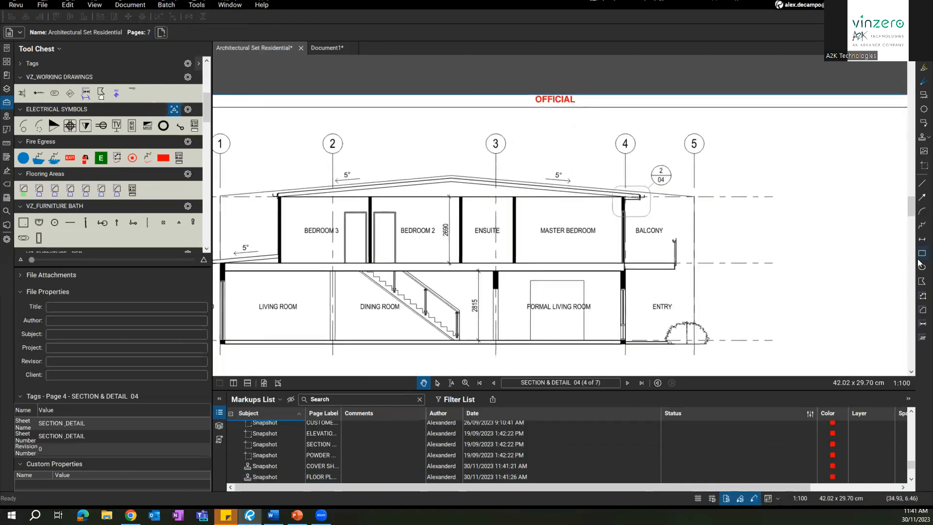
click(922, 66)
drag(522, 107, 597, 132)
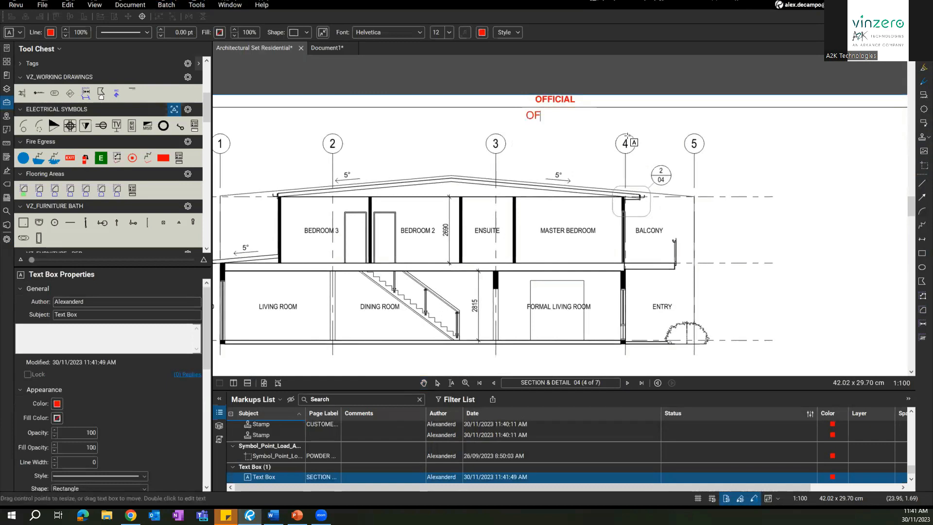
click(558, 161)
click(553, 120)
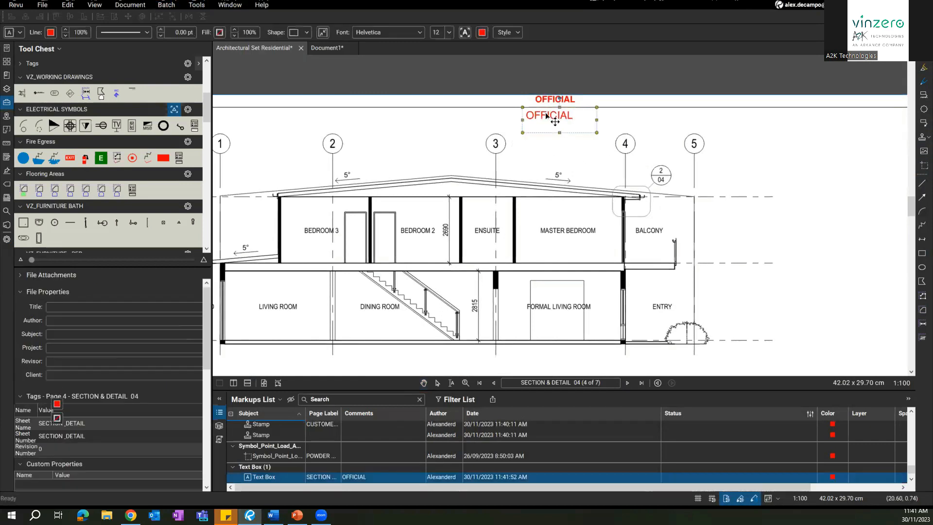
click(219, 33)
click(270, 96)
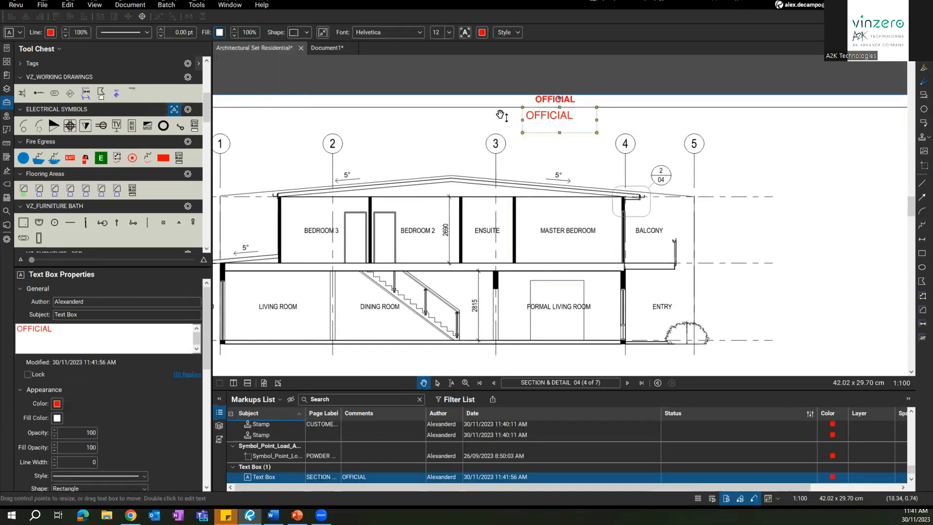
drag(548, 119, 545, 108)
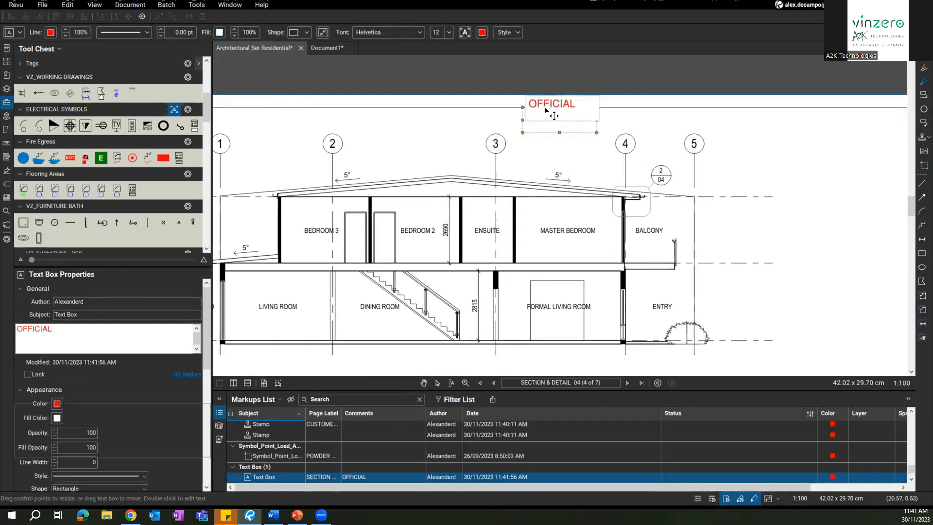
Step: Apply the OFFICIAL text box to the other pages and check the following sheets
right_click(545, 107)
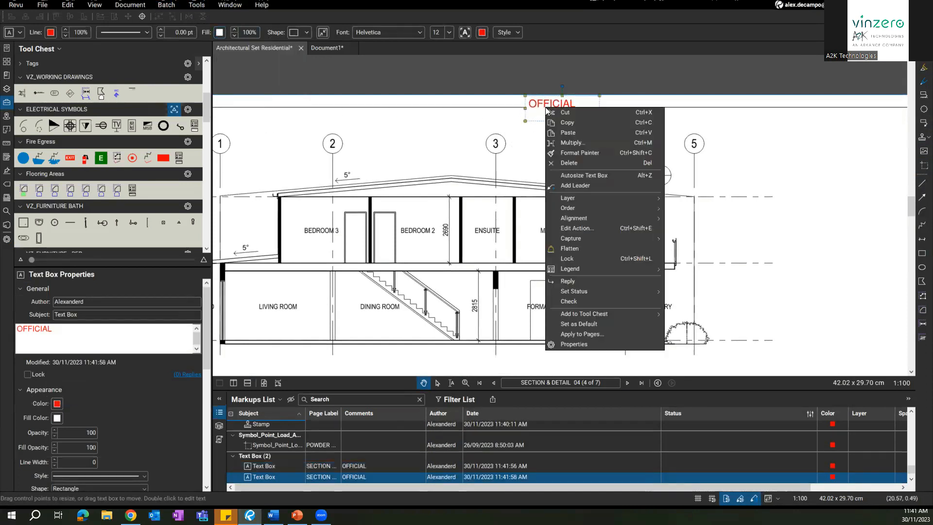
click(598, 334)
click(469, 278)
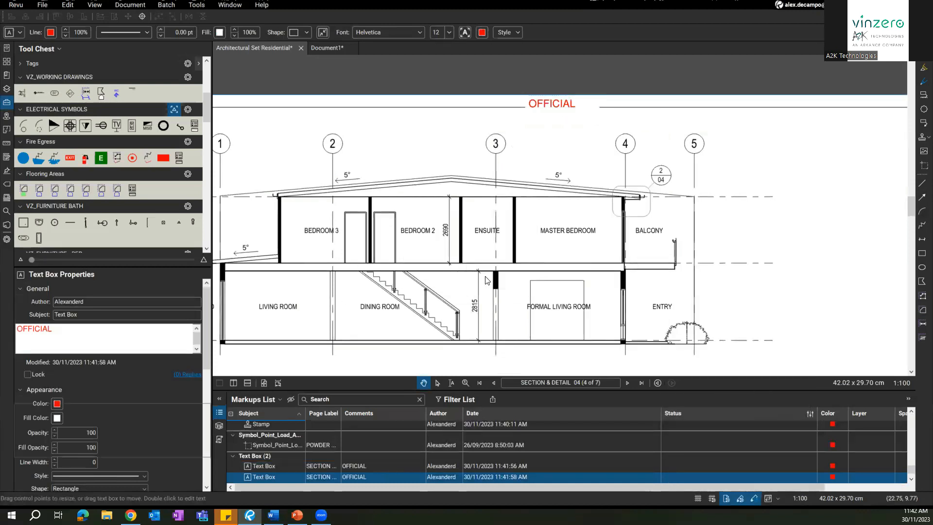
click(626, 383)
click(627, 383)
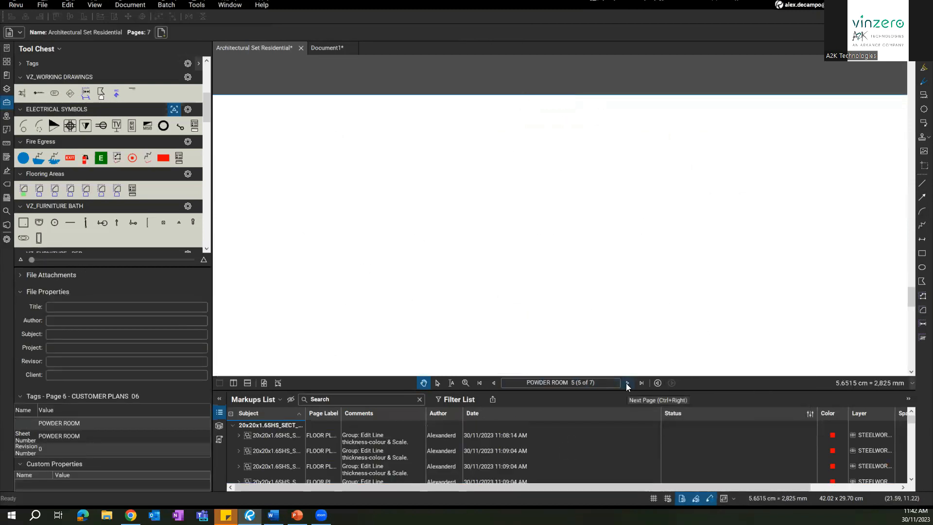
Step: Review the sheets back to Elevations 03 (page 3) and show the File Access list
click(627, 382)
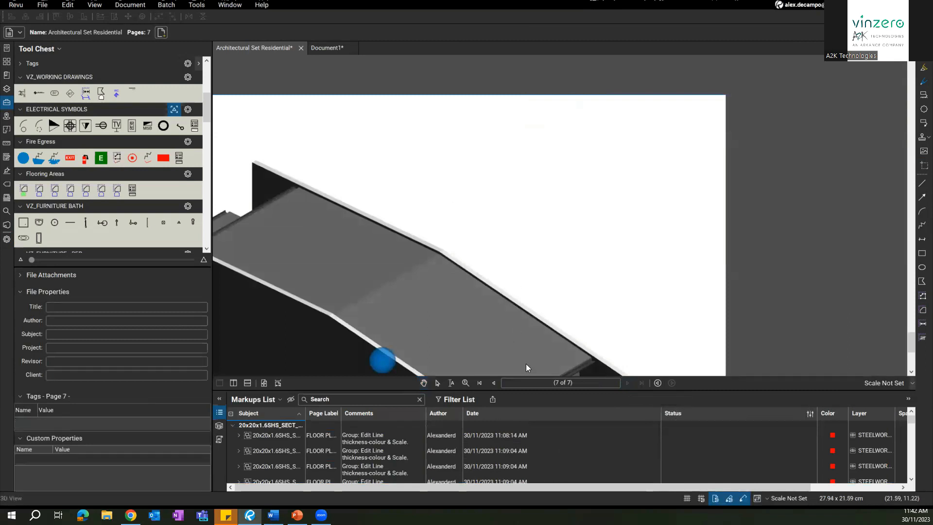
click(492, 382)
click(492, 383)
click(493, 383)
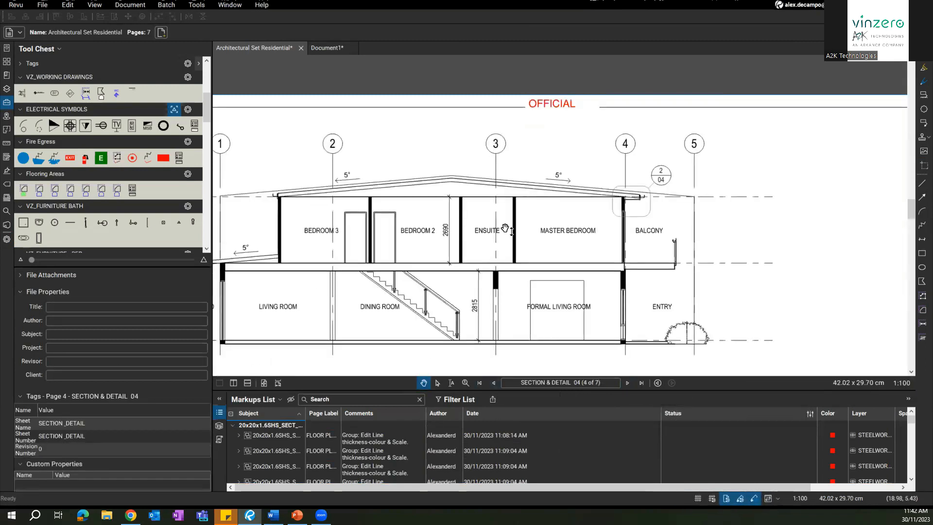
scroll(519, 202, down, 3)
drag(519, 202, 516, 170)
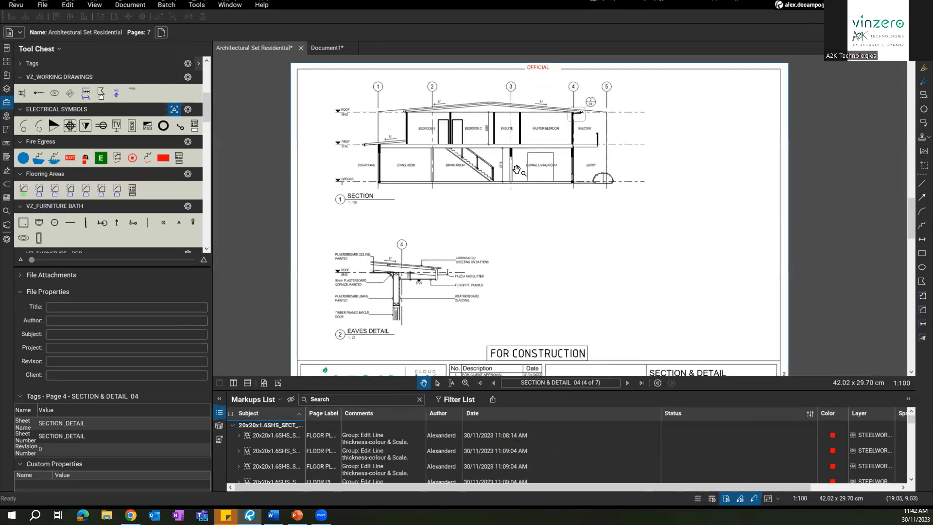
scroll(574, 177, down, 2)
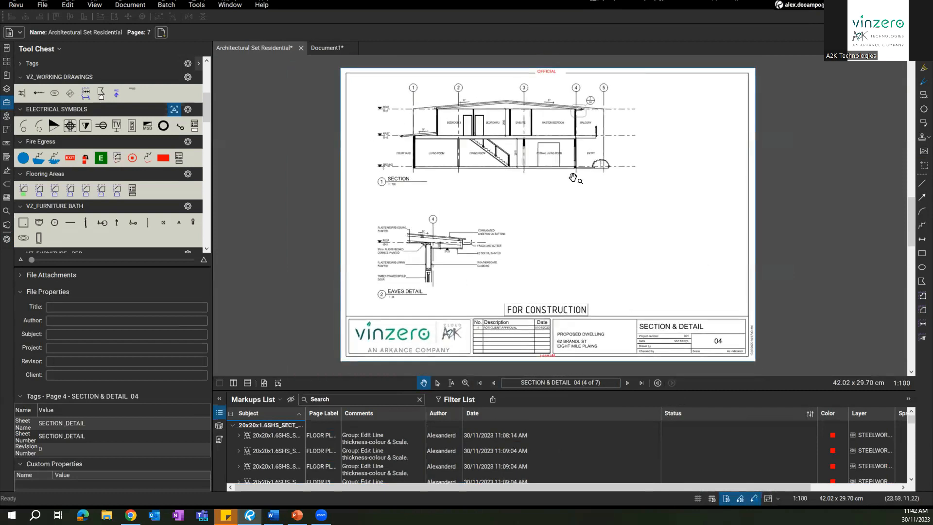
click(494, 383)
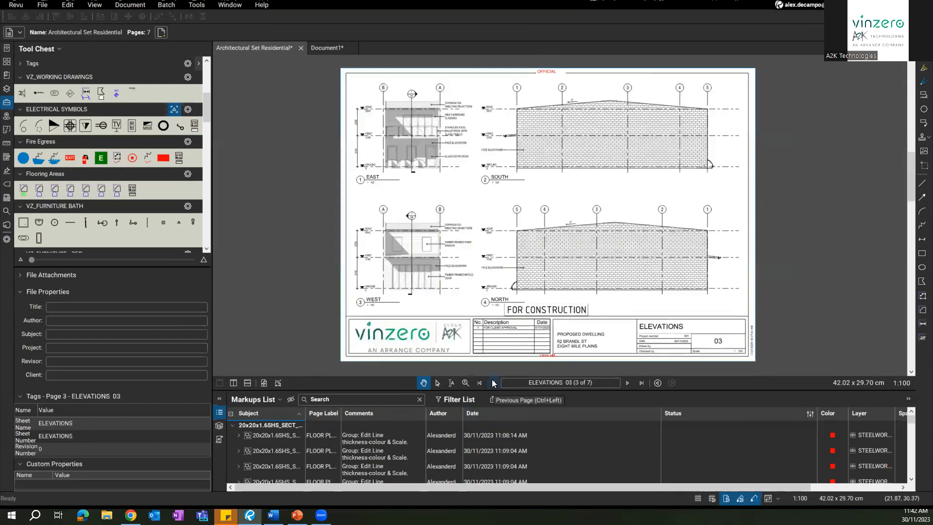
click(7, 49)
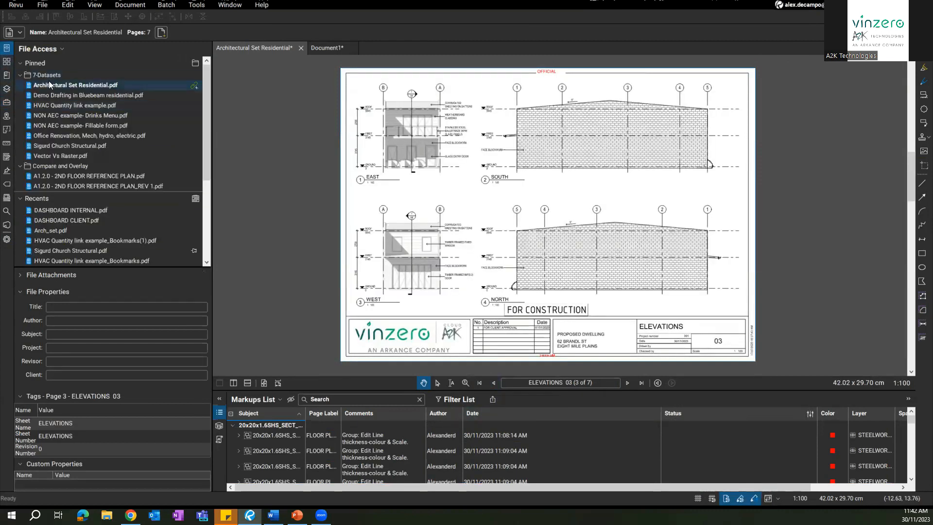
Step: Turn on the Engineer, Architect and Contractor layers, then enlarge the Markups List and enable Filter List
click(7, 90)
click(28, 83)
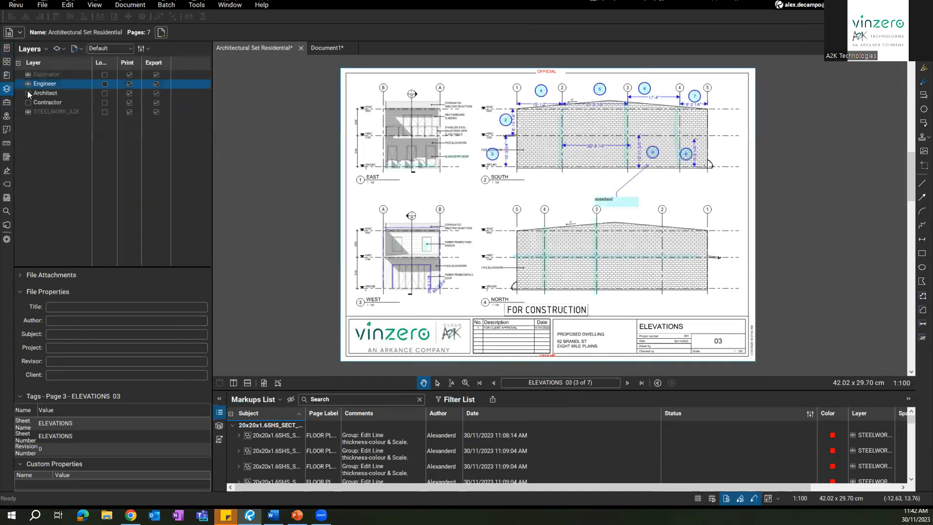
click(27, 92)
click(28, 102)
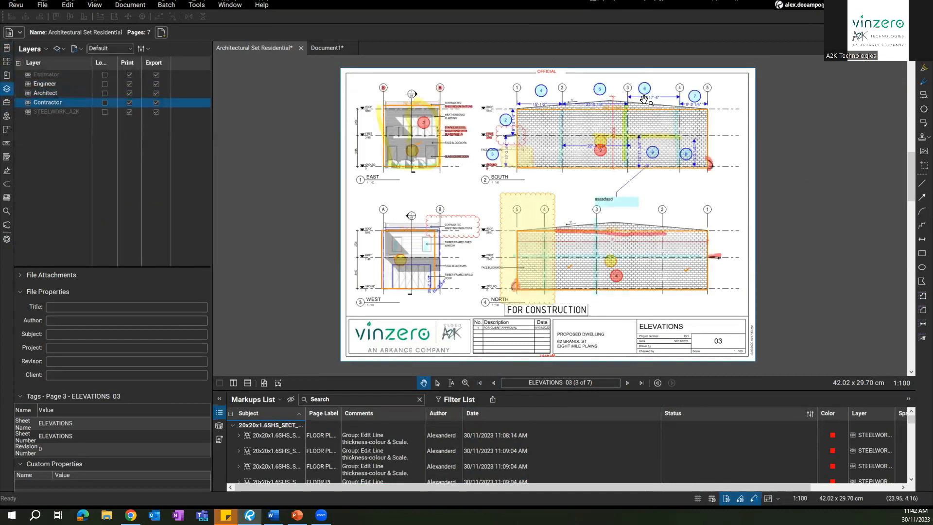
scroll(591, 236, up, 2)
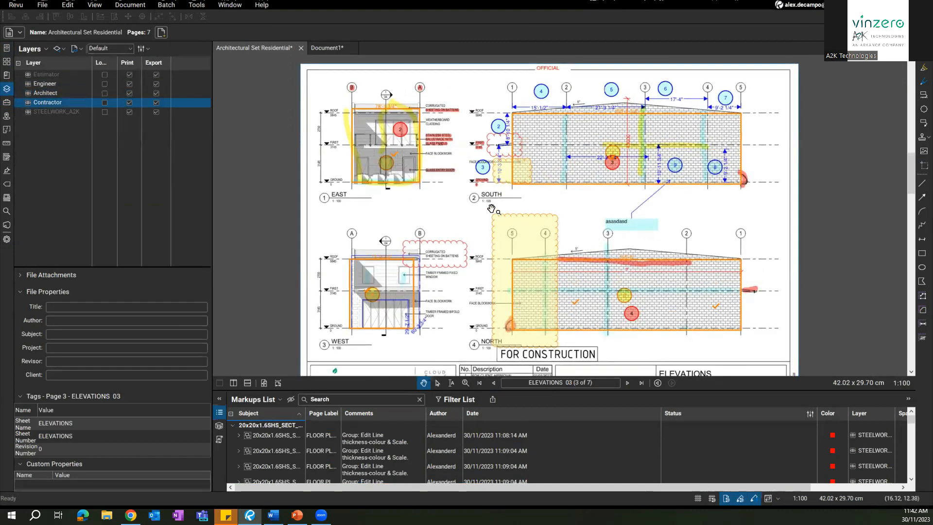
scroll(610, 234, up, 10)
scroll(617, 232, down, 10)
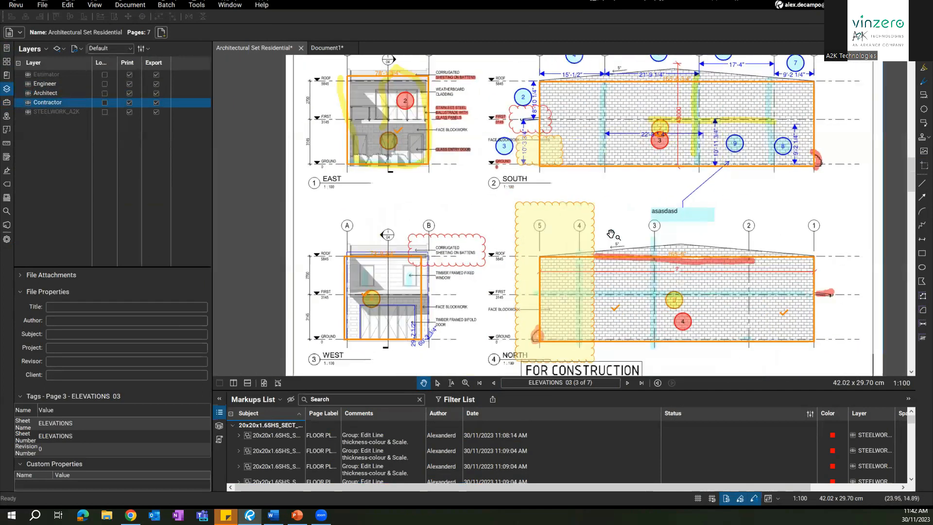
scroll(611, 235, down, 2)
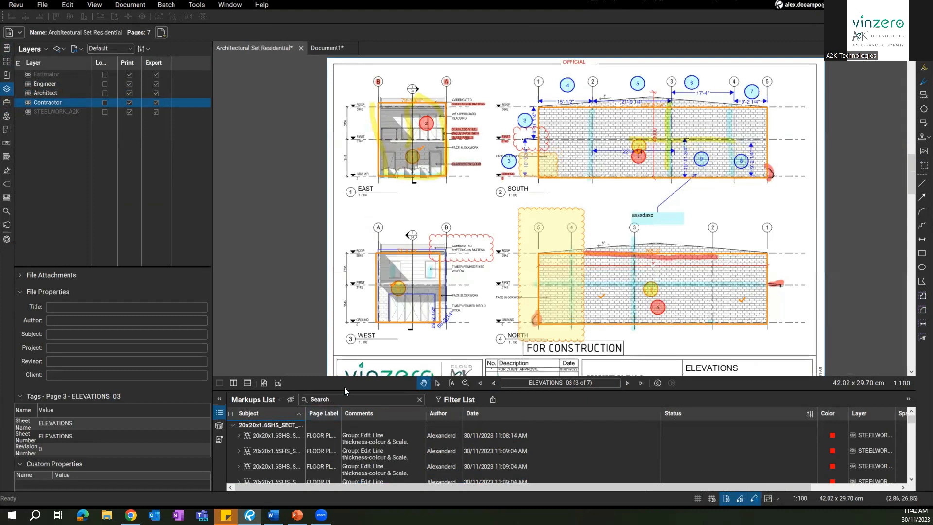
drag(353, 391, 353, 379)
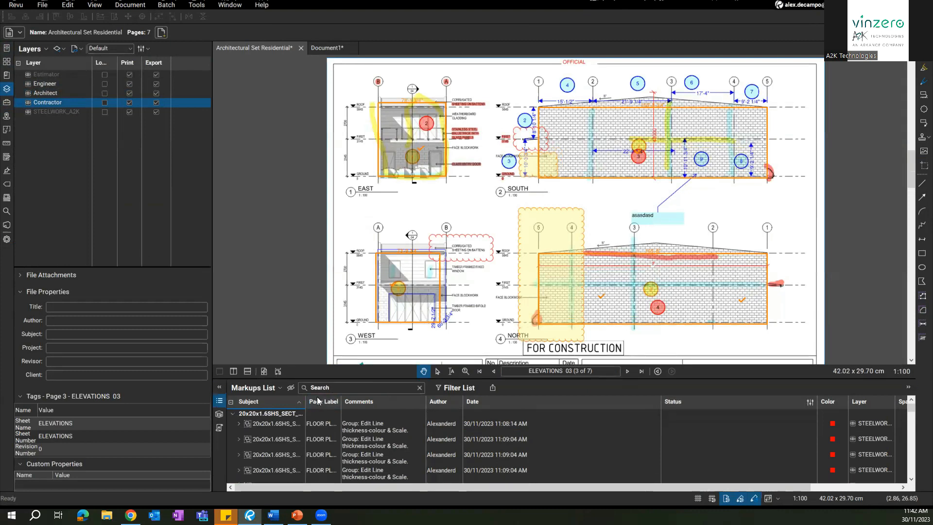
click(467, 388)
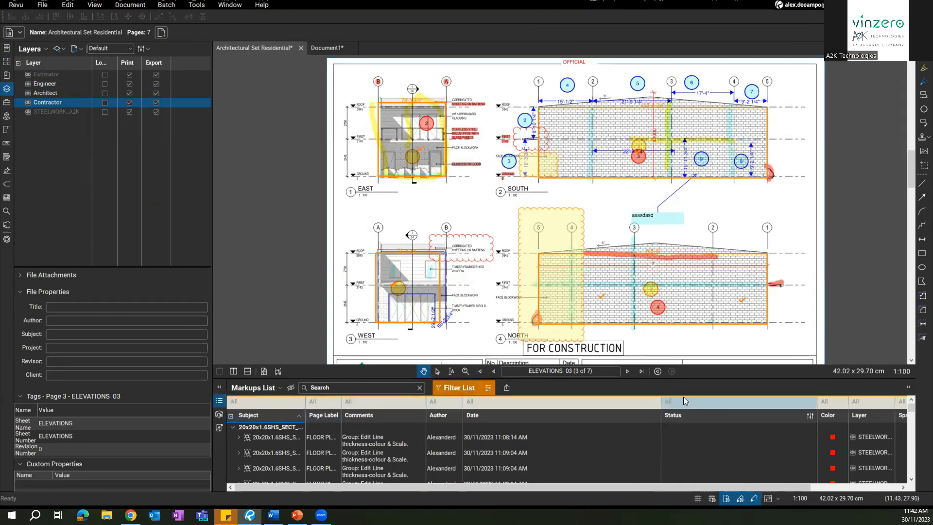
Step: Filter the Markups List by Subject to show only Engineer markups
click(280, 399)
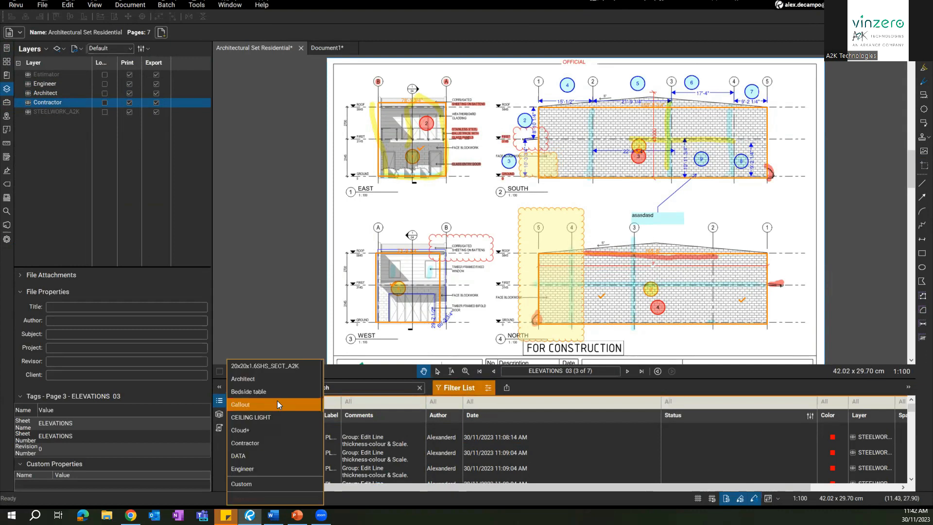
click(241, 445)
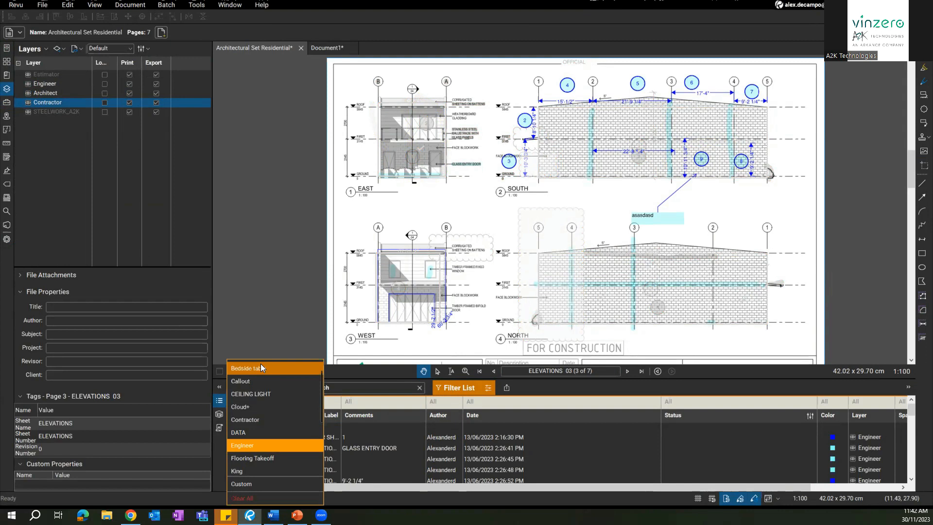
click(247, 446)
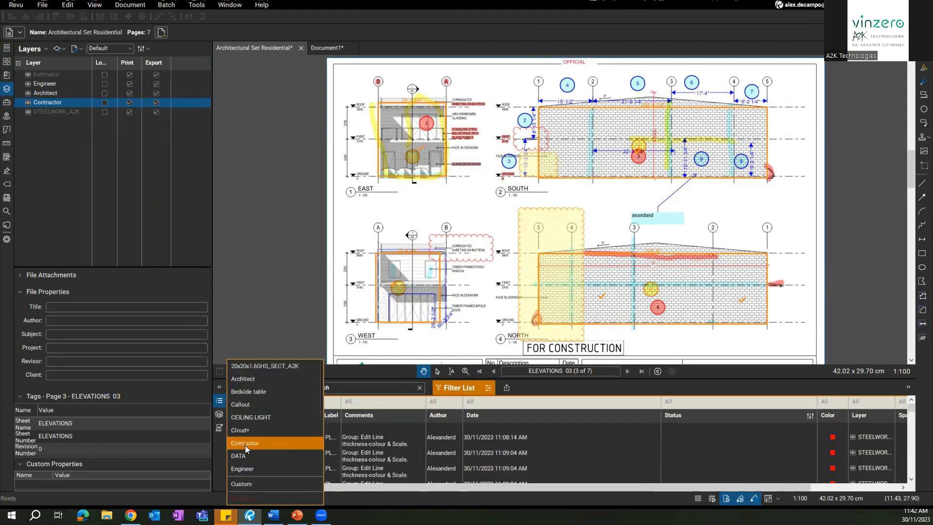
Step: Filter the subjects to Architect and Engineer markups together
click(249, 378)
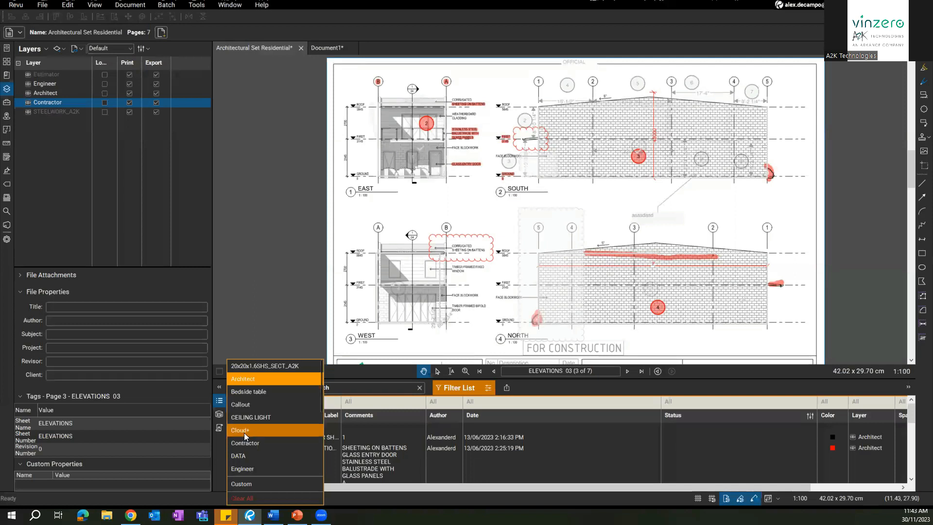
scroll(259, 450, down, 4)
scroll(260, 449, down, 2)
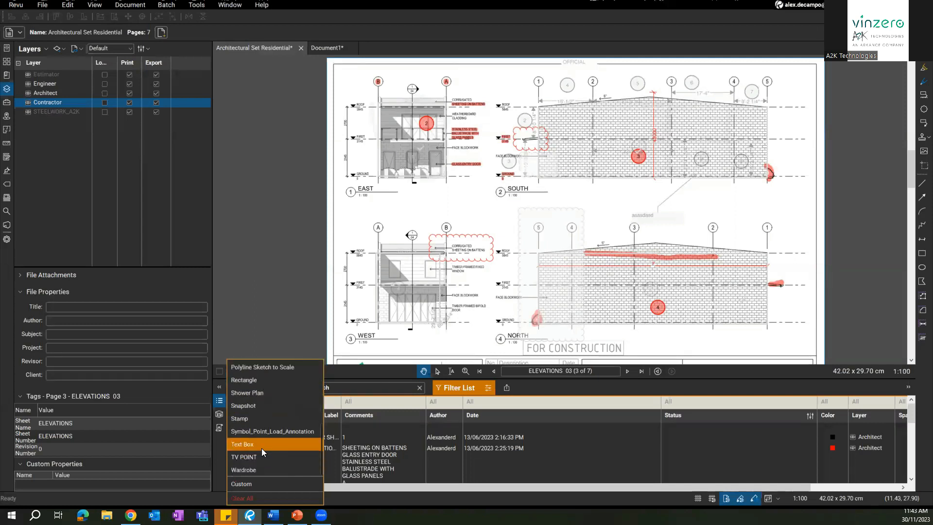
scroll(248, 442, up, 6)
scroll(249, 437, up, 2)
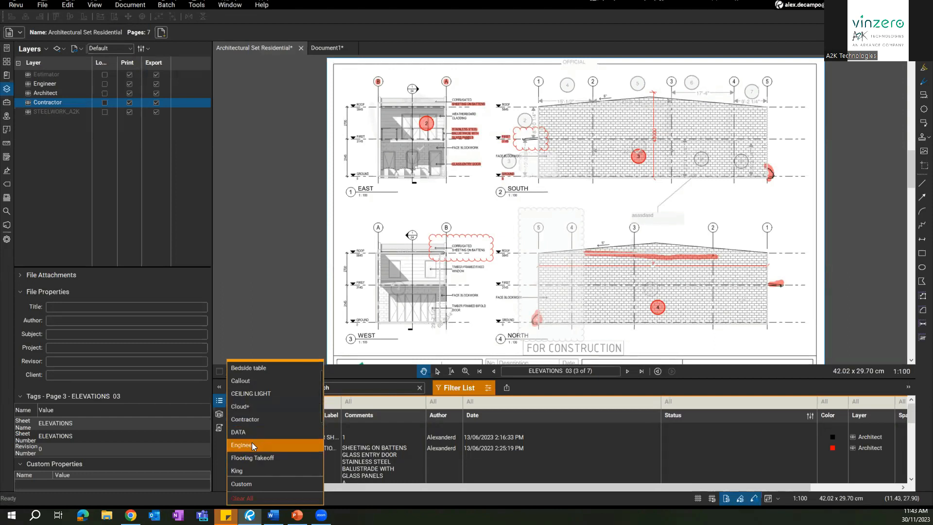
scroll(252, 439, up, 1)
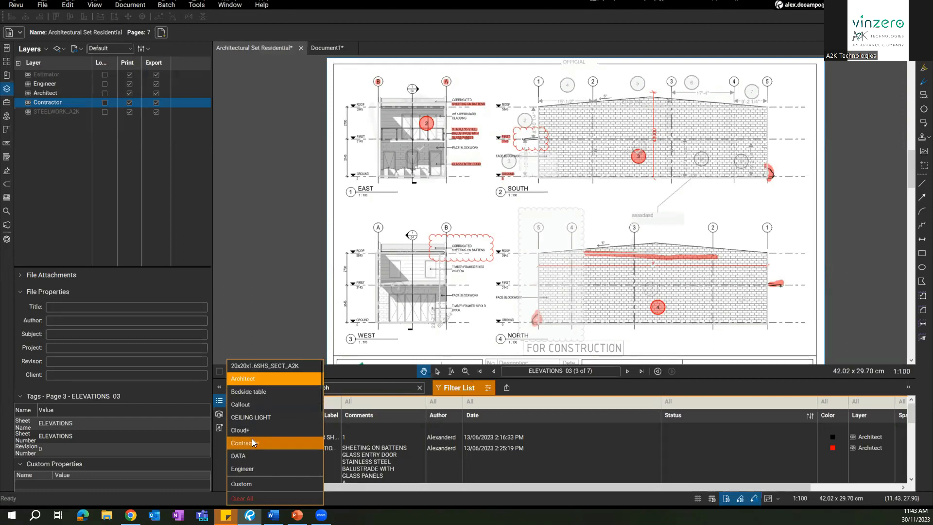
click(256, 465)
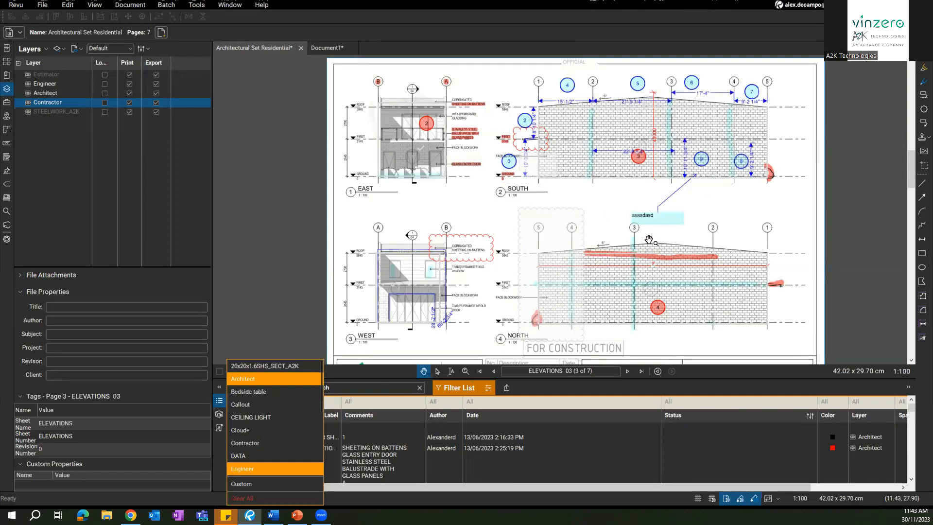
scroll(568, 262, up, 5)
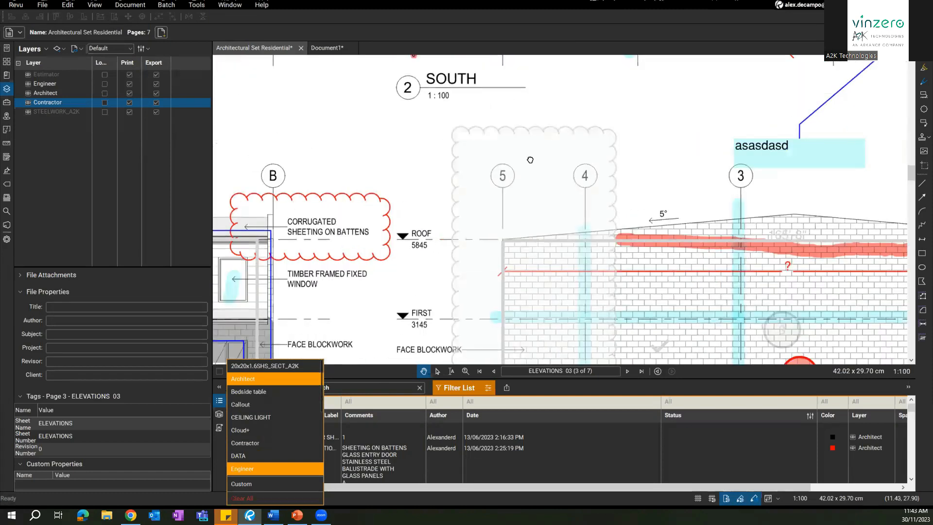
click(603, 258)
scroll(603, 259, down, 5)
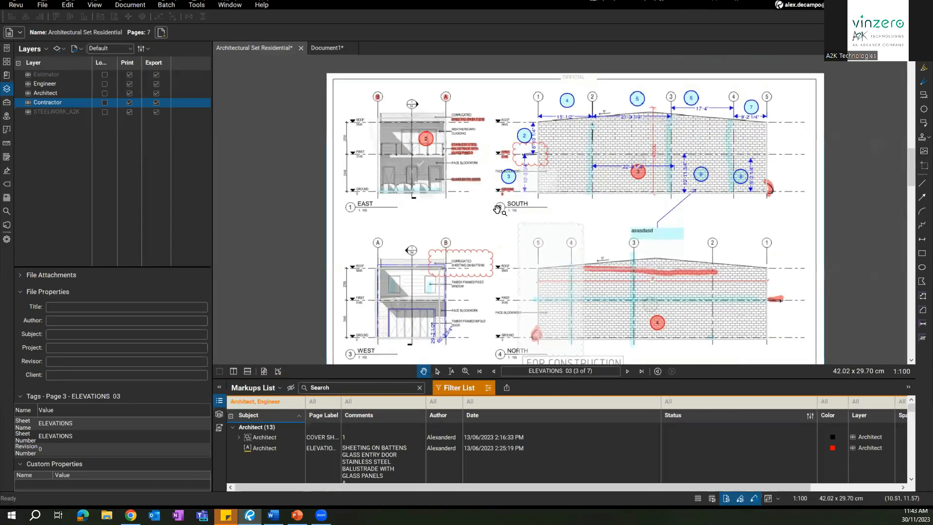
mouse_move(496, 235)
mouse_down()
mouse_move(495, 182)
mouse_move(497, 223)
mouse_up()
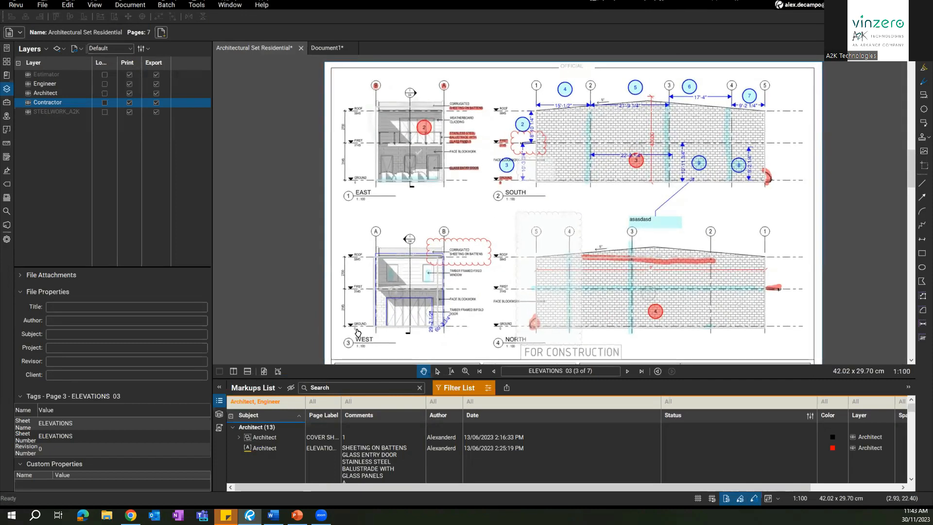
Step: Clear all subject filters and turn Filter List off
click(258, 401)
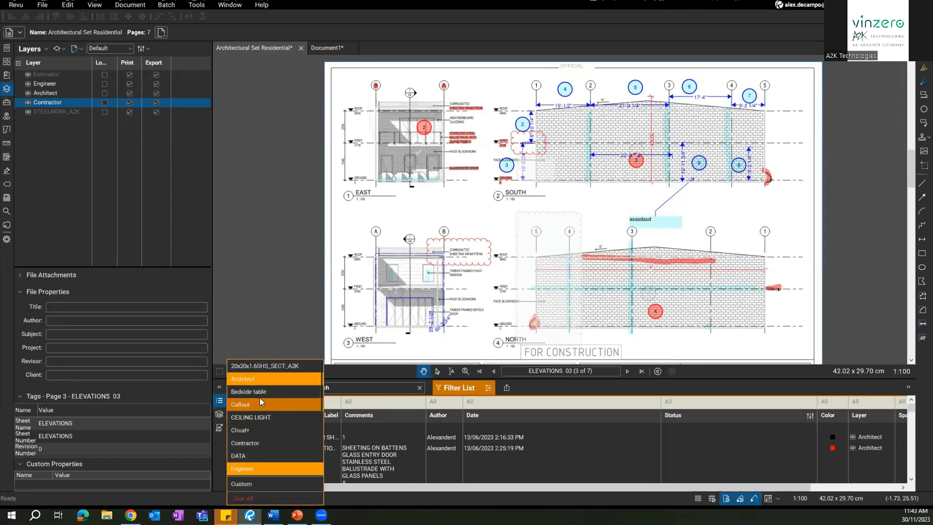
click(239, 499)
click(459, 388)
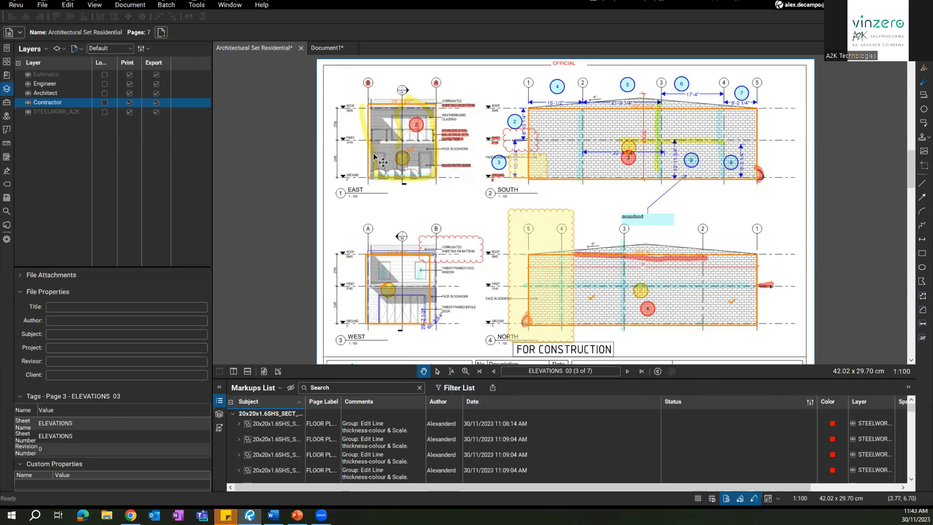
Step: Select every markup on the Elevations sheet and set its status to Accepted
scroll(466, 233, down, 3)
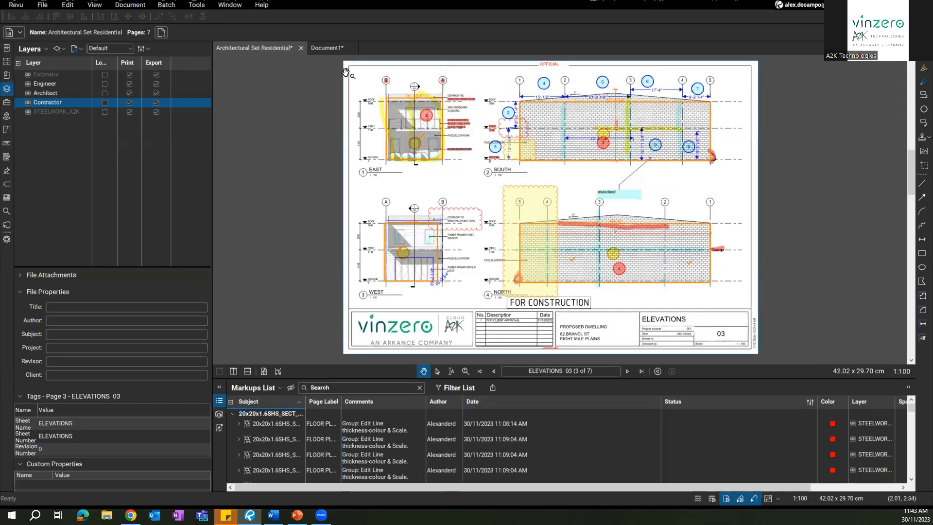
key(v)
drag(342, 62, 857, 327)
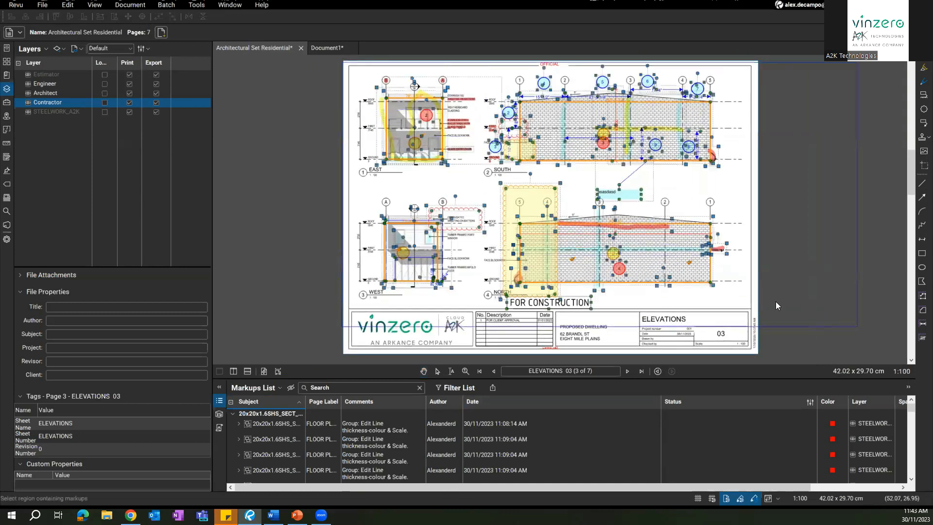
right_click(522, 193)
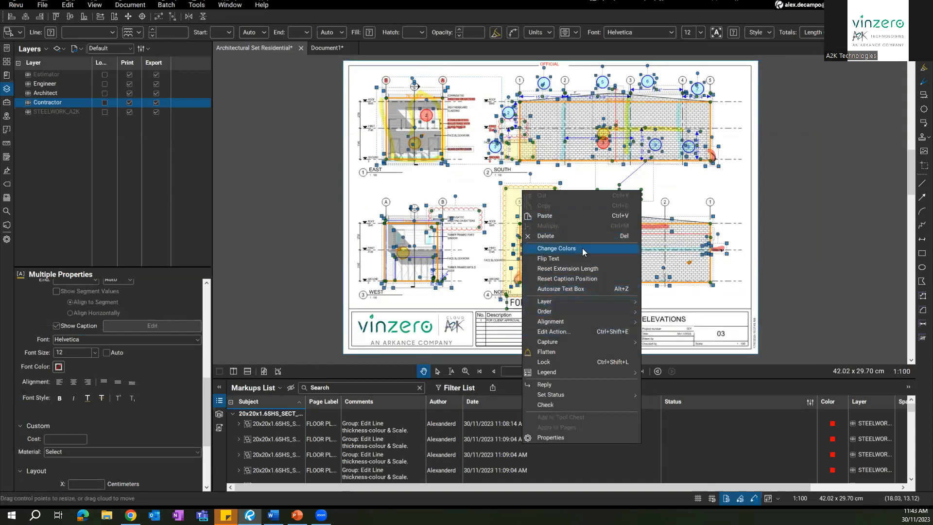
mouse_move(572, 396)
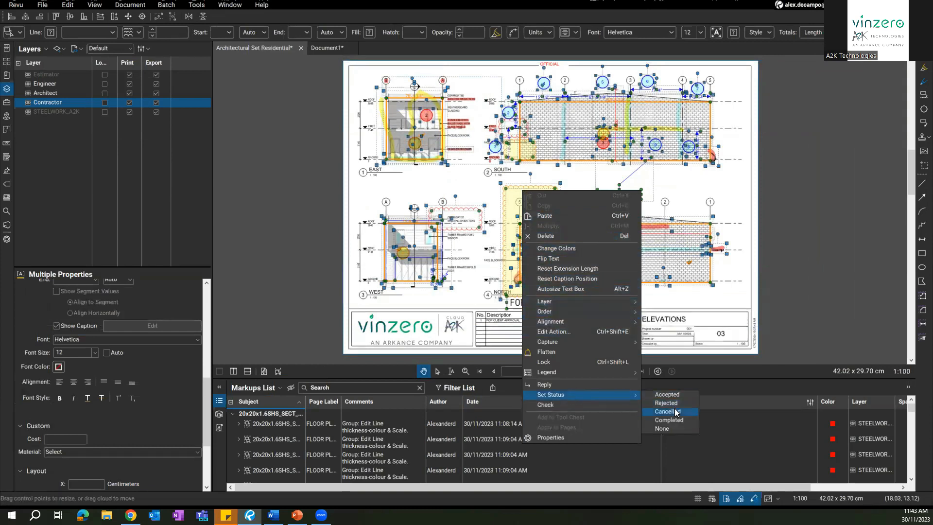
click(670, 395)
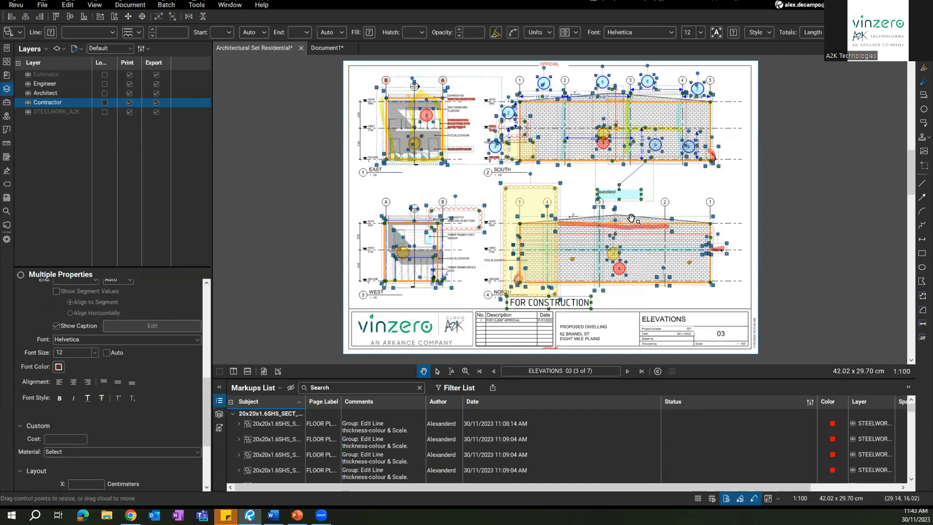
click(473, 301)
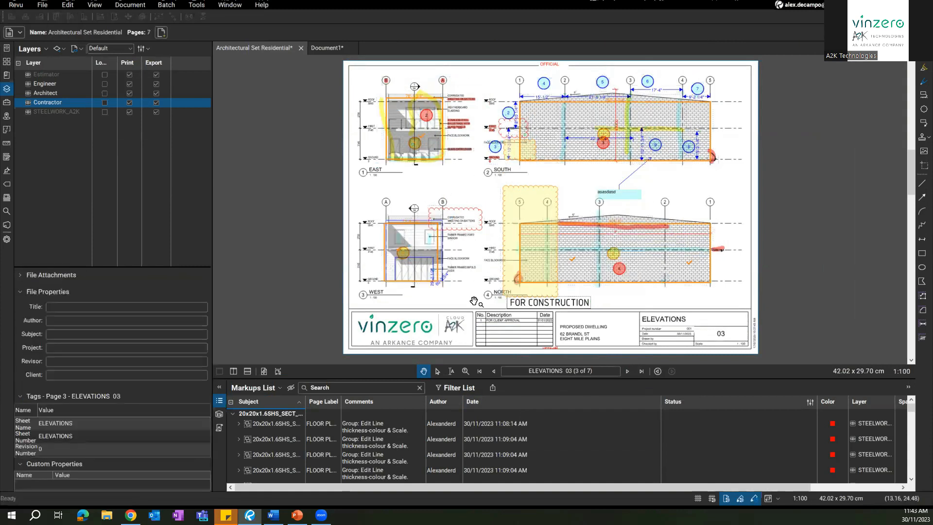
Step: Set the engineer's circled 9 on the South elevation to Rejected
scroll(433, 229, up, 4)
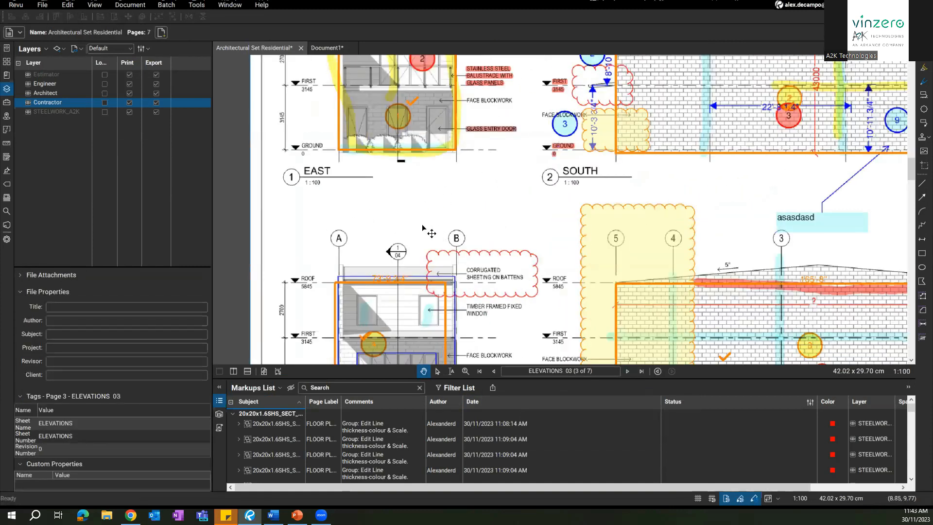
drag(421, 157, 423, 228)
click(424, 223)
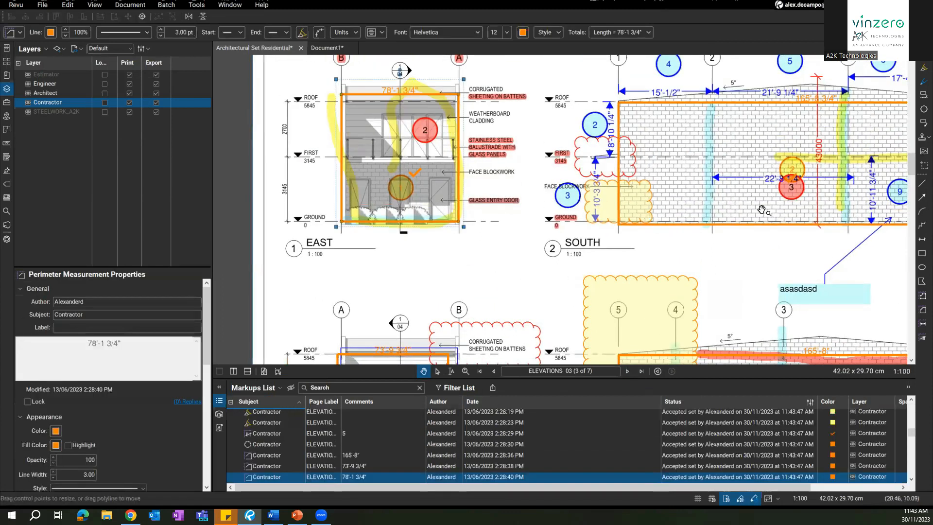
drag(791, 230, 602, 241)
click(714, 204)
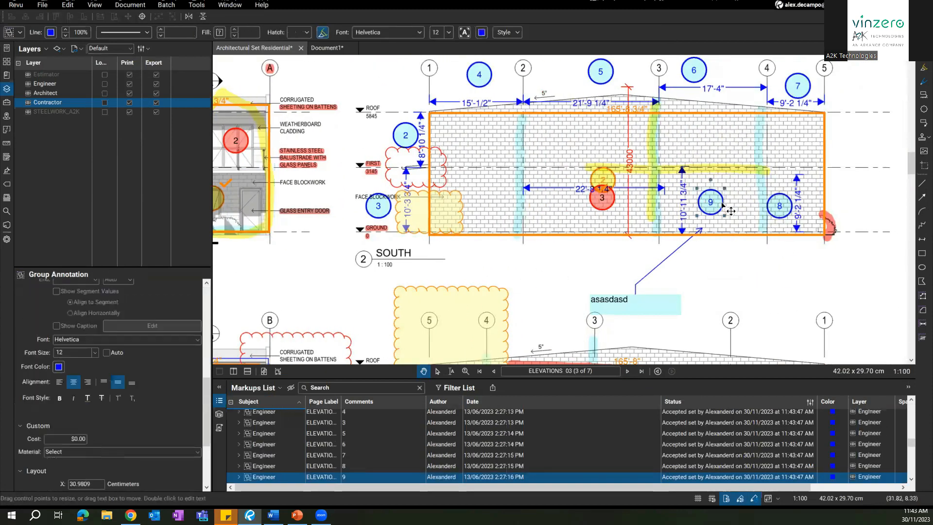
right_click(720, 206)
mouse_move(767, 373)
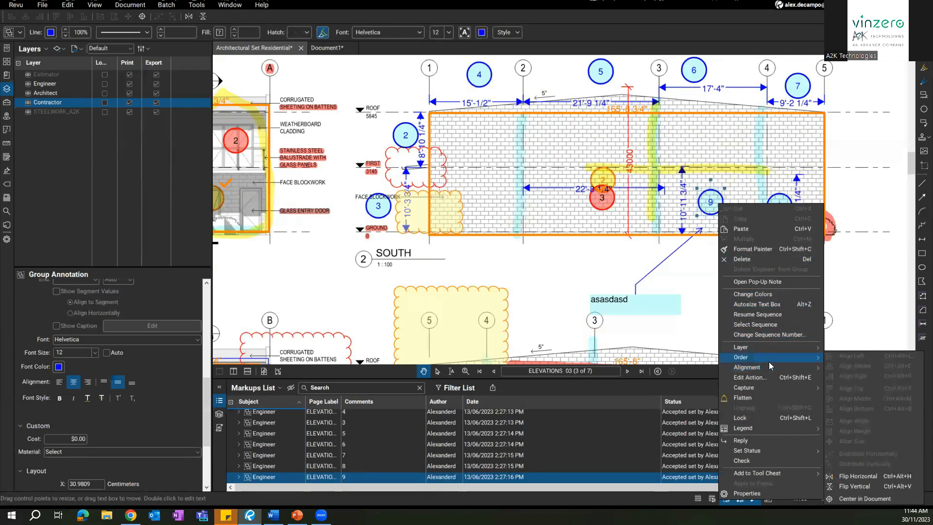
mouse_move(772, 450)
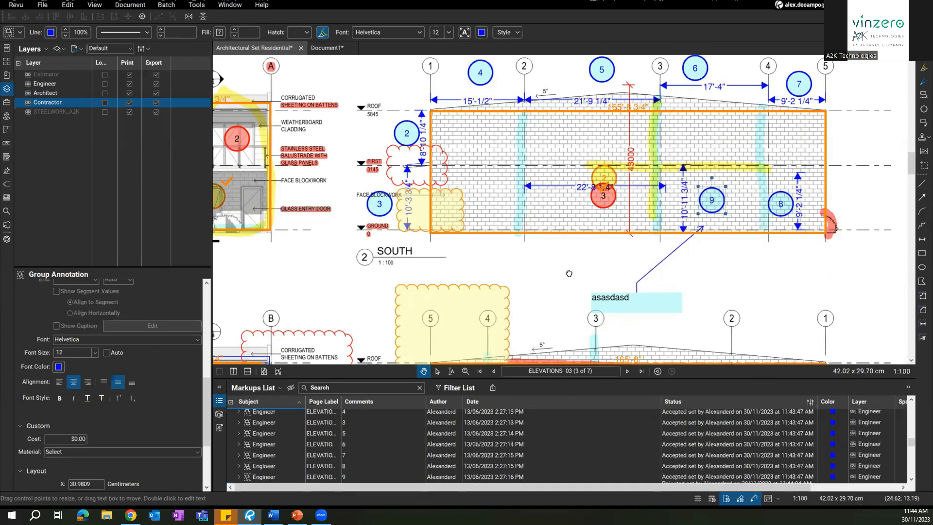
scroll(613, 212, down, 5)
Step: Set the yellow circle on the North elevation to Rejected
click(613, 212)
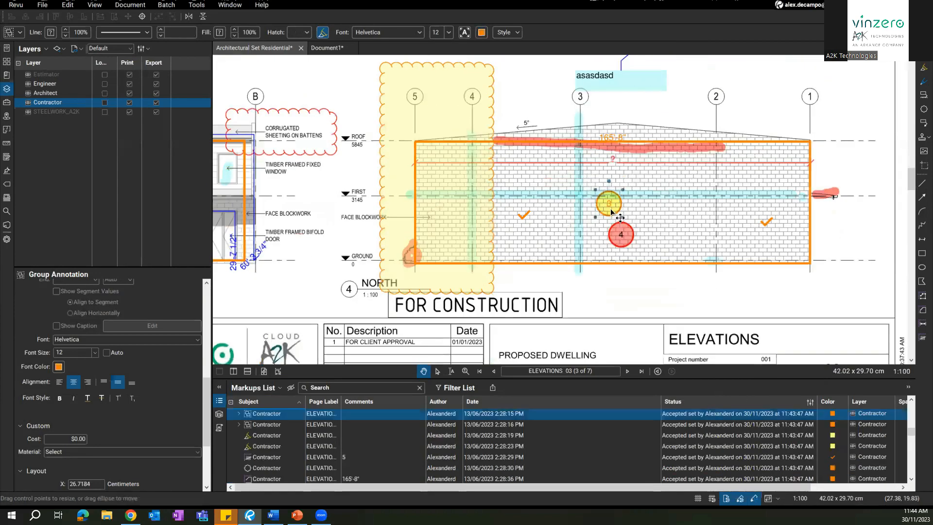
right_click(611, 209)
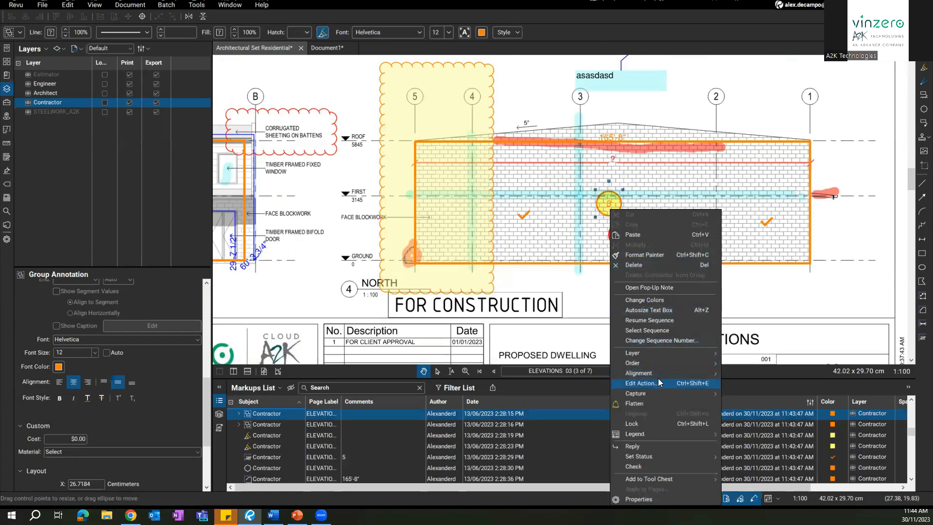
mouse_move(659, 454)
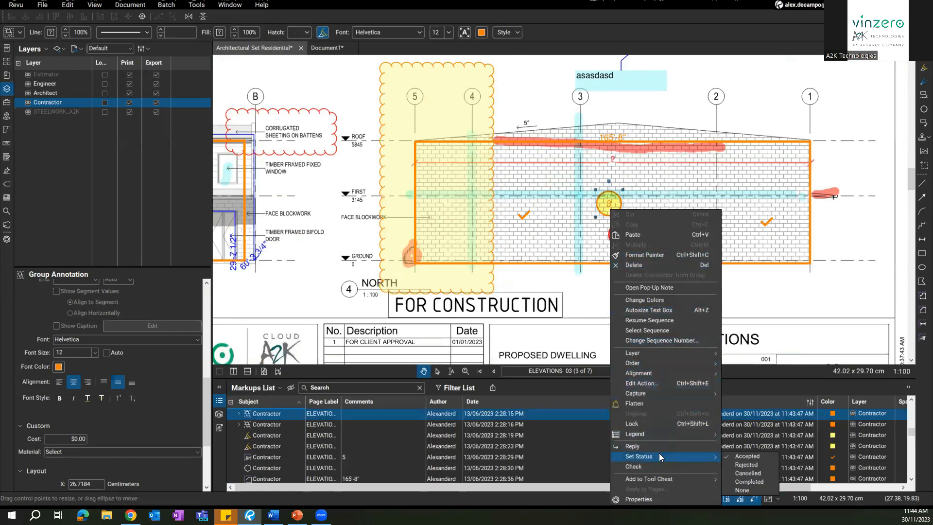
click(748, 465)
key(Escape)
scroll(517, 180, down, 4)
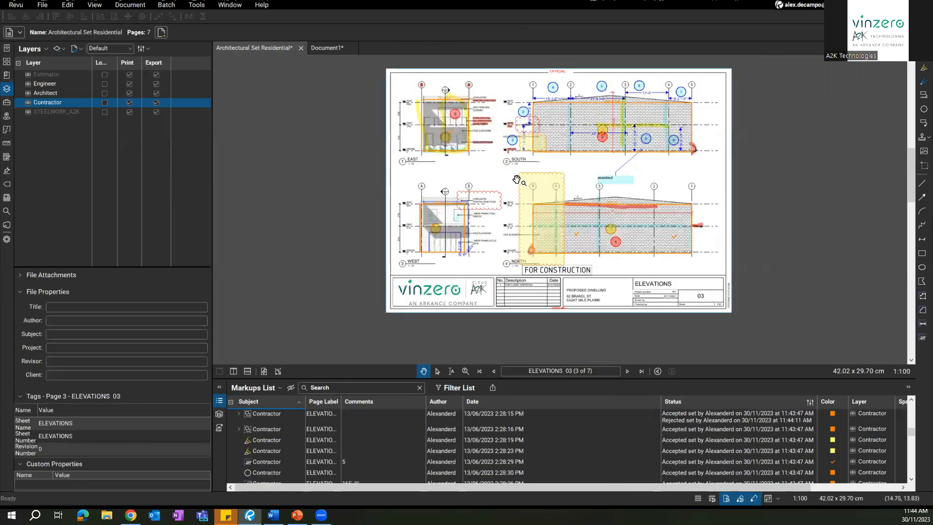
scroll(517, 179, up, 3)
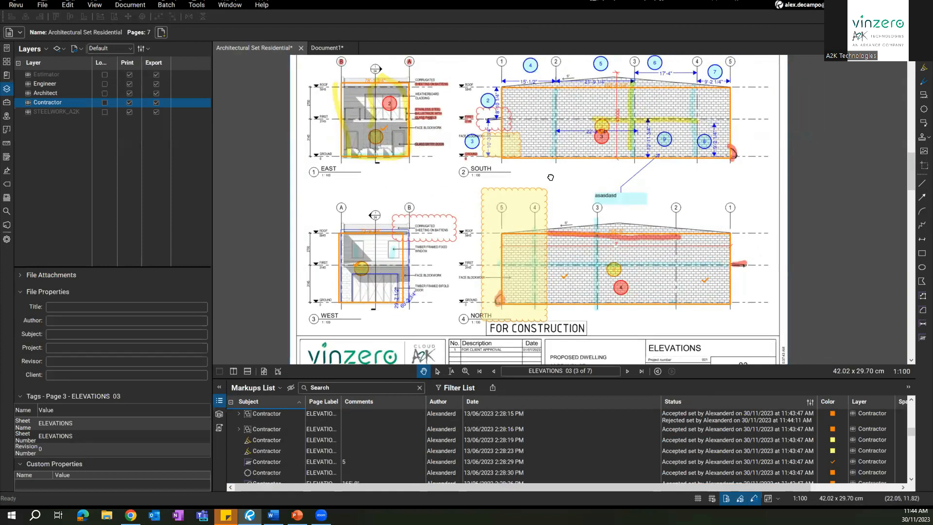
drag(550, 178, 554, 180)
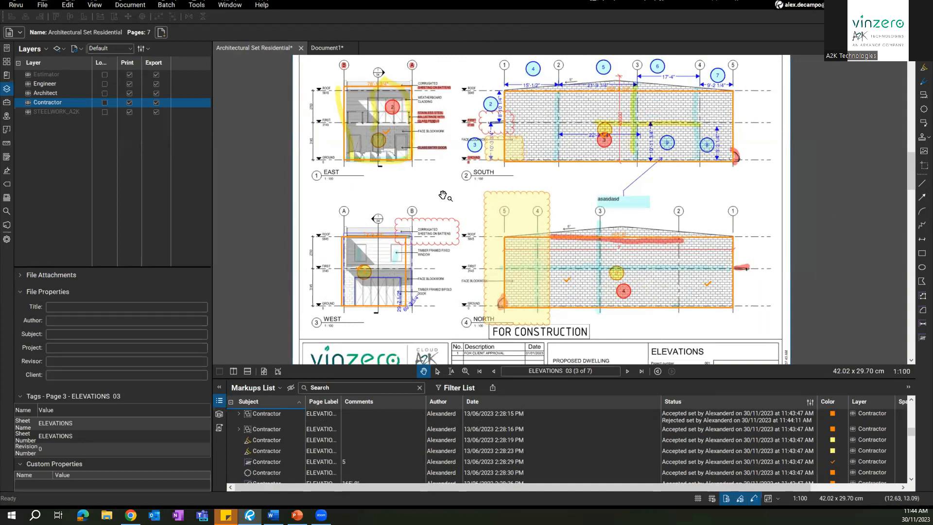
click(448, 392)
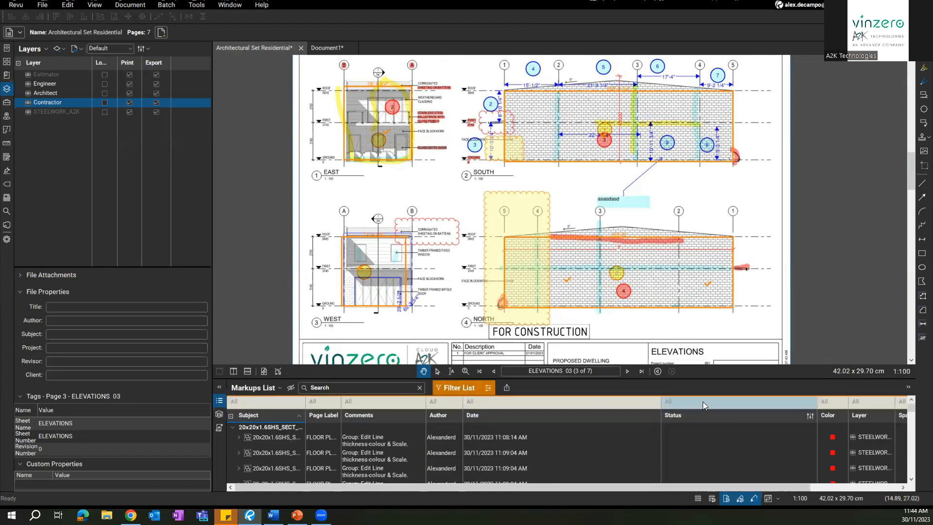
click(685, 405)
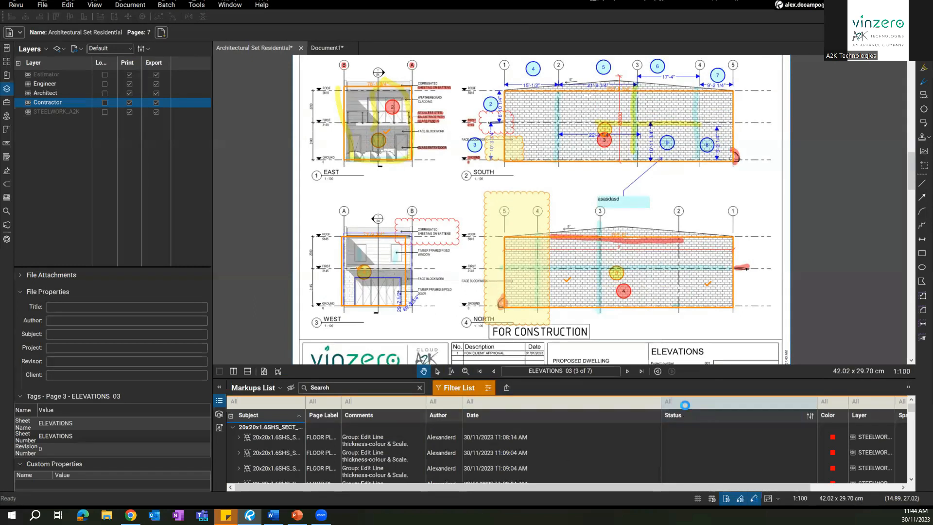
click(684, 441)
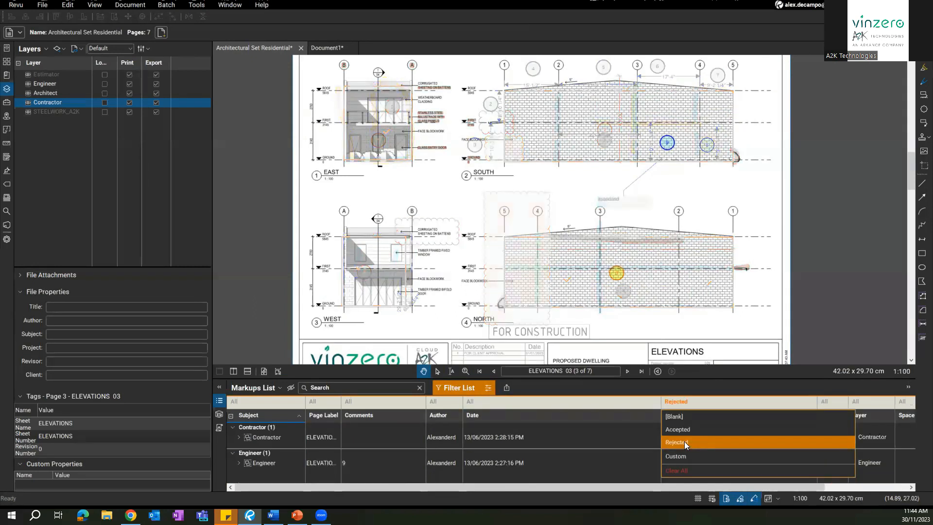
click(673, 140)
click(618, 280)
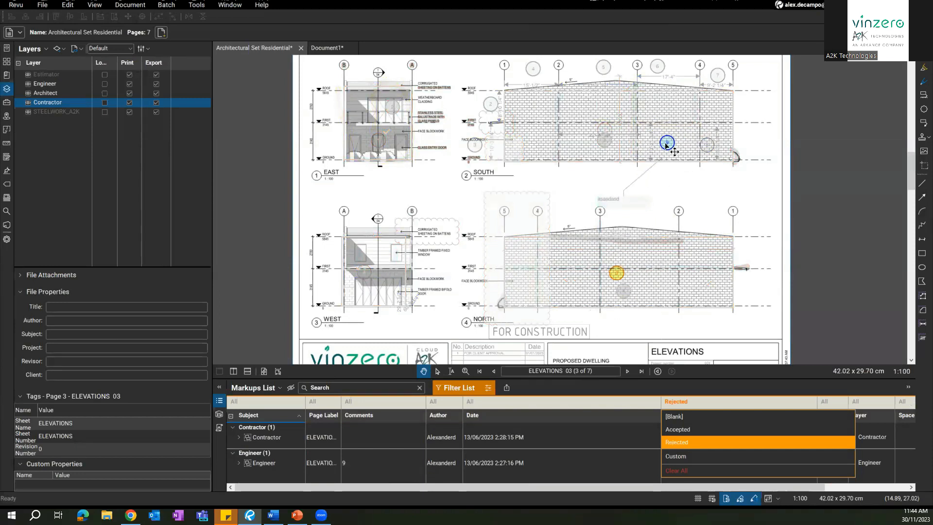
click(693, 440)
click(686, 433)
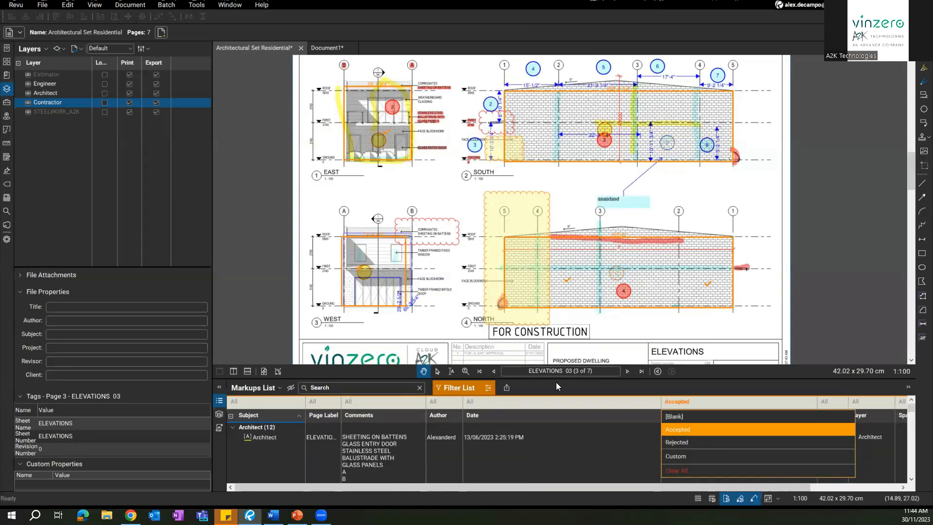
scroll(387, 114, up, 2)
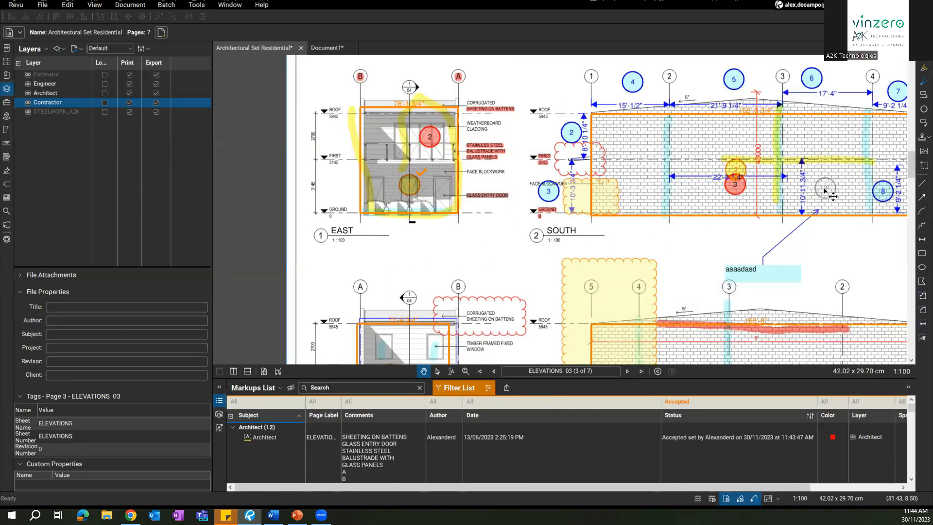
drag(525, 150, 434, 171)
drag(811, 259, 750, 221)
drag(626, 357, 659, 269)
scroll(651, 326, down, 2)
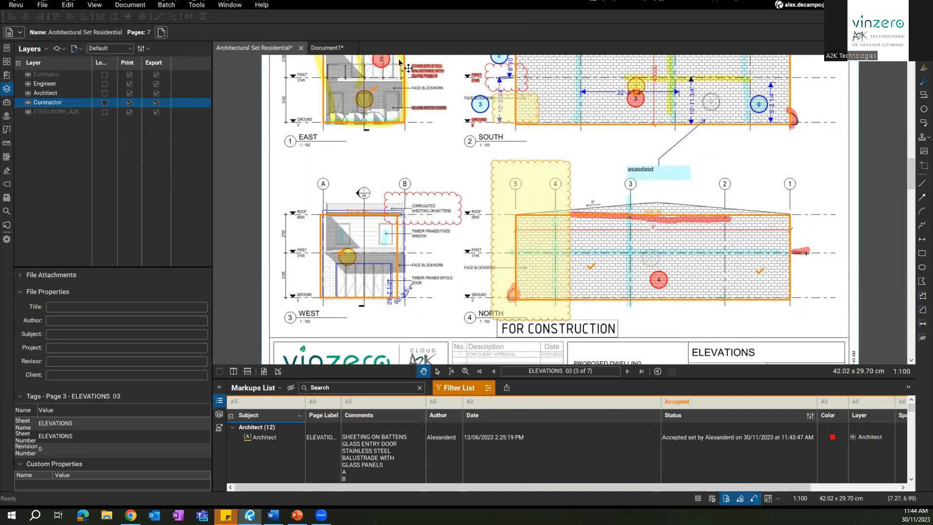
click(679, 401)
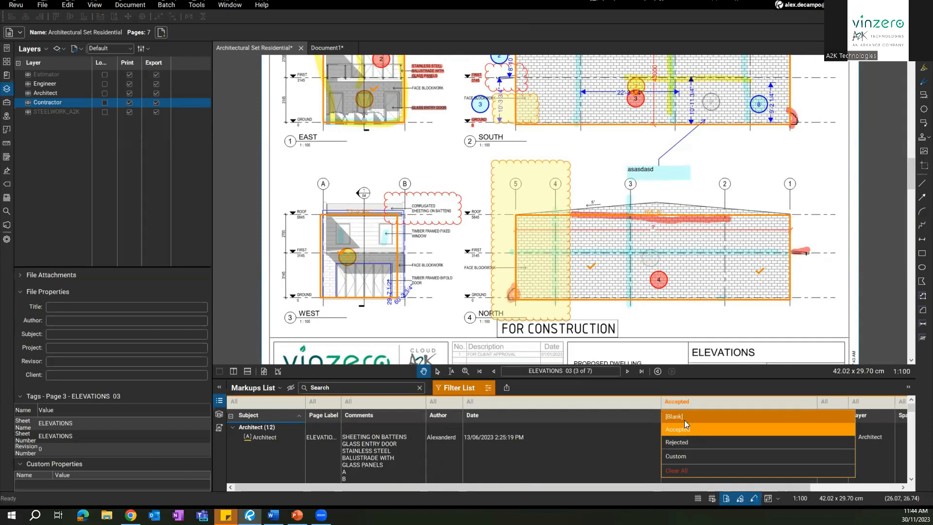
click(686, 430)
click(678, 441)
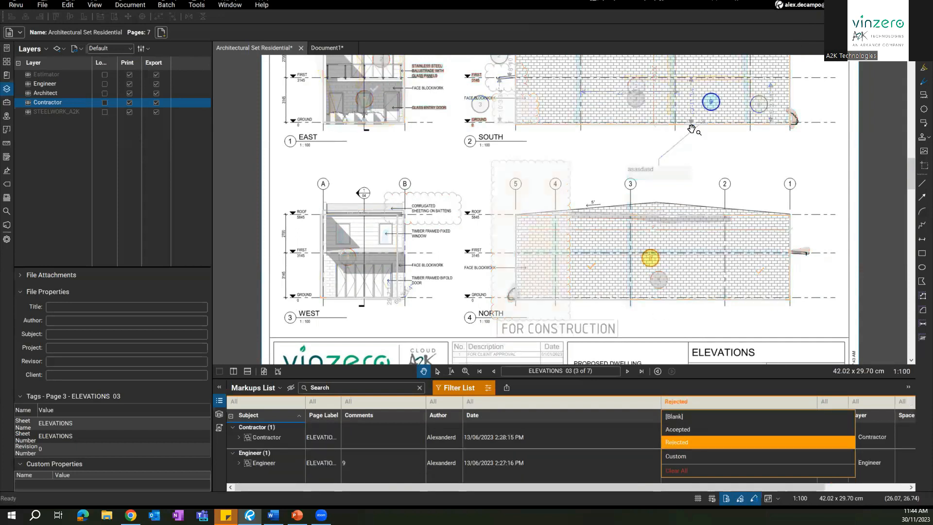
drag(652, 193, 645, 223)
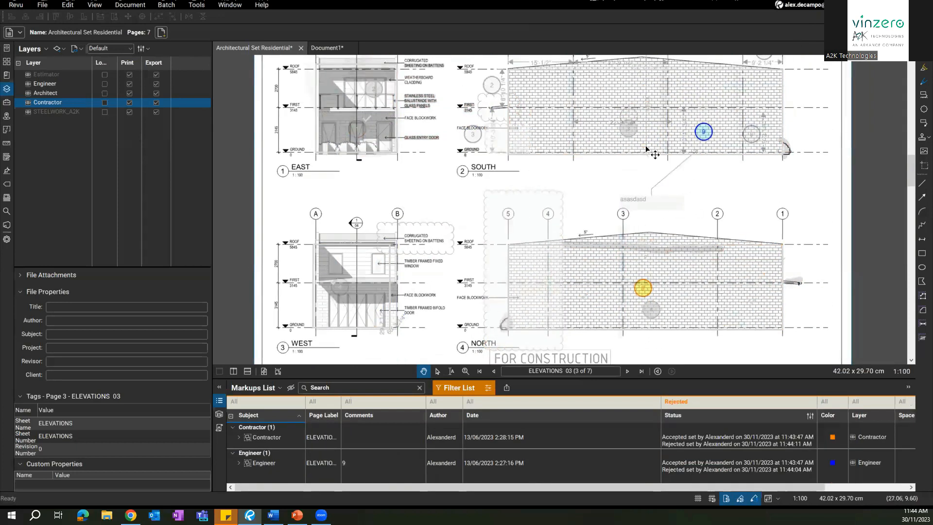
click(453, 387)
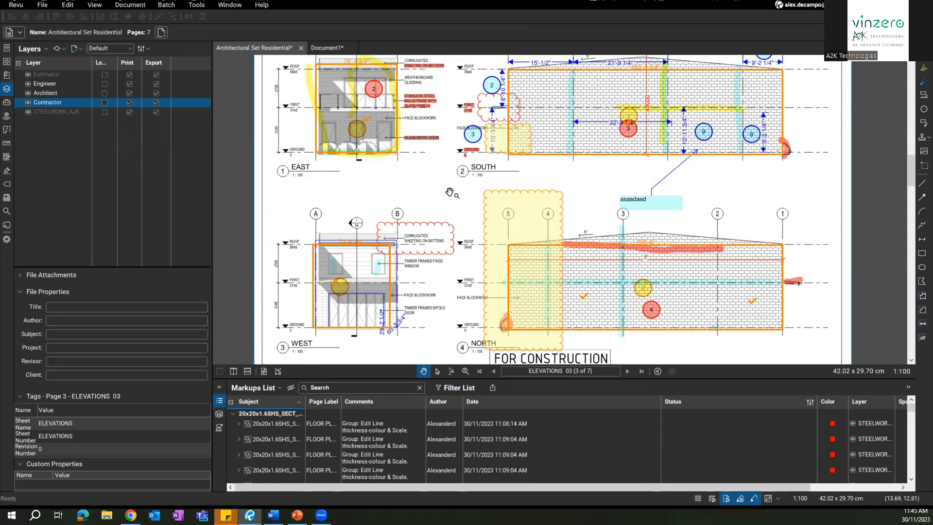
click(8, 228)
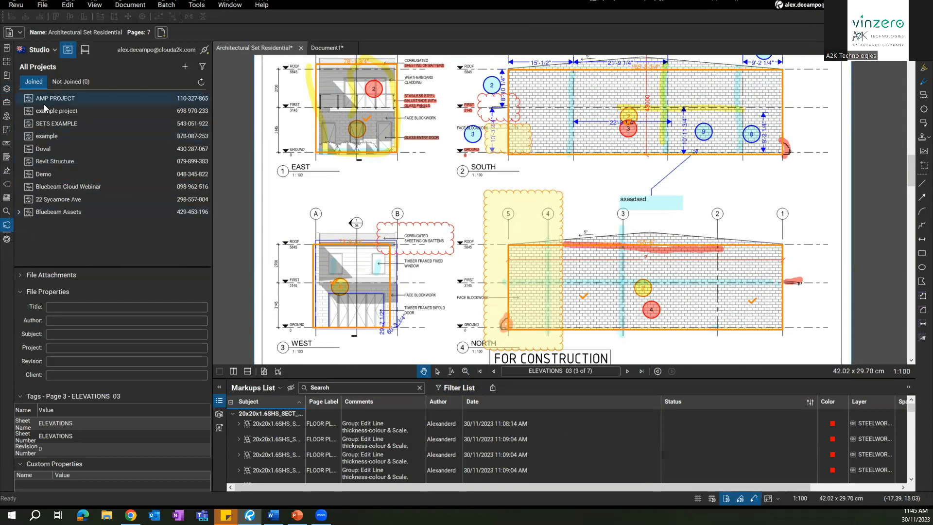
Step: Create a new Studio project named 'FILE SHARE' and widen its empty file panel
click(188, 66)
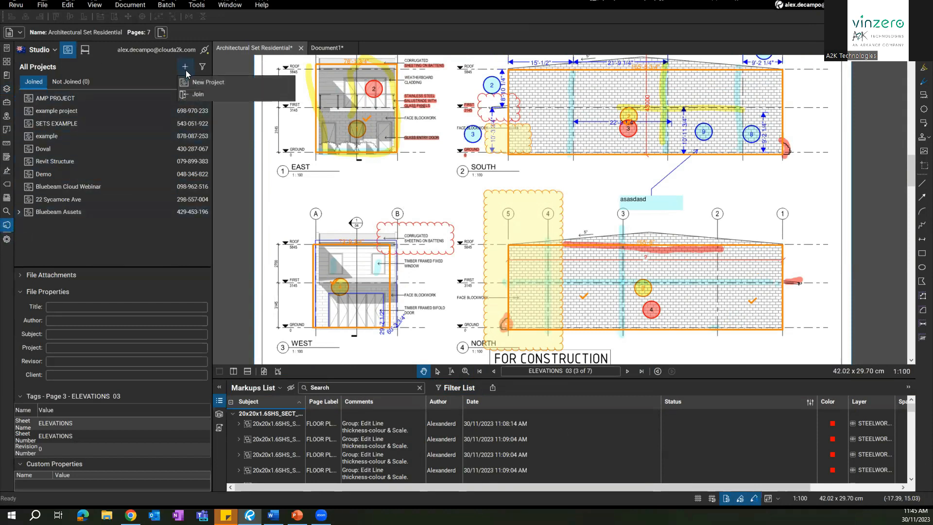
click(197, 83)
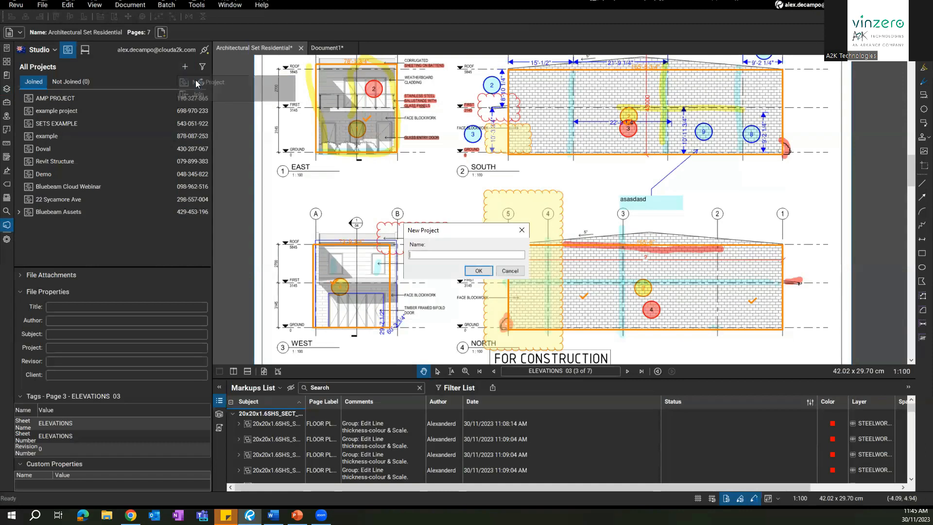
text(f)
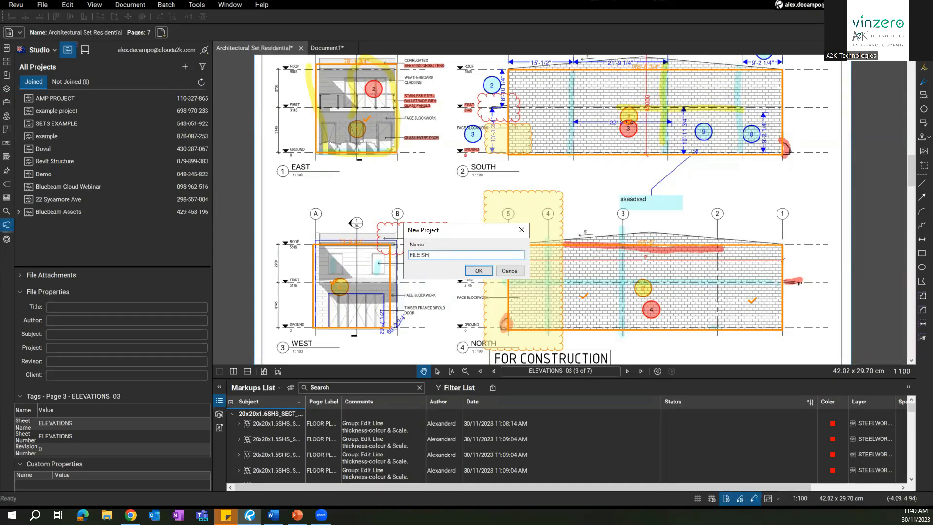
text(ILE SHARE)
click(479, 271)
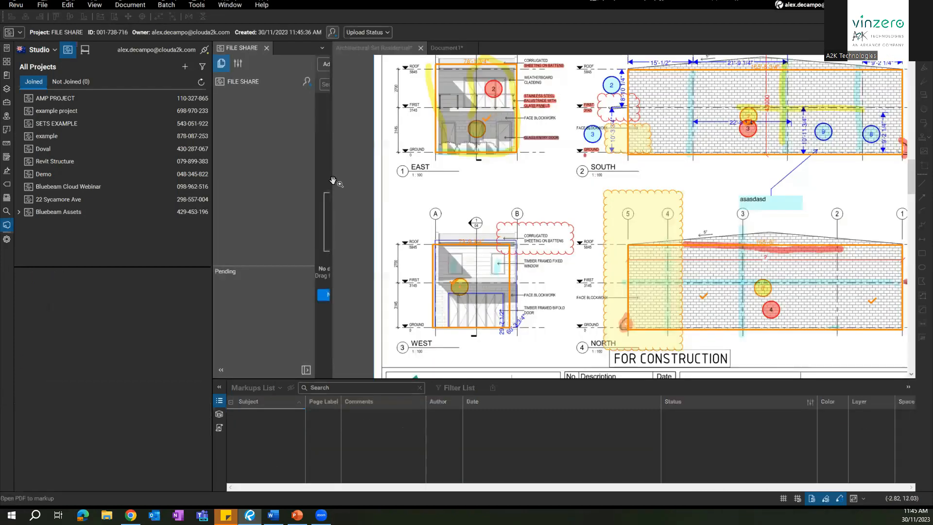
drag(331, 180, 491, 233)
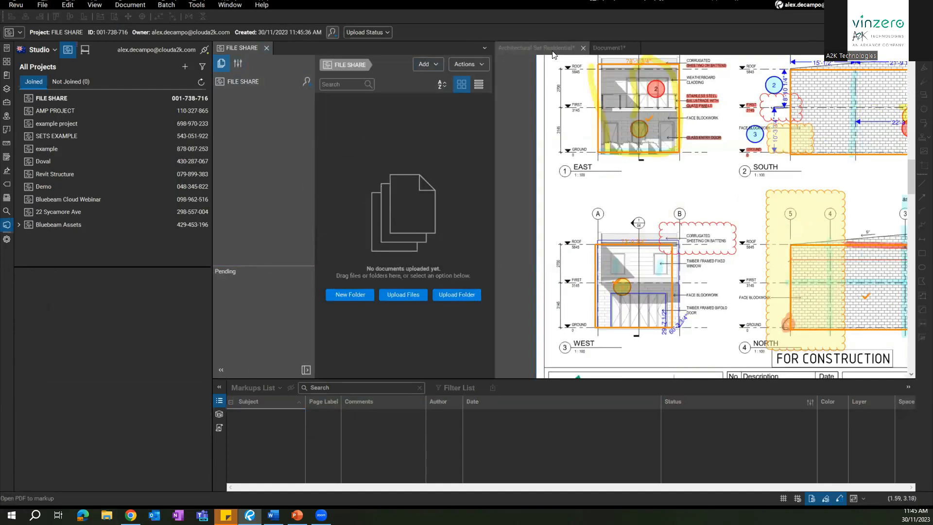
key(super+e)
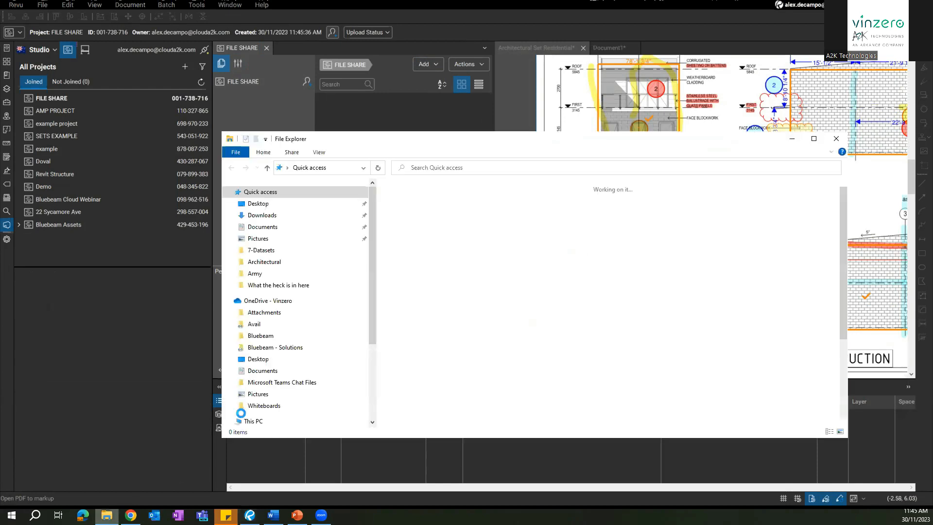
click(274, 229)
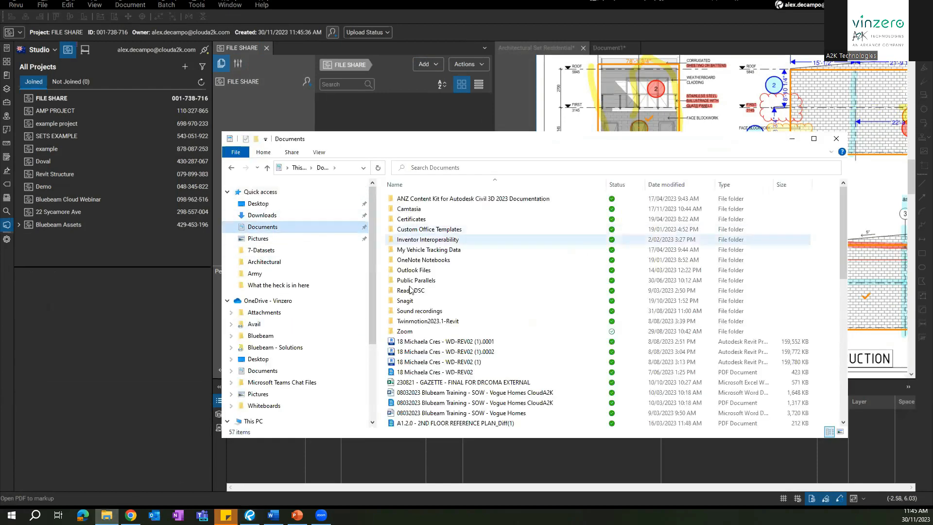
drag(427, 362, 406, 124)
click(791, 141)
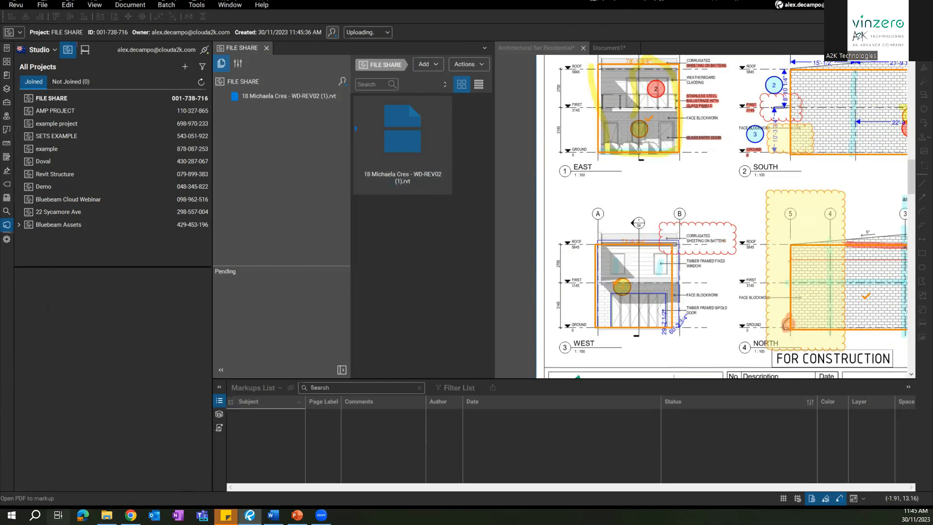
click(107, 515)
scroll(403, 392, down, 1)
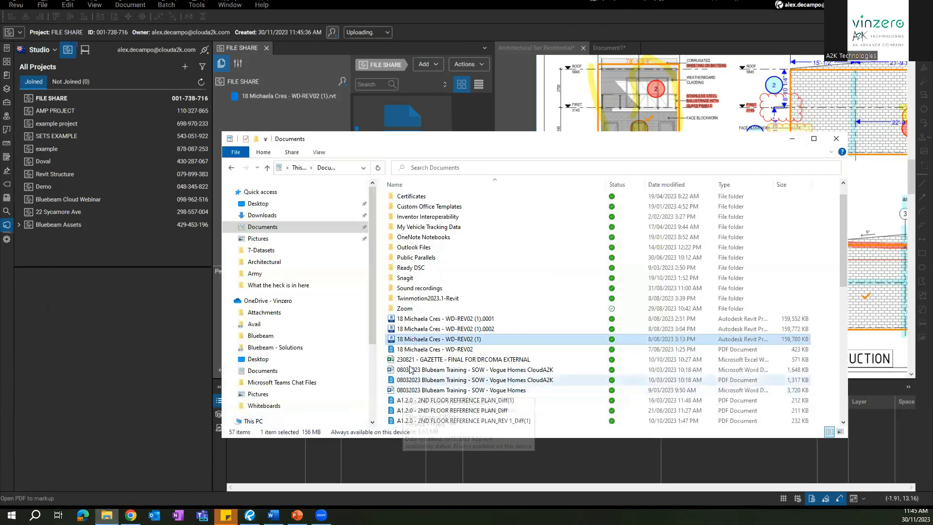
drag(403, 348, 469, 116)
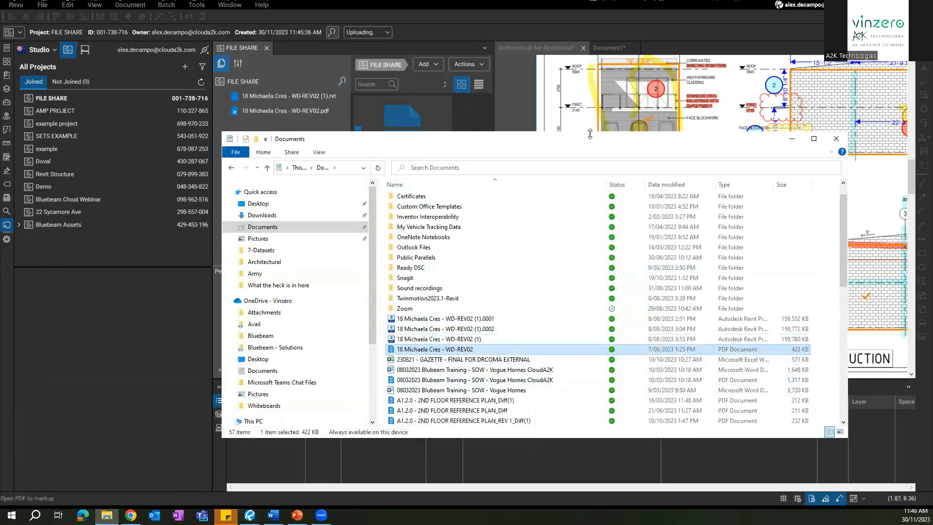
click(792, 138)
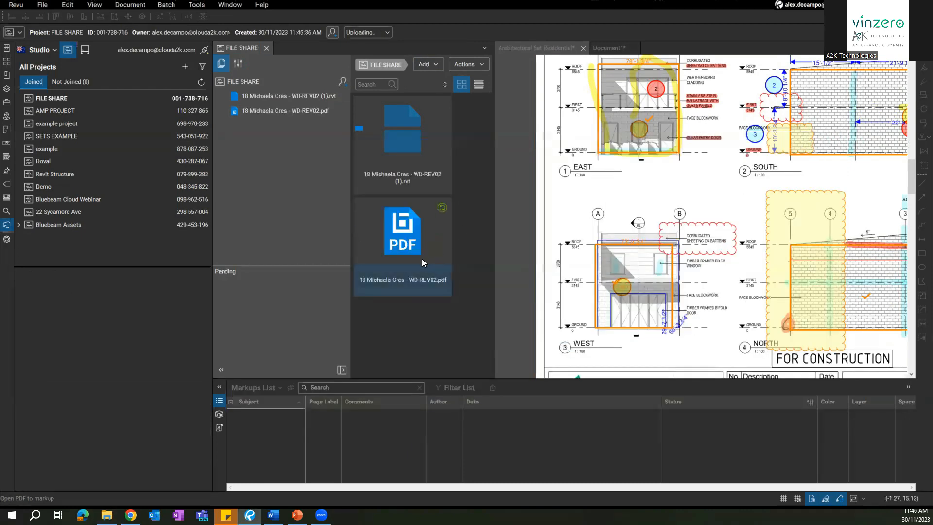
click(399, 257)
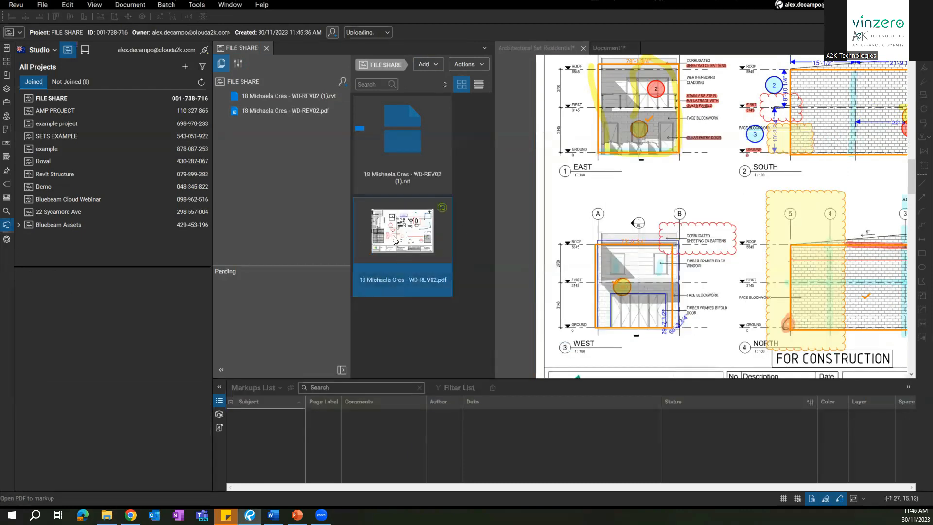
Step: Generate a default Lifetime of Project share link for the WD-REV02 PDF
right_click(395, 239)
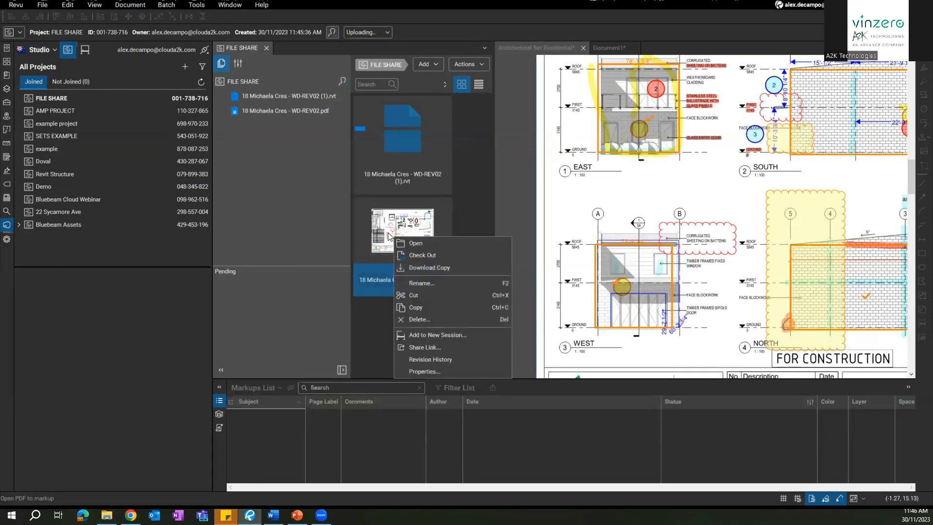
click(418, 348)
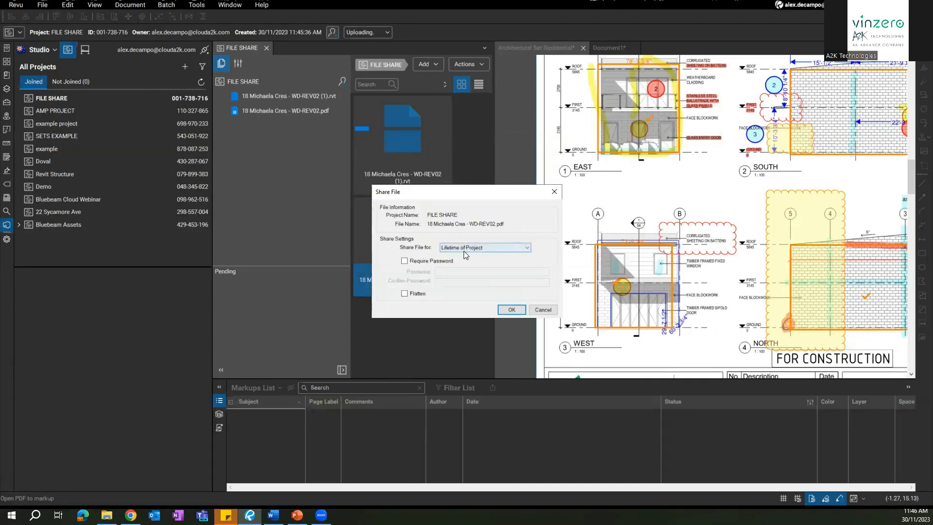
click(511, 310)
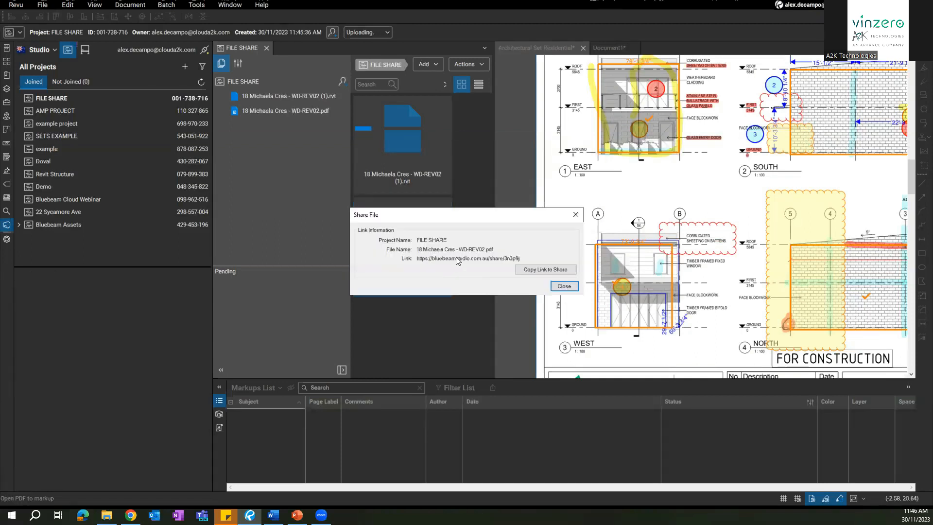
click(574, 217)
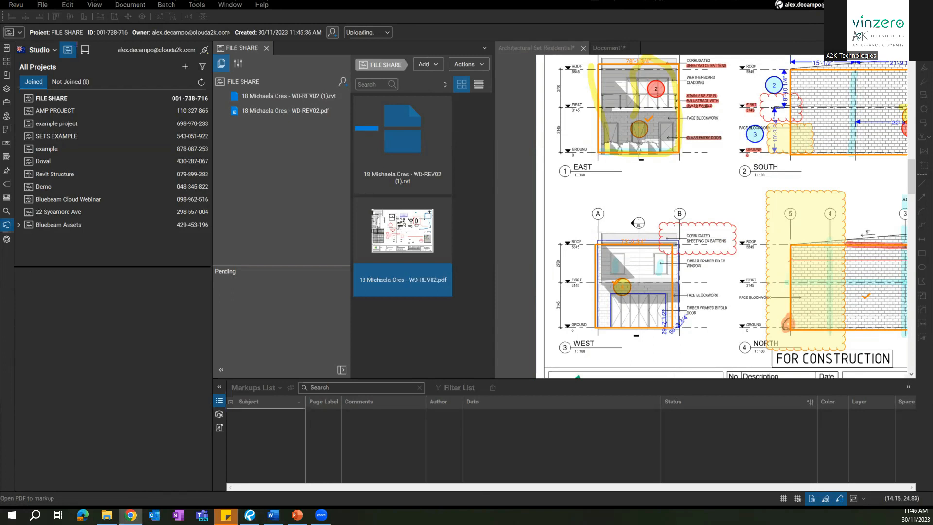
Step: Load the pasted share link in Chrome and download the shared PDF, then return to Revu
click(396, 122)
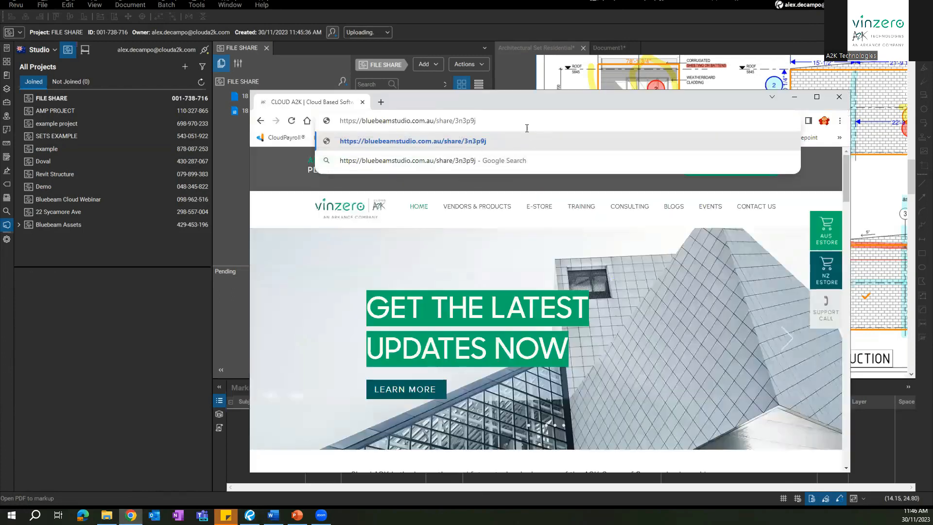
key(Return)
click(428, 275)
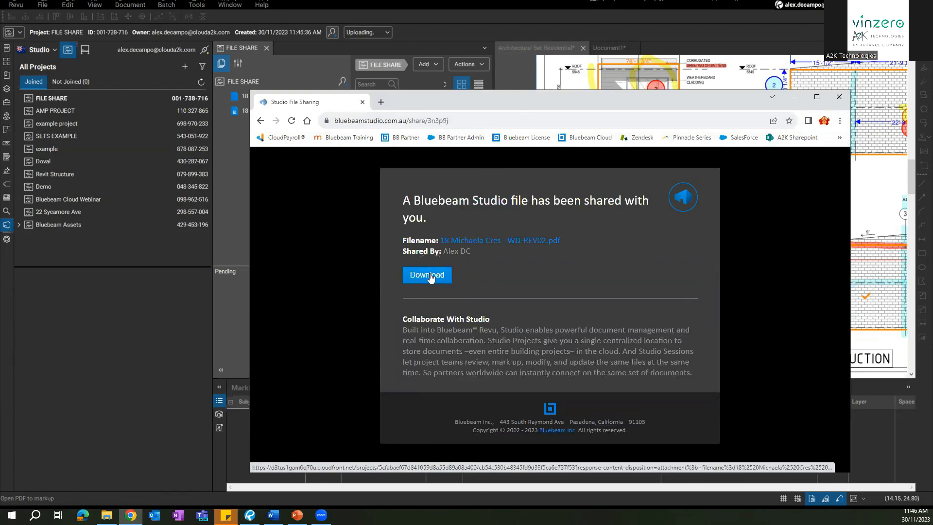
click(803, 102)
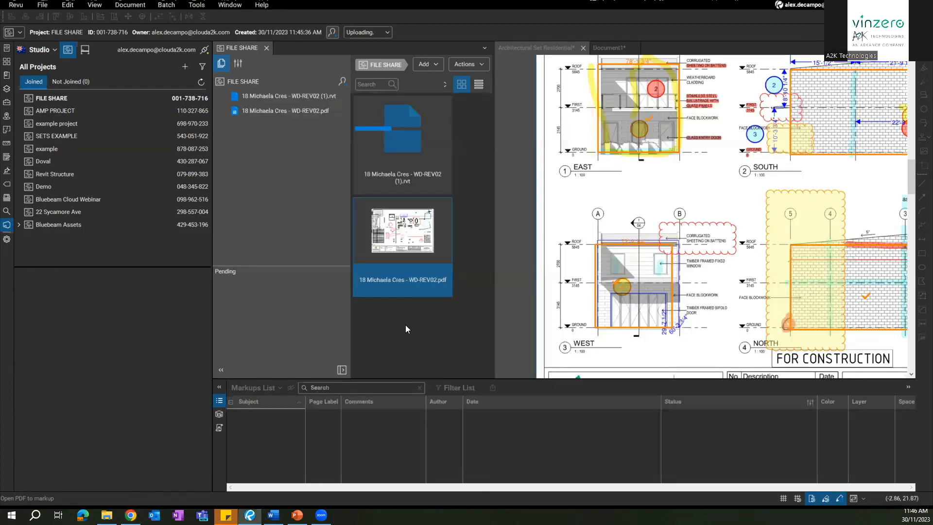
Step: Reselect the WD-REV02 PDF in the FILE SHARE project
click(394, 172)
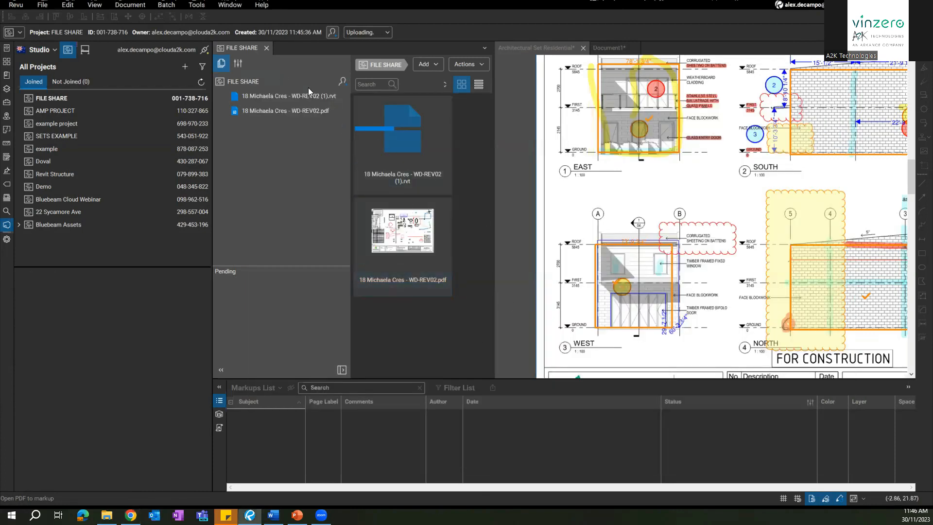
click(402, 229)
click(107, 515)
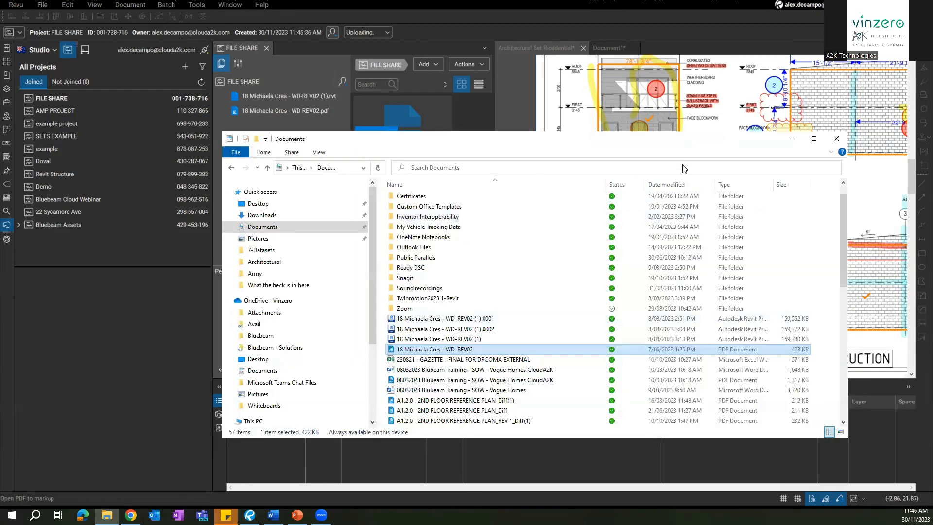
click(791, 140)
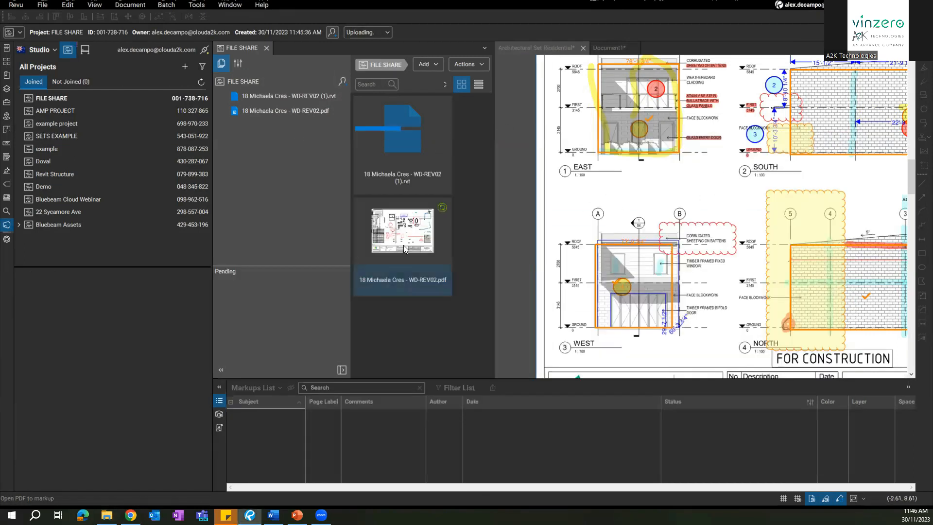
Step: Generate a password-free Lifetime of Project share link for the PDF and copy it
right_click(404, 246)
click(444, 357)
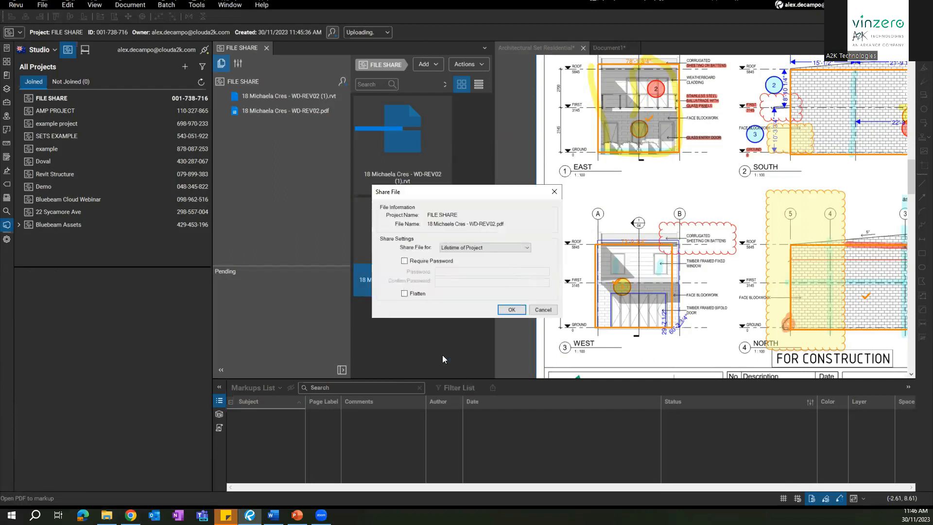
click(467, 249)
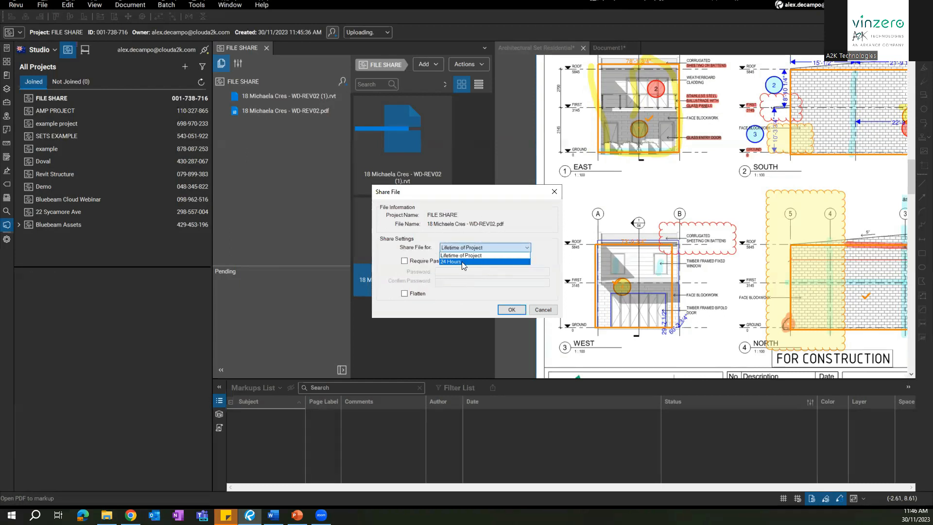
click(408, 265)
click(406, 263)
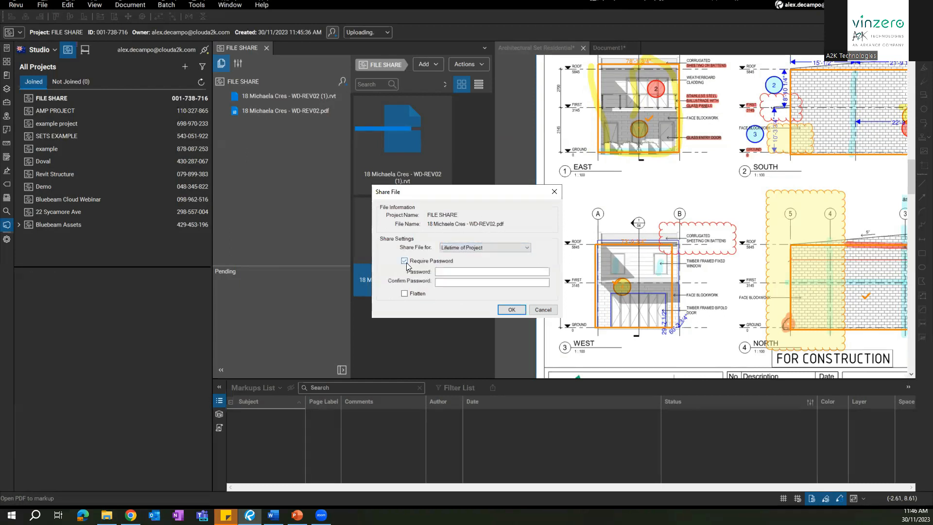
click(406, 263)
click(509, 310)
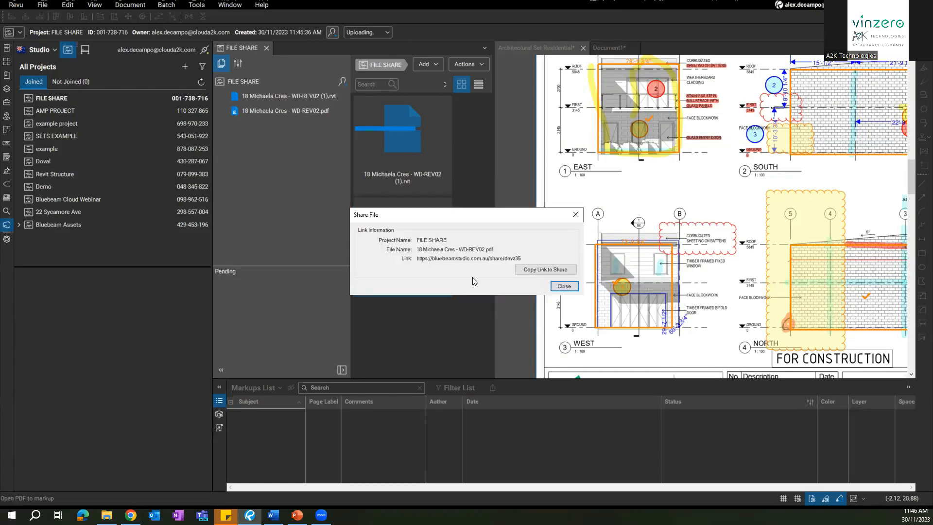
click(539, 270)
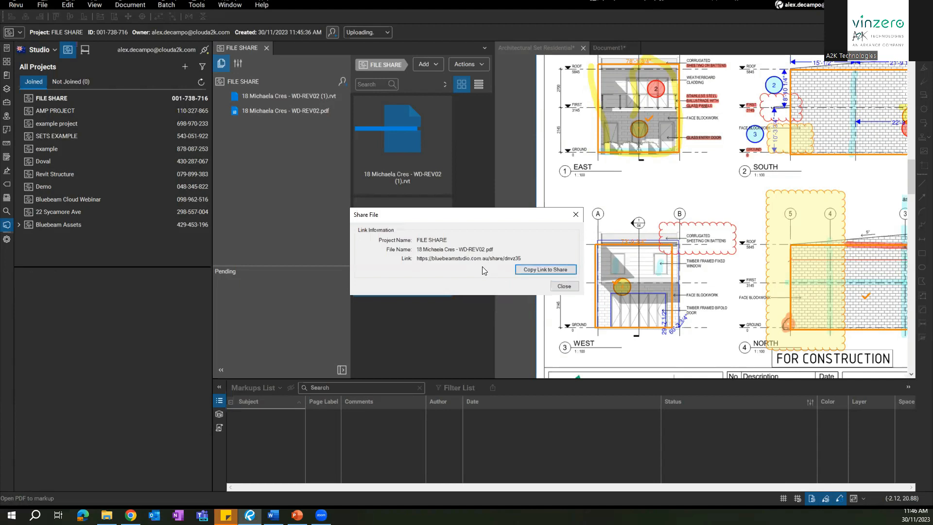
click(571, 286)
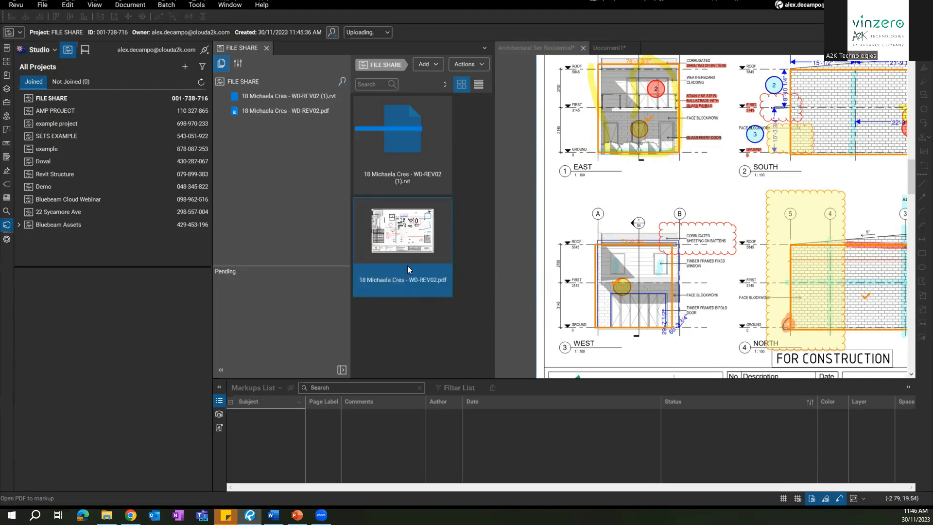
Step: Close the project files, return to the full Elevations sheet, and show the File Access list
click(267, 48)
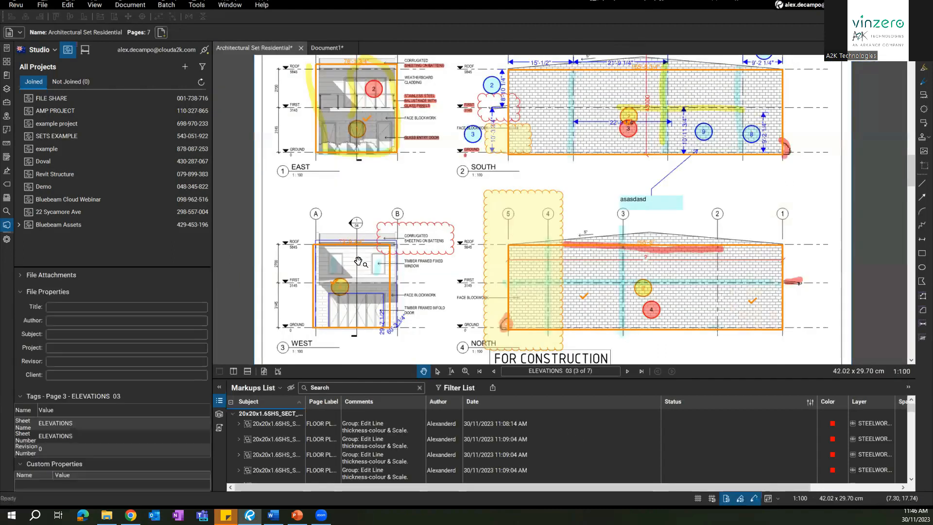
scroll(403, 181, down, 2)
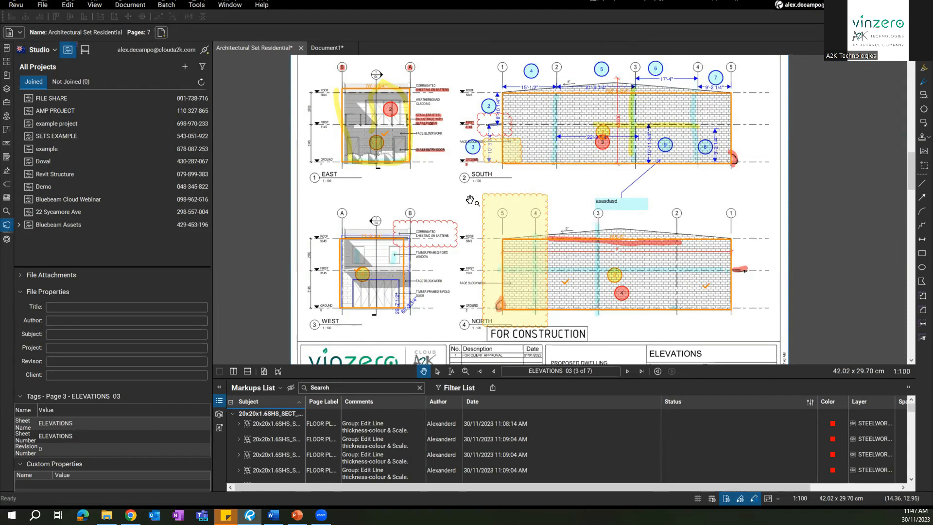
scroll(617, 214, up, 5)
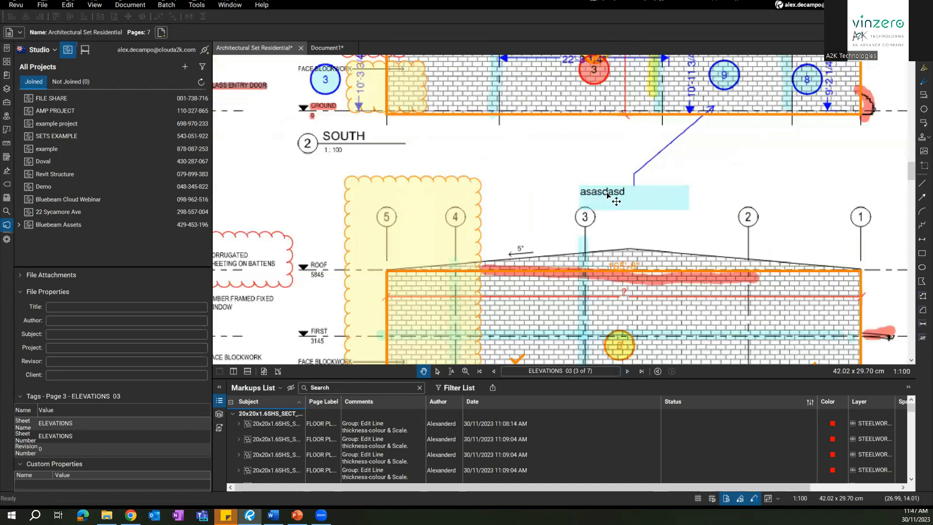
click(635, 196)
scroll(636, 196, down, 10)
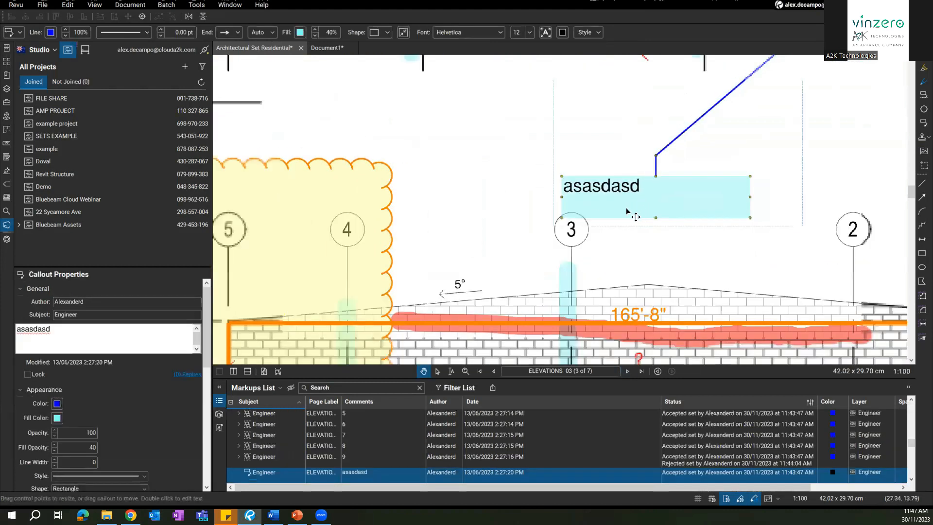
key(Escape)
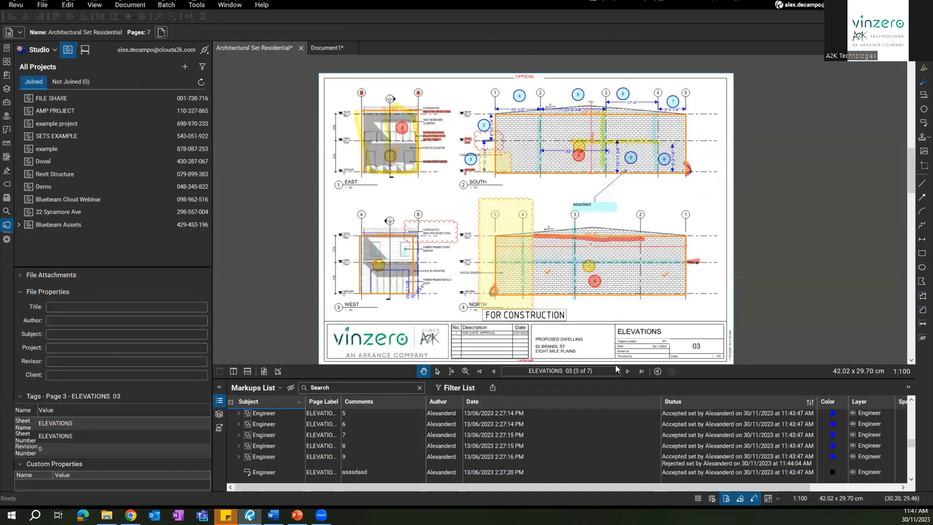
click(7, 51)
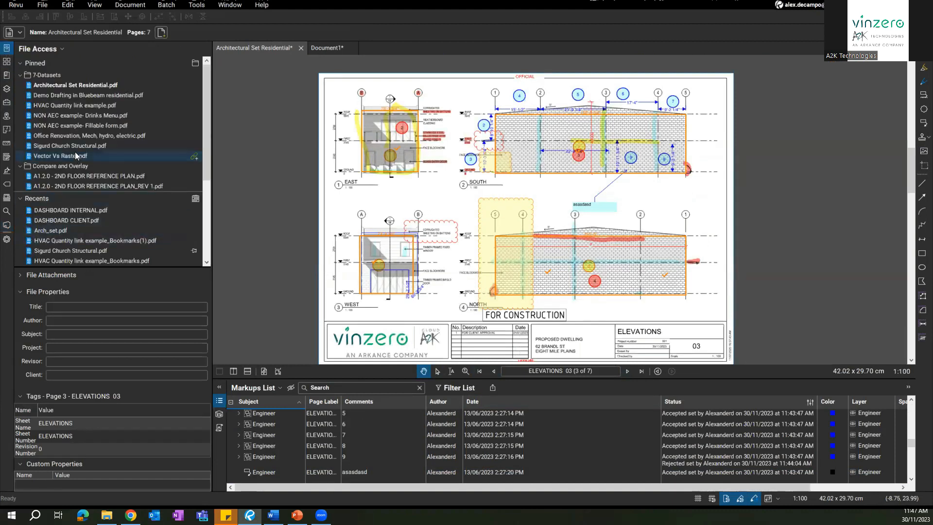
Step: Open Demo Drafting in Bluebeam residential.pdf from the recent files list
mouse_move(66, 147)
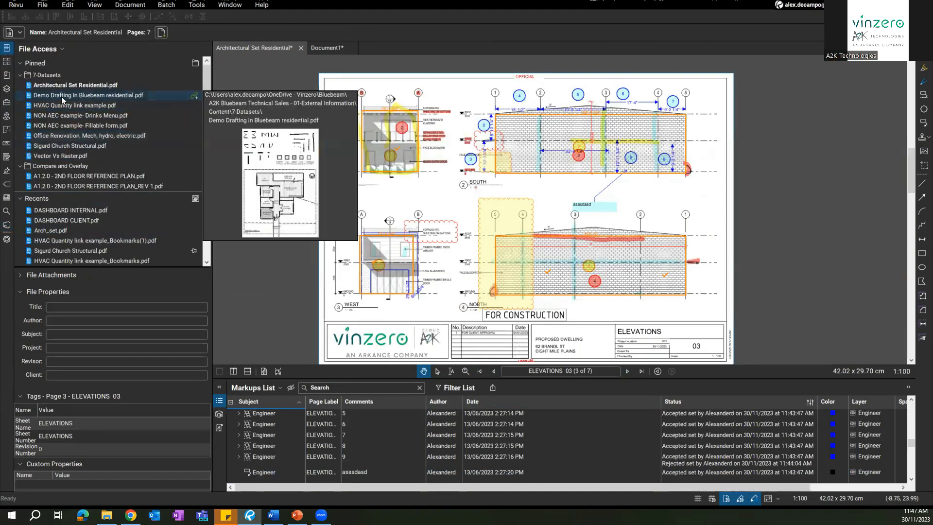
mouse_move(62, 104)
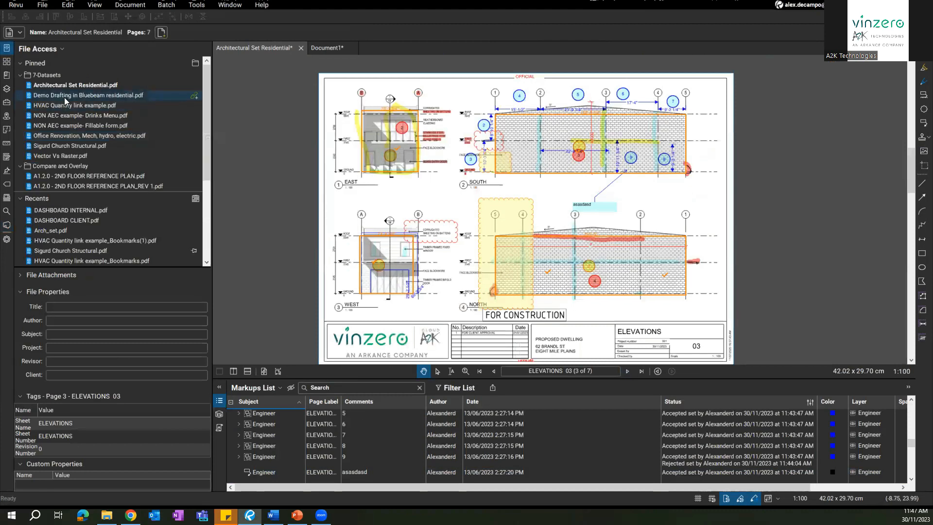
click(65, 95)
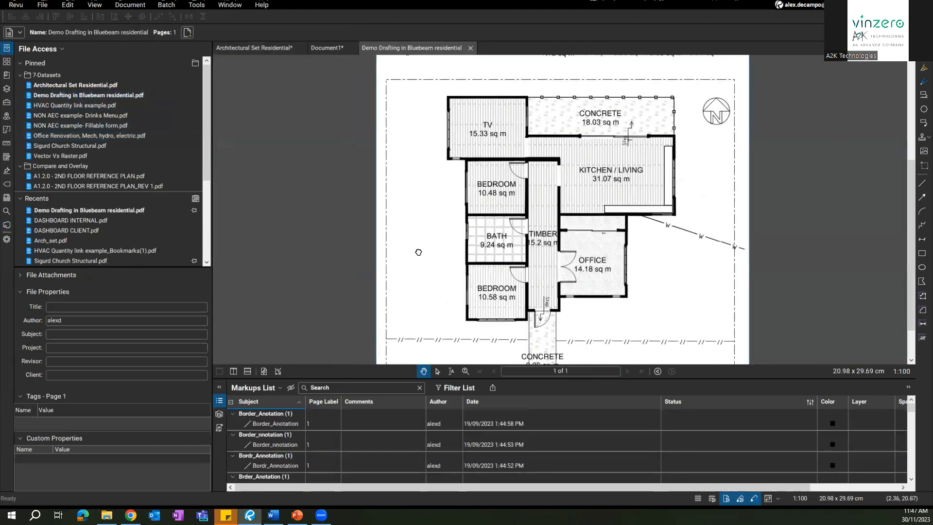
Step: Draw a Cloud+ around the bedrooms with the text 'Added text we are going to translate'
click(922, 95)
drag(460, 159, 540, 333)
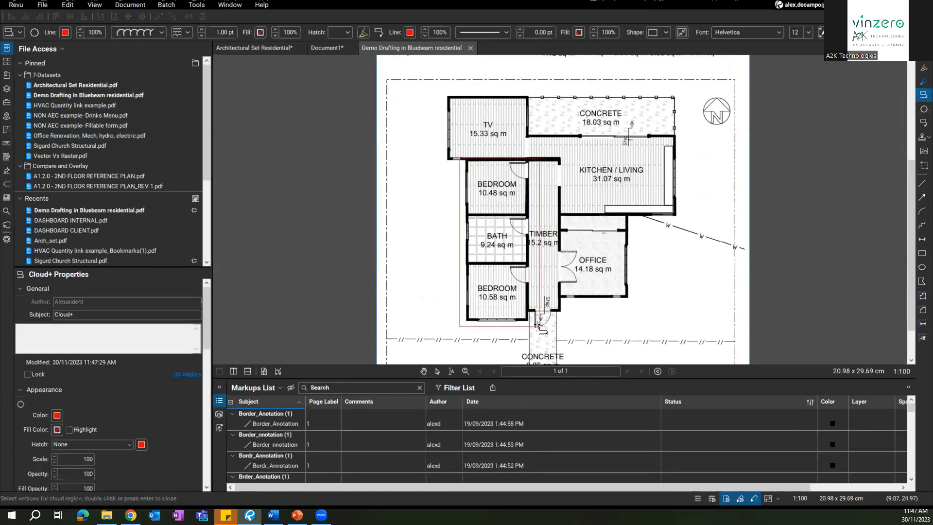
click(443, 252)
text(Added text we are going to translate)
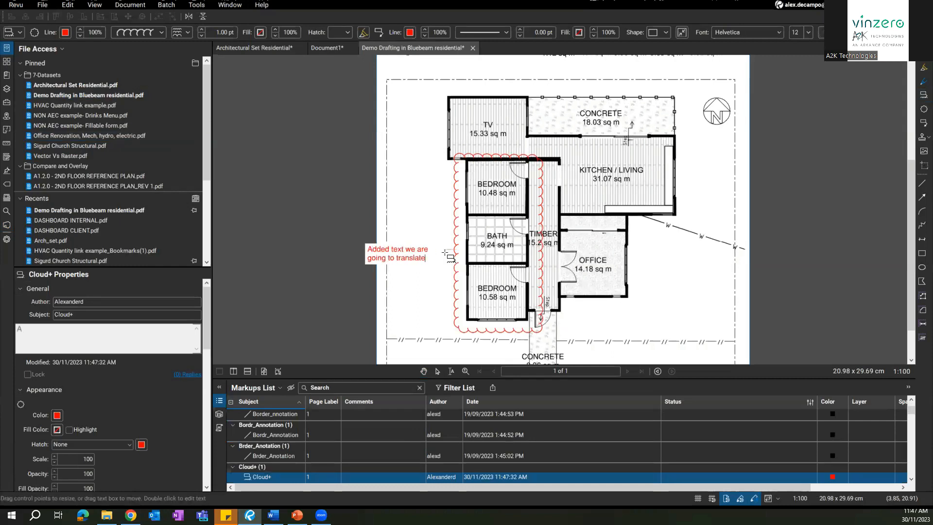
click(313, 241)
click(313, 242)
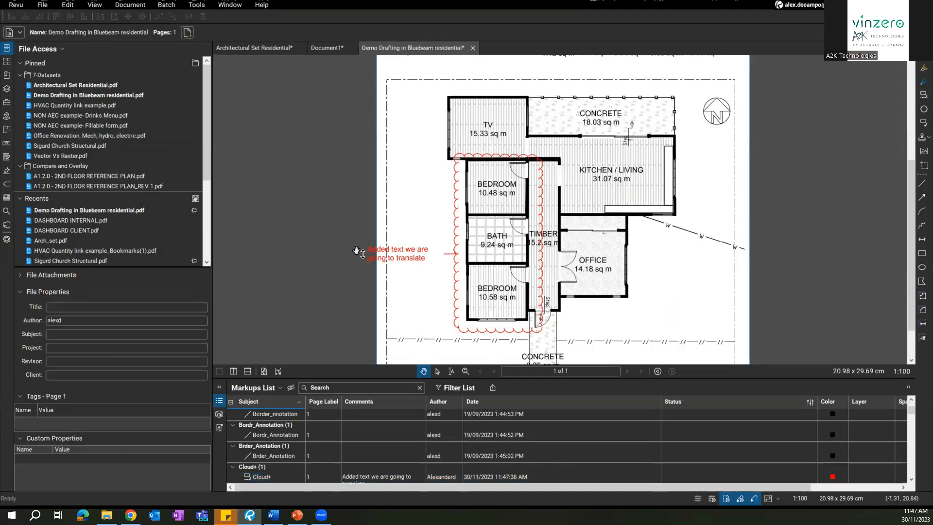
Step: Move the cloud callout text down toward EXAMPLE CONCEPT
drag(414, 304, 424, 241)
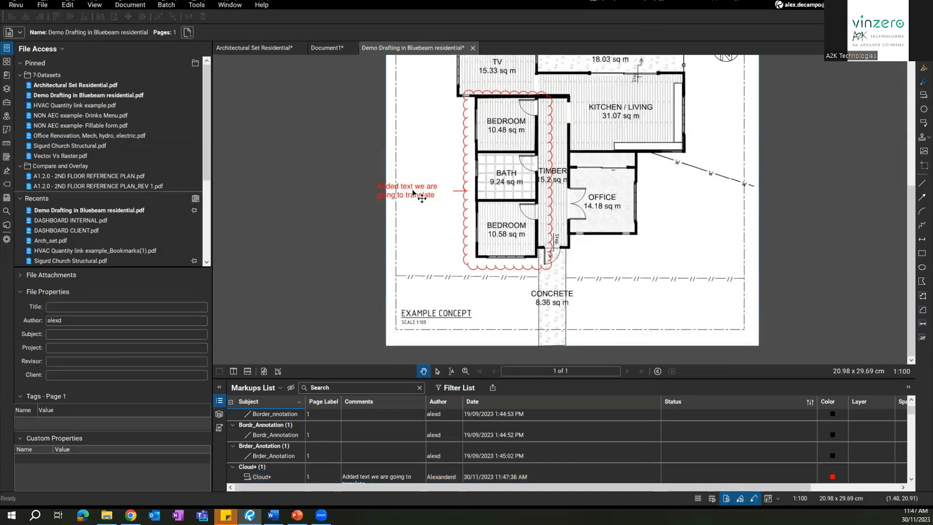
click(413, 192)
drag(413, 191, 450, 298)
click(364, 233)
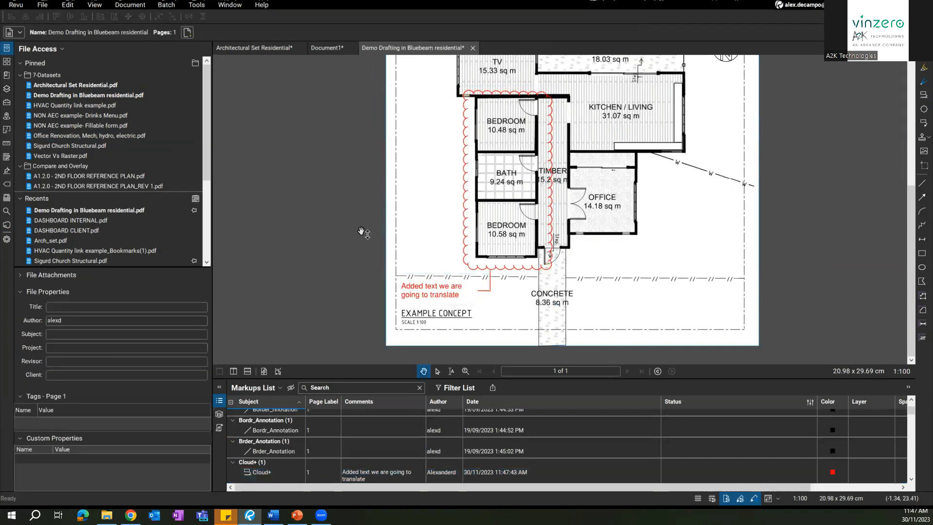
drag(363, 233, 347, 259)
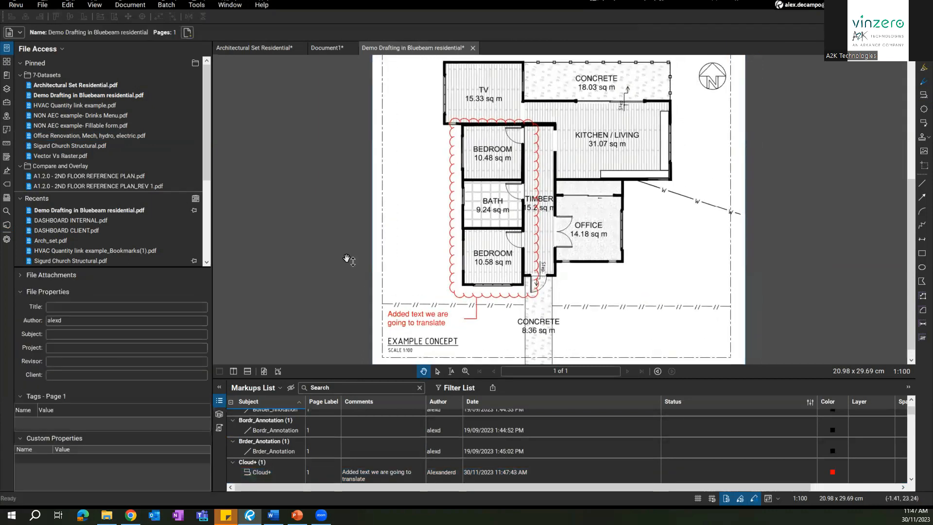
click(418, 322)
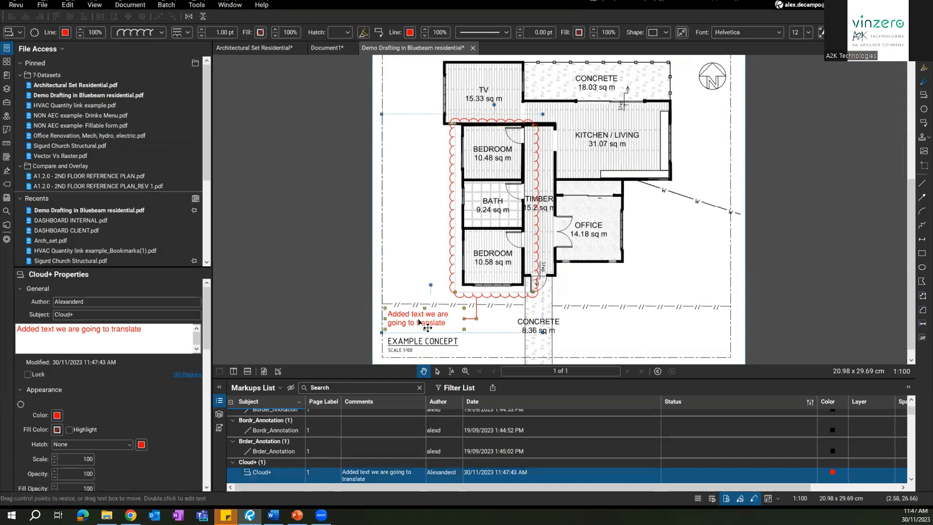
Step: Translate all pages' markups from English to Italian with Document > Translate Markups
click(117, 7)
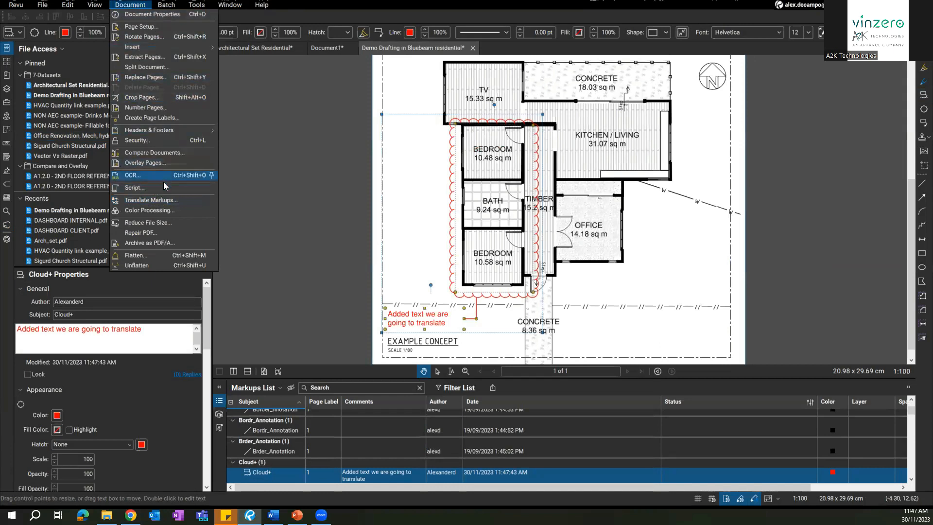
click(161, 202)
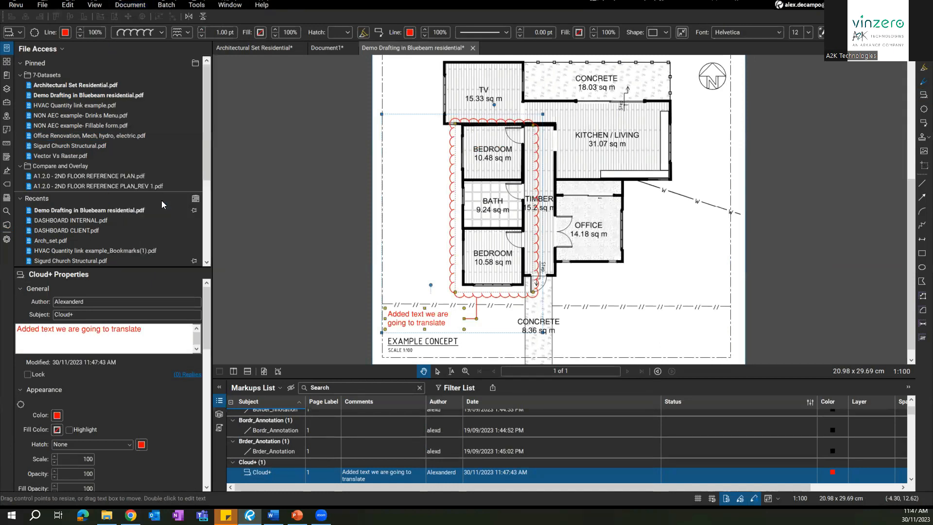
drag(465, 210, 468, 209)
drag(734, 202, 747, 201)
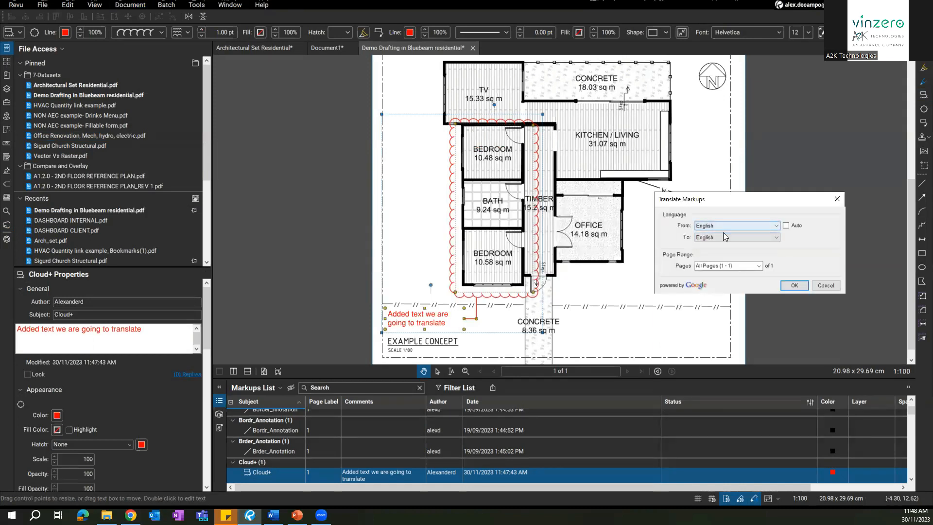
click(786, 225)
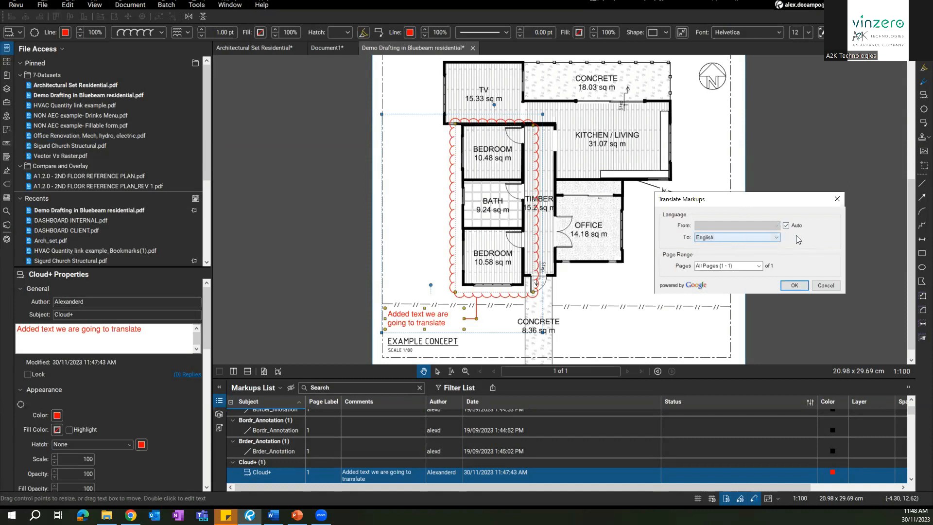
click(786, 225)
click(717, 236)
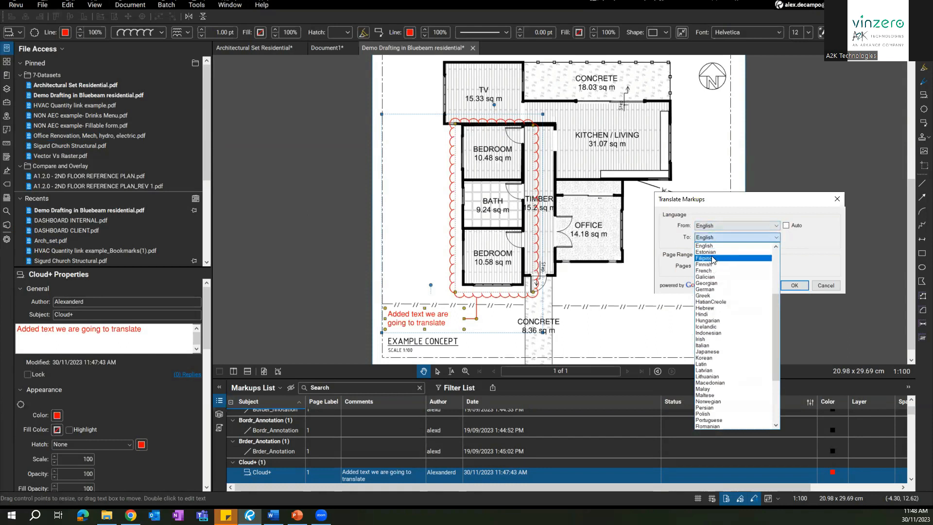
click(709, 345)
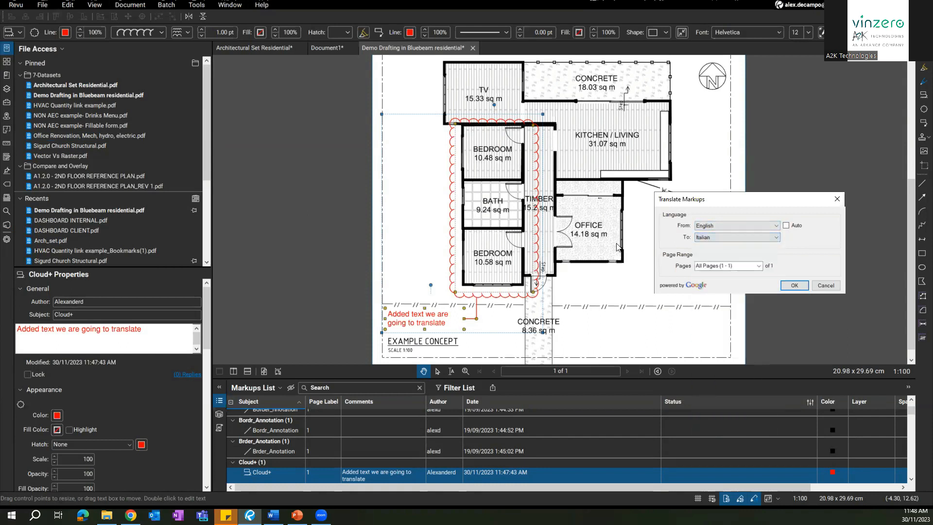
click(788, 286)
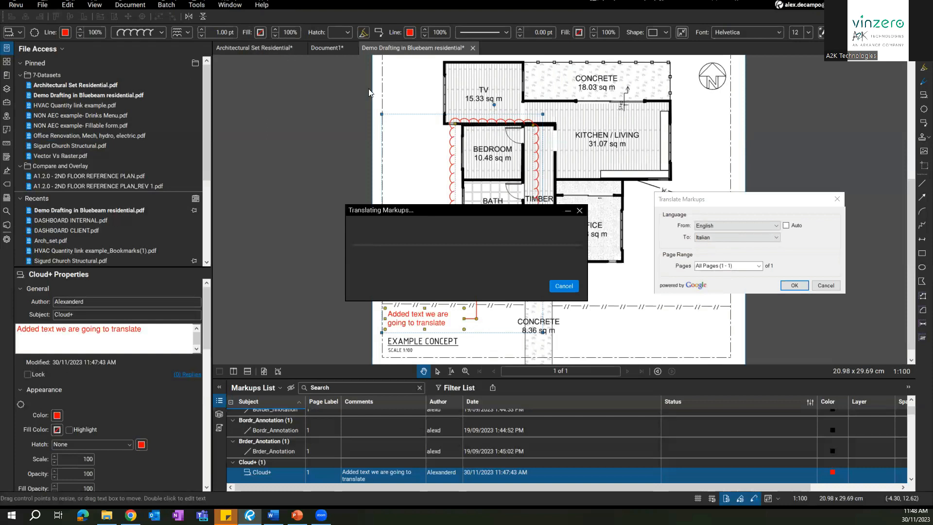
drag(419, 210, 666, 231)
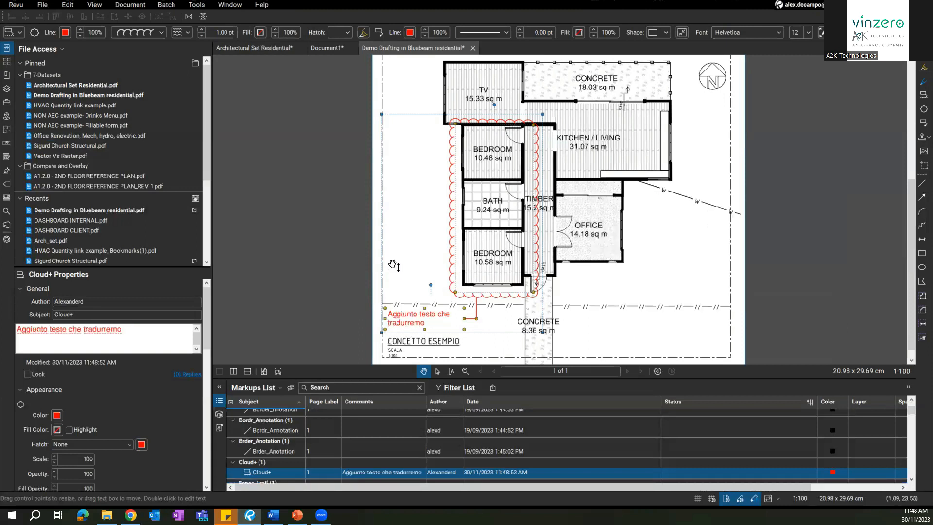
Step: Zoom in and check the callout now reads 'Aggiunto testo che tradurremo'
click(412, 263)
scroll(436, 319, up, 1)
drag(435, 320, 458, 229)
scroll(460, 275, up, 5)
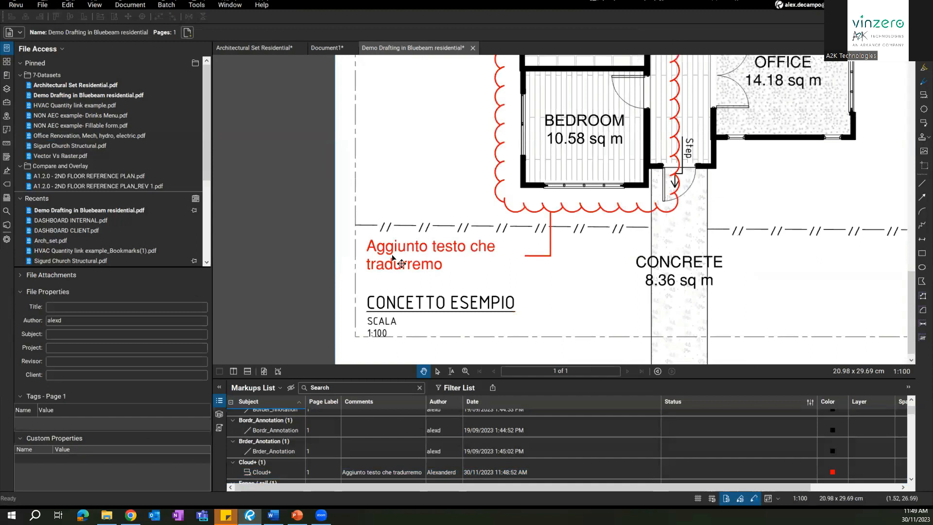
click(515, 272)
scroll(520, 317, down, 2)
drag(461, 180, 437, 145)
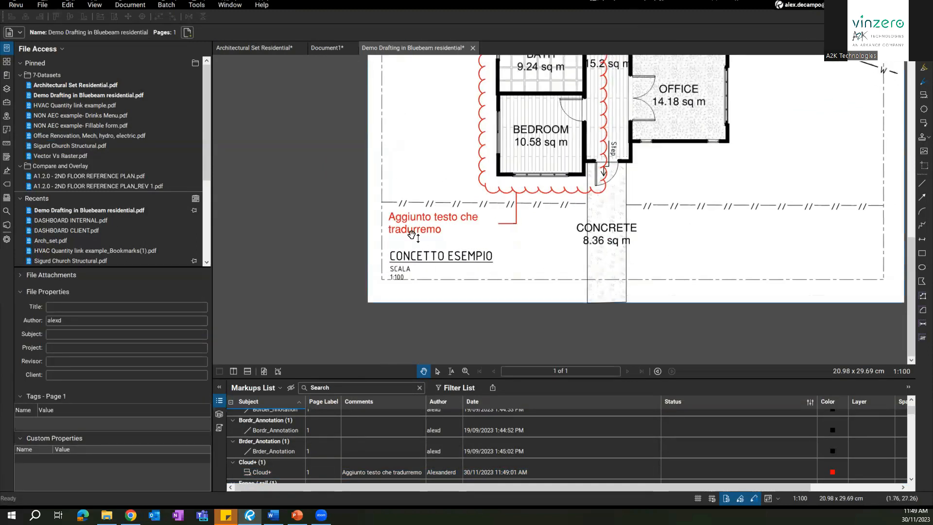
click(421, 227)
key(Escape)
Step: Nudge the CONCETTO ESEMPIO title group slightly up and left
scroll(400, 290, down, 4)
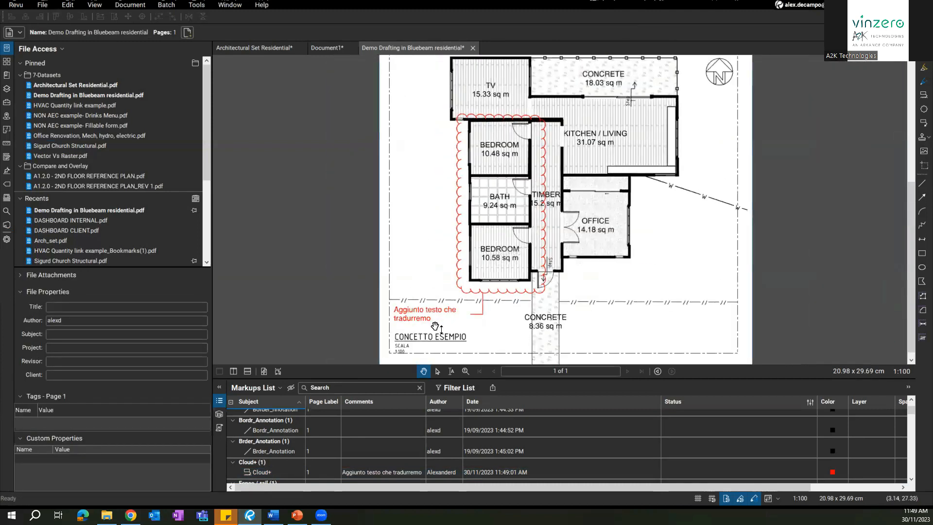
drag(435, 325, 486, 249)
scroll(485, 270, up, 2)
scroll(485, 270, up, 2)
click(434, 250)
mouse_move(425, 249)
mouse_down()
mouse_move(453, 290)
mouse_move(431, 250)
mouse_up()
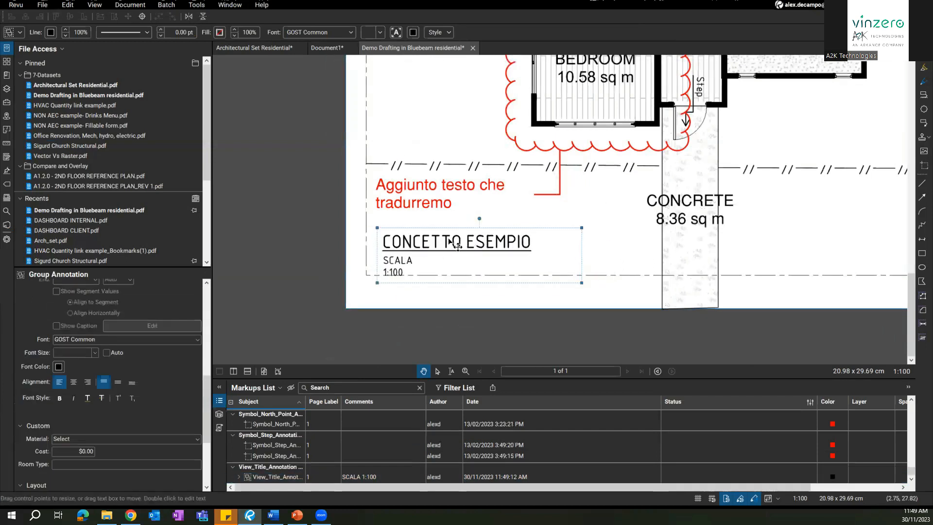
mouse_move(444, 251)
mouse_down()
mouse_move(439, 245)
mouse_move(448, 237)
mouse_move(432, 238)
mouse_up()
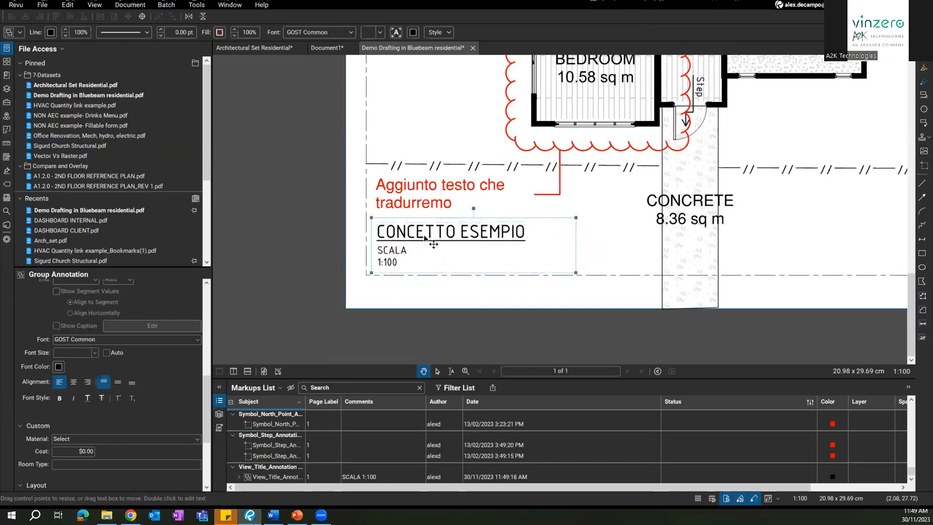
Step: Recentre the rooms in view and select the OFFICE area measurement
click(470, 187)
drag(622, 192, 566, 295)
click(566, 295)
scroll(566, 295, down, 5)
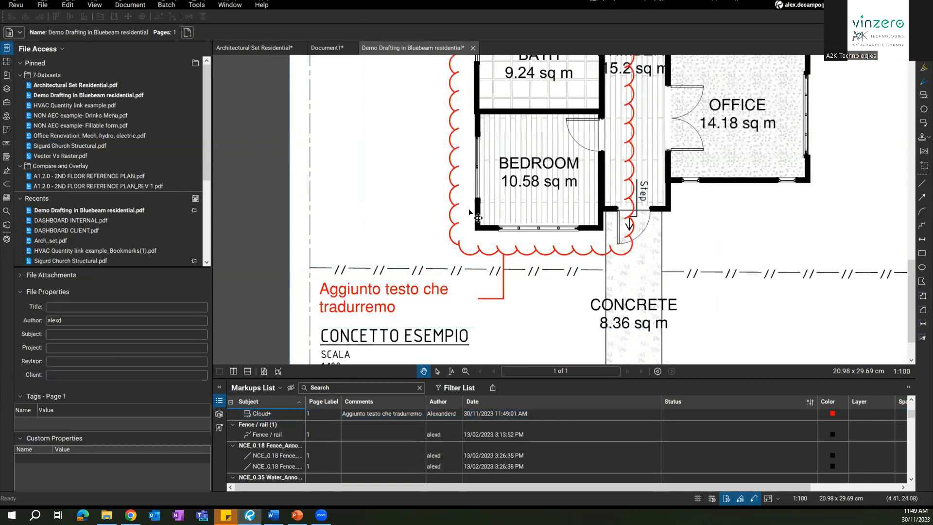
mouse_move(529, 319)
mouse_down()
mouse_move(525, 351)
mouse_move(523, 275)
mouse_up()
scroll(549, 242, up, 2)
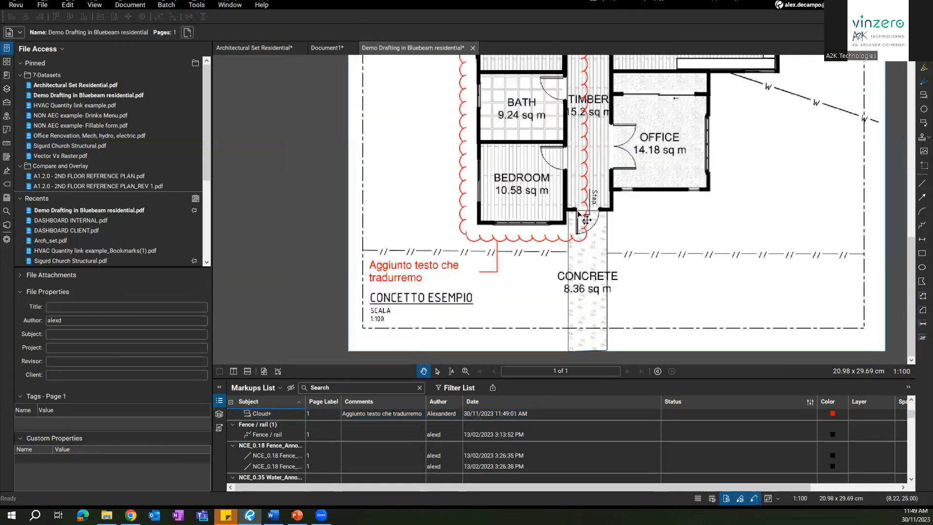
click(690, 134)
scroll(684, 147, up, 3)
scroll(658, 273, up, 1)
scroll(667, 281, up, 3)
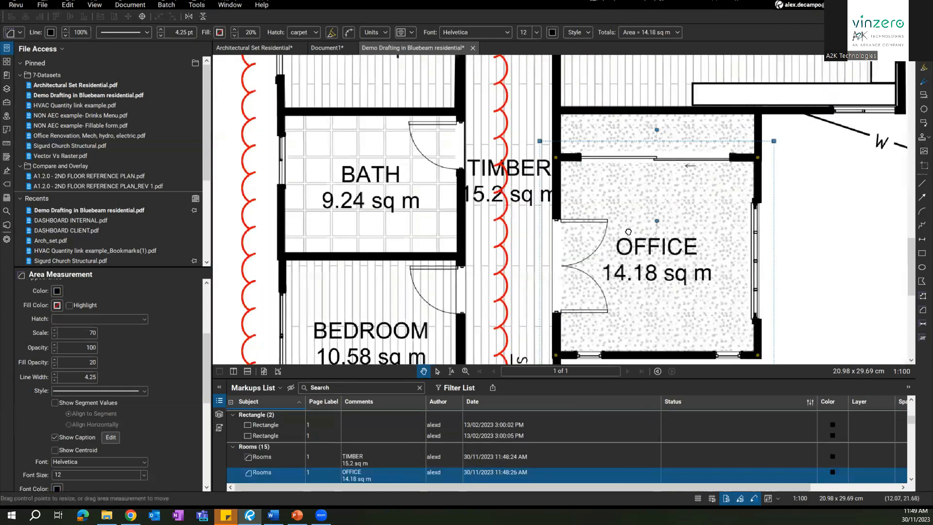
Step: Select the UFFICIO label text and drag the office area measurement down and right
scroll(629, 233, down, 1)
drag(630, 232, 573, 165)
scroll(39, 416, up, 3)
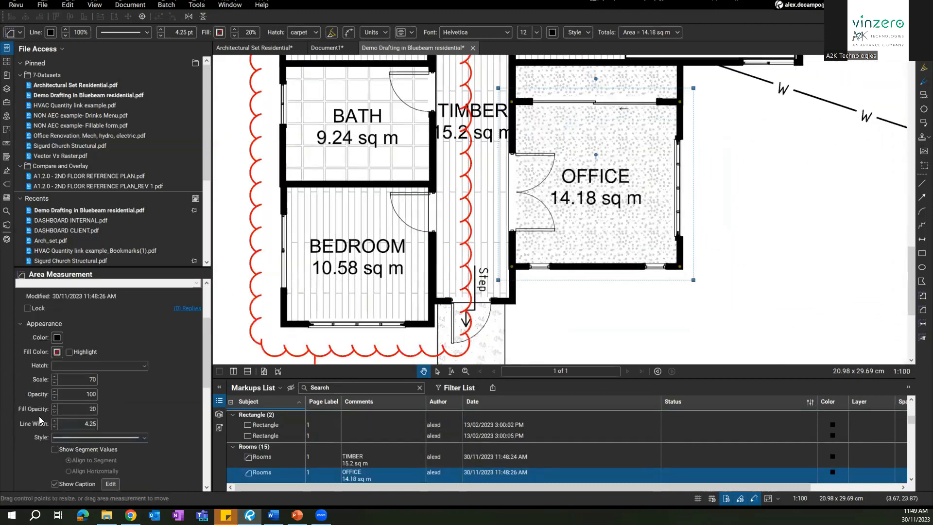
click(80, 327)
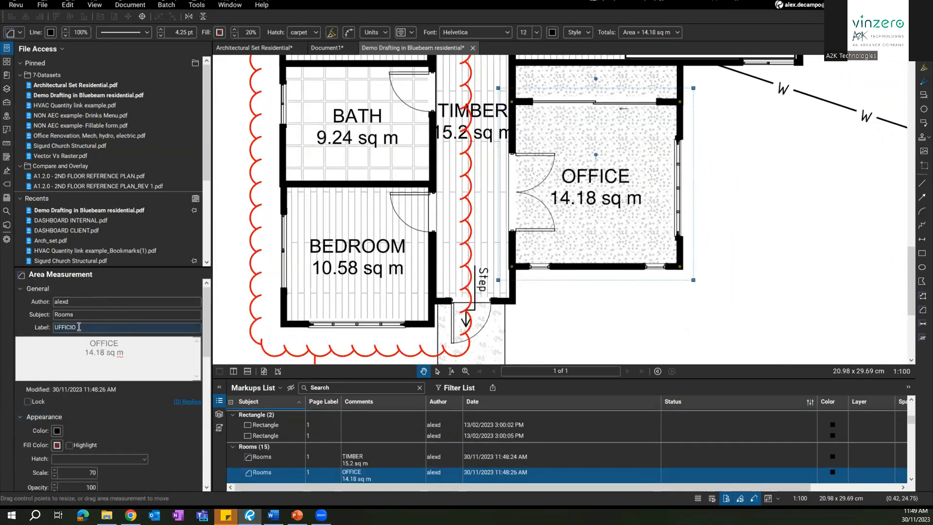
drag(78, 327, 24, 327)
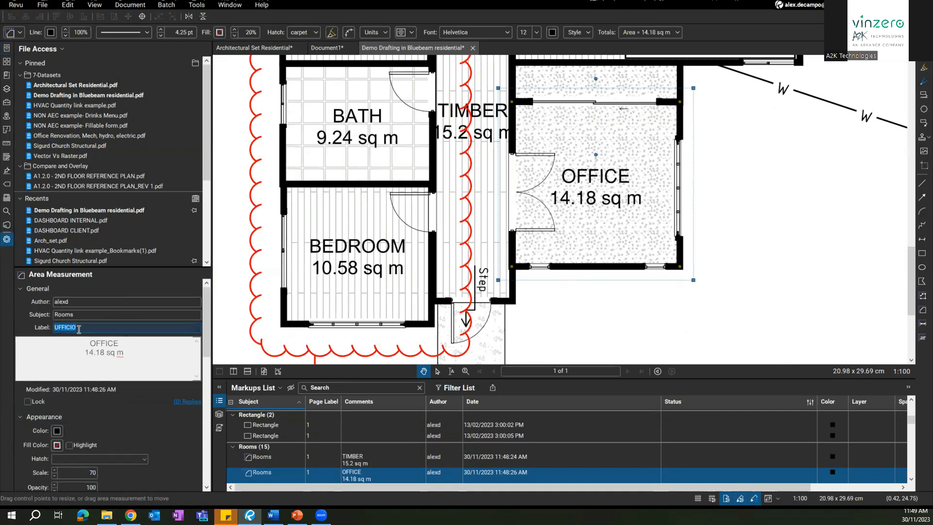
click(582, 326)
click(604, 186)
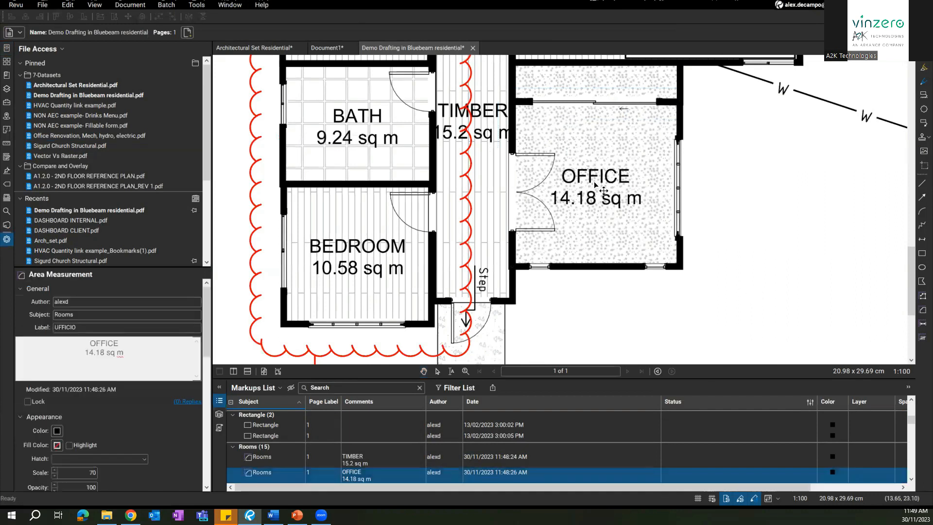
drag(593, 210, 690, 251)
click(801, 254)
drag(772, 249, 775, 272)
Step: Undo the moves and rename, restoring the OFFICE area measurement to its original place
key(ctrl+z)
key(ctrl+z)
key(ctrl+z)
key(ctrl+z)
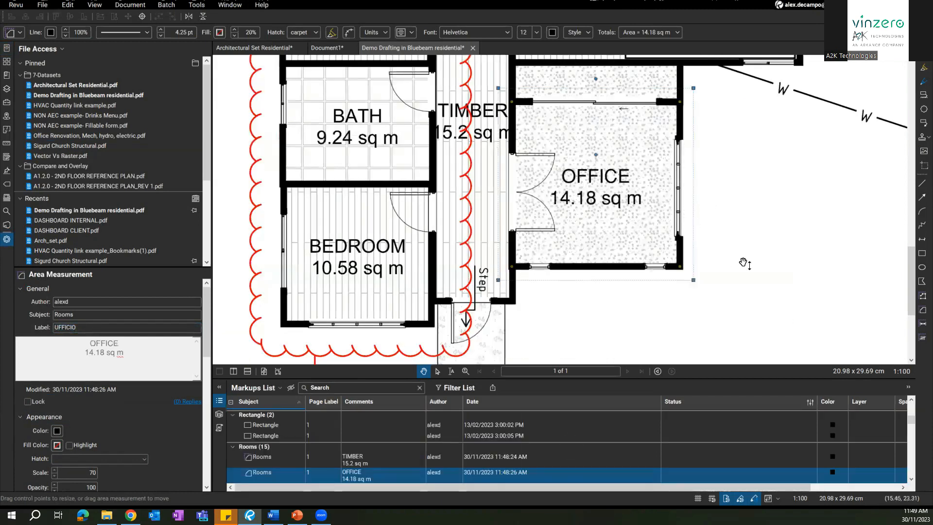
scroll(657, 301, down, 4)
key(ctrl+z)
key(ctrl+z)
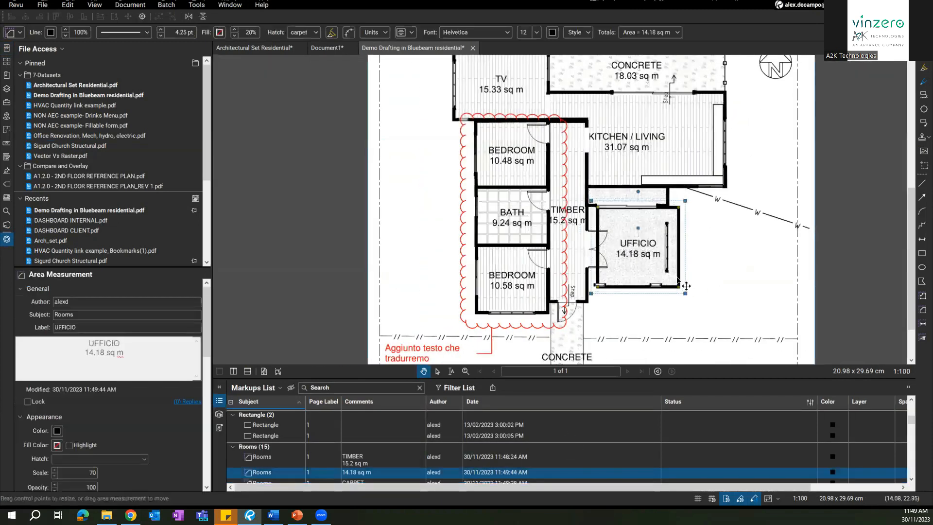
scroll(683, 282, down, 3)
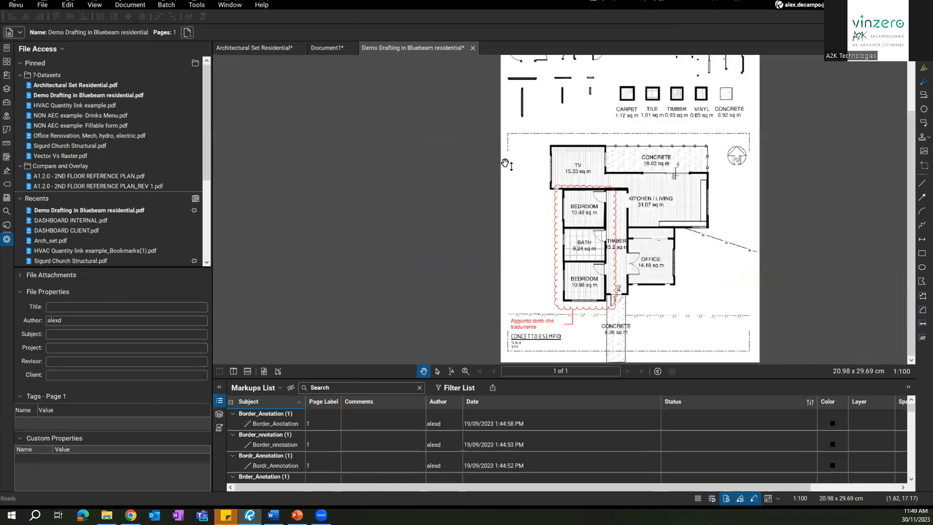
Step: Select all the room markups on the floor plan and translate them into Italian with Ctrl+Y
click(573, 169)
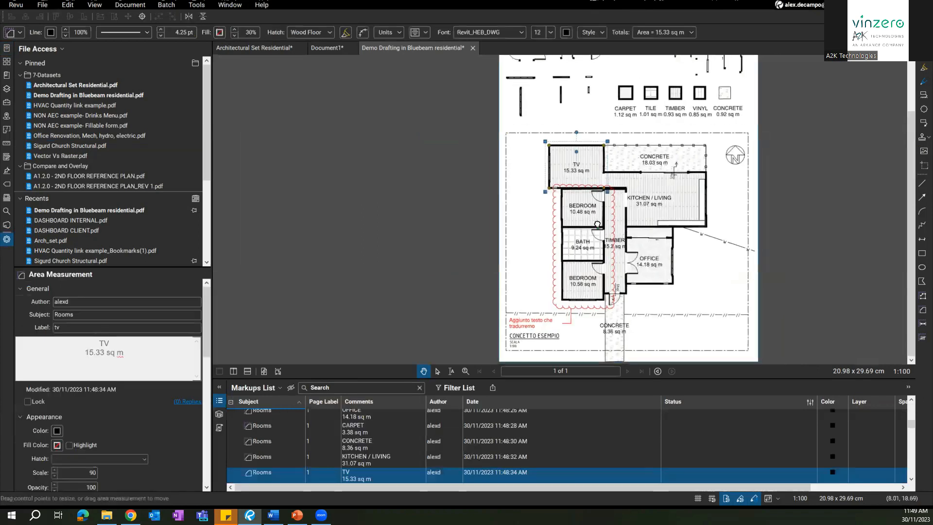
drag(573, 169, 565, 158)
key(v)
drag(527, 130, 707, 294)
key(ctrl+y)
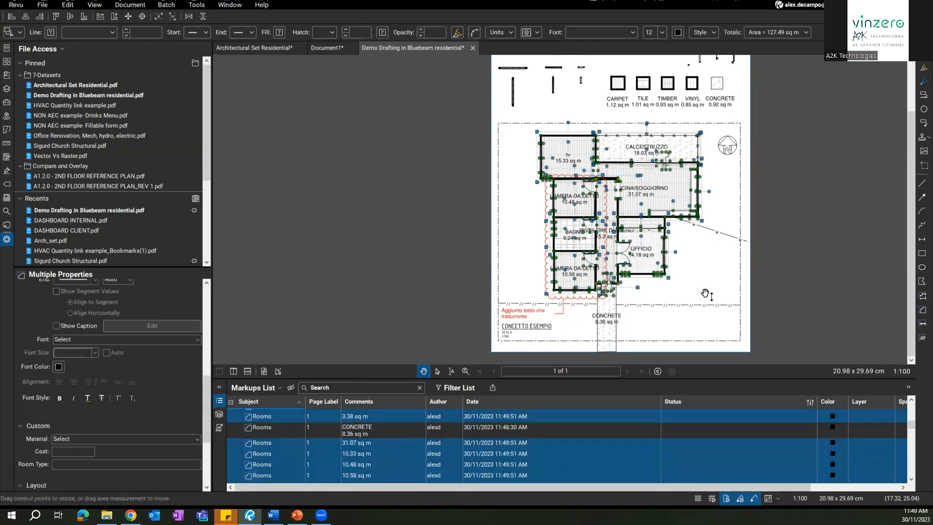
Step: Move the CUCINA/SOGGIORNO and lower CAMERA DA LETTO labels clear of the walls
click(526, 261)
scroll(640, 252, up, 4)
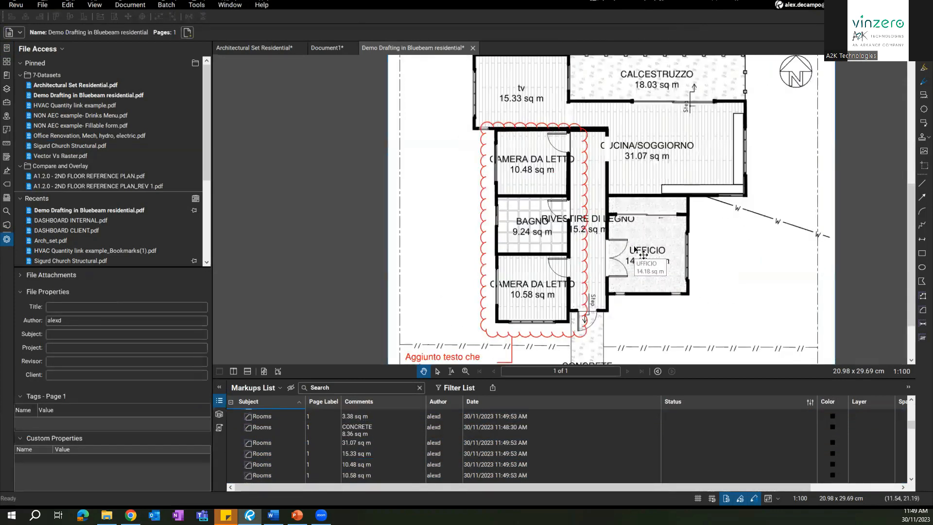
drag(656, 152, 676, 161)
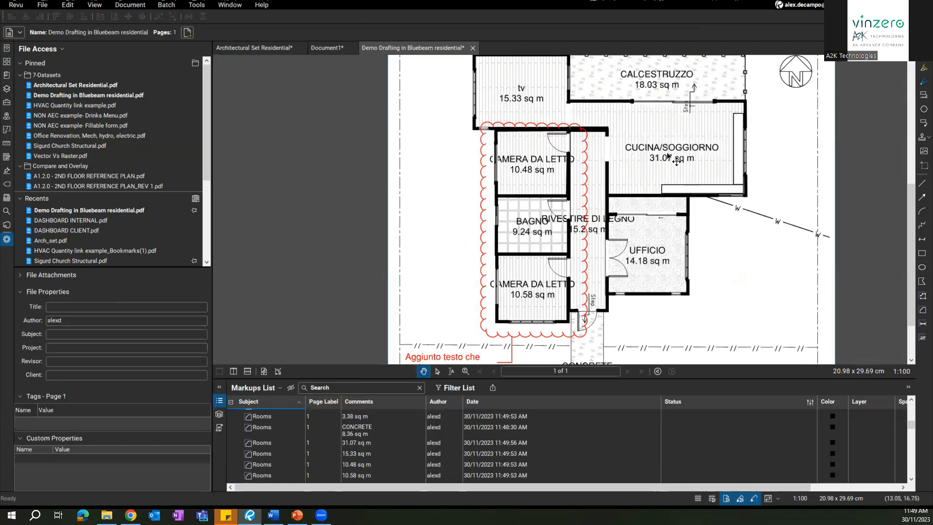
scroll(676, 161, up, 3)
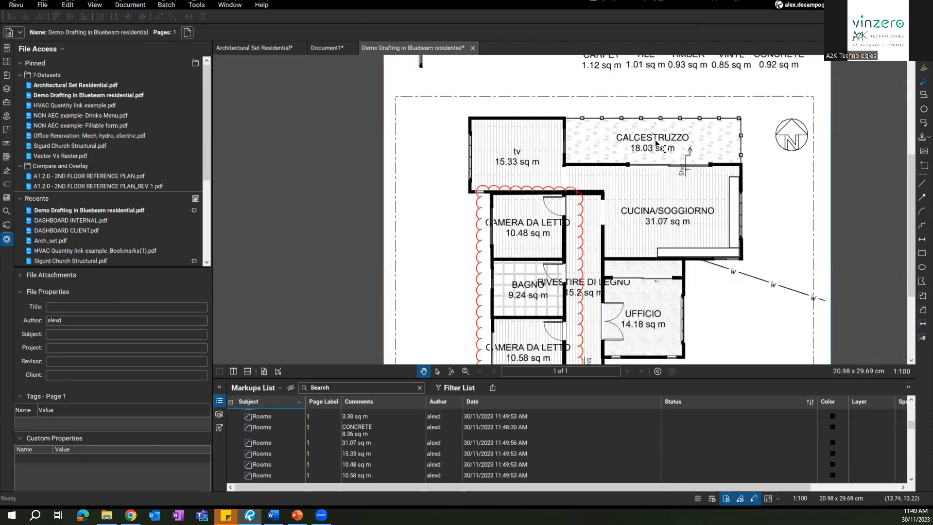
scroll(655, 142, down, 4)
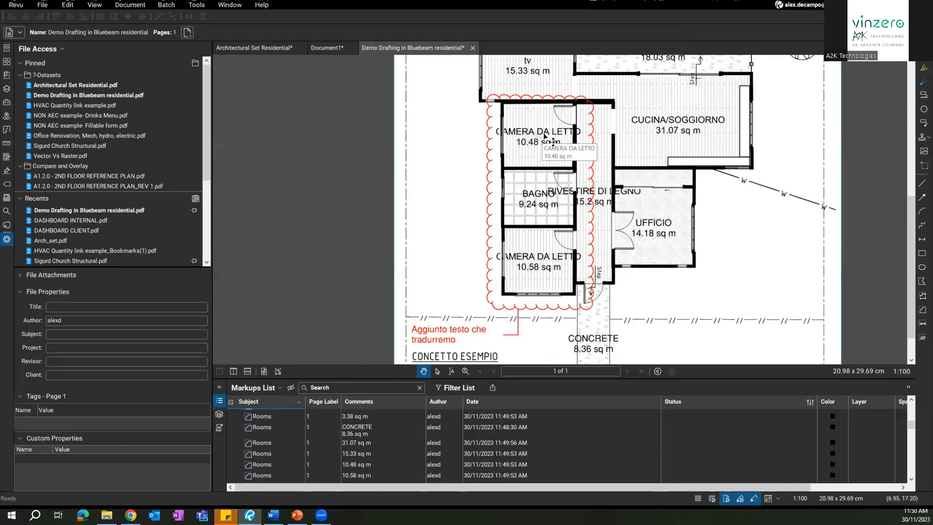
scroll(534, 190, up, 2)
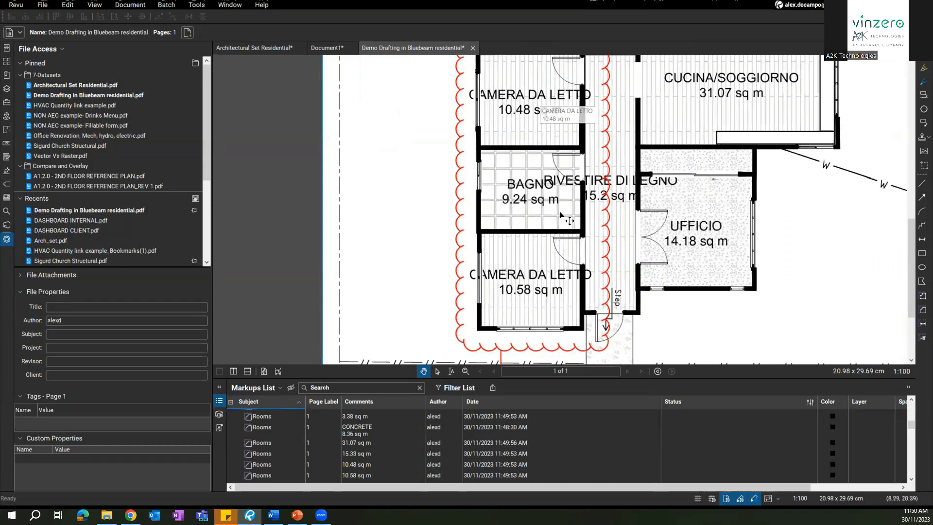
mouse_move(524, 281)
mouse_down()
mouse_move(511, 285)
mouse_move(522, 285)
mouse_up()
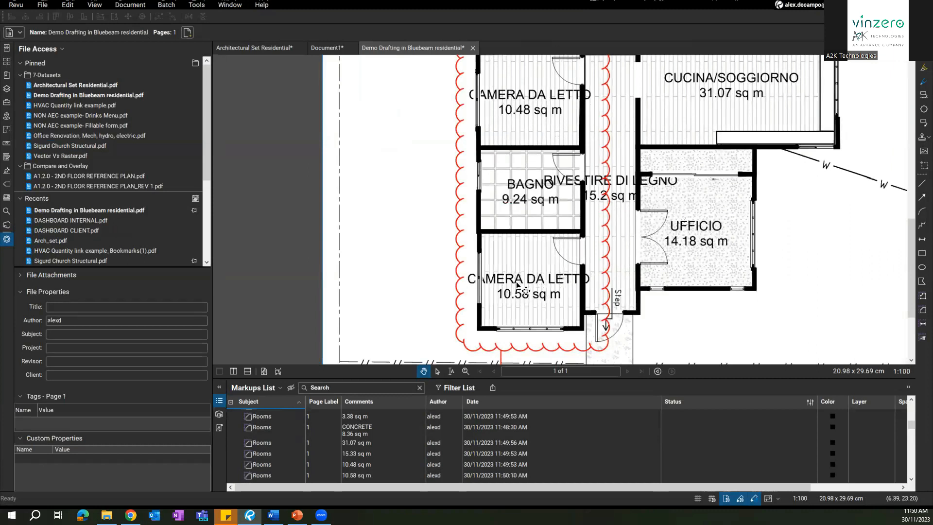
Step: Pan over the translated plan from the bottom rooms to the north arrow, then bring up PowerPoint
drag(605, 215, 599, 142)
drag(603, 255, 598, 194)
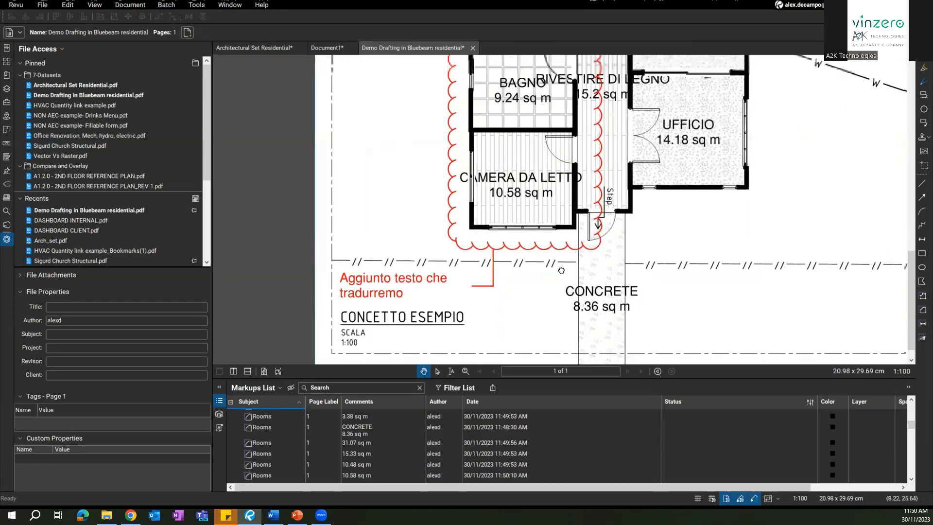
drag(560, 269, 545, 248)
scroll(567, 259, down, 3)
drag(427, 182, 446, 239)
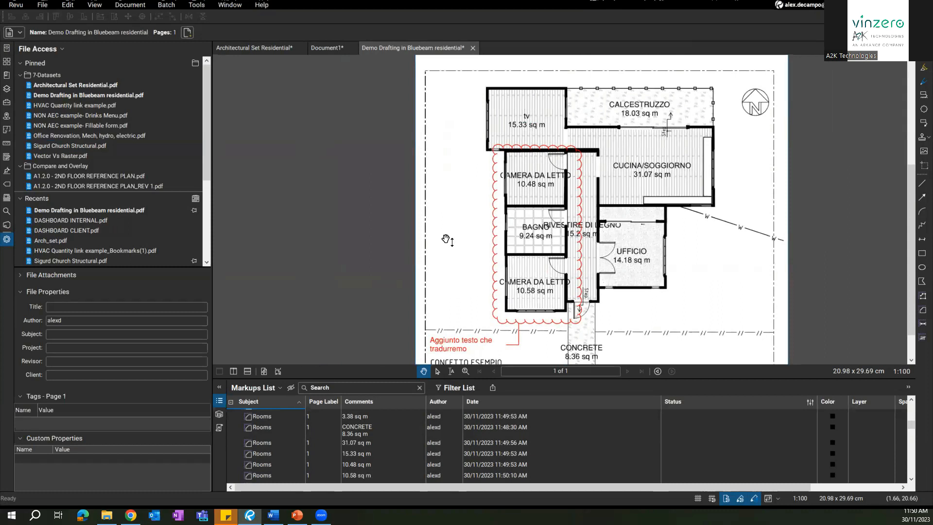
click(297, 514)
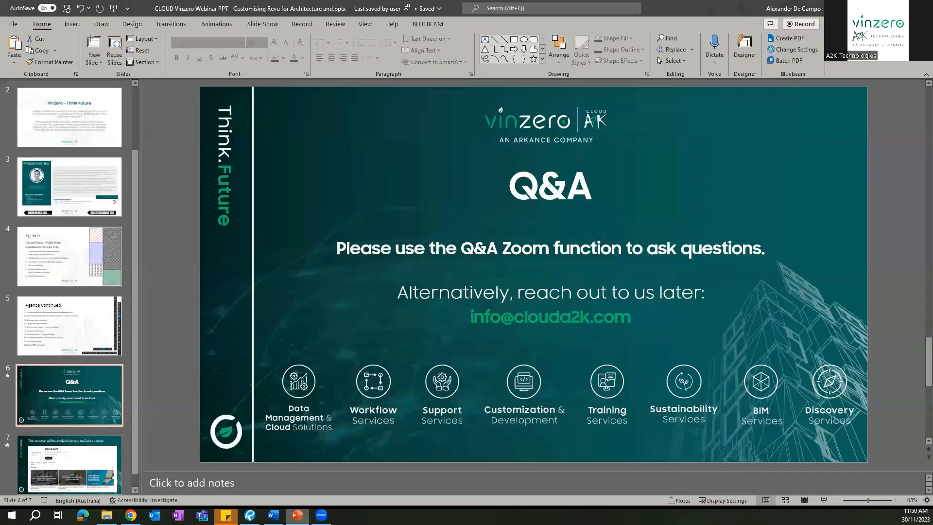
Step: Present the Q&A slide full screen, then return to Bluebeam Revu
scroll(63, 469, down, 1)
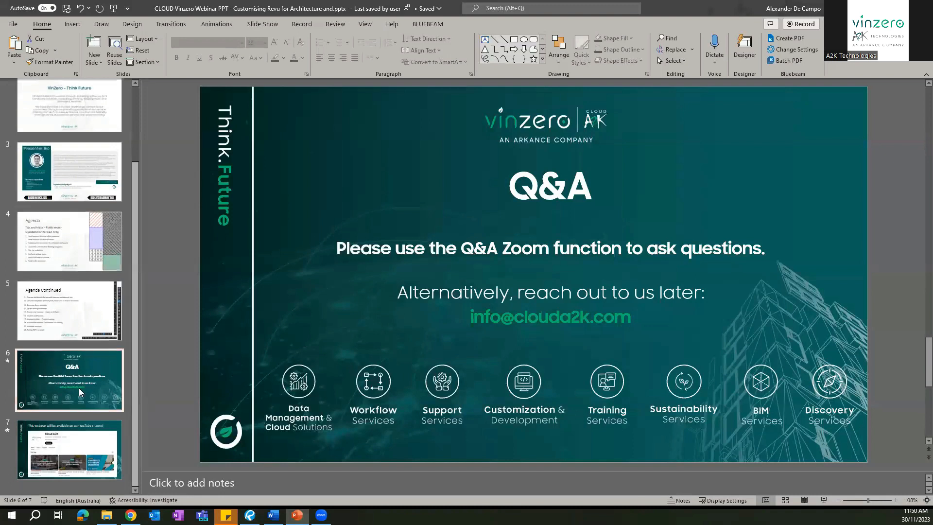
click(824, 500)
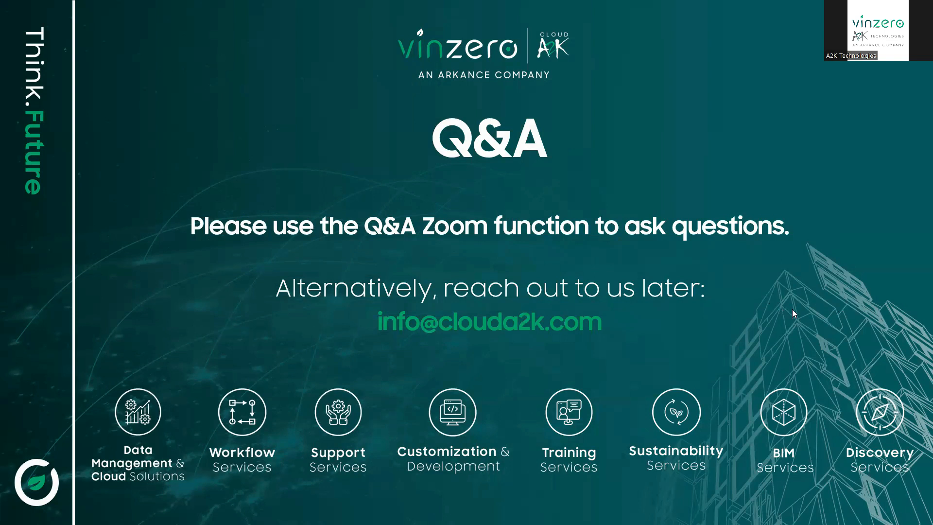
key(alt+Tab)
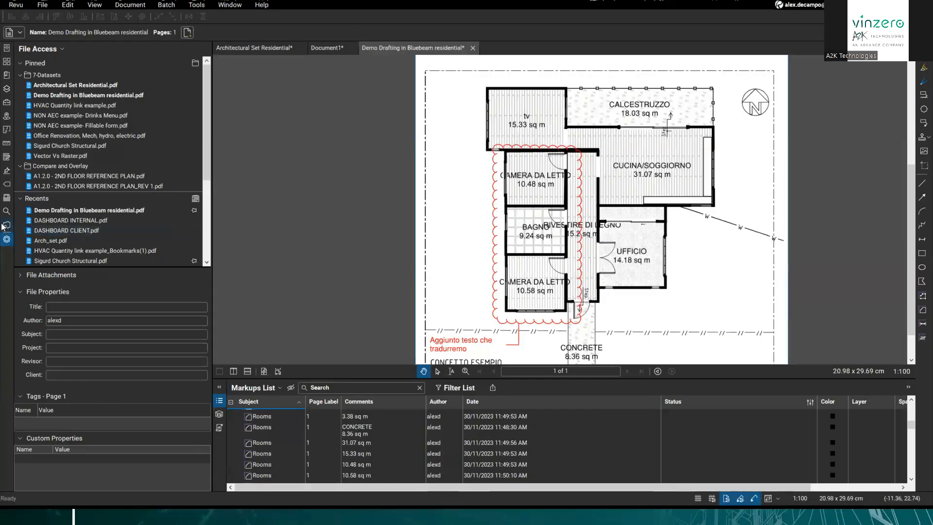
Step: Open the Bluebeam Assets Studio project and its Clouda2k Docs training folder
click(7, 225)
double_click(51, 224)
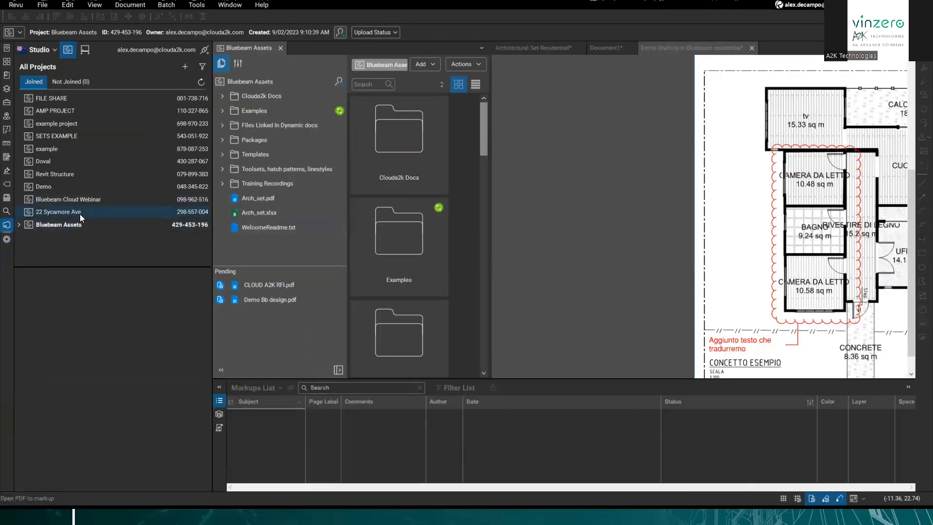
double_click(396, 142)
double_click(397, 142)
Step: Try Share Link for the architects PDF with Require Password, Flatten and project-lifetime sharing, then close without sharing
right_click(397, 142)
click(429, 265)
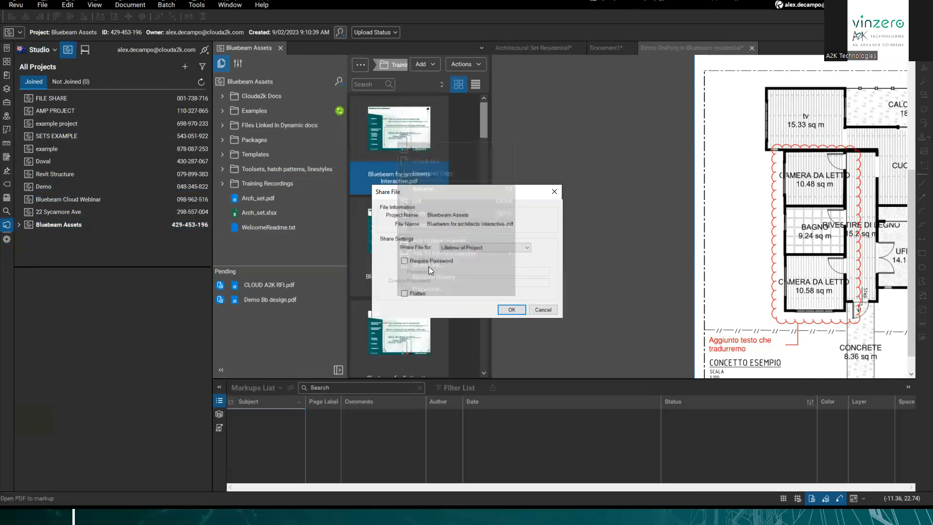
drag(445, 195, 592, 150)
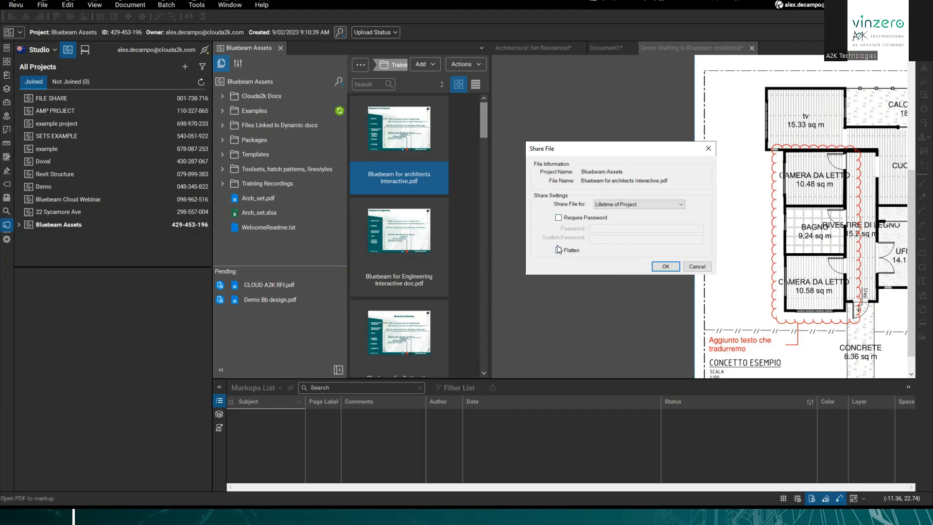
click(559, 218)
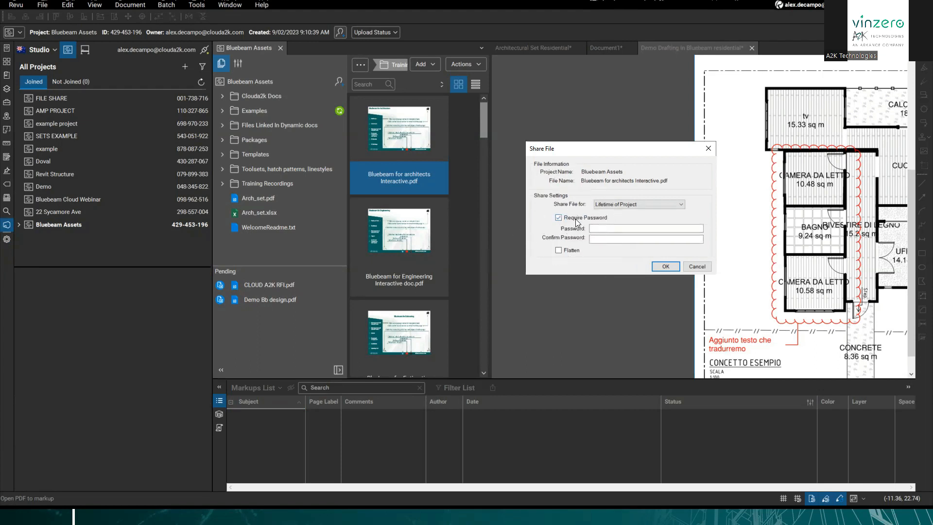
click(559, 251)
click(631, 204)
click(635, 202)
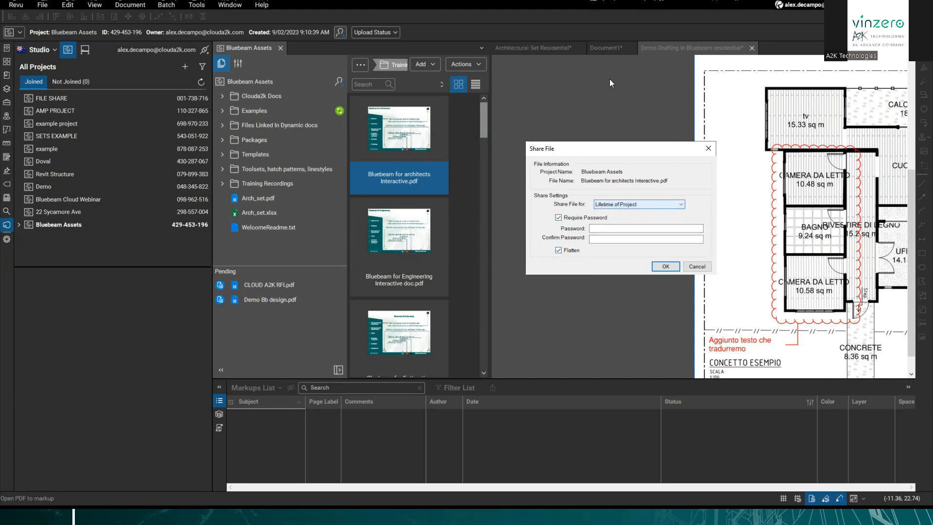
click(708, 148)
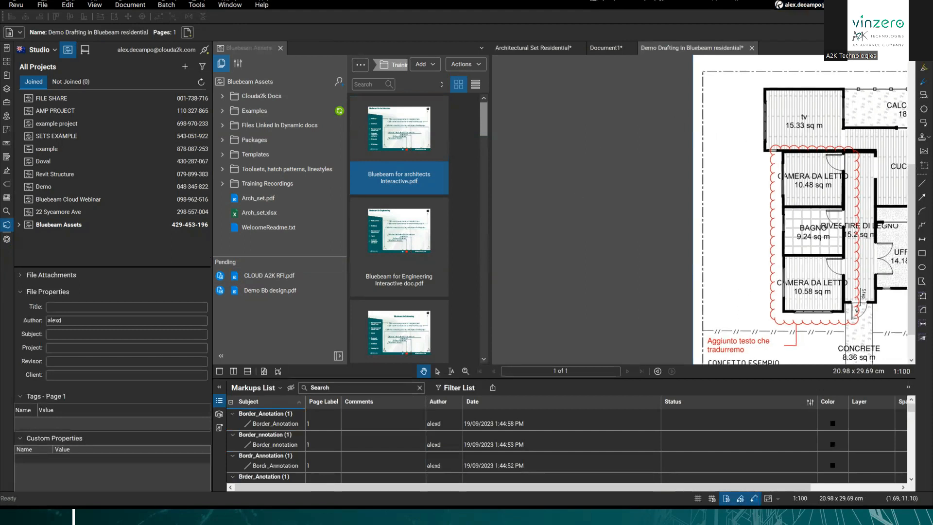
click(869, 4)
Step: Advance the slideshow to the Cloud A2K YouTube channel slide
click(493, 275)
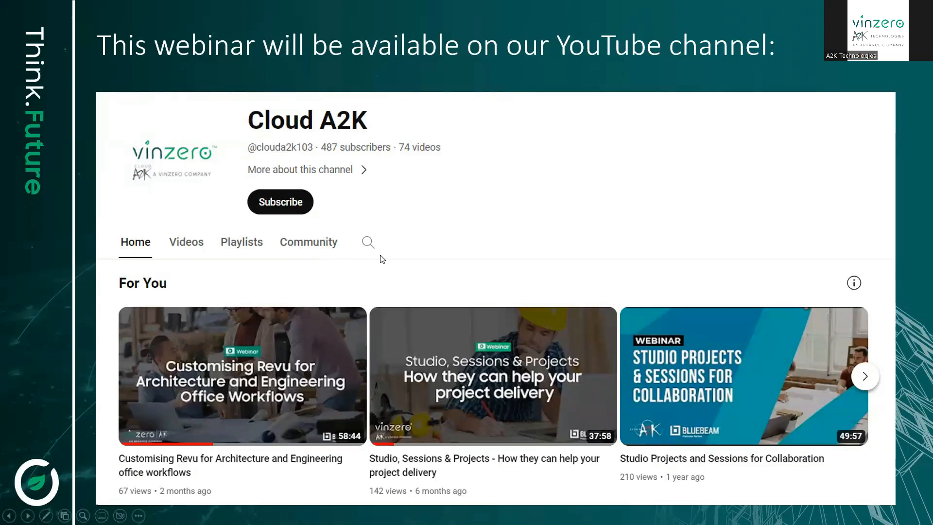
Step: Exit the show, restart it from the YouTube channel slide, and advance to the Q&A slide
key(Escape)
click(601, 121)
click(556, 141)
click(824, 501)
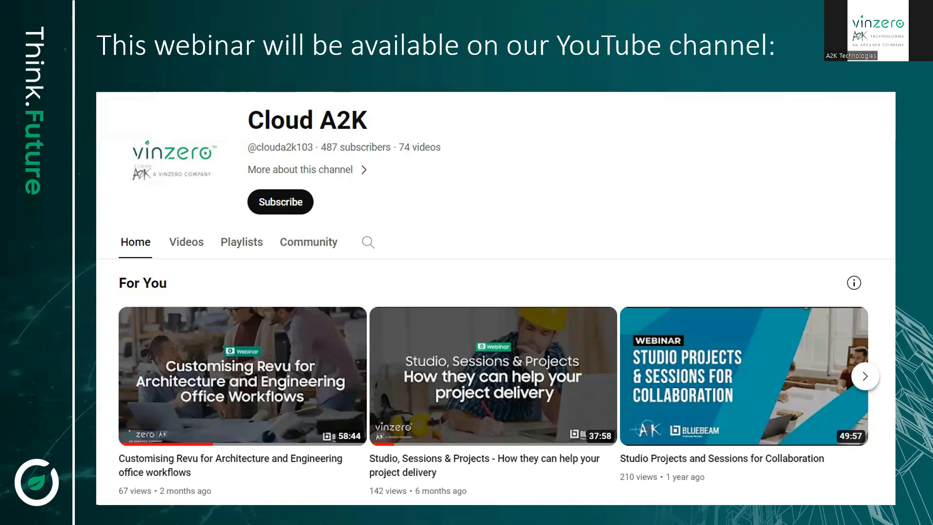
click(581, 262)
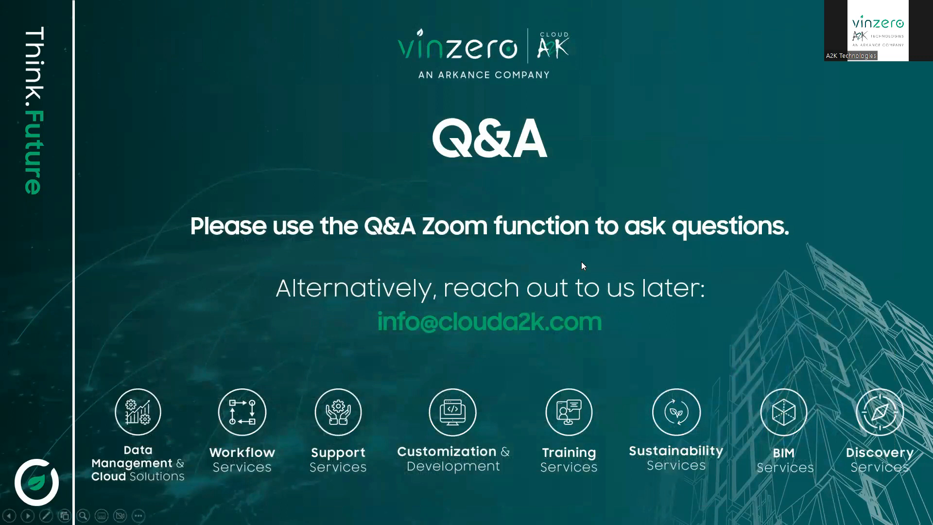